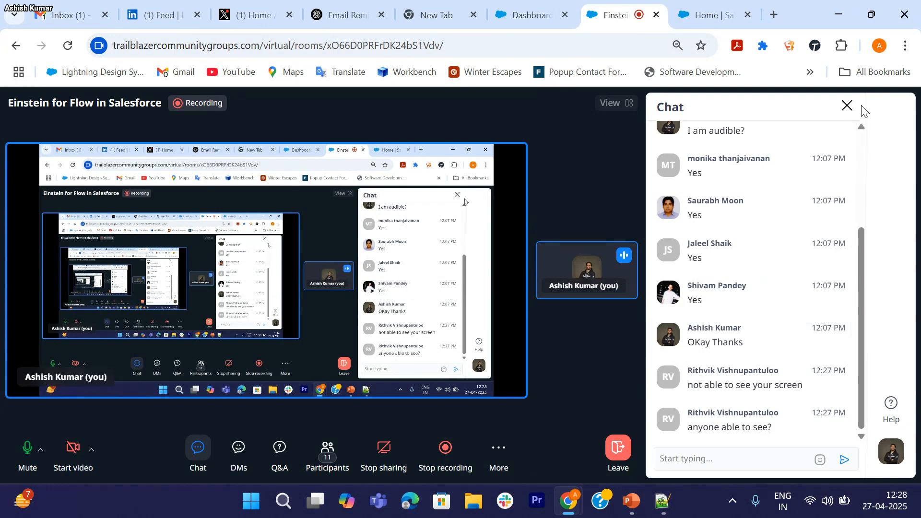
Step: Close the meeting chat, bring the presentation forward, then check the chat again
left_click(847, 106)
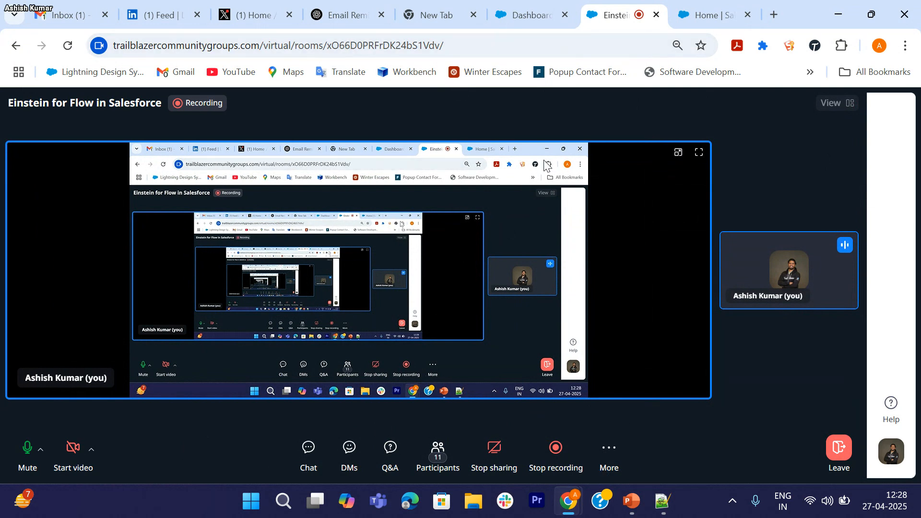
mouse_move(569, 499)
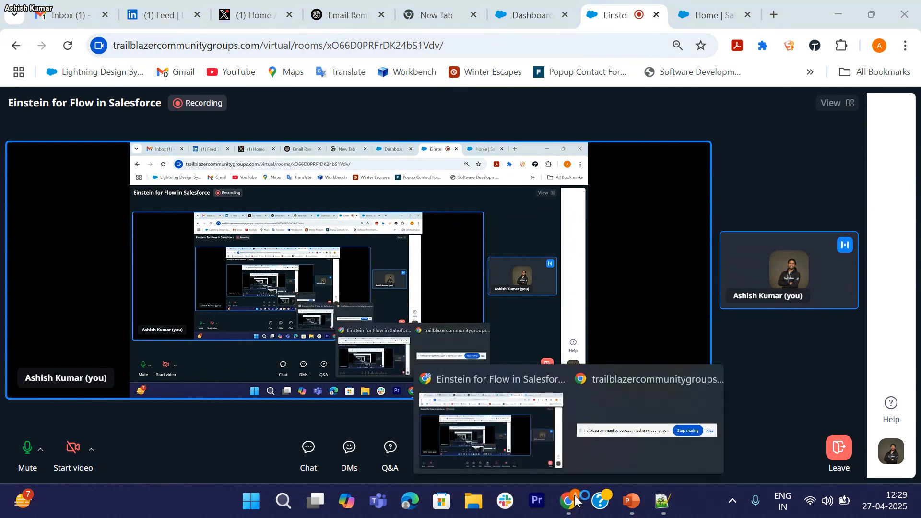
left_click(502, 426)
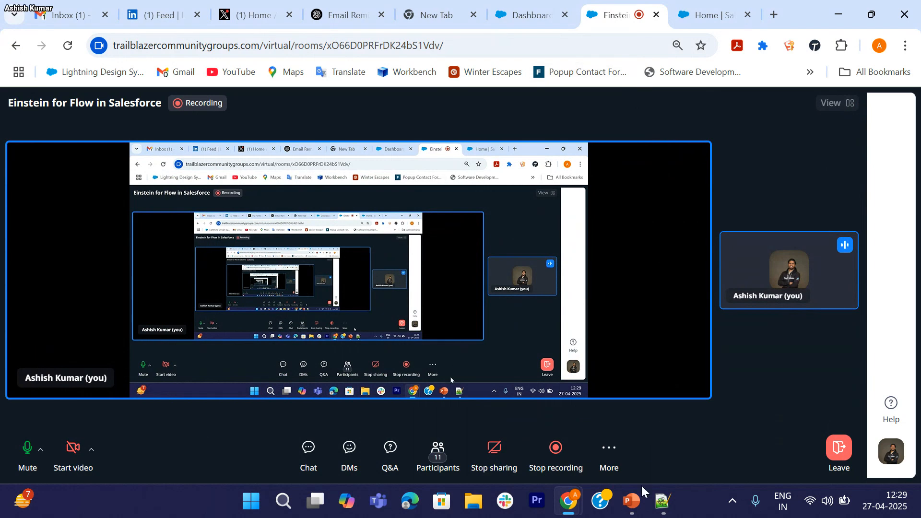
left_click(638, 510)
key("alt+Tab")
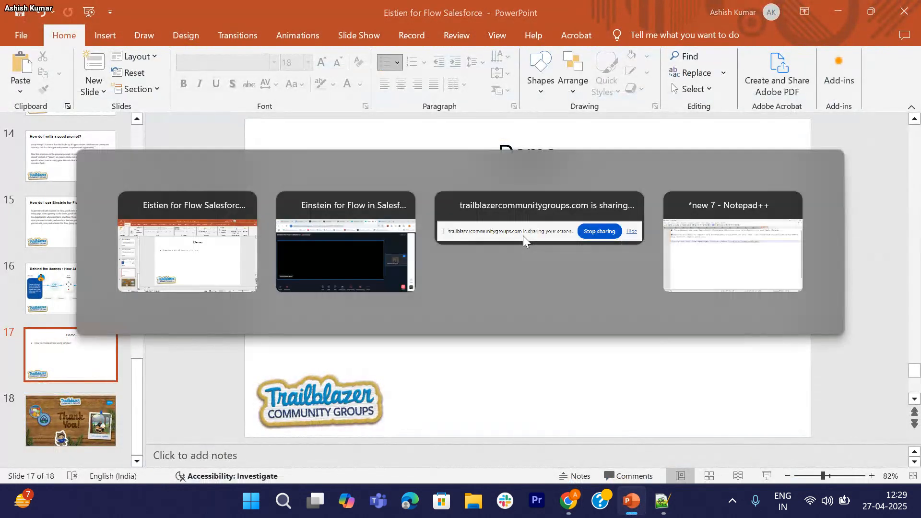
left_click(305, 456)
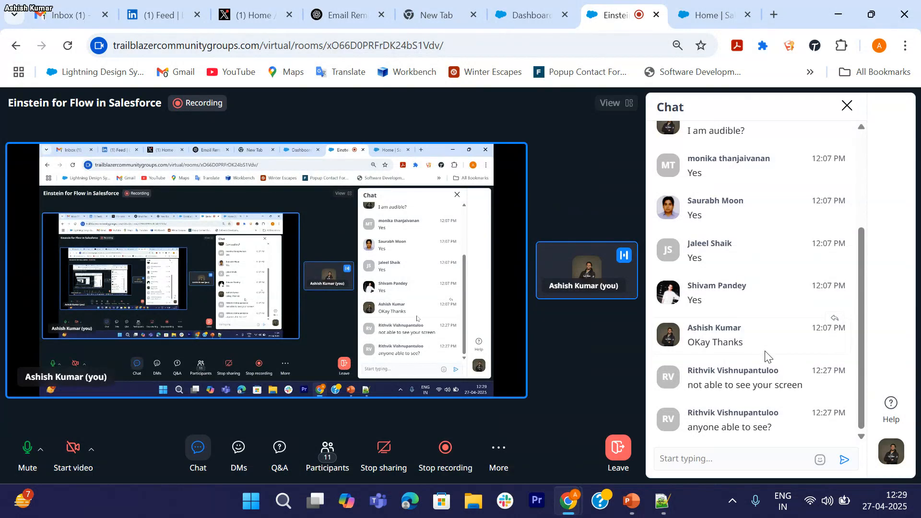
left_click(848, 106)
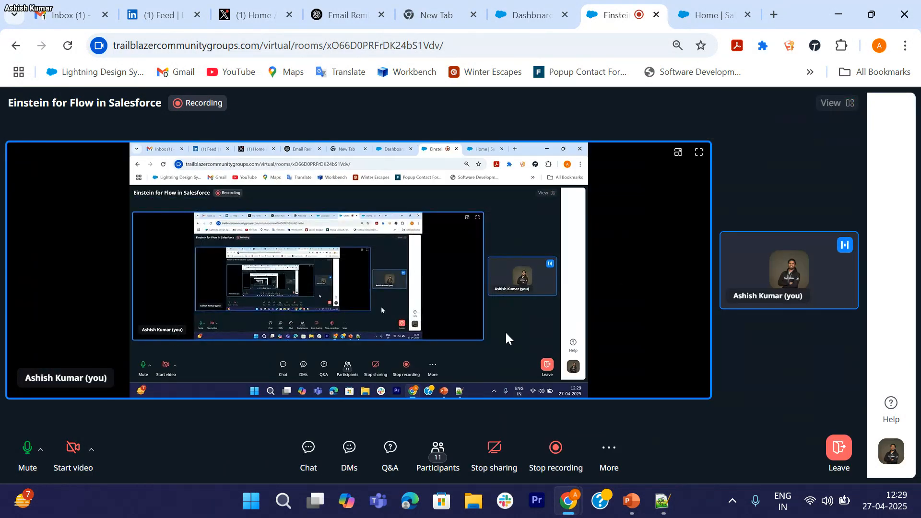
Step: Stop and restart the screen share, then check the meeting chat for attendee replies
left_click(494, 453)
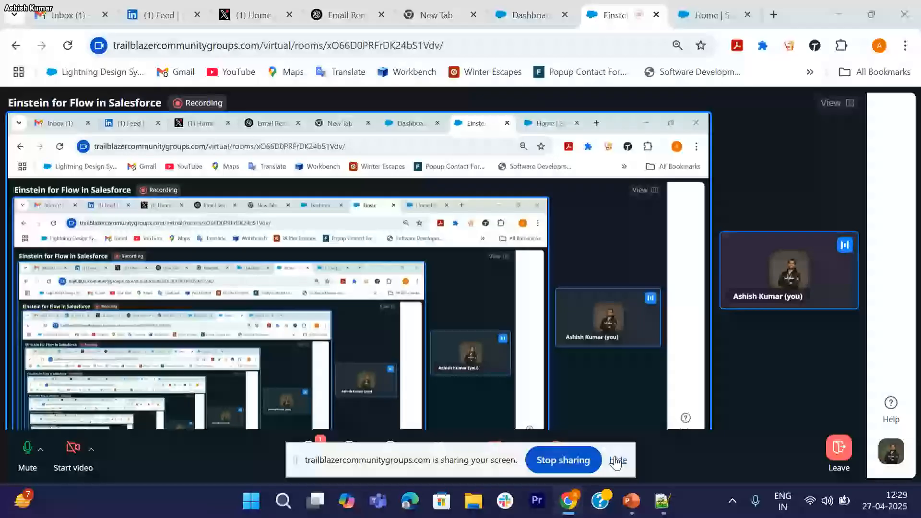
left_click(617, 459)
left_click(632, 501)
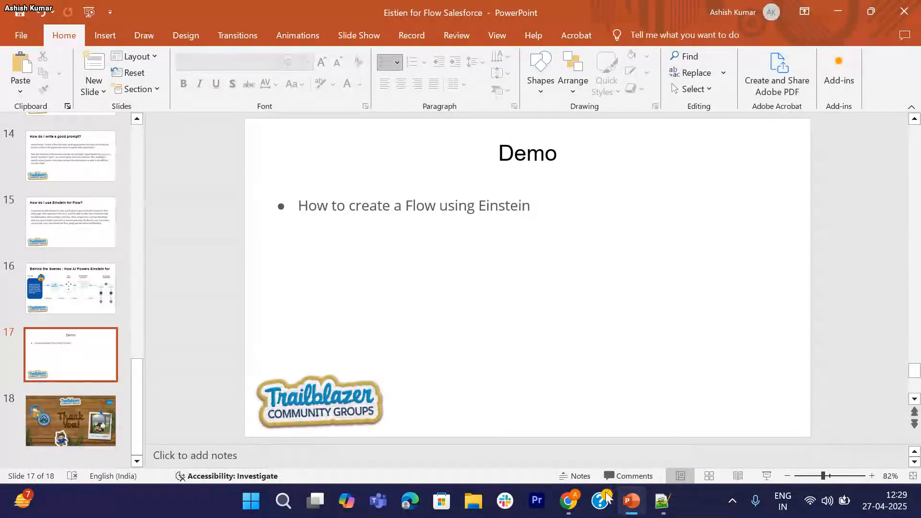
mouse_move(569, 501)
left_click(495, 453)
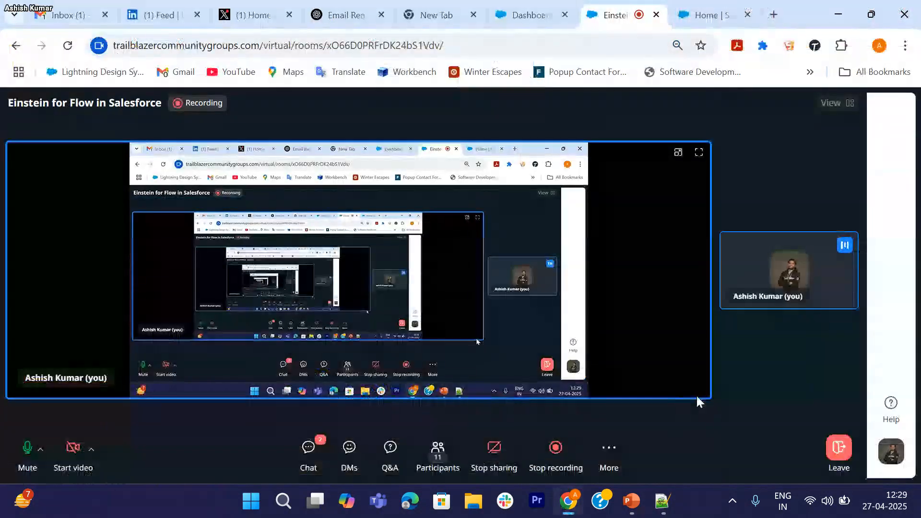
left_click(305, 460)
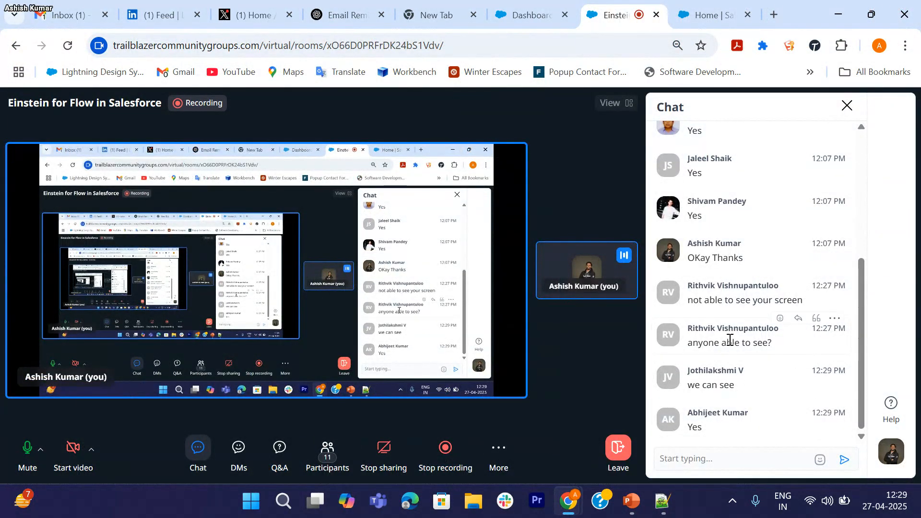
left_click(848, 107)
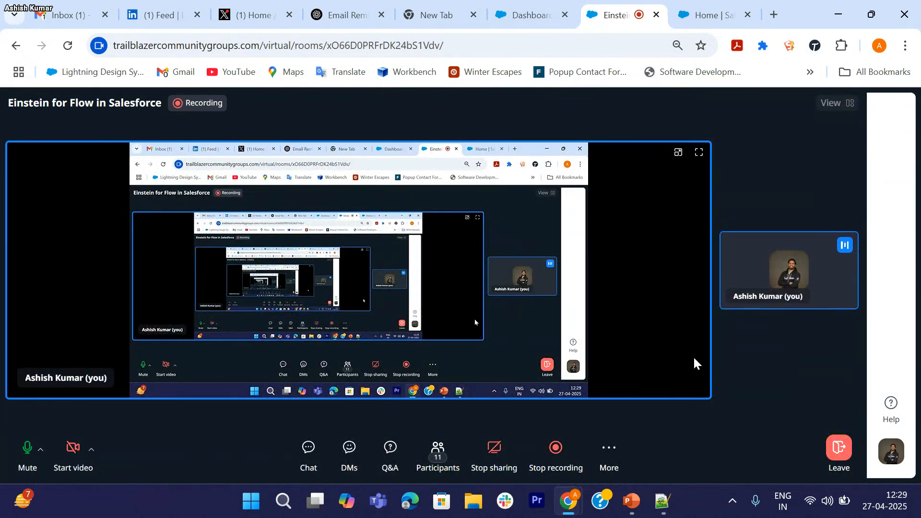
Step: Bring up the Demo slide, then switch to the 'Home | Salesforce' browser tab
left_click(631, 512)
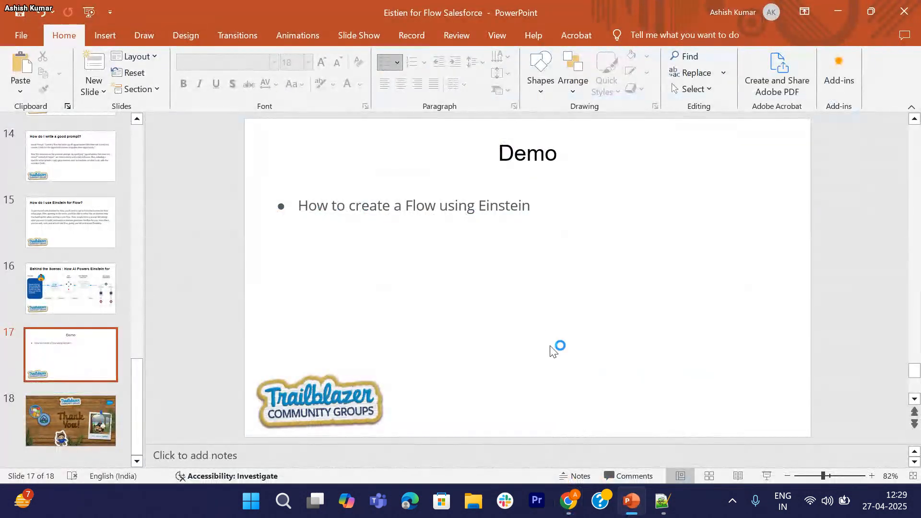
mouse_move(570, 512)
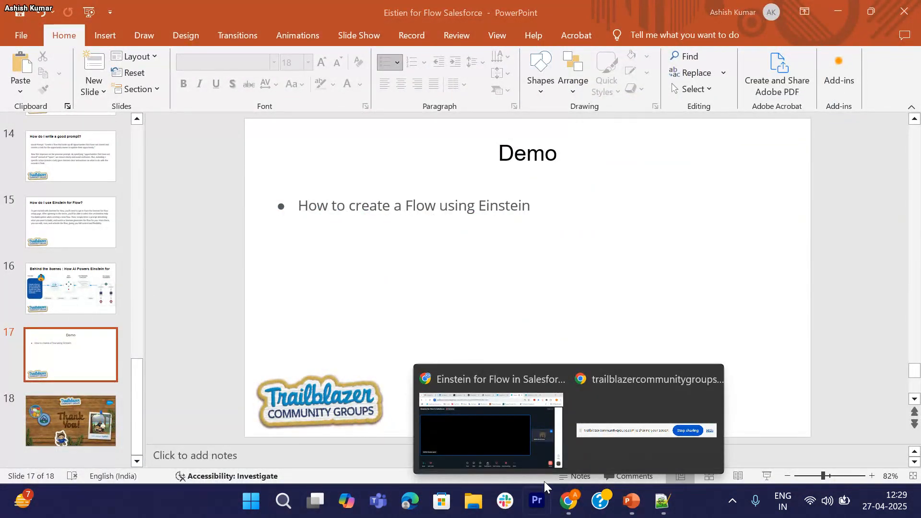
left_click(509, 455)
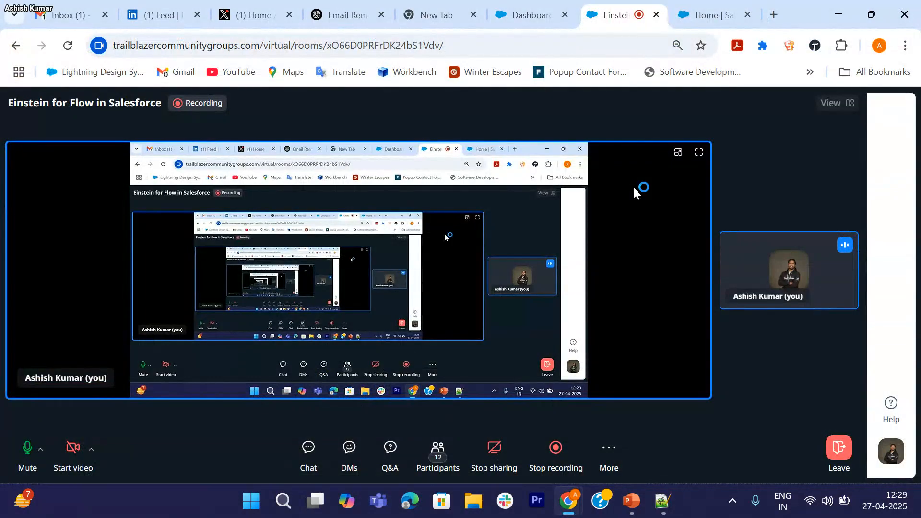
left_click(700, 14)
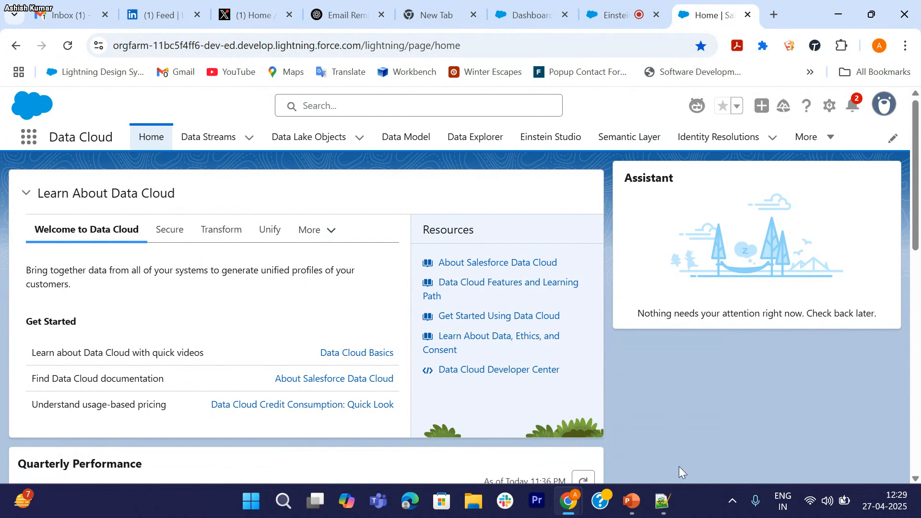
Step: Copy the Developer Edition sign-up line from Notepad++ 'new 7' and return to the meeting room
left_click(663, 501)
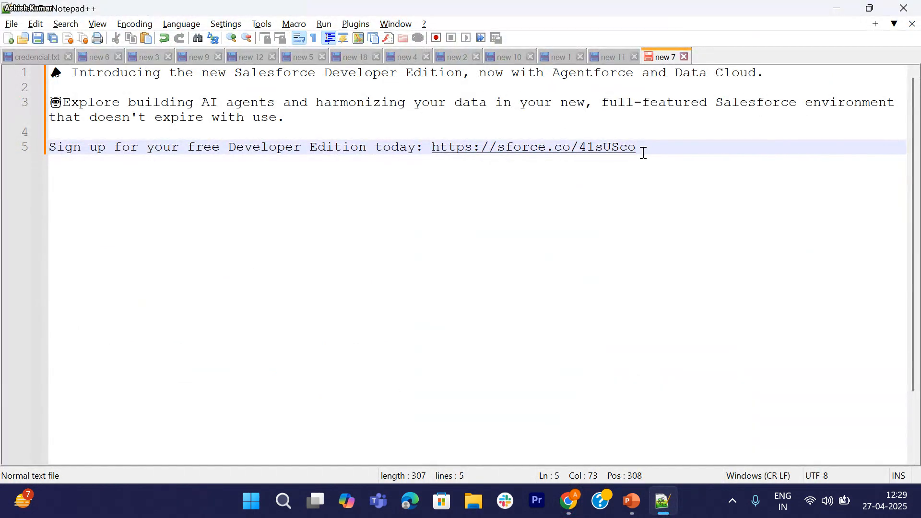
left_click_drag(166, 174, 49, 152)
key("ctrl+c")
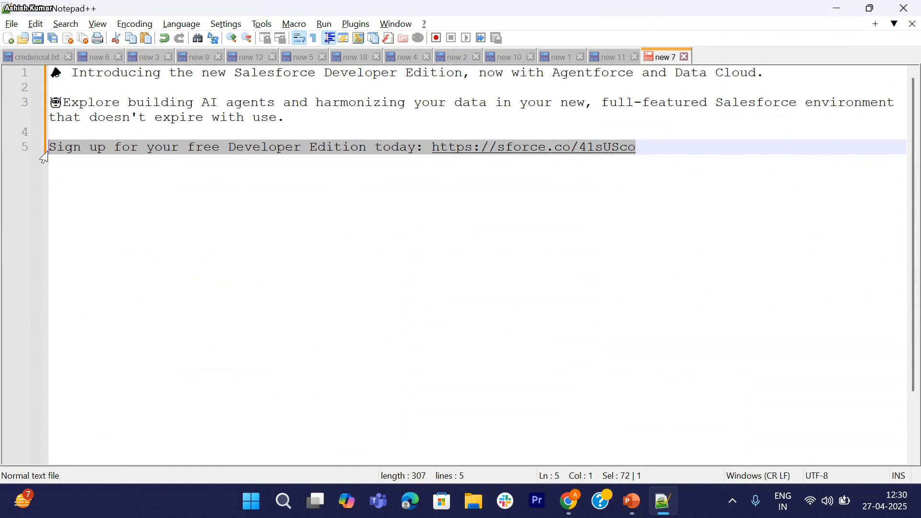
key("alt+Tab")
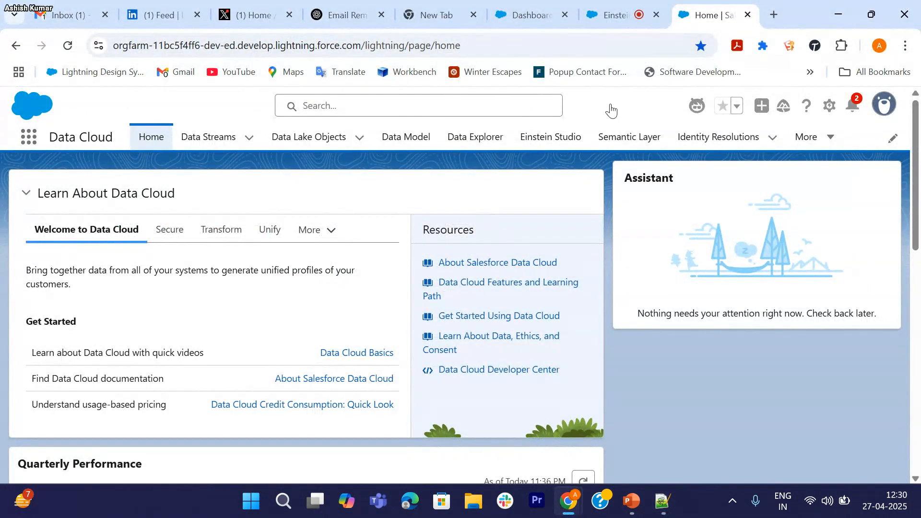
left_click(608, 17)
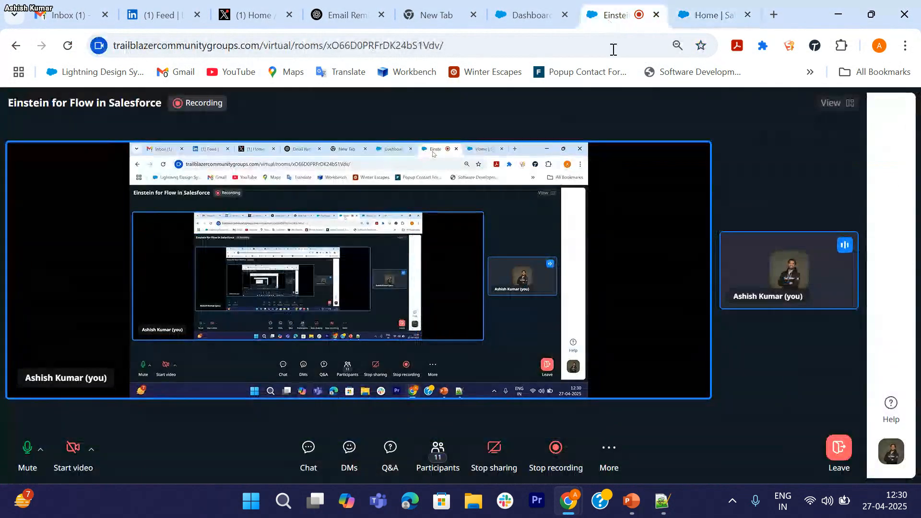
Step: Paste the copied Developer Edition sign-up line with its link into the meeting chat and send it
left_click(307, 454)
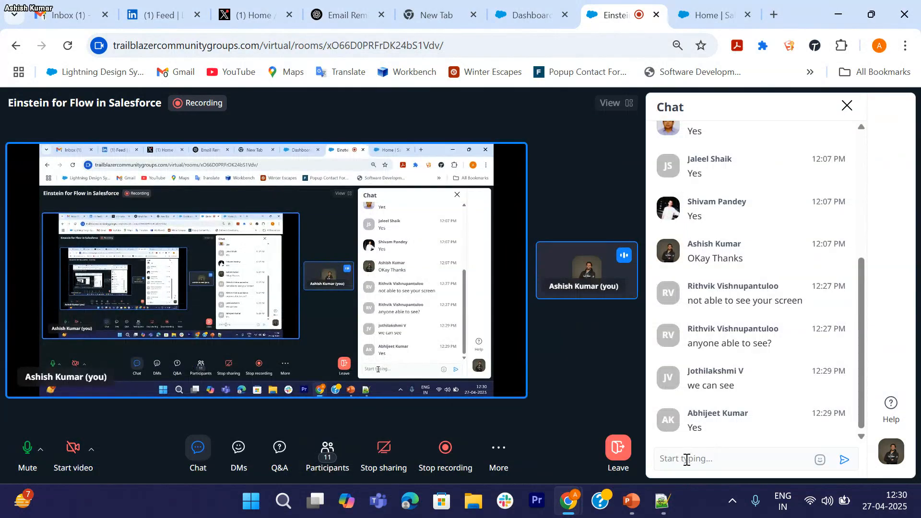
left_click(687, 459)
key("ctrl+v")
key("Return")
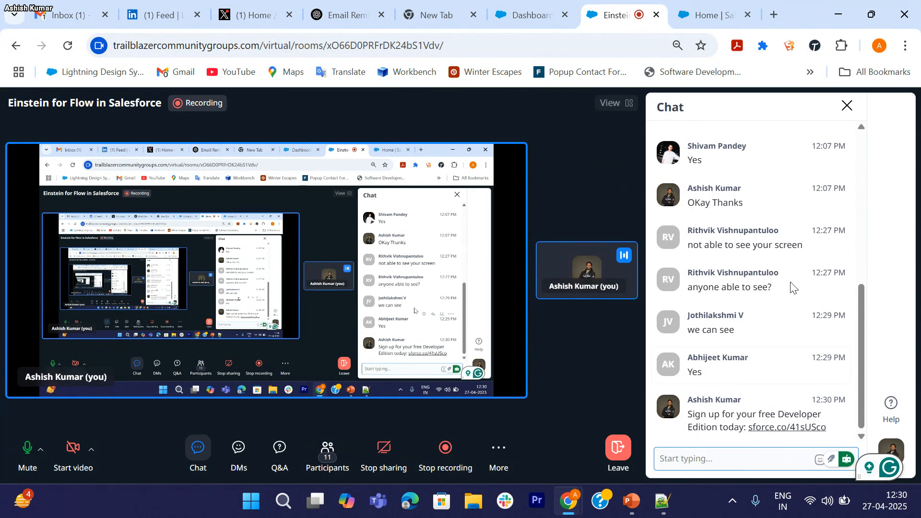
left_click(847, 105)
left_click(722, 18)
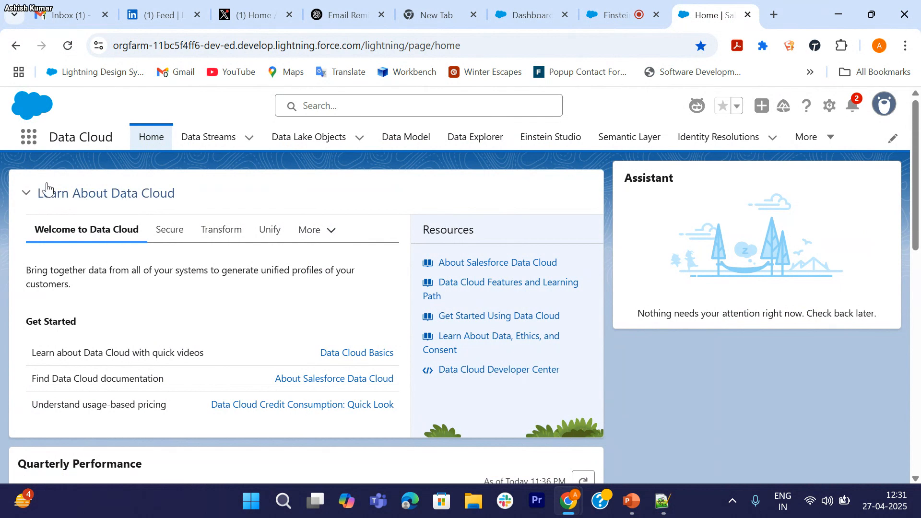
Step: Browse the App Launcher for 'Data', then choose Setup from the gear menu to open Setup Home
left_click(32, 145)
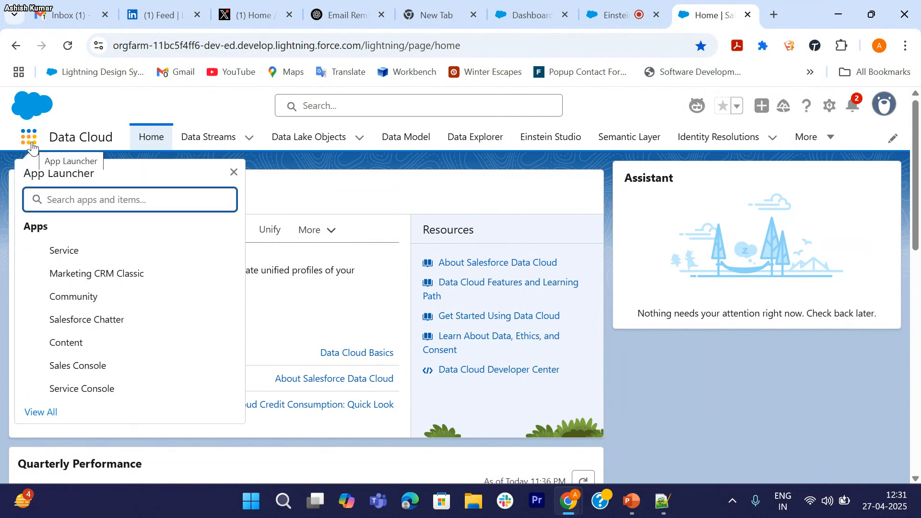
type("Data")
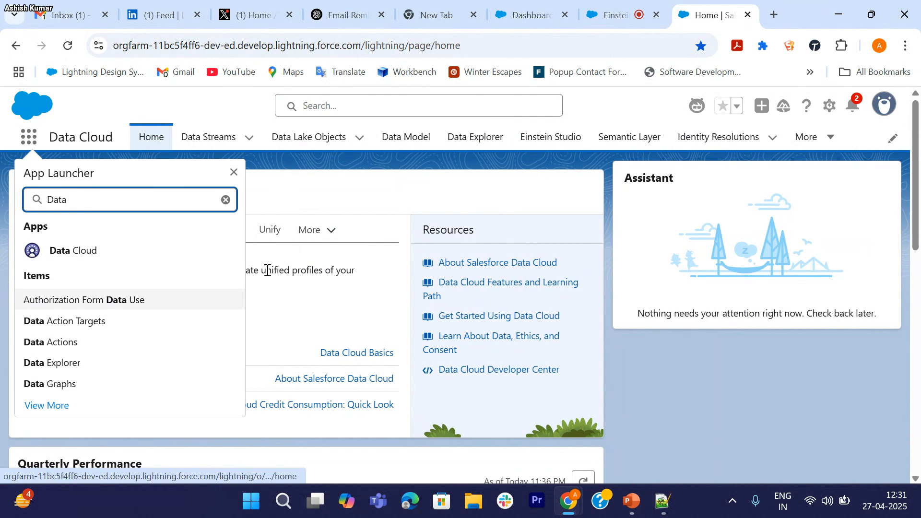
left_click(233, 173)
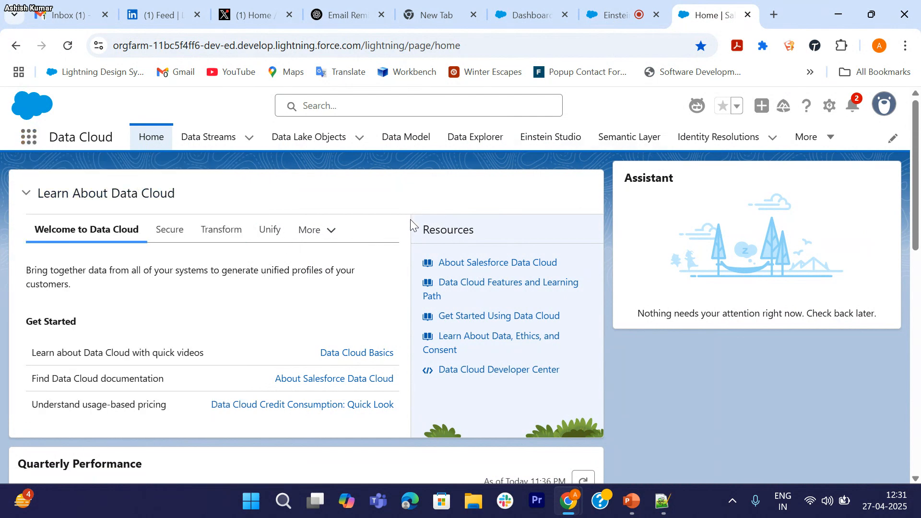
left_click(829, 106)
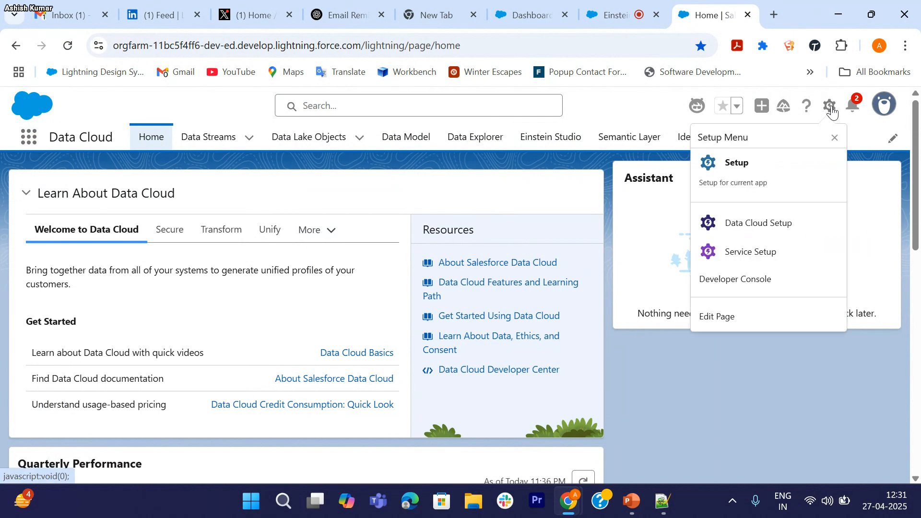
left_click(731, 178)
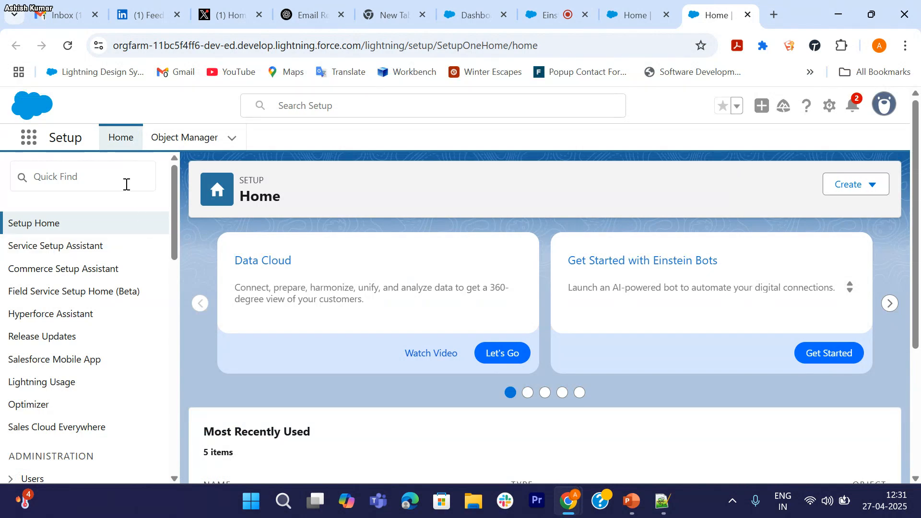
Step: Search Setup for 'flow' and open Einstein Generative AI > Flow Creation with Einstein
left_click(126, 183)
type("fl")
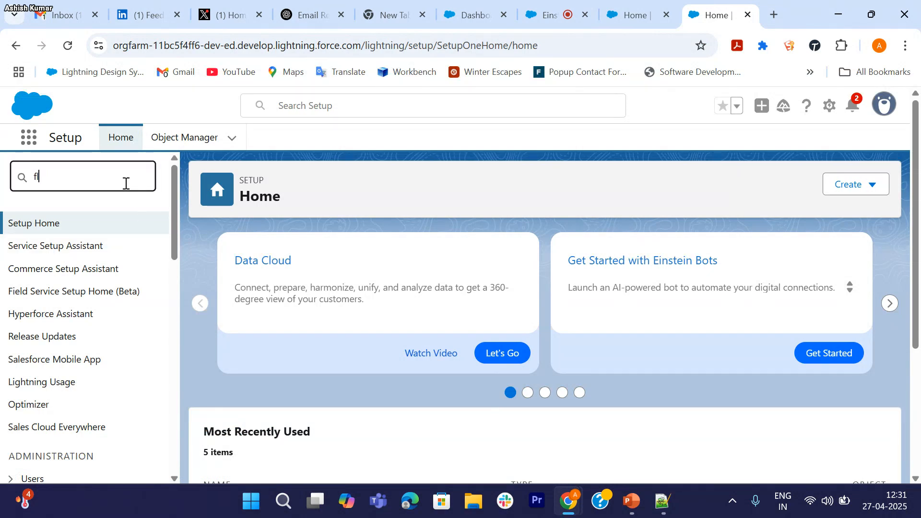
type("ow")
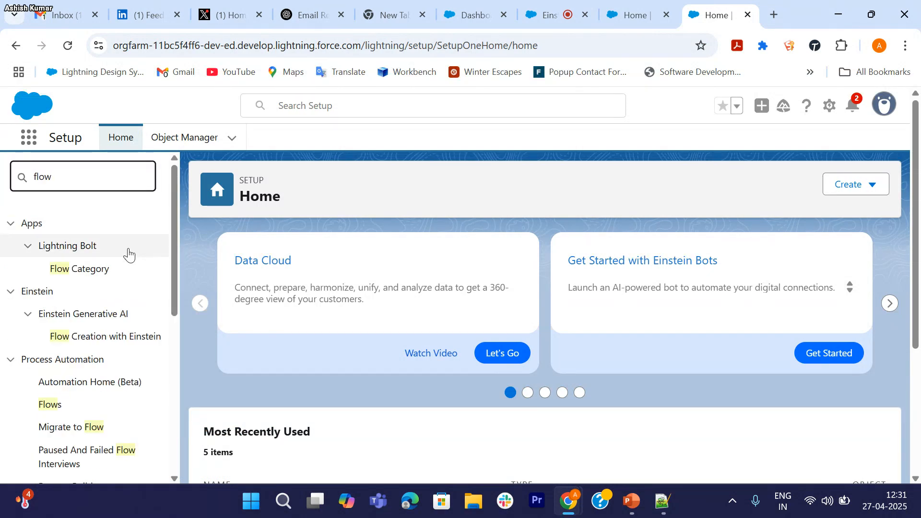
scroll(127, 253, "down", 1)
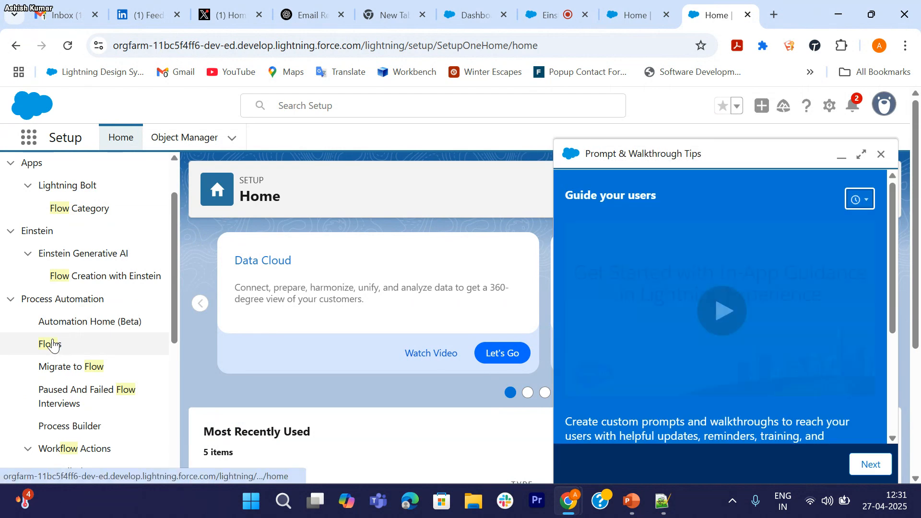
left_click(882, 155)
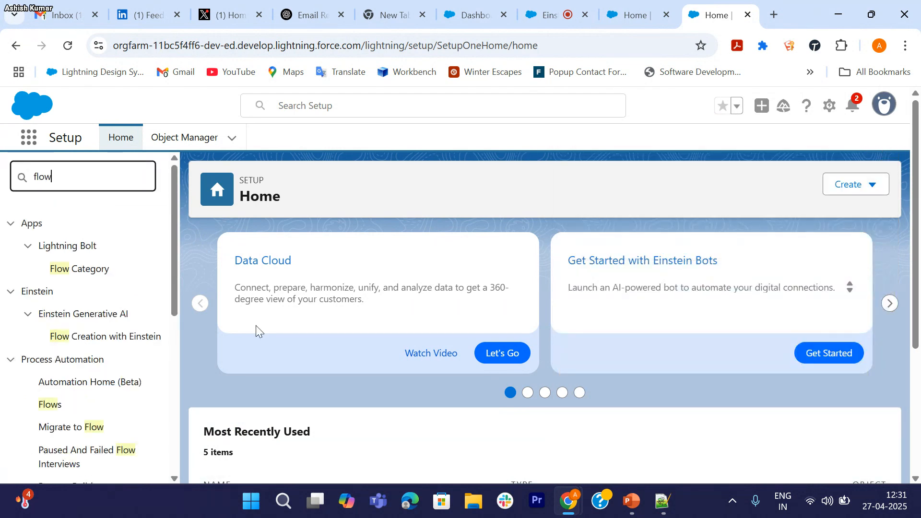
scroll(77, 331, "down", 2)
scroll(77, 331, "down", 1)
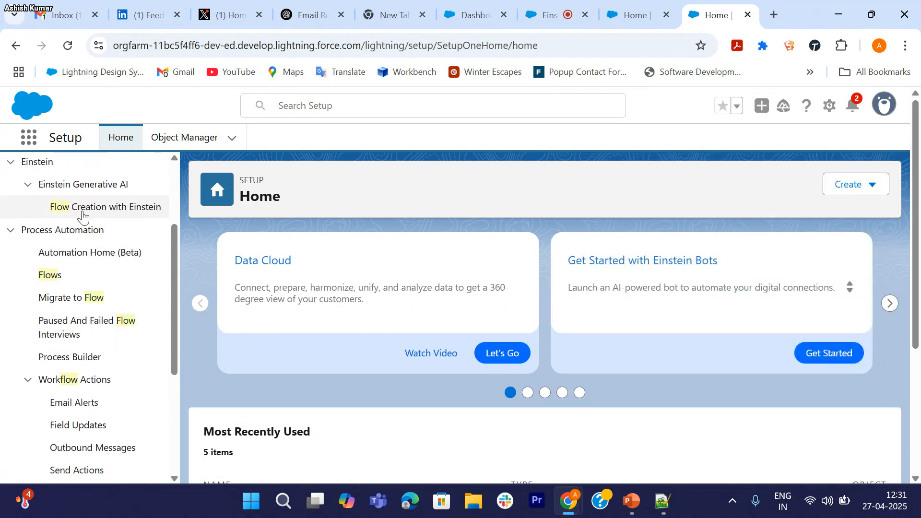
scroll(82, 212, "up", 1)
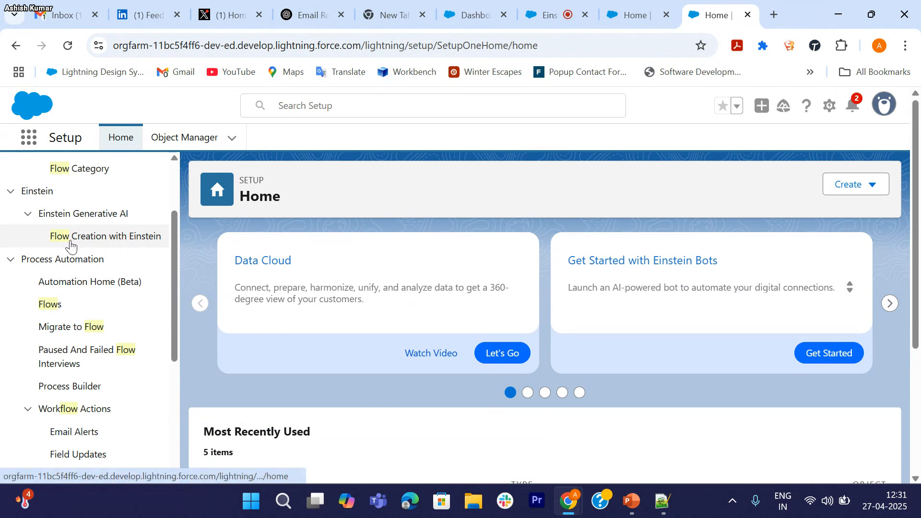
left_click(110, 239)
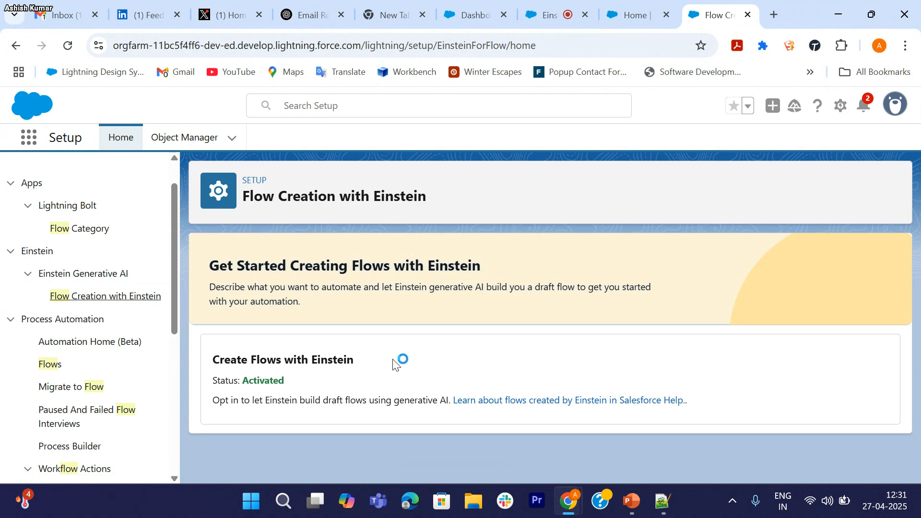
Step: Highlight the Create Flows with Einstein status reading Activated
left_click_drag(243, 382, 296, 384)
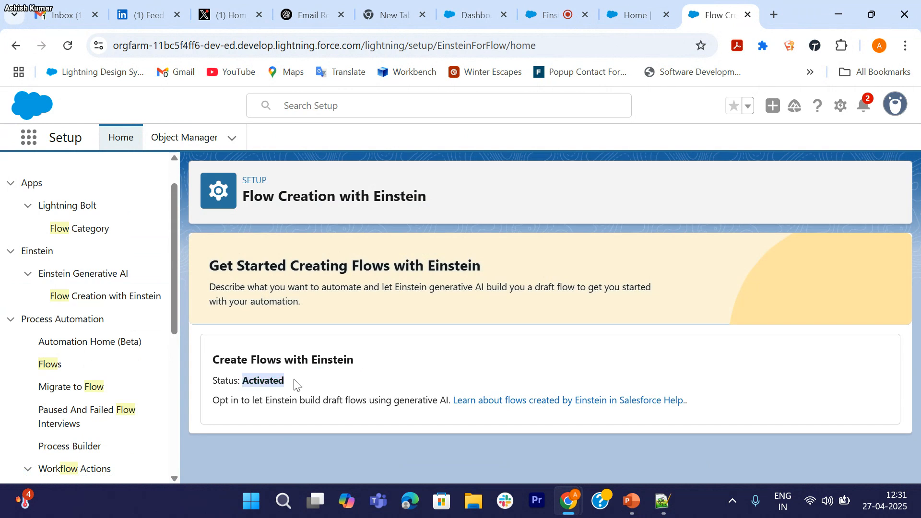
left_click(391, 365)
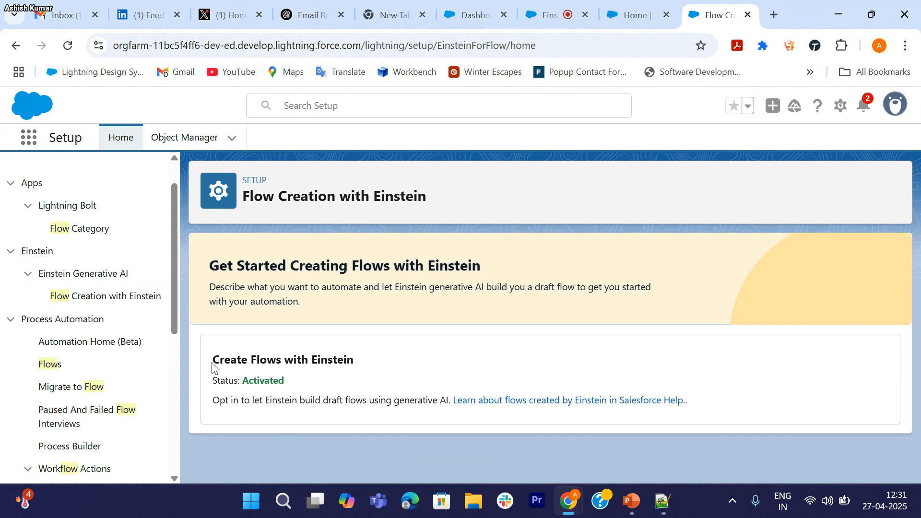
left_click_drag(213, 364, 293, 384)
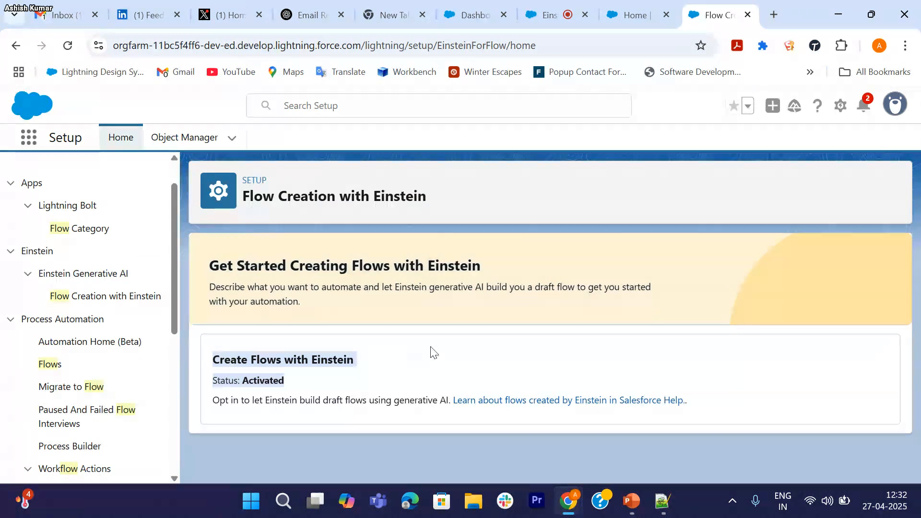
left_click(216, 380)
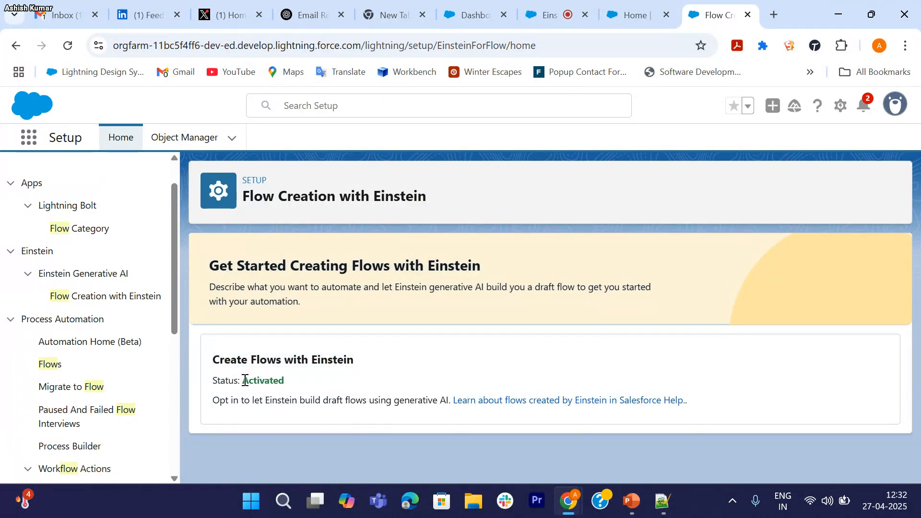
left_click_drag(244, 381, 285, 380)
scroll(109, 336, "down", 1)
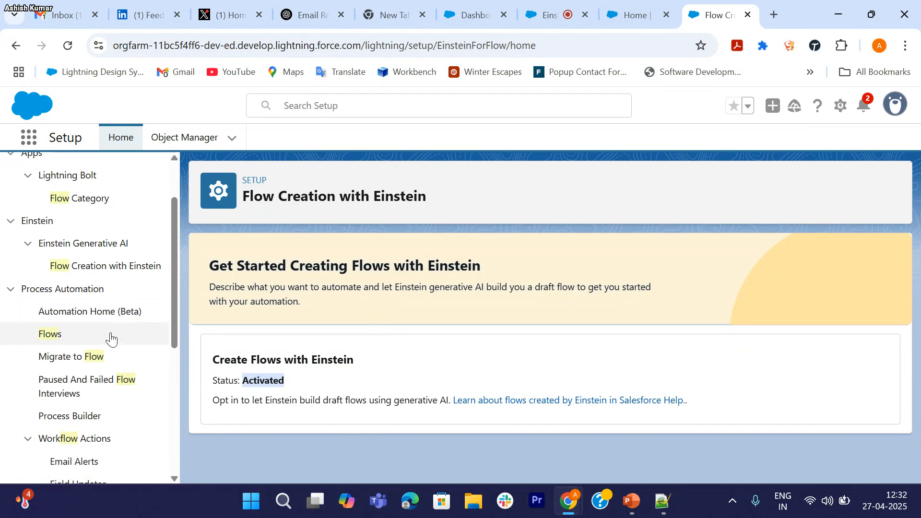
Step: From Process Automation > Flows in the Setup tree, start a New Flow
left_click(50, 335)
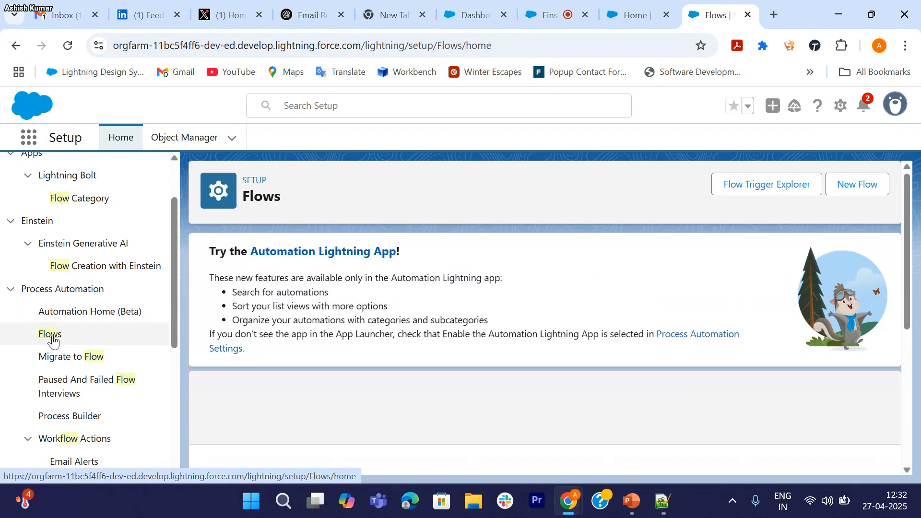
scroll(349, 305, "down", 3)
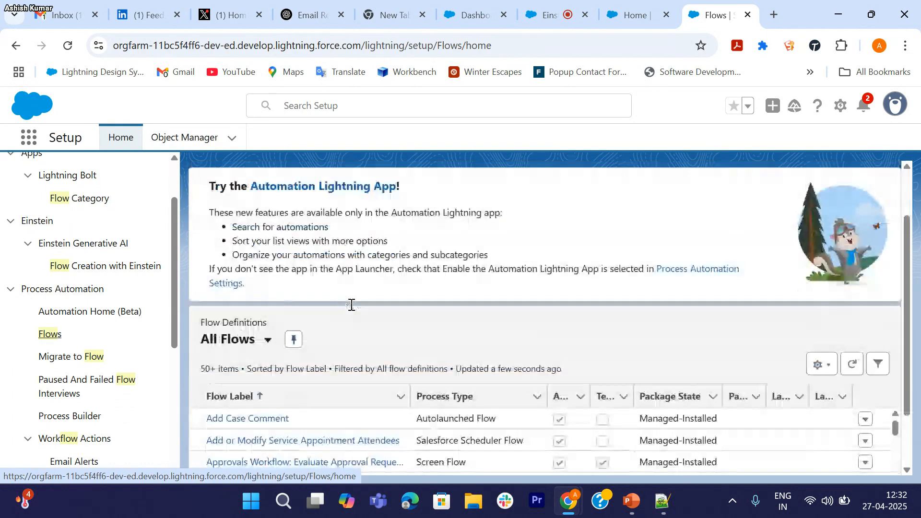
scroll(525, 274, "up", 3)
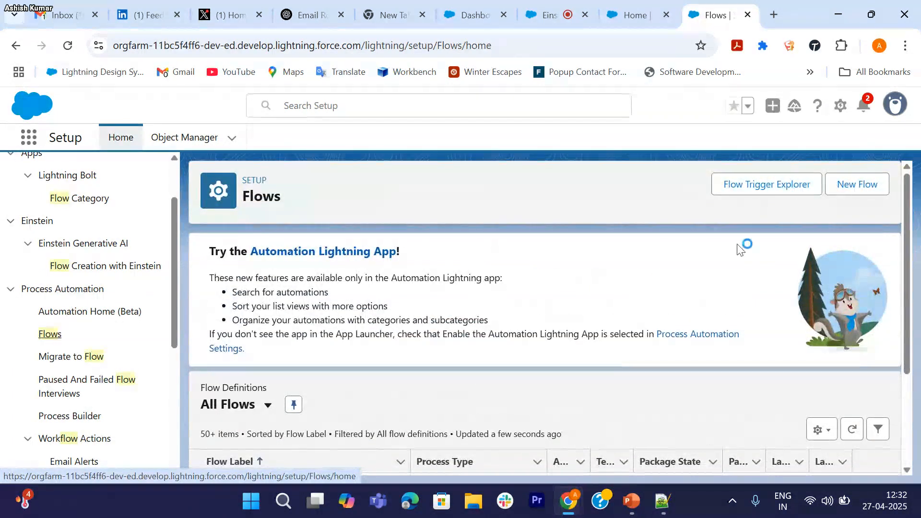
left_click(858, 190)
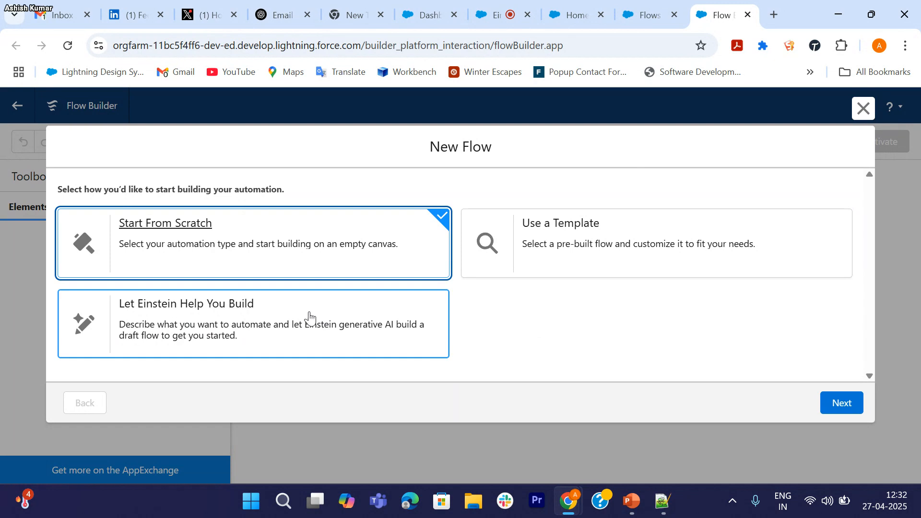
Step: Pick Let Einstein Help You Build and continue to the Describe Your Automation page
left_click(309, 317)
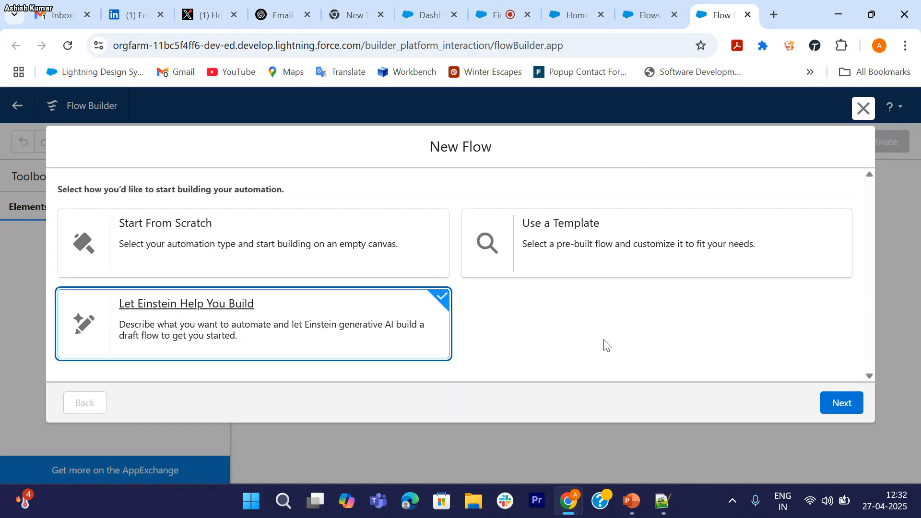
left_click(838, 404)
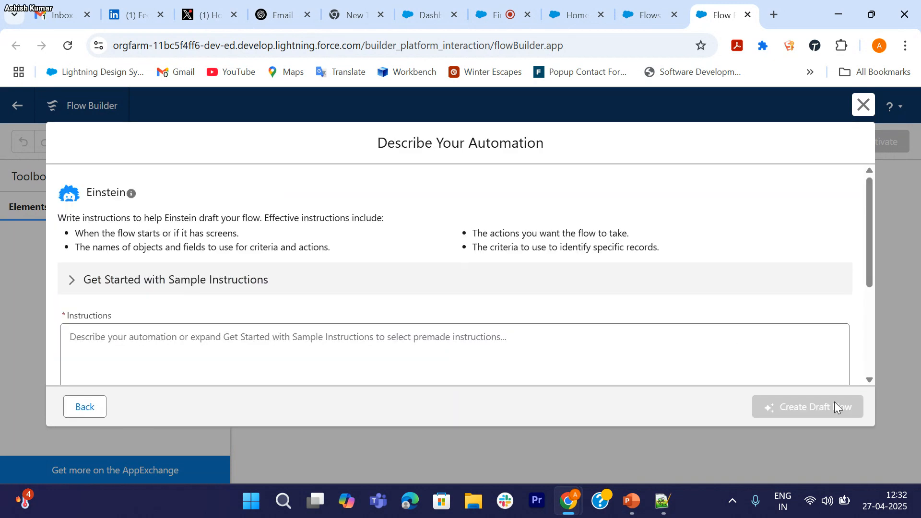
scroll(543, 290, "down", 2)
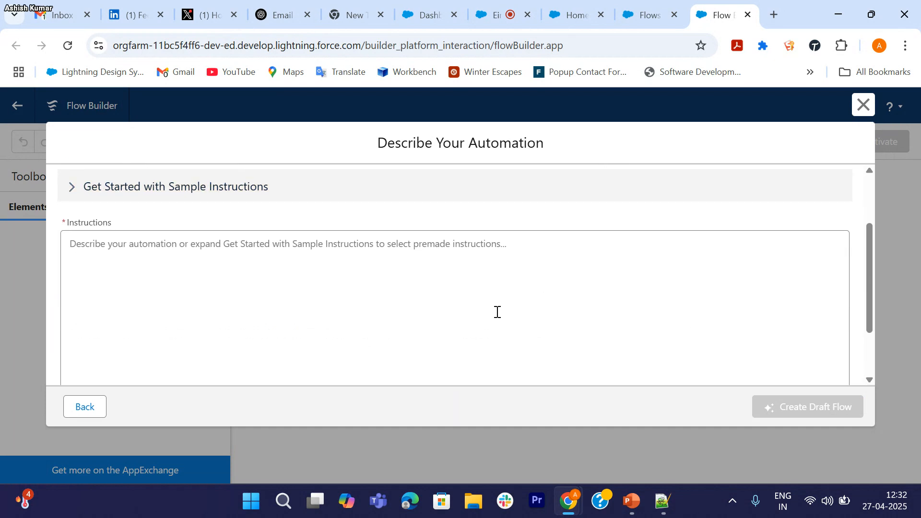
scroll(331, 300, "down", 2)
scroll(331, 300, "up", 4)
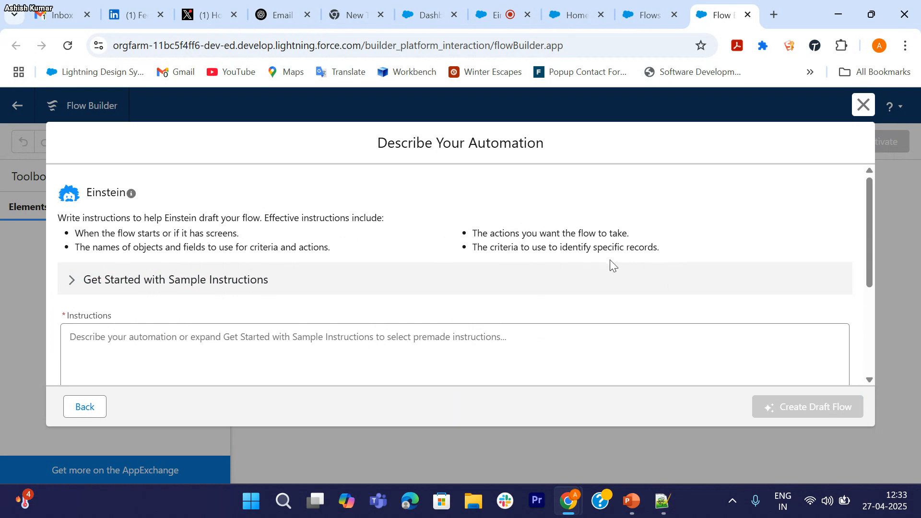
scroll(143, 308, "down", 1)
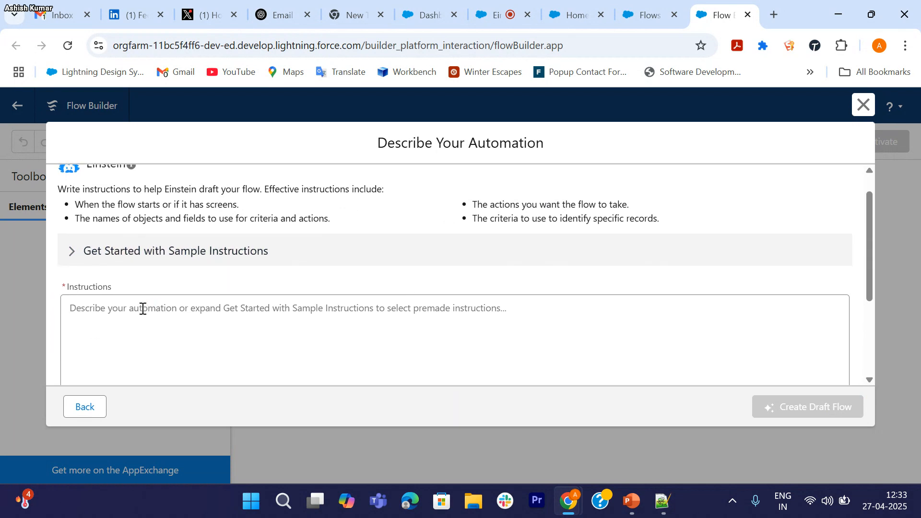
left_click(72, 252)
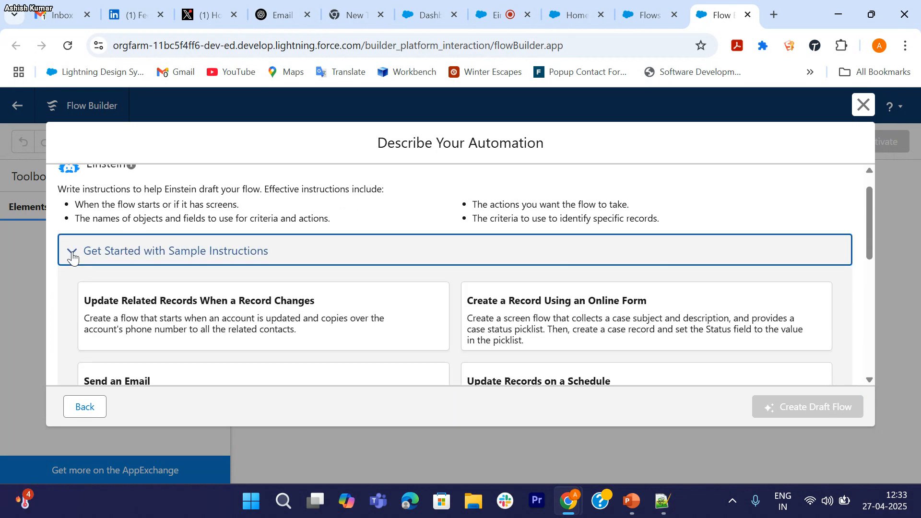
scroll(175, 267, "down", 3)
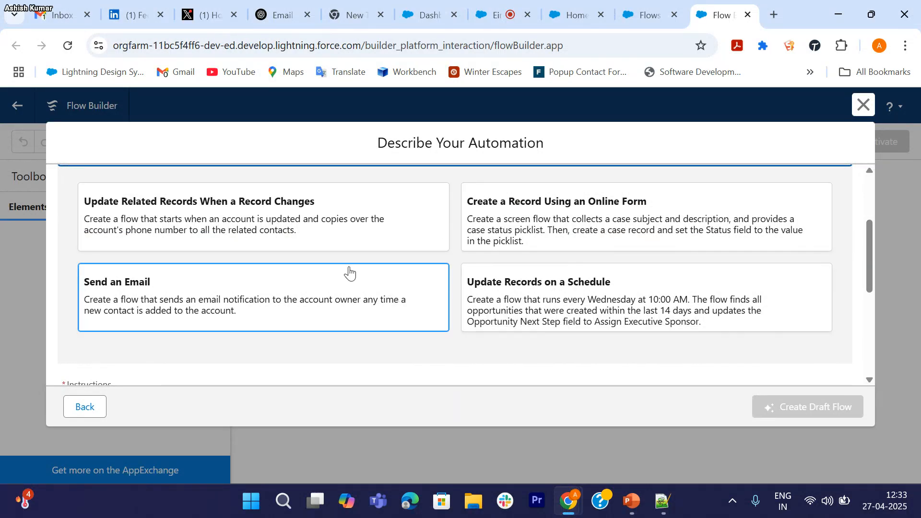
scroll(350, 270, "up", 3)
left_click(72, 241)
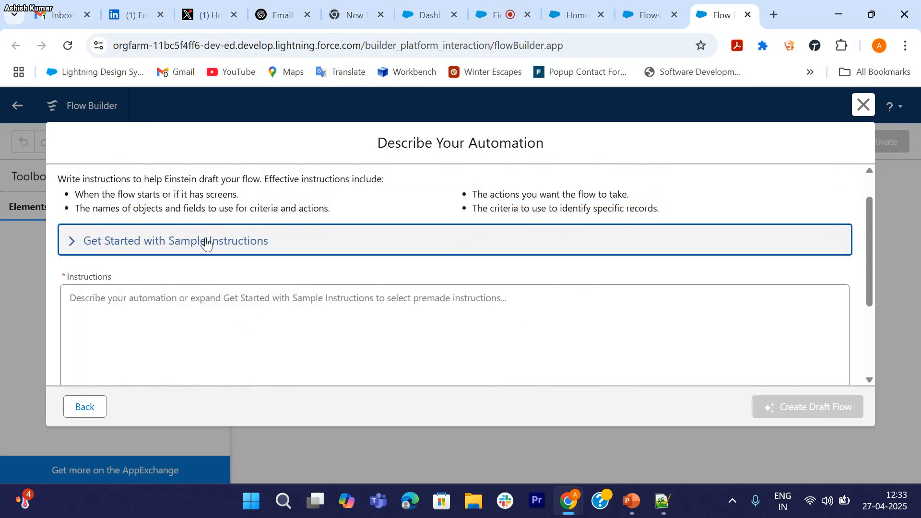
scroll(225, 246, "down", 1)
Step: Copy the quoted Good Prompt text from PowerPoint slide 14 'How do I write a good prompt?', then return to Chrome
left_click(631, 501)
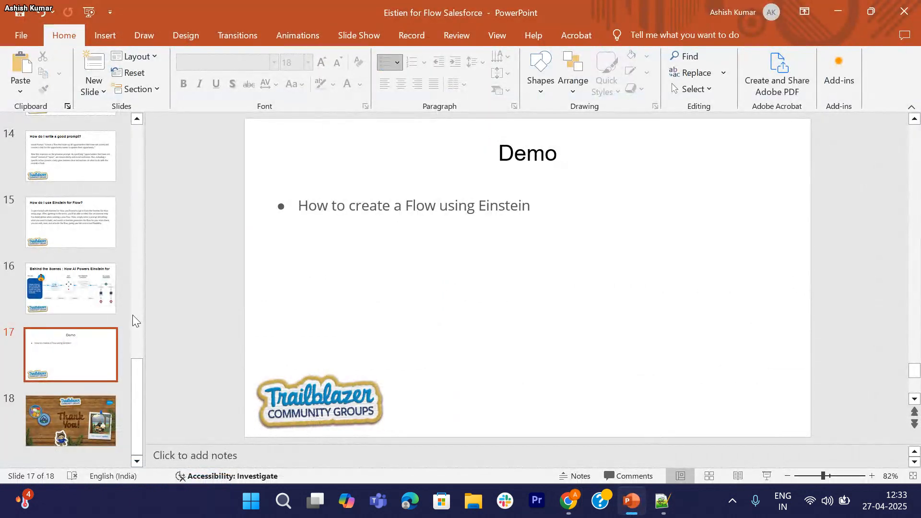
left_click(63, 207)
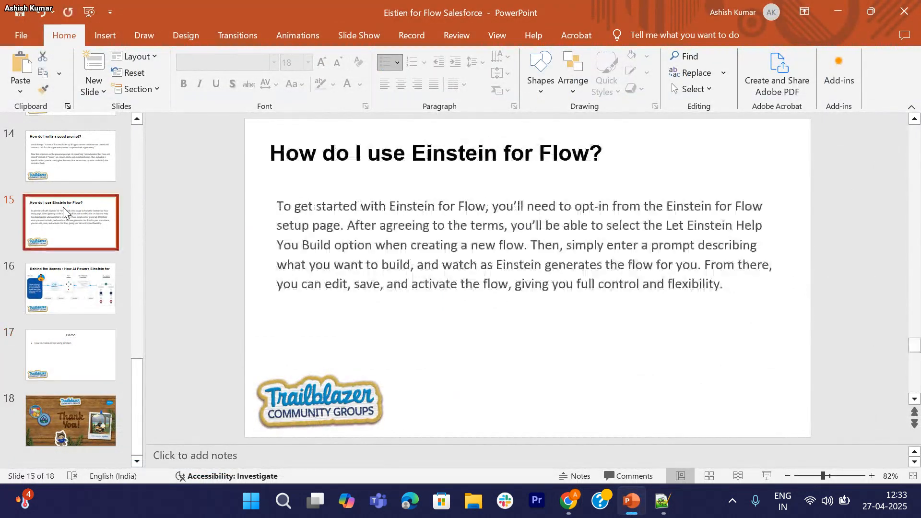
left_click(66, 300)
left_click(72, 231)
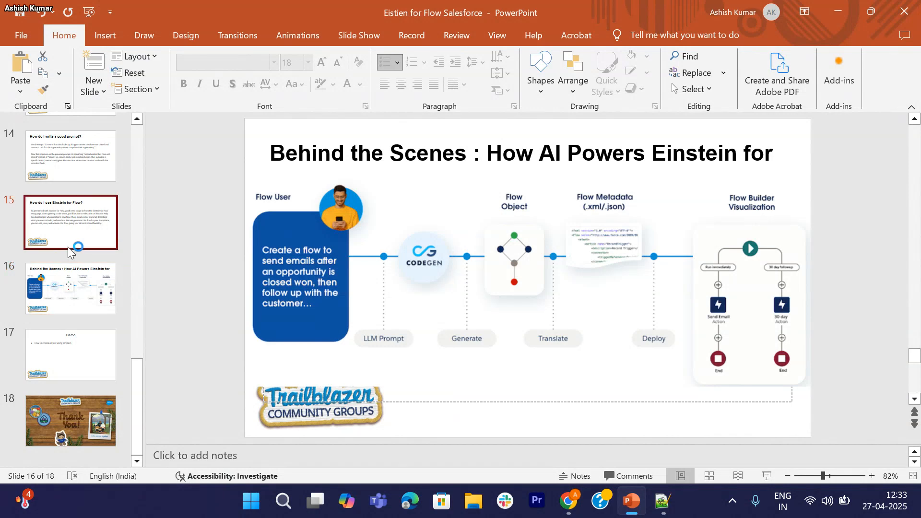
left_click(71, 165)
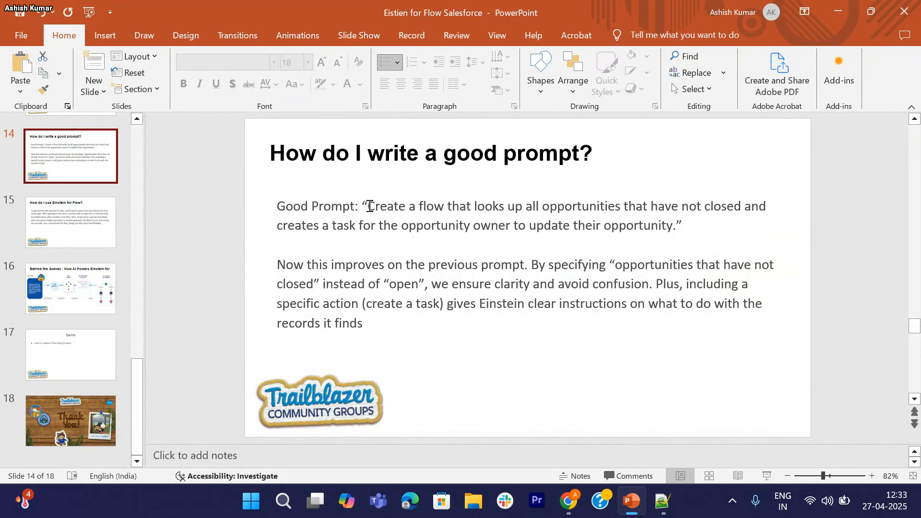
left_click_drag(370, 207, 677, 229)
key("ctrl+c")
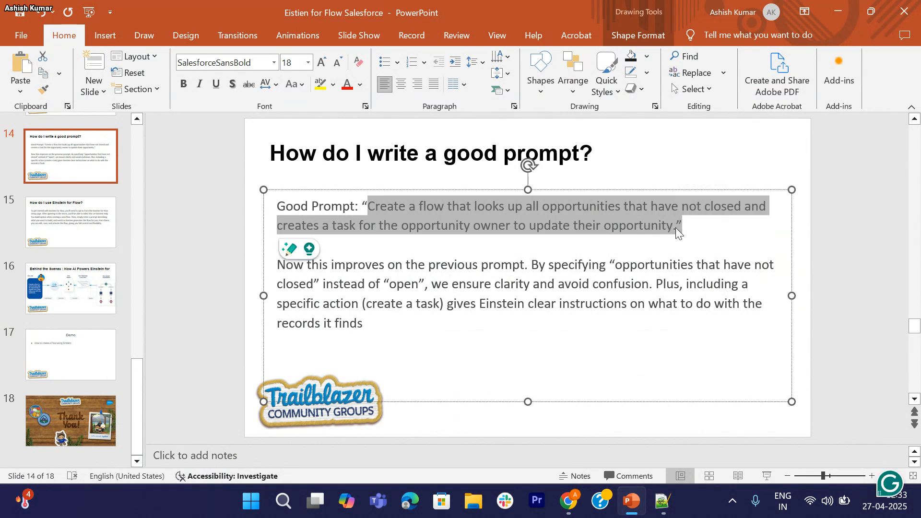
left_click(569, 502)
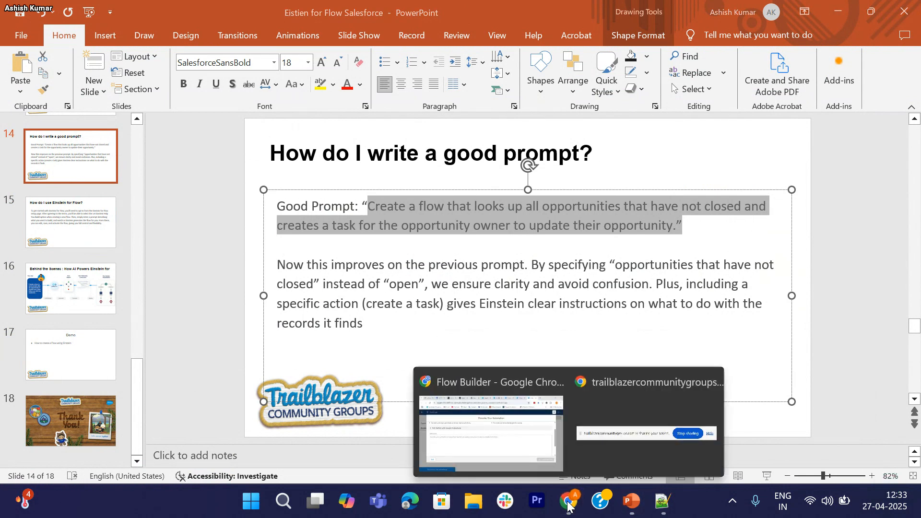
left_click(495, 434)
Step: Paste the good-prompt example into Instructions, remove the trailing quote, and create the draft flow
left_click(333, 261)
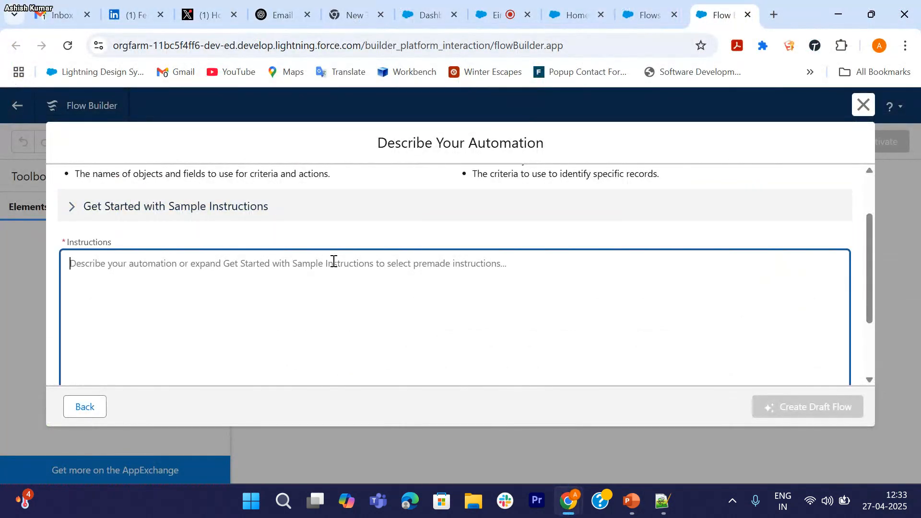
key("ctrl+v")
key("BackSpace")
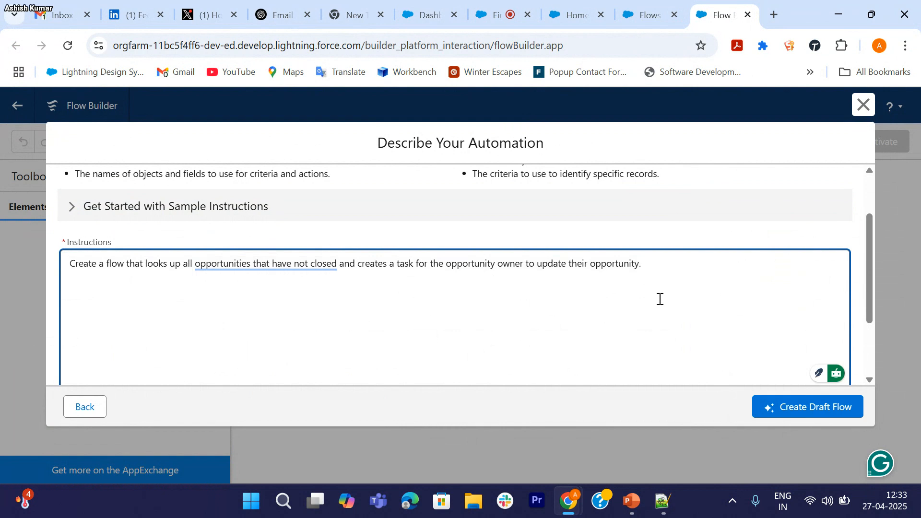
scroll(660, 299, "down", 1)
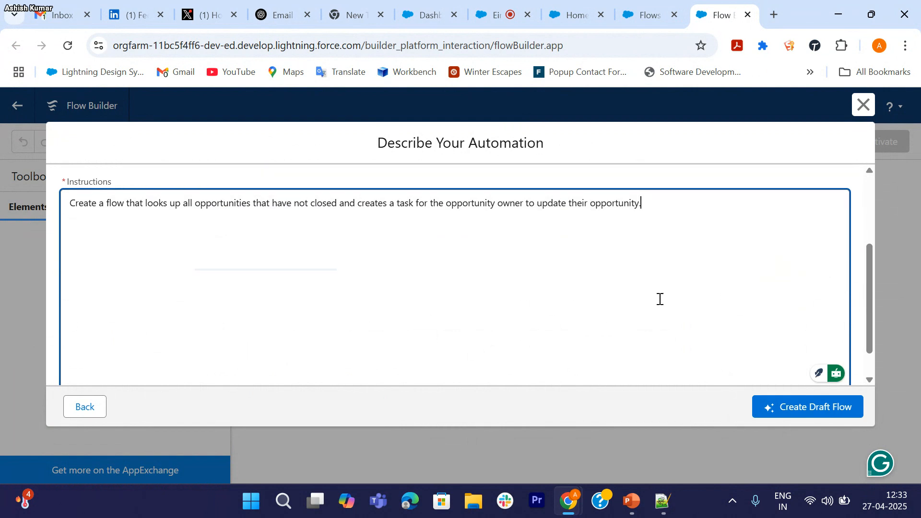
left_click(814, 414)
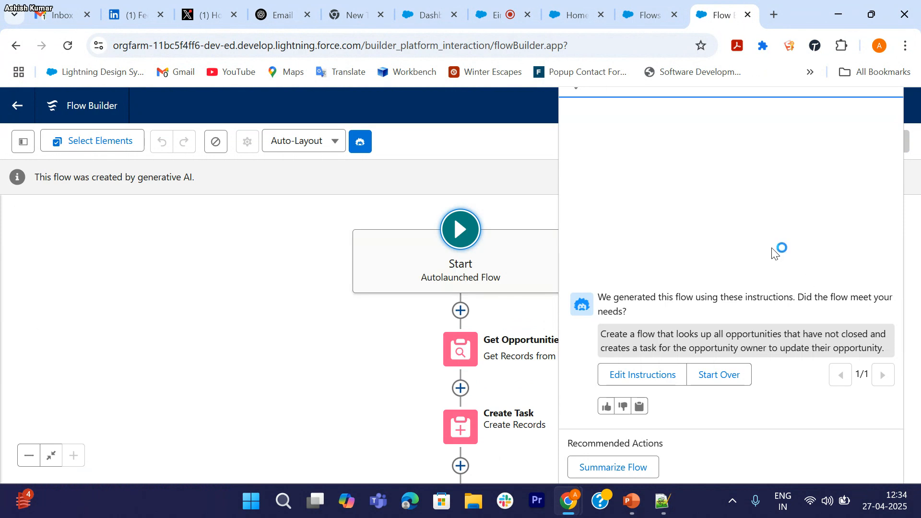
Step: Zoom the page to 90%, close the Einstein panel, and expand then collapse the Start element
key("ctrl+minus")
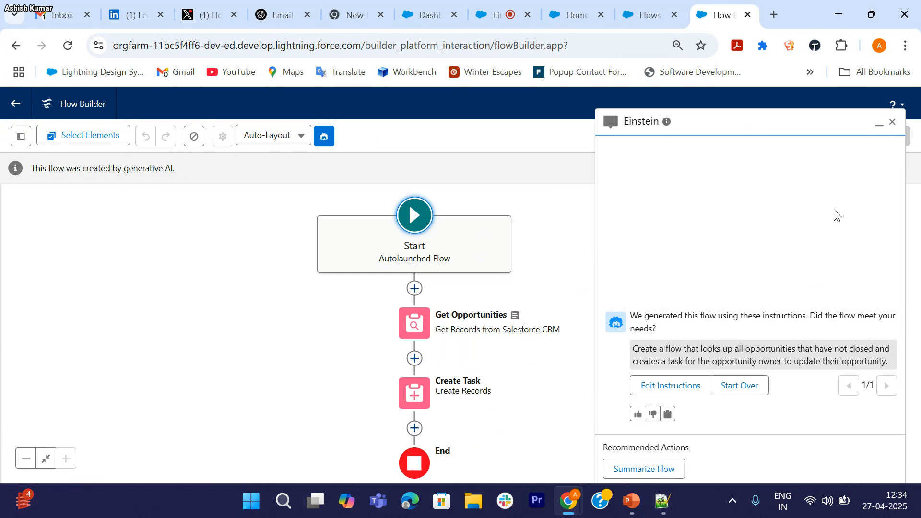
left_click(893, 123)
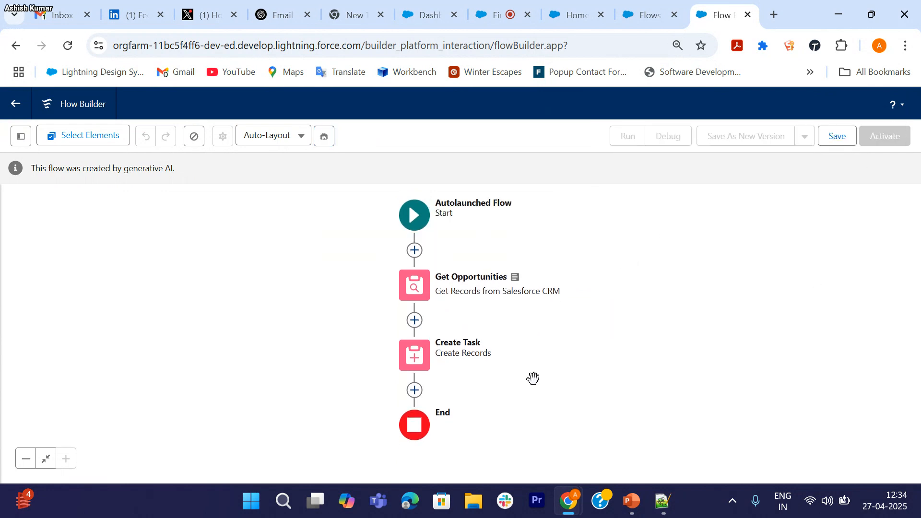
left_click_drag(602, 255, 570, 256)
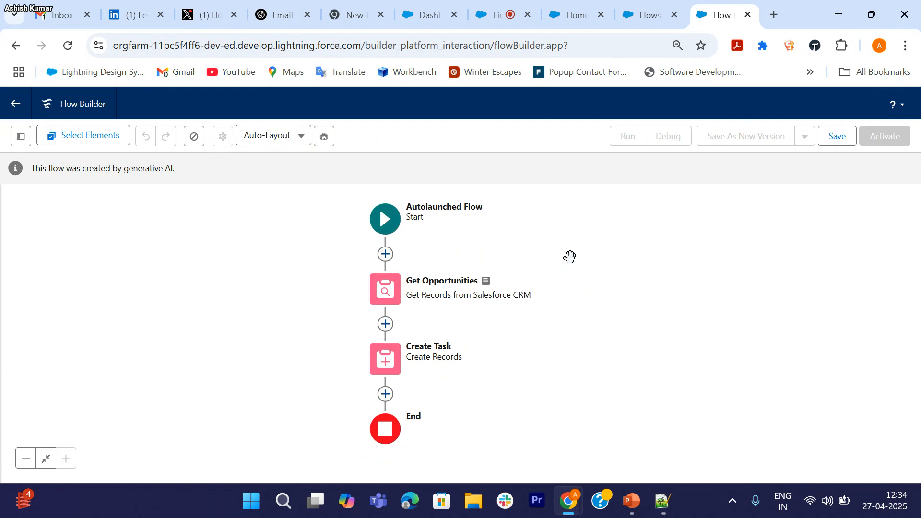
left_click(392, 228)
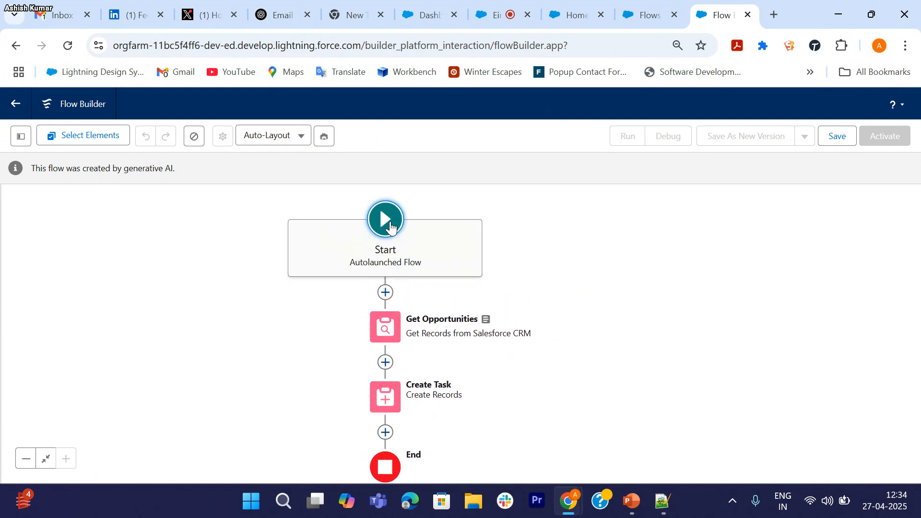
left_click(391, 228)
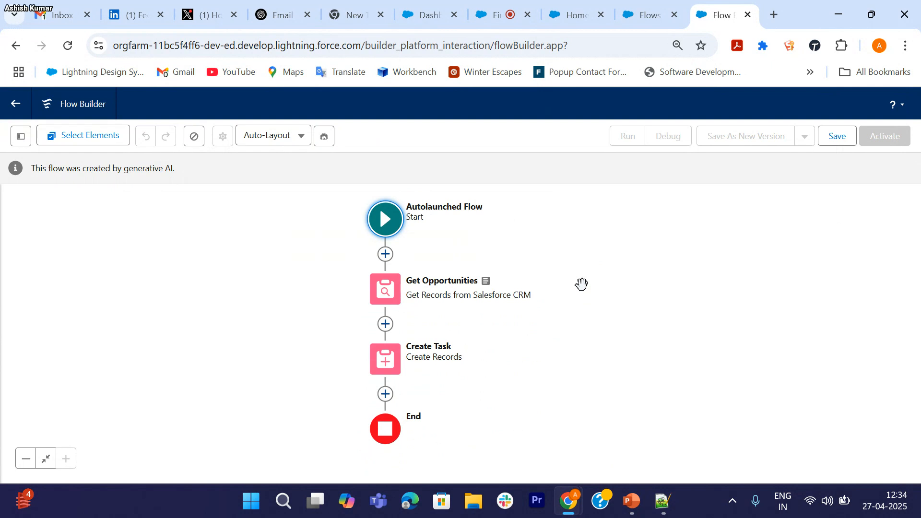
double_click(387, 295)
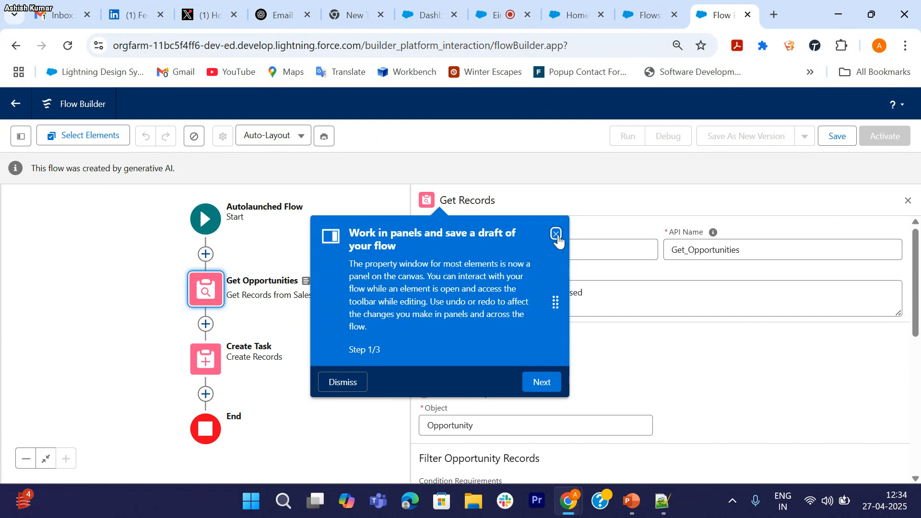
left_click(556, 233)
scroll(549, 377, "down", 1)
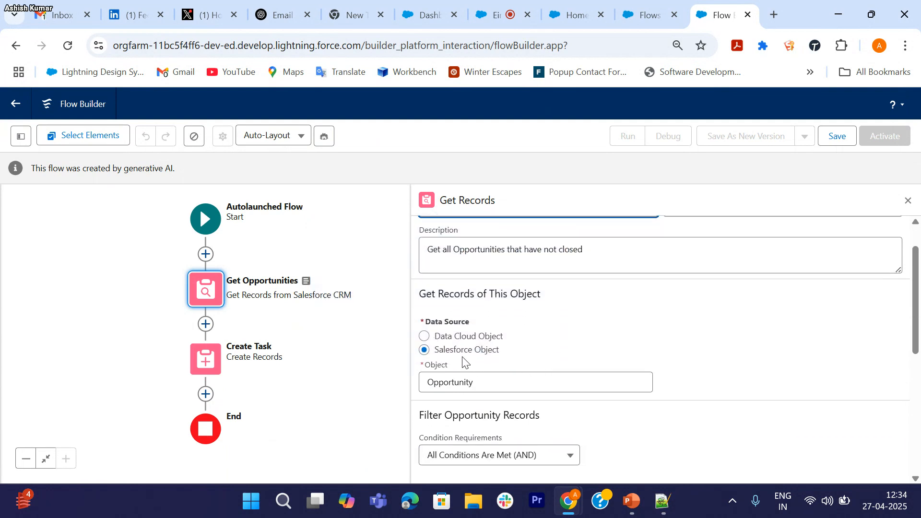
scroll(514, 359, "down", 3)
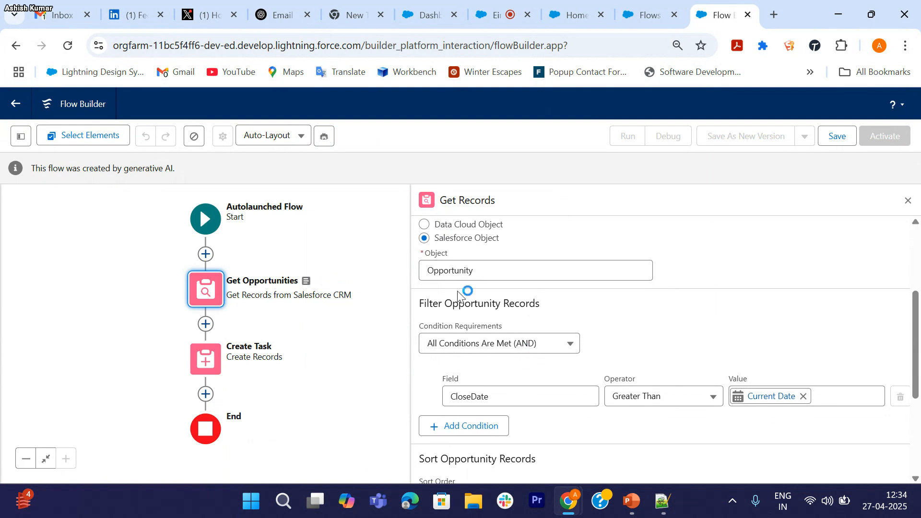
scroll(541, 293, "down", 3)
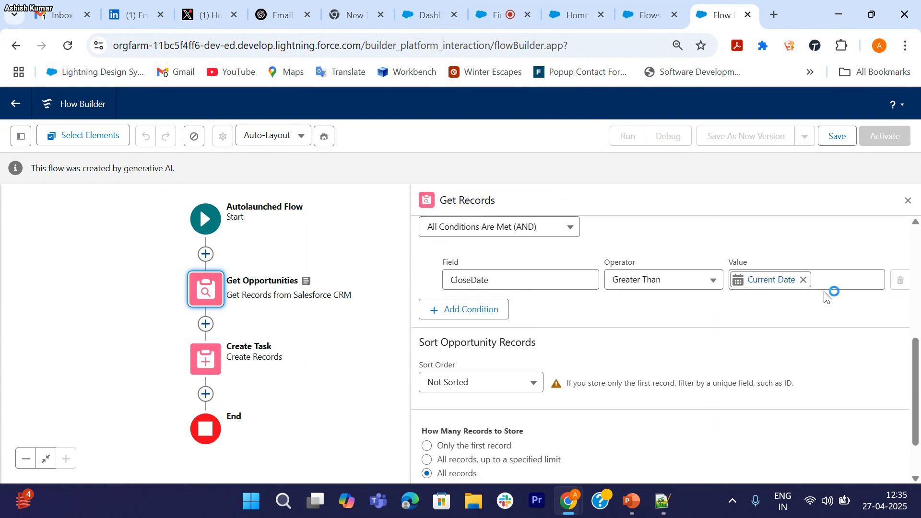
scroll(718, 324, "down", 2)
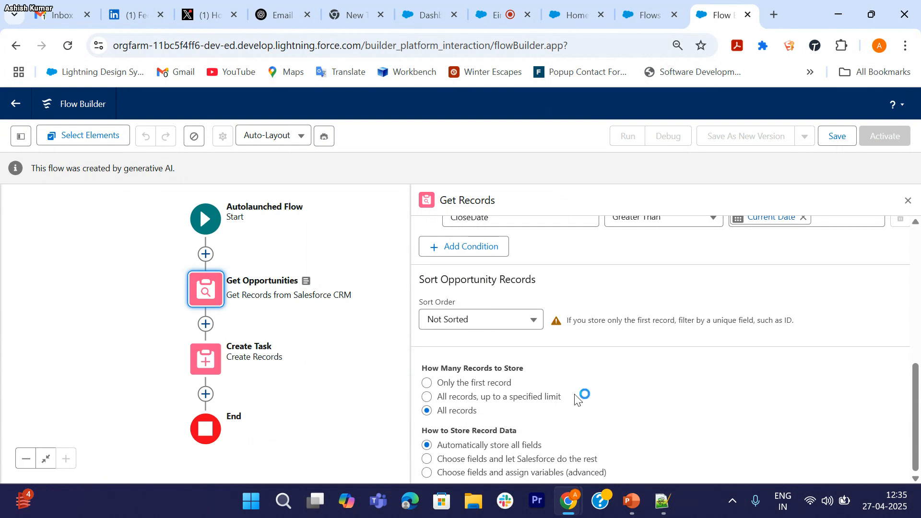
scroll(581, 391, "up", 5)
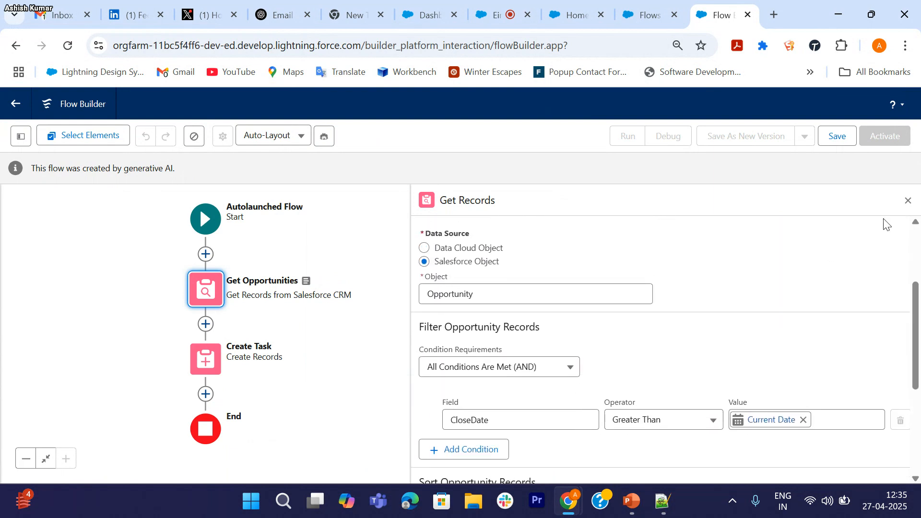
left_click(908, 198)
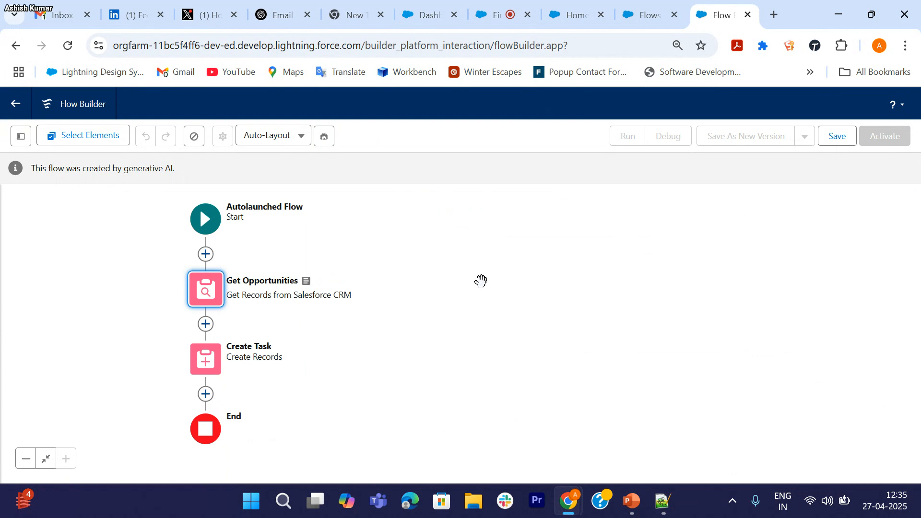
scroll(336, 331, "down", 1)
Step: Open the Create Task settings and scroll down to its Assigned To ID field
double_click(204, 331)
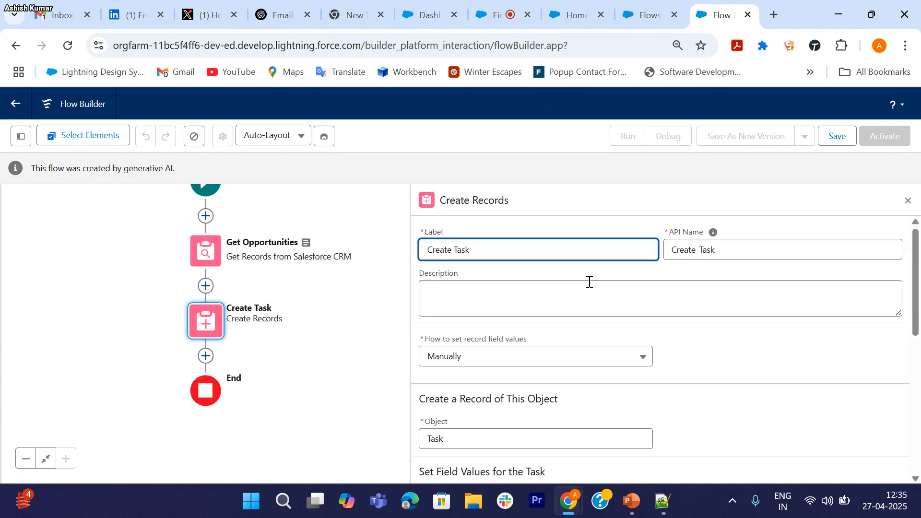
scroll(647, 345, "down", 2)
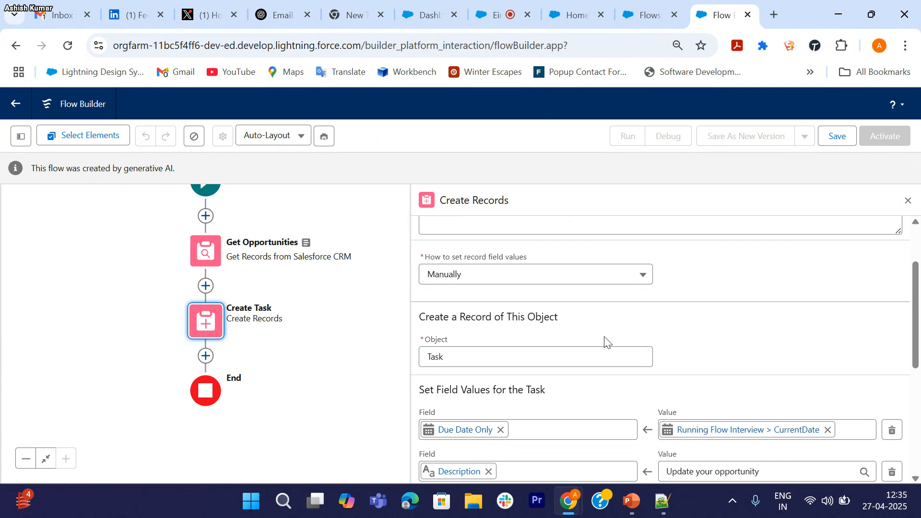
scroll(606, 341, "down", 3)
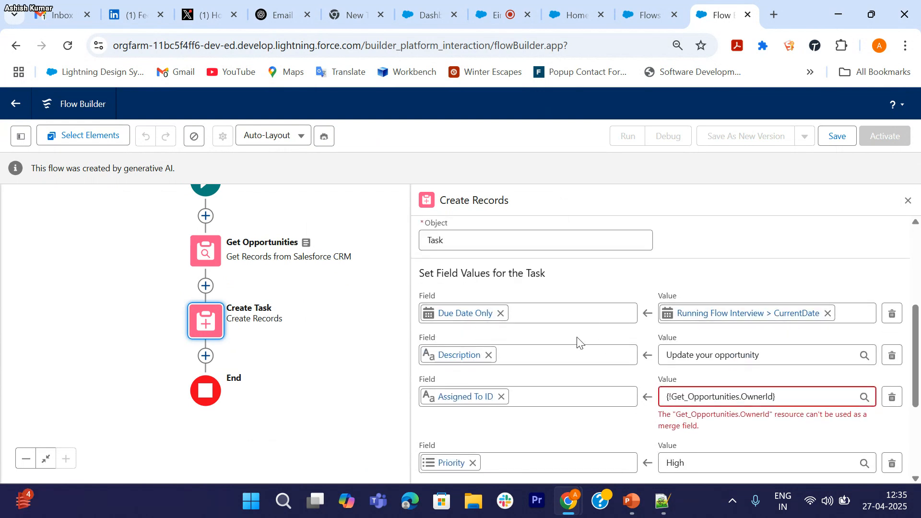
scroll(578, 342, "down", 2)
scroll(574, 370, "down", 1)
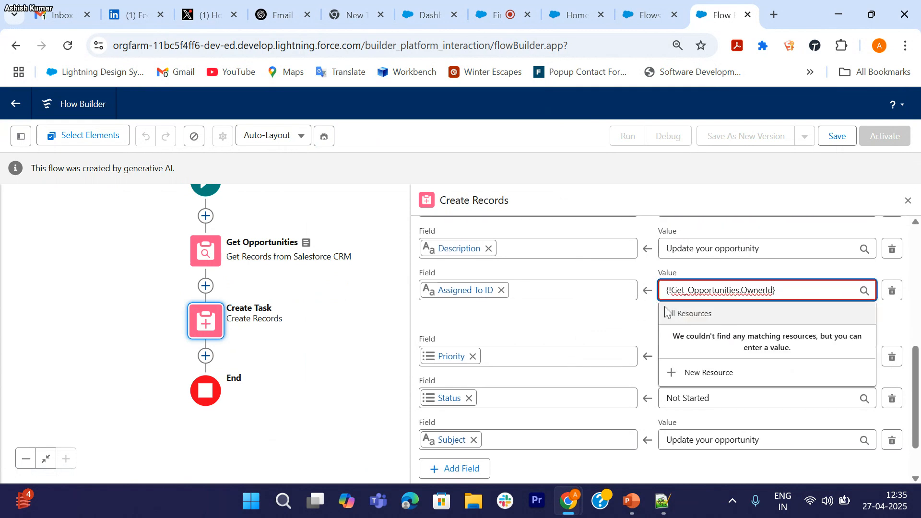
left_click(644, 320)
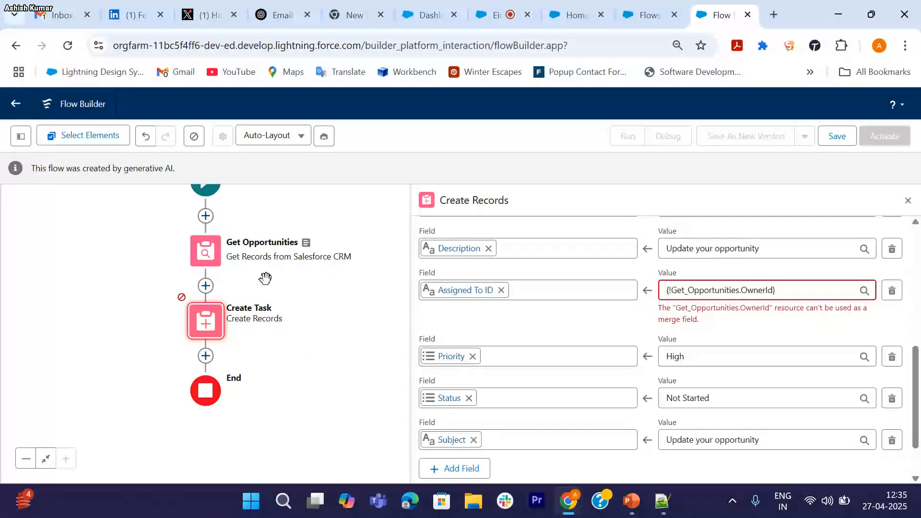
Step: Recommit Assigned To ID as {!Get_Opportunities.OwnerId}, close the panel, and glance at the help menu
double_click(759, 292)
left_click(640, 331)
scroll(740, 300, "down", 1)
scroll(740, 312, "up", 5)
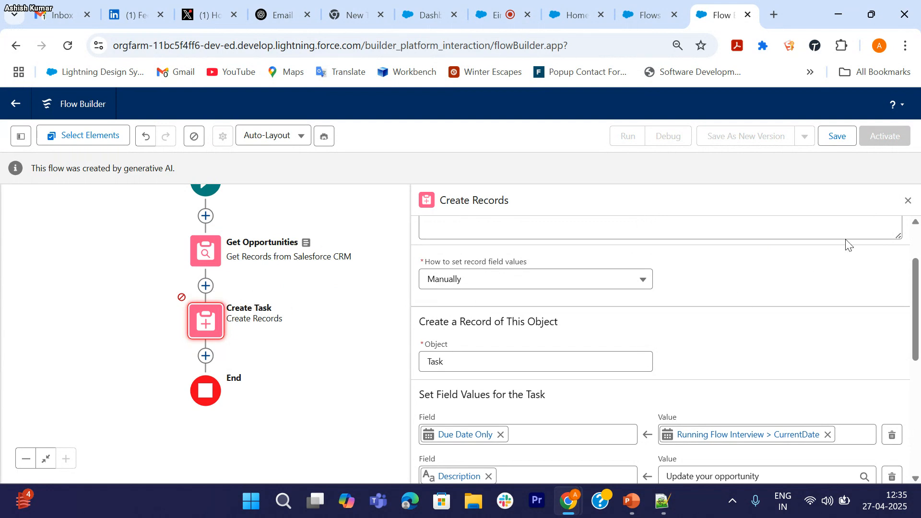
left_click(908, 201)
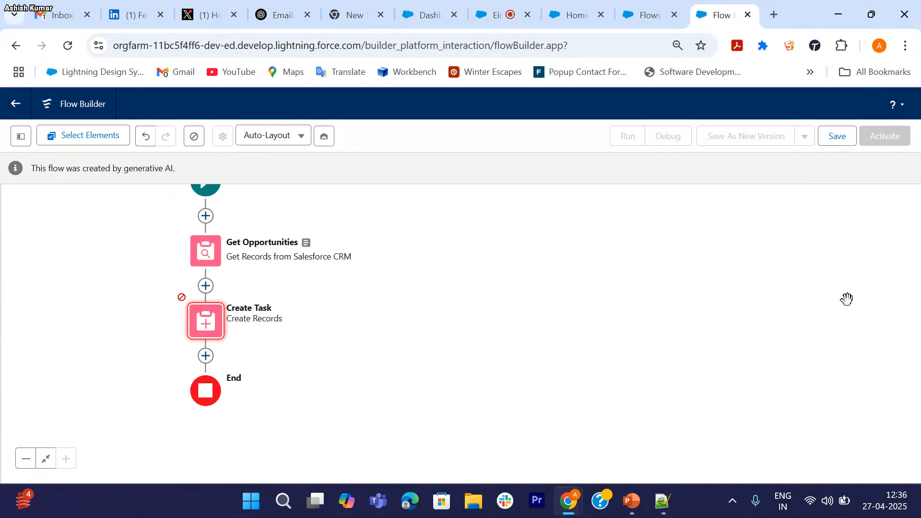
left_click(895, 105)
left_click(784, 304)
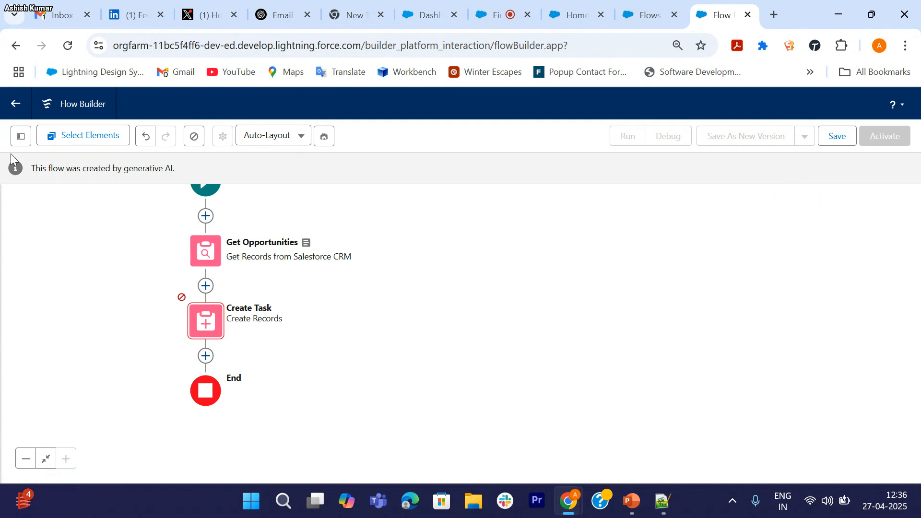
Step: Make Einstein's flow instructions editable, discarding the manual changes to the flow
left_click(323, 137)
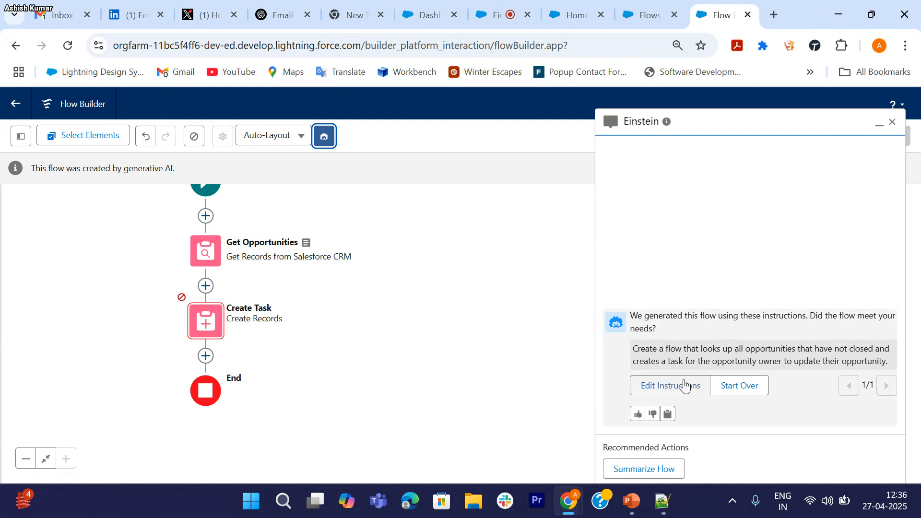
left_click(670, 386)
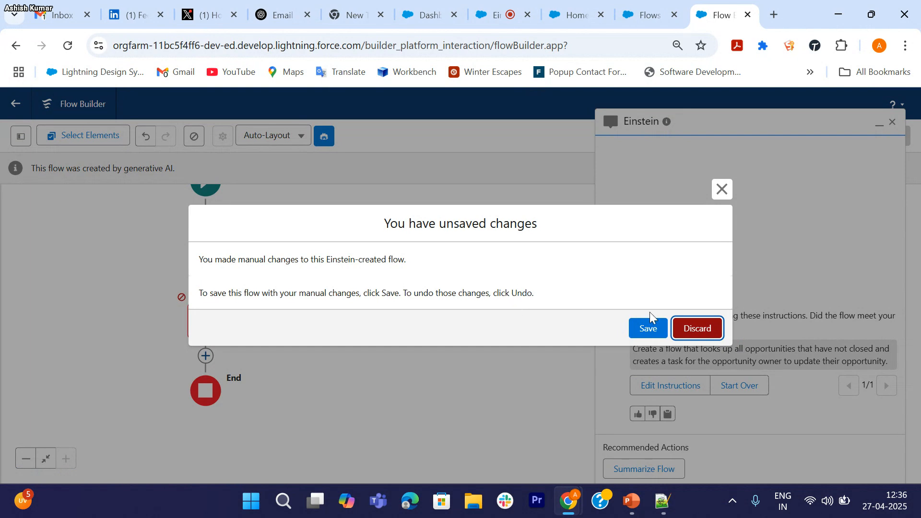
left_click(691, 330)
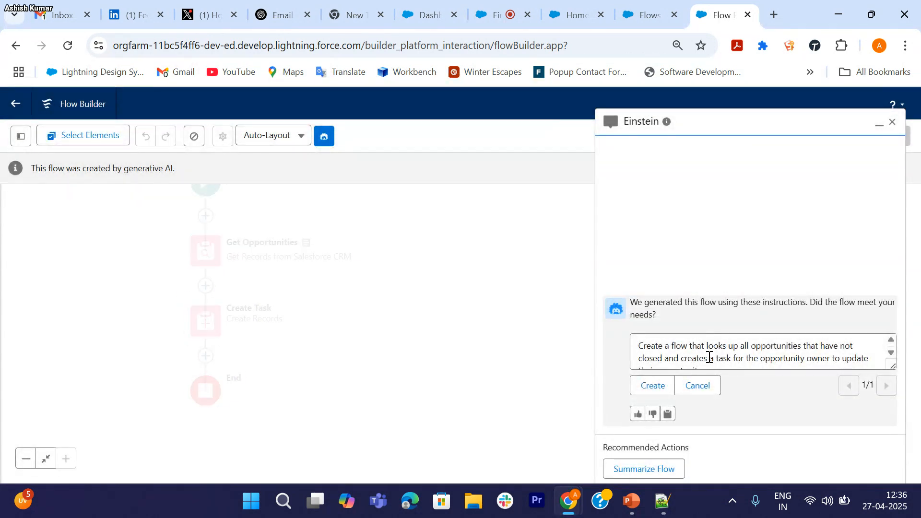
Step: Append the line 'Make sure every opportunity should create task if it is not closed'
scroll(709, 357, "down", 1)
left_click(727, 356)
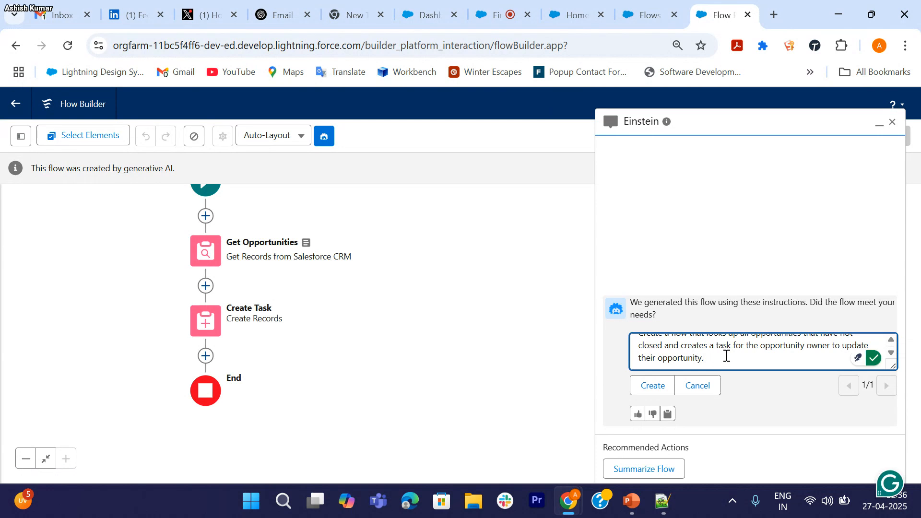
key("Return")
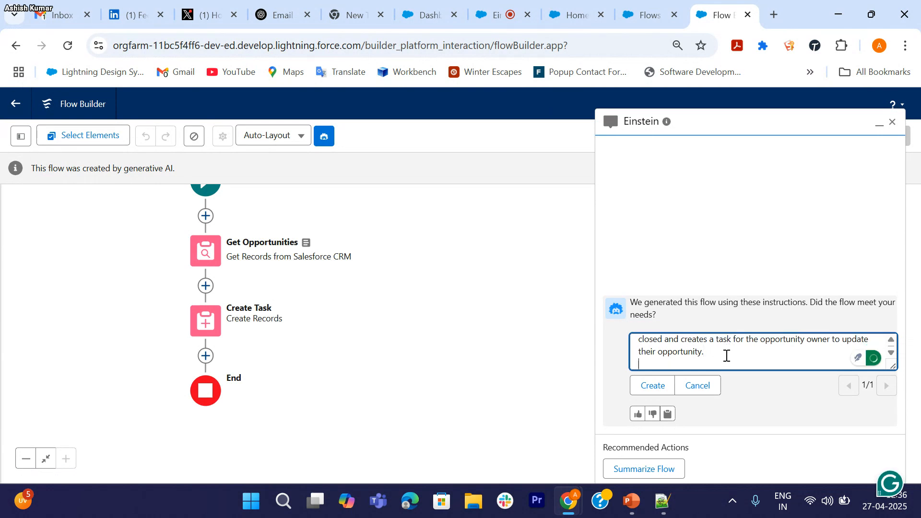
type("Make sure every opportunity should create task if it is not closed")
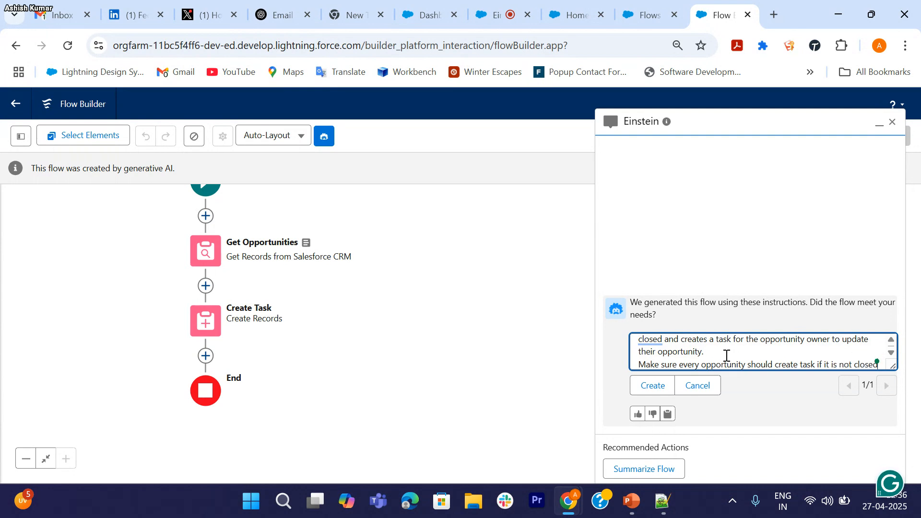
Step: Regenerate the flow from the updated instructions and bring the new loop into view
left_click(659, 390)
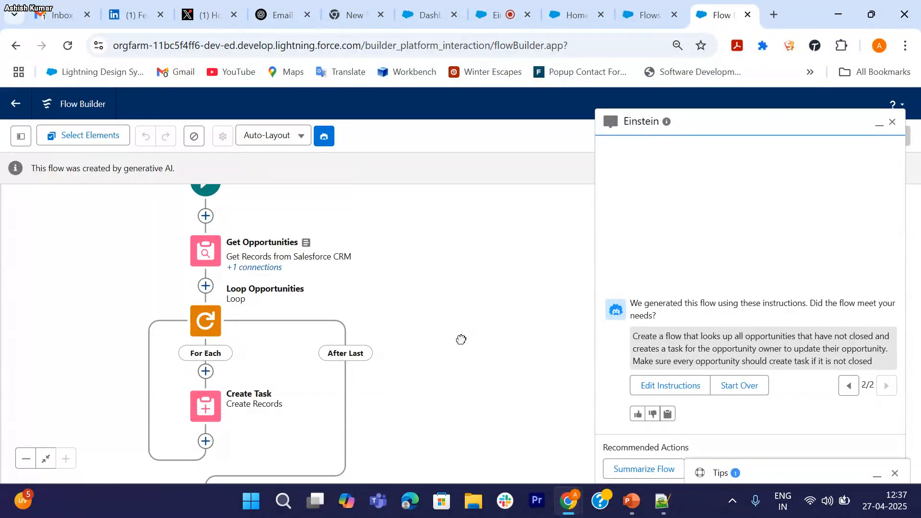
left_click_drag(461, 339, 407, 300)
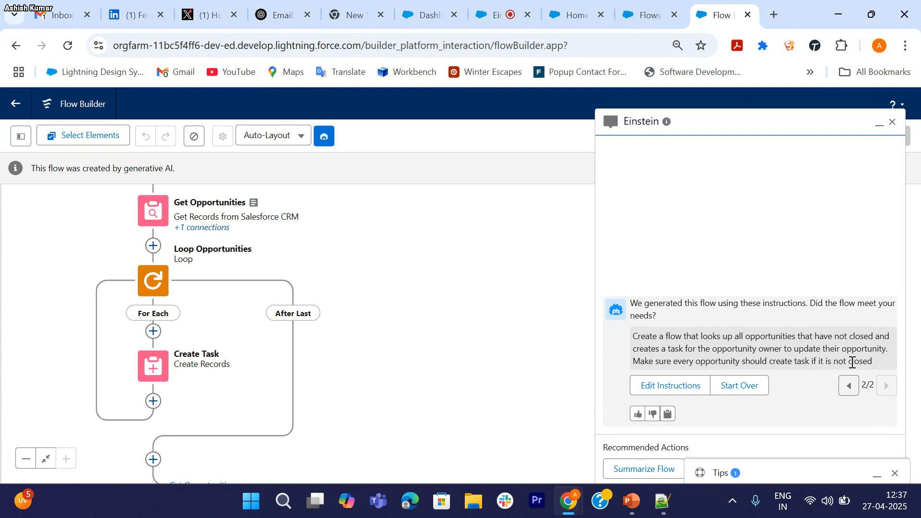
left_click(893, 122)
left_click_drag(370, 272, 442, 303)
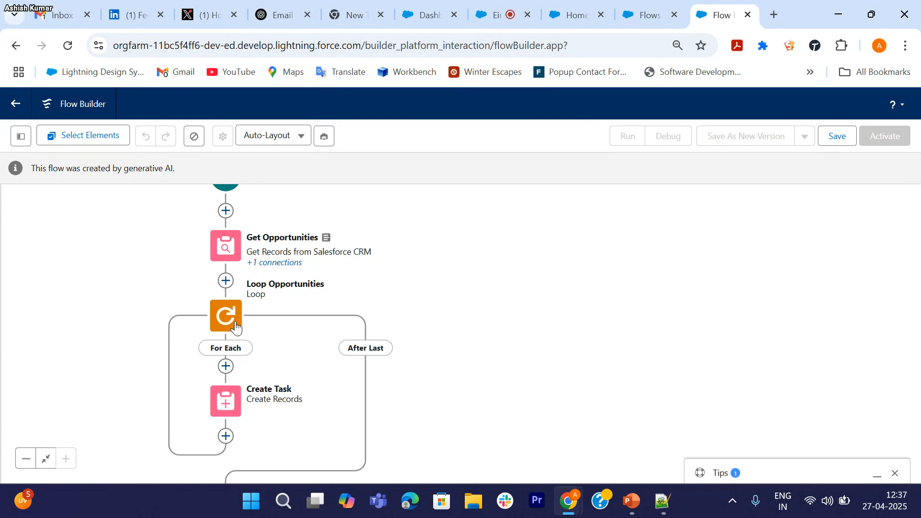
left_click_drag(439, 342, 483, 361)
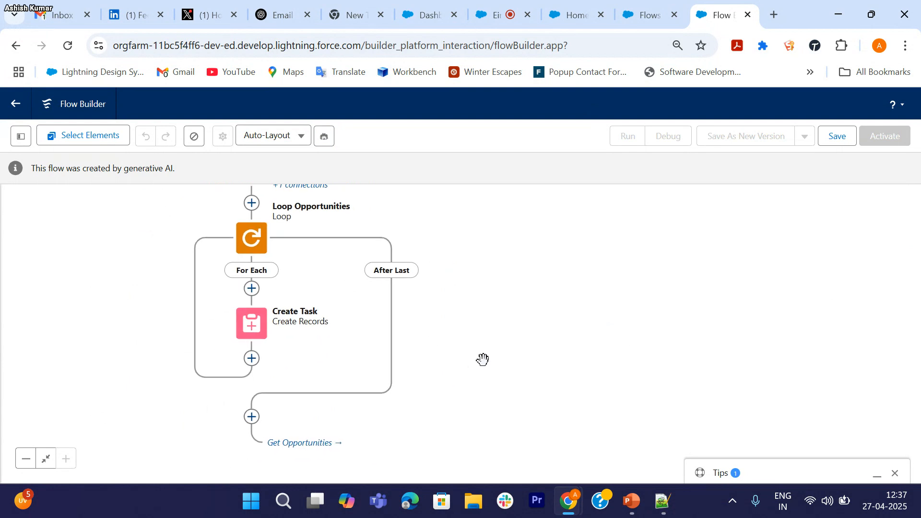
left_click_drag(462, 263, 465, 314)
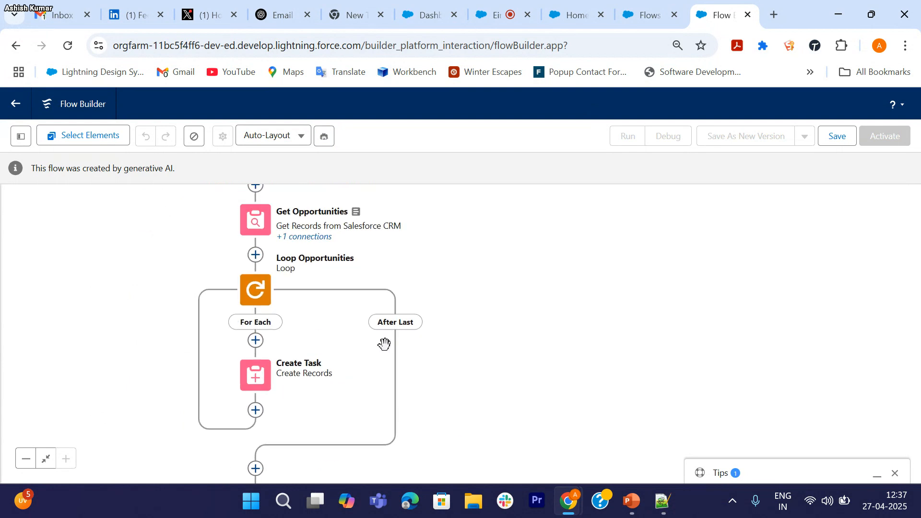
Step: Open the Loop Opportunities settings to check it iterates the Get Opportunities records
left_click(260, 296)
left_click(255, 417)
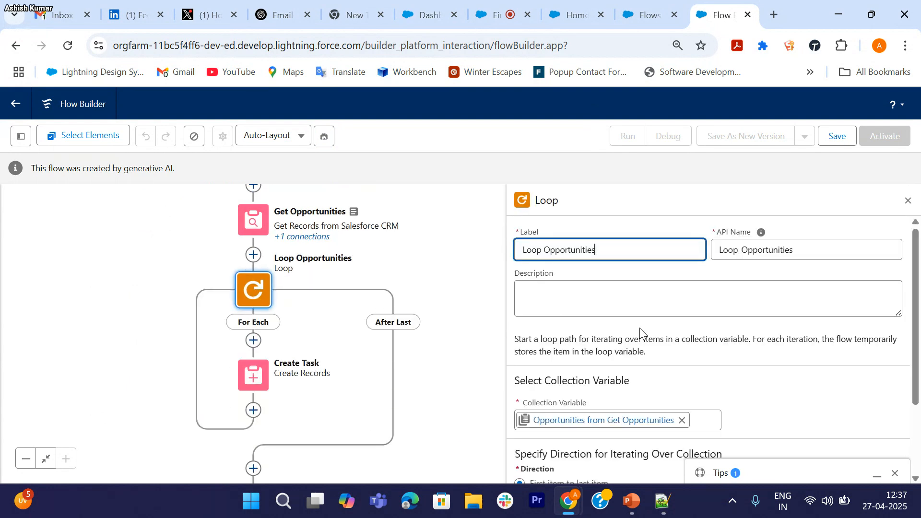
scroll(640, 327, "down", 2)
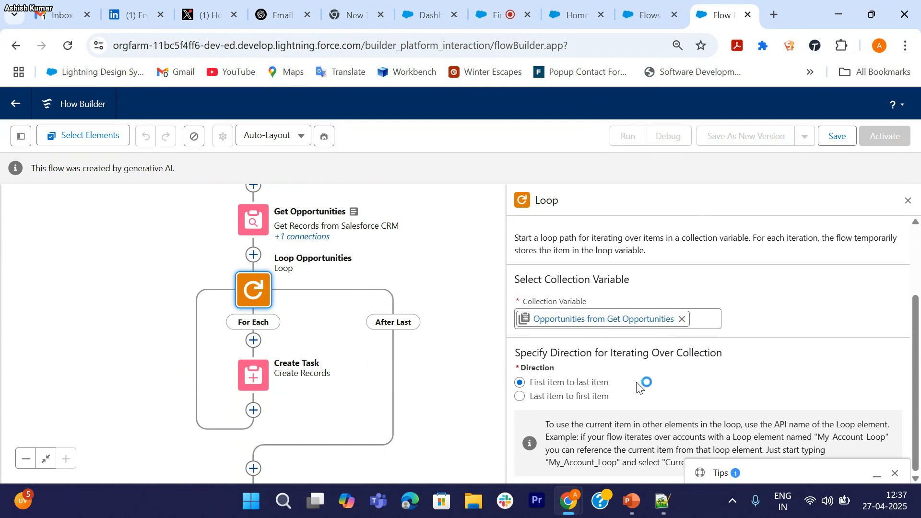
Step: Review Create Task's field values, now assigning each looped opportunity's owner, then close it
left_click(908, 201)
left_click_drag(497, 397, 475, 310)
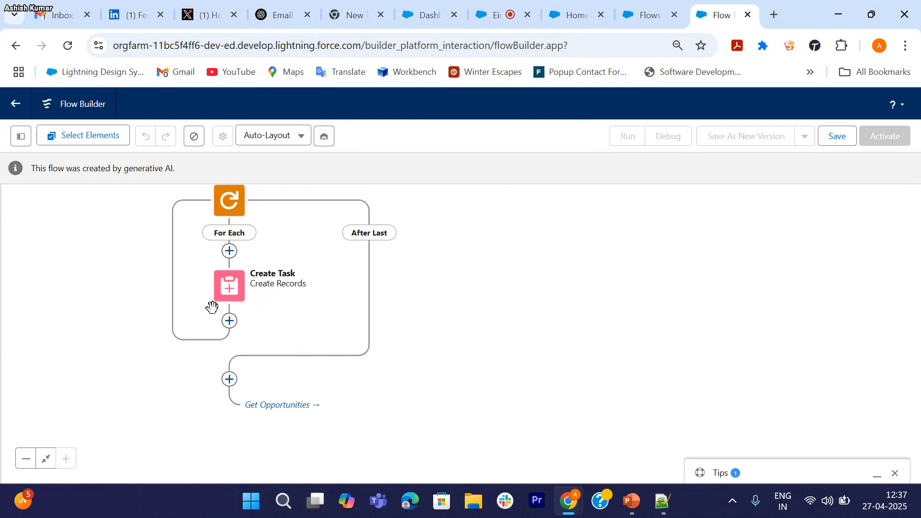
double_click(231, 294)
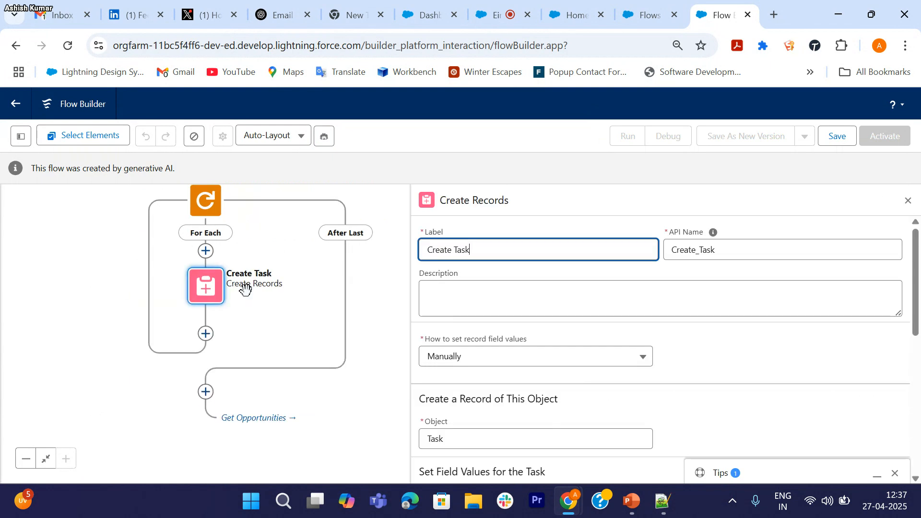
scroll(535, 384, "down", 3)
scroll(586, 408, "down", 4)
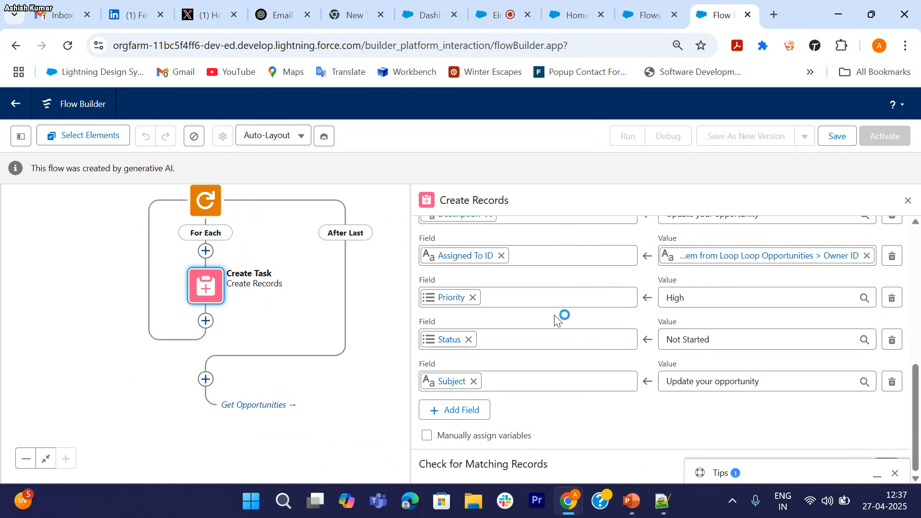
scroll(568, 320, "up", 2)
scroll(609, 287, "up", 3)
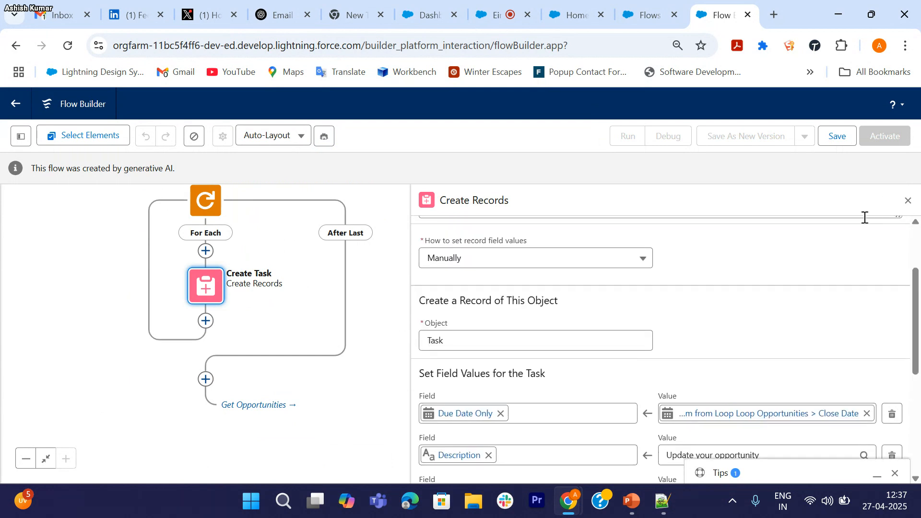
left_click(908, 201)
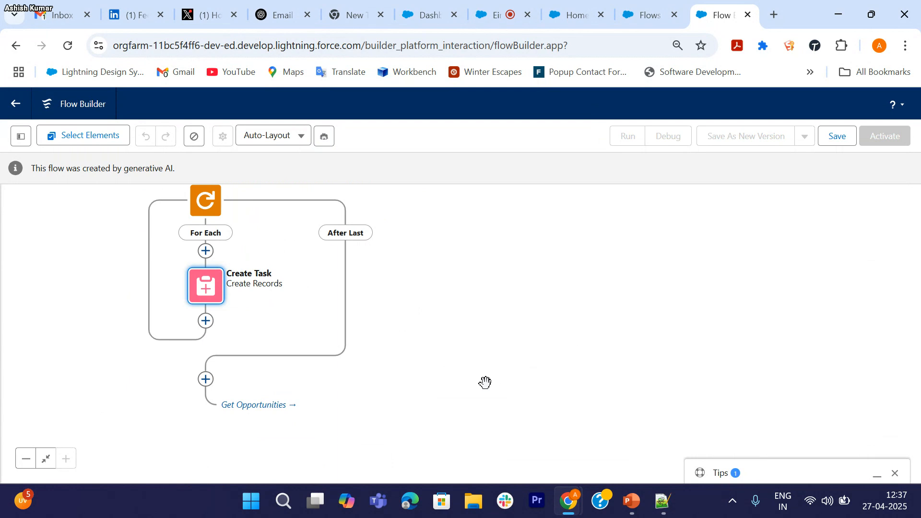
Step: Recentre the canvas to show Loop Opportunities above Create Task
left_click(445, 349)
scroll(444, 349, "down", 1)
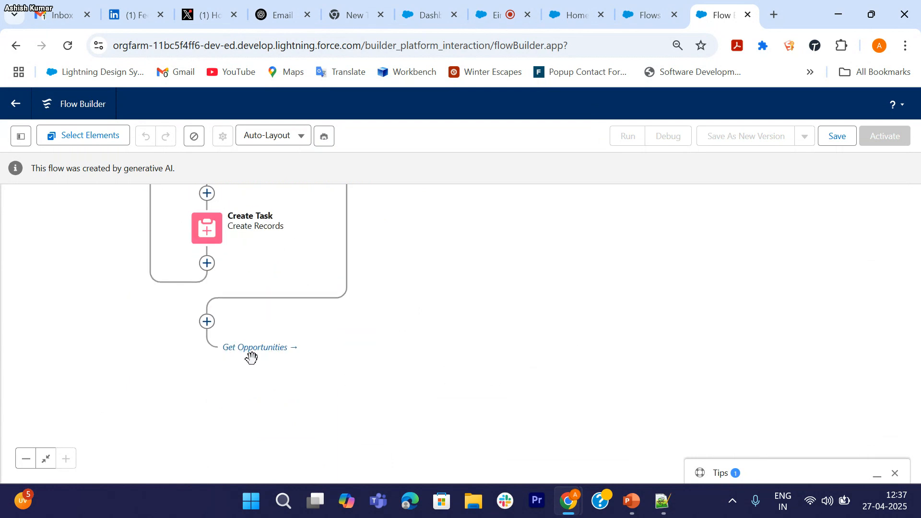
left_click_drag(364, 286, 354, 366)
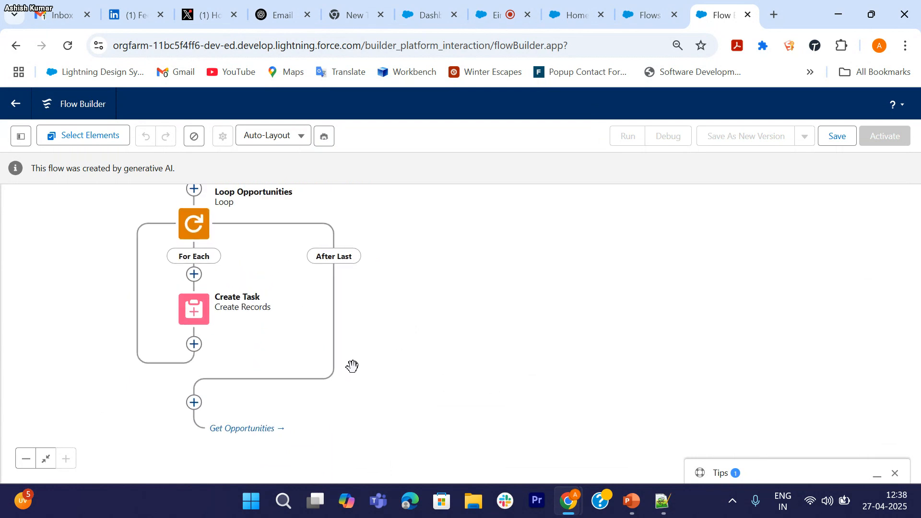
scroll(411, 244, "up", 2)
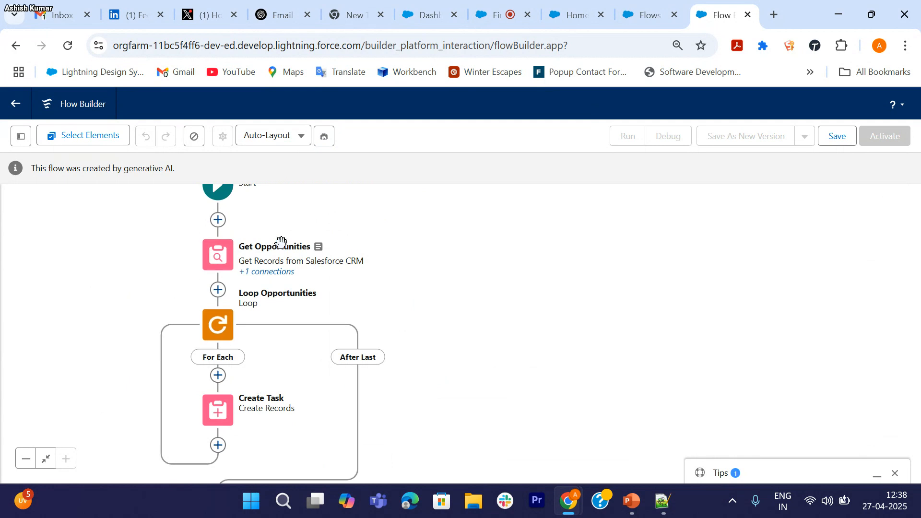
left_click_drag(403, 308, 370, 263)
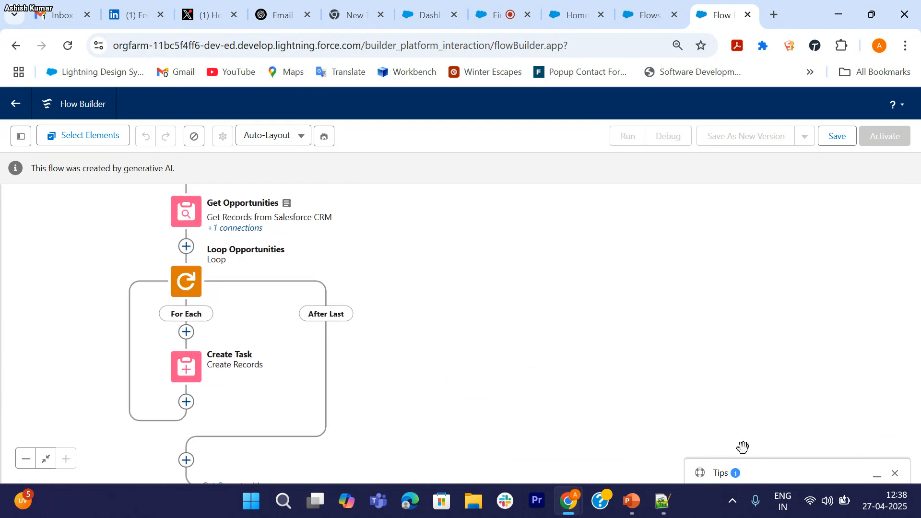
Step: Expand the 'Avoid Using Database Elements Inside a Loop' tip, then dismiss it
left_click(733, 475)
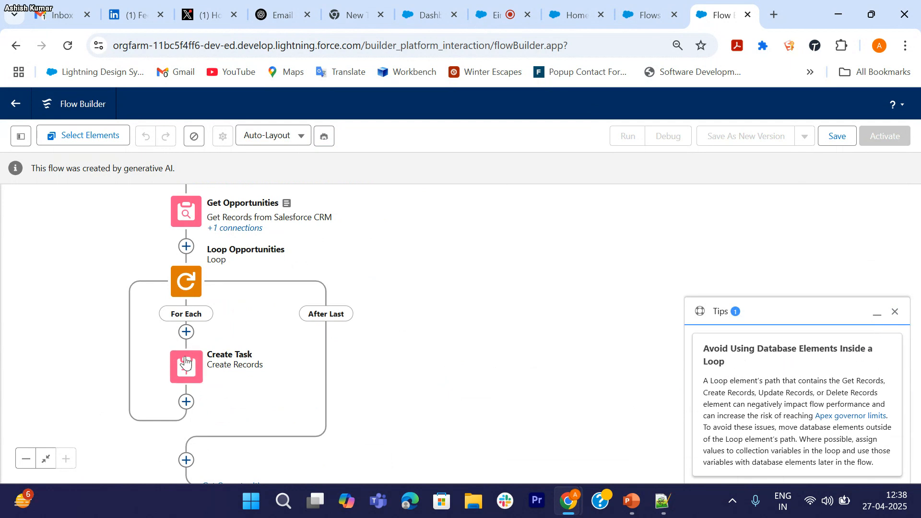
left_click(896, 313)
Step: Add to Einstein's instructions: collect tasks in the loop, create all at once afterwards; regenerate
left_click(325, 136)
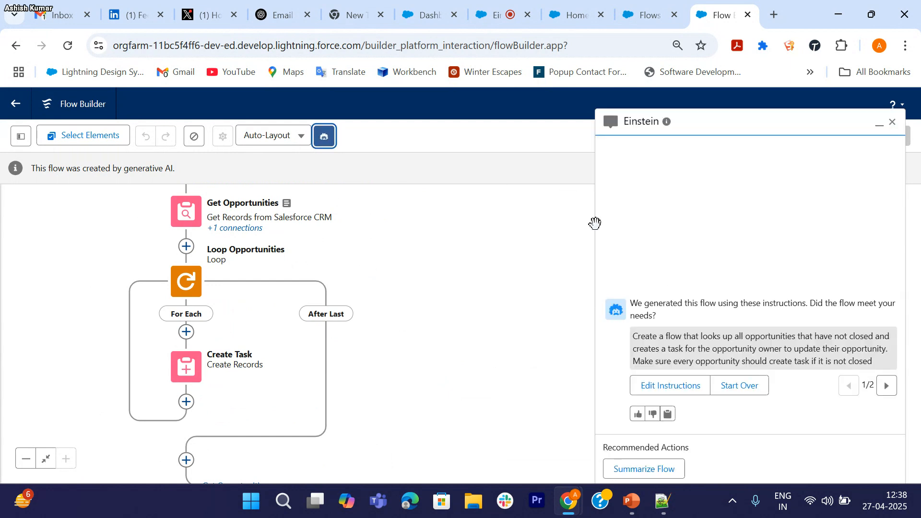
left_click(663, 385)
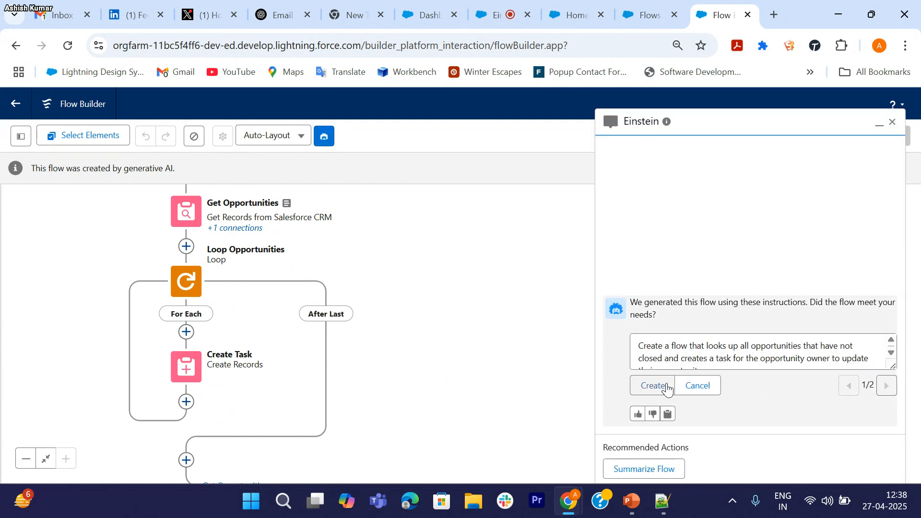
scroll(773, 356, "down", 1)
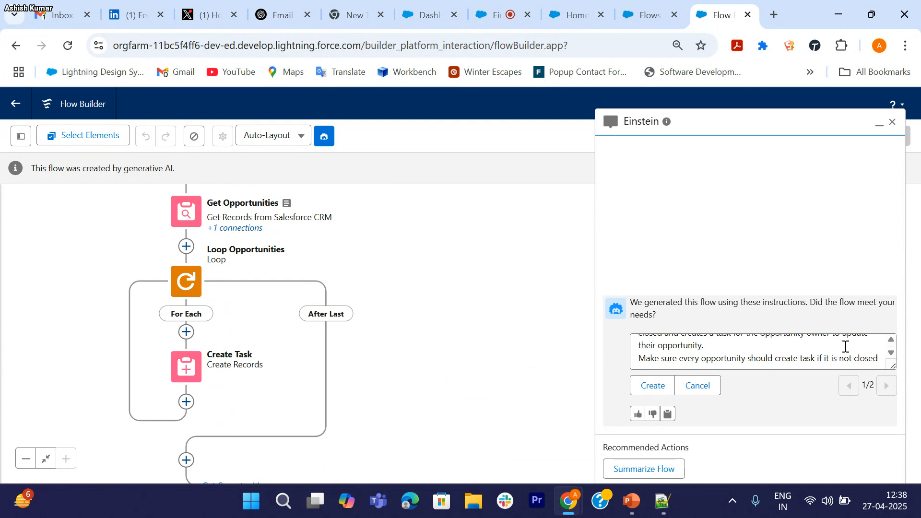
left_click(880, 359)
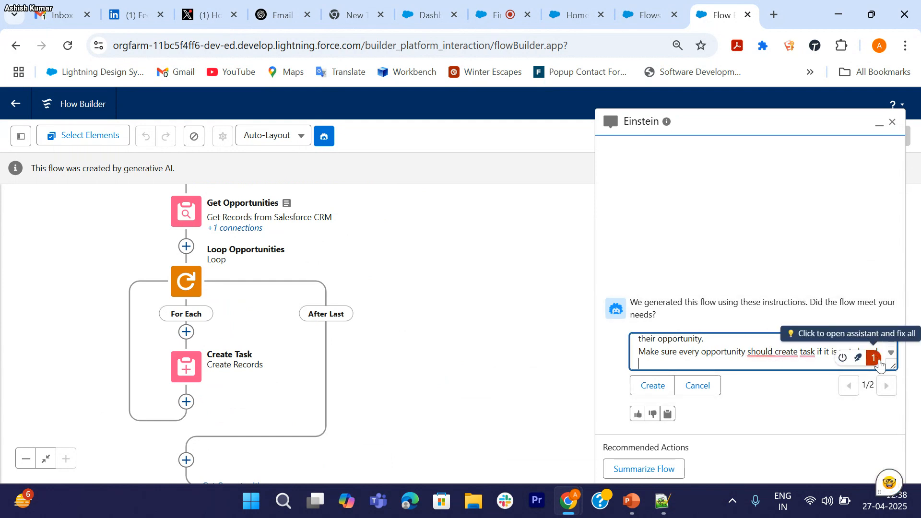
type("and ma")
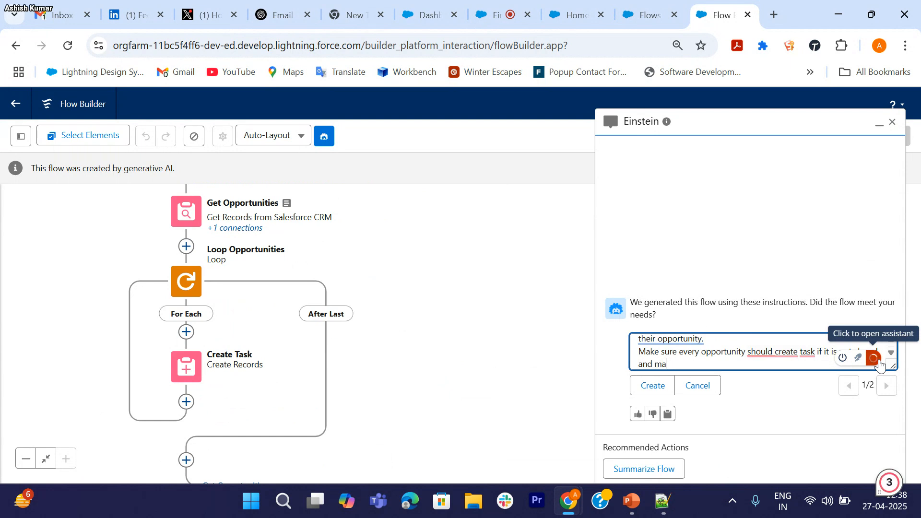
type("ke sure dml opration should be in loop")
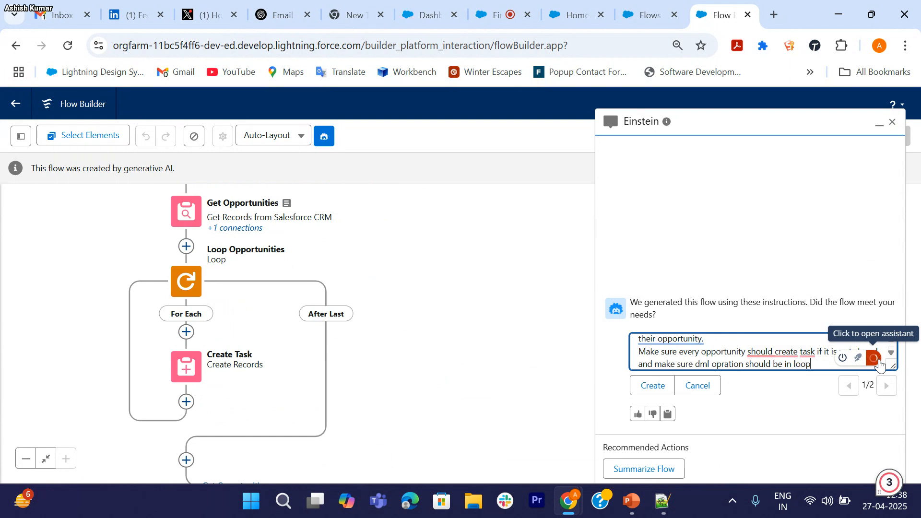
type(", a")
type("tas")
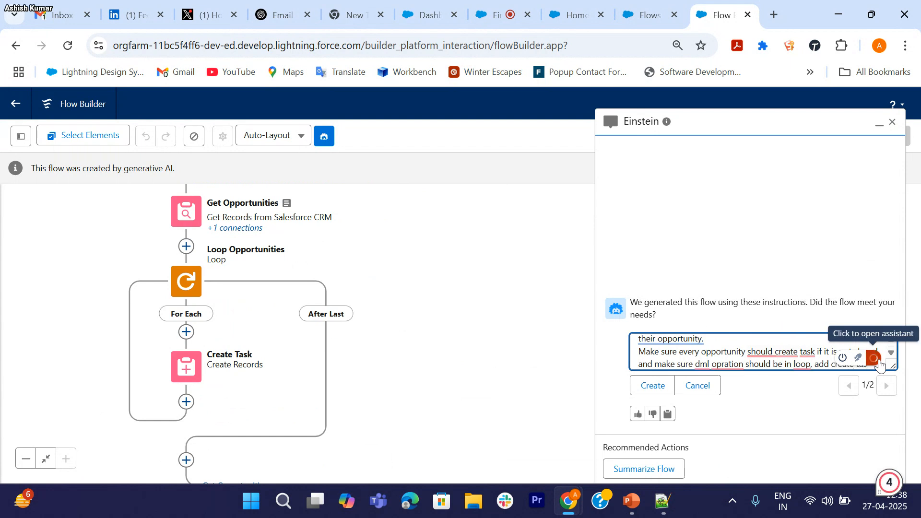
type("k in collection")
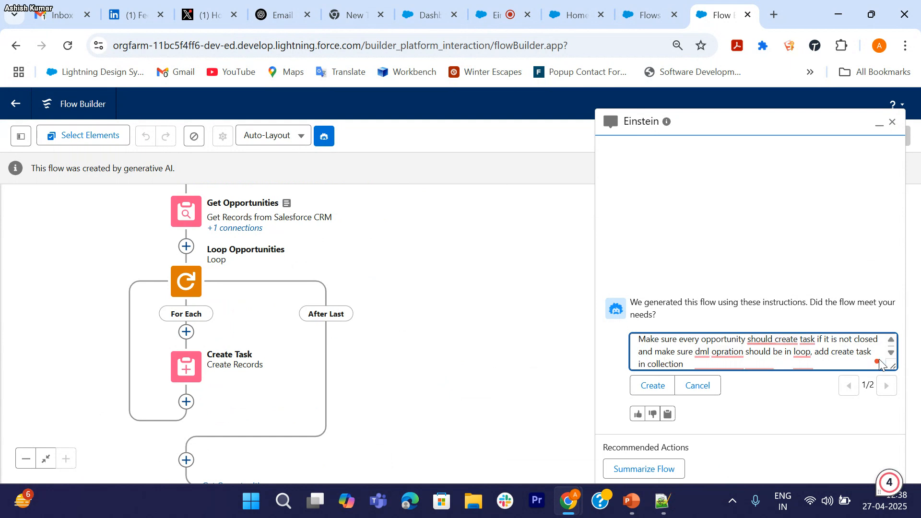
type(" and when loop is over then")
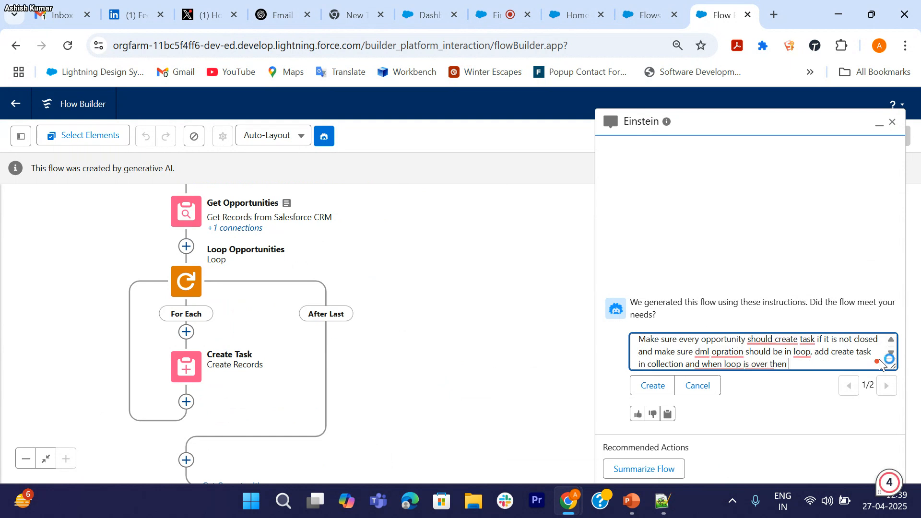
type(" create all task at a time")
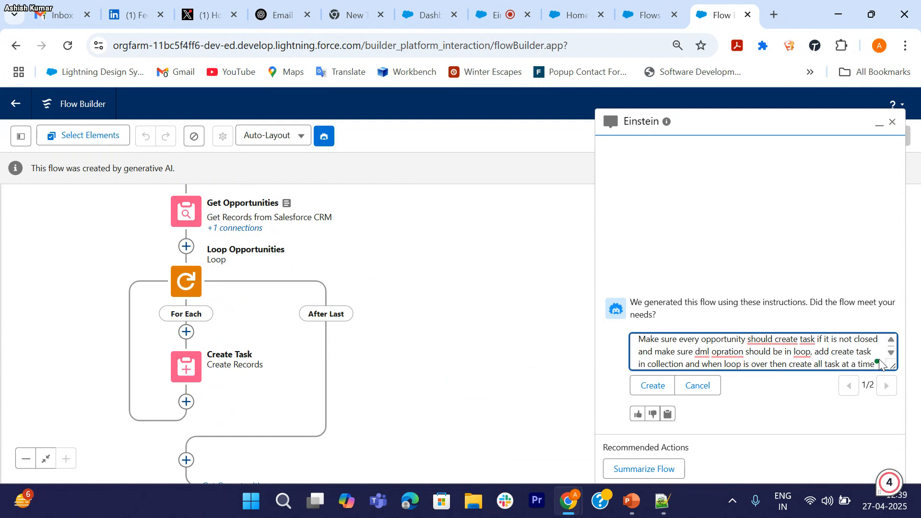
left_click(654, 387)
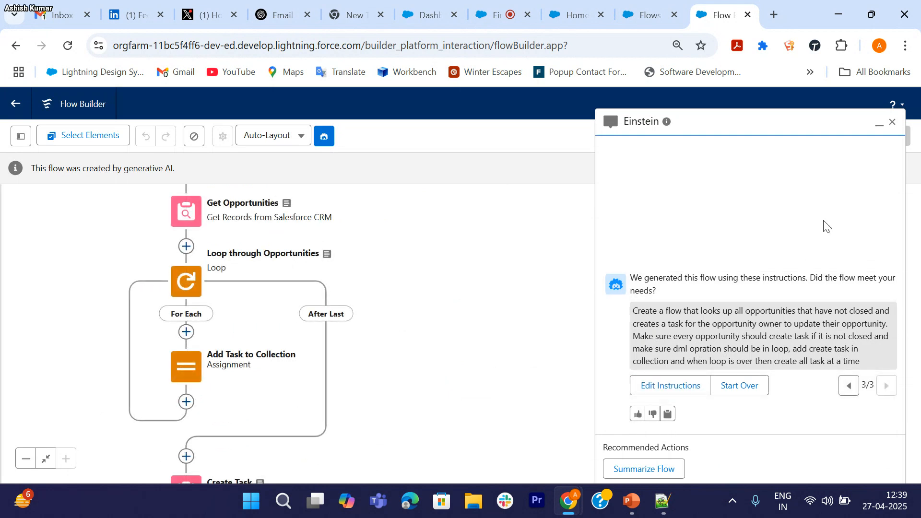
Step: Close Einstein and pan through the regenerated flow from its start down to Create Task and End
left_click(893, 122)
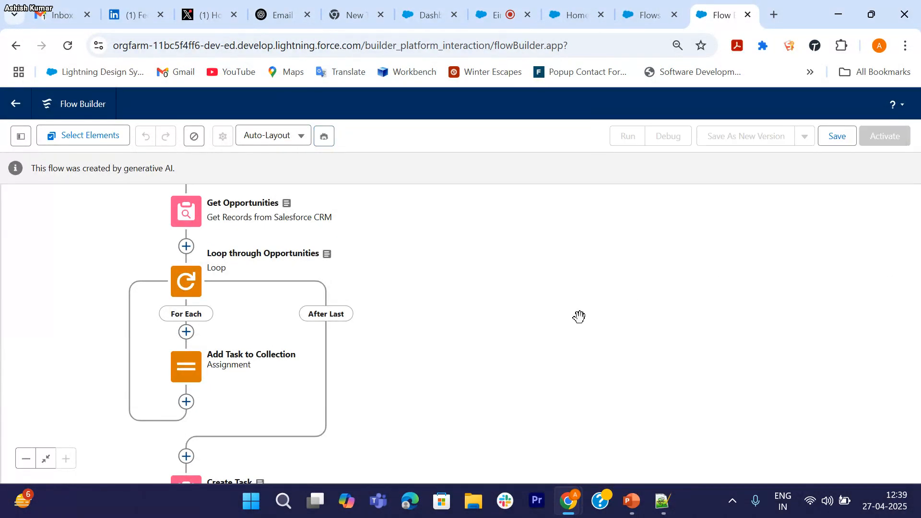
left_click_drag(475, 298, 468, 329)
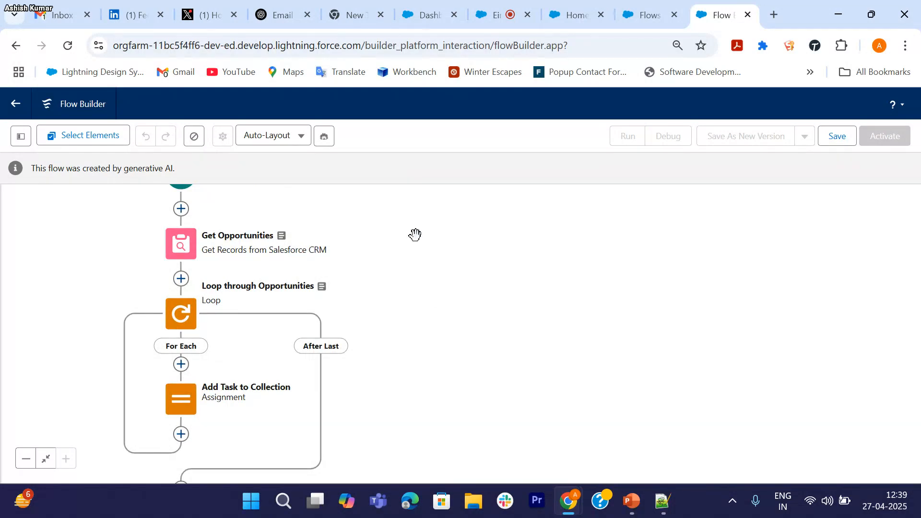
left_click_drag(415, 234, 452, 268)
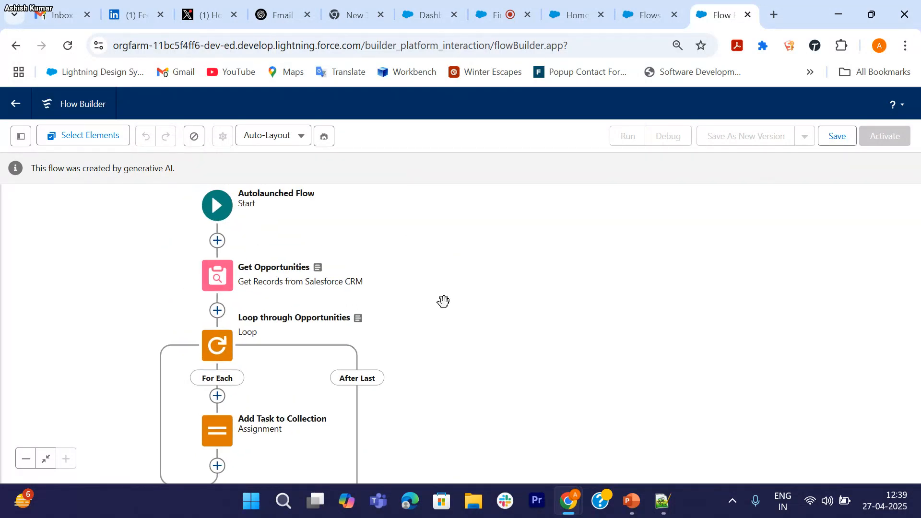
left_click_drag(500, 347, 492, 279)
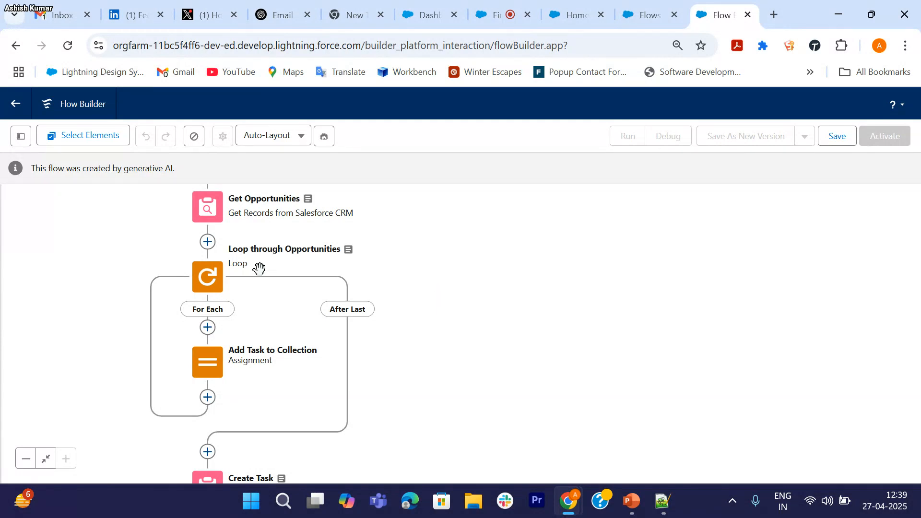
left_click_drag(461, 319, 465, 263)
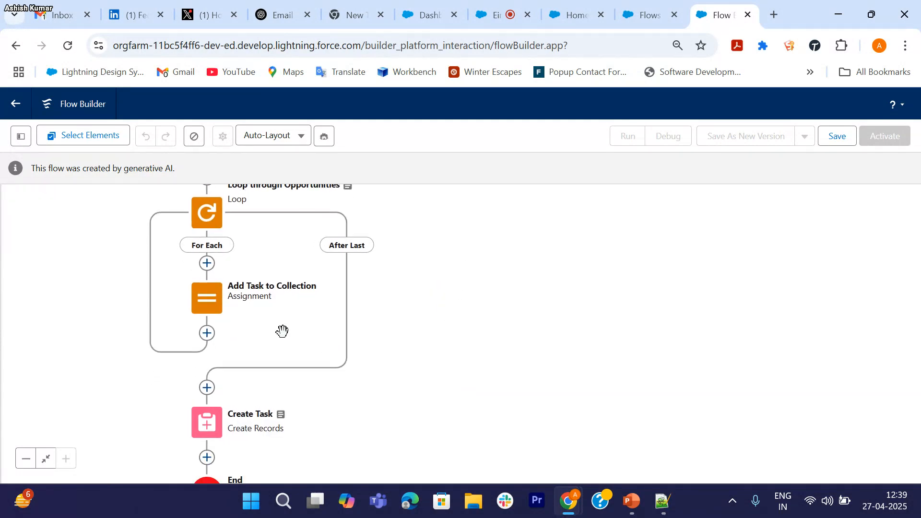
left_click_drag(462, 297, 434, 294)
Step: Open Add Task to Collection and clear its incompatible assignment value
double_click(243, 284)
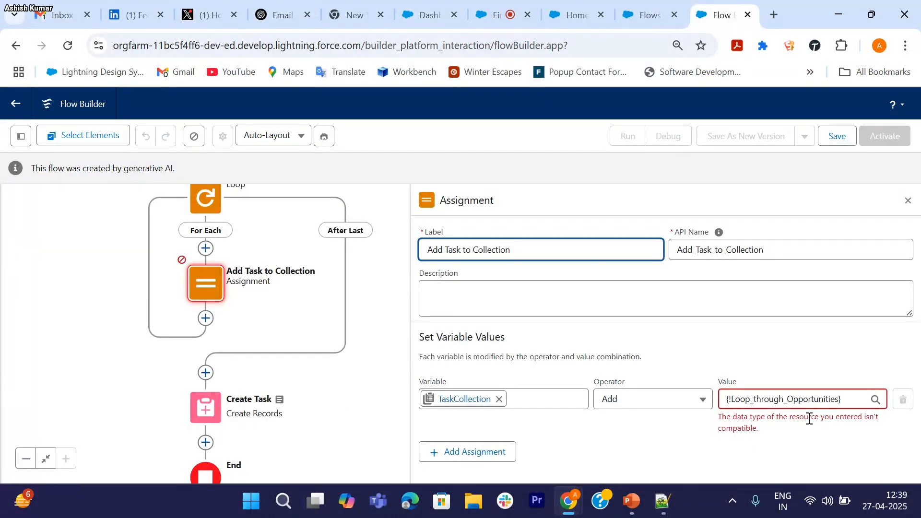
left_click(833, 403)
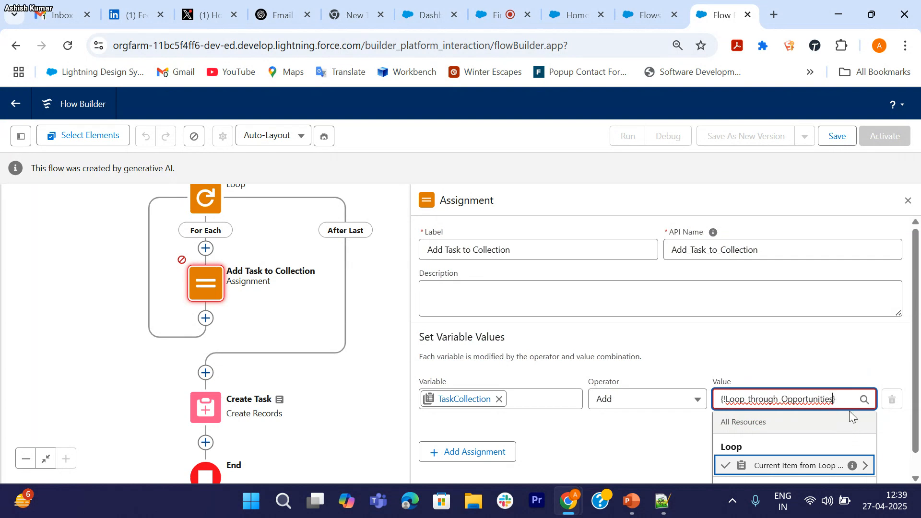
type(".Id")
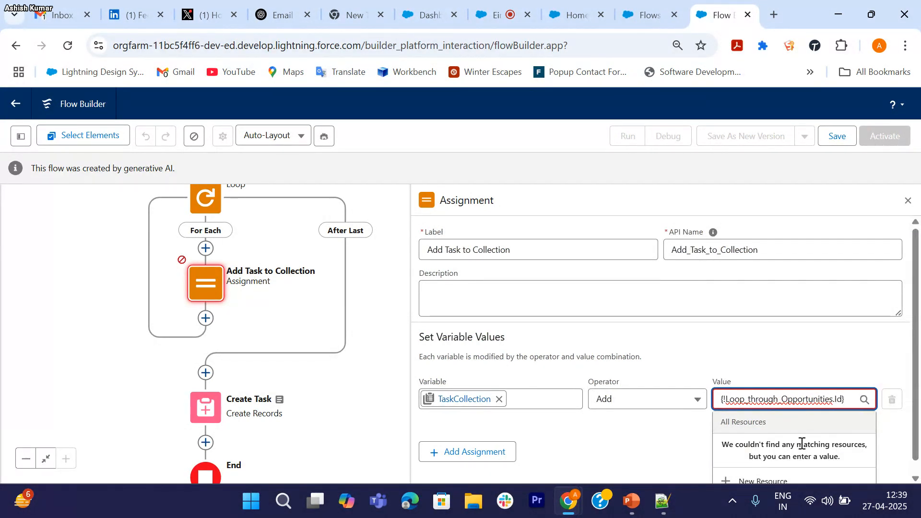
left_click(692, 427)
left_click(853, 400)
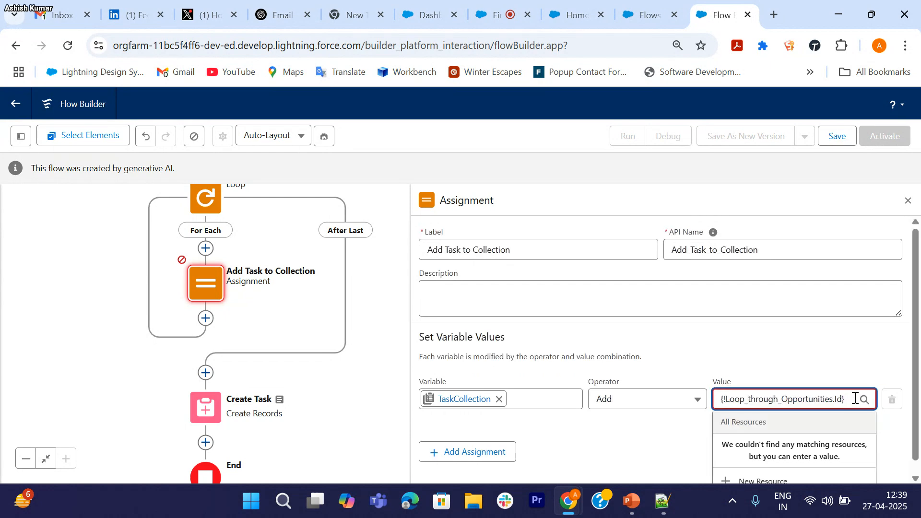
left_click_drag(855, 399, 699, 405)
key("BackSpace")
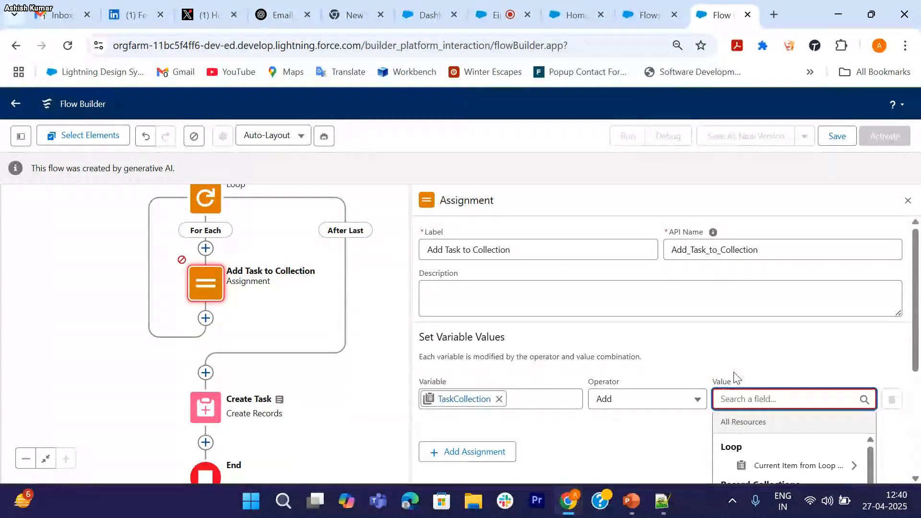
Step: Set the value to Current Item from Loop, close the assignment, and pan to Create Task
scroll(737, 378, "down", 2)
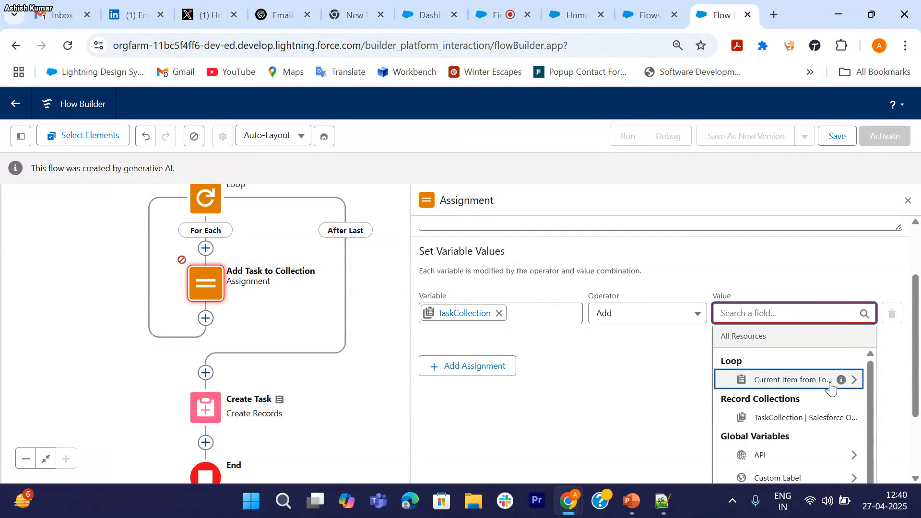
left_click(830, 387)
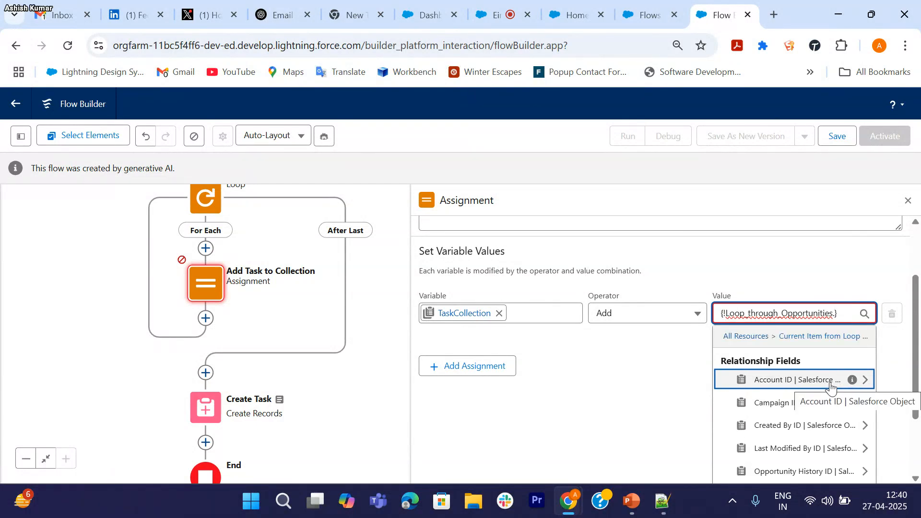
scroll(638, 318, "up", 2)
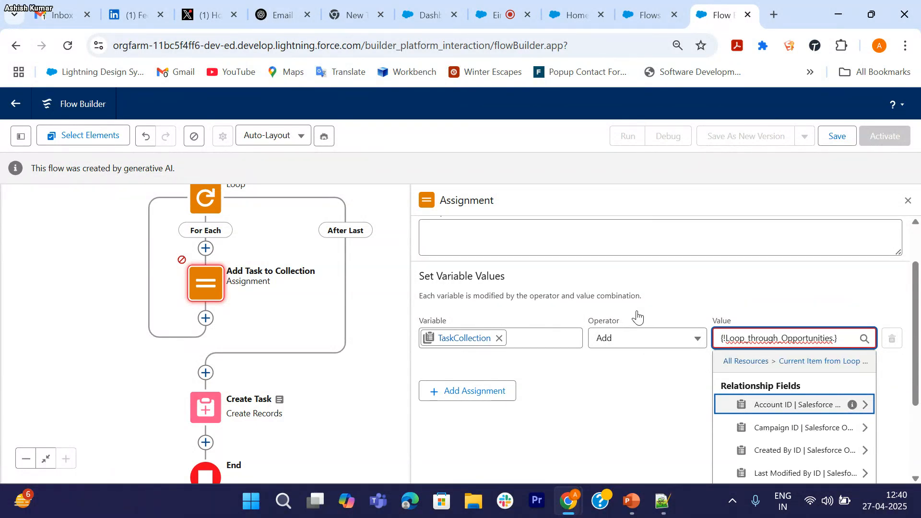
scroll(638, 314, "down", 4)
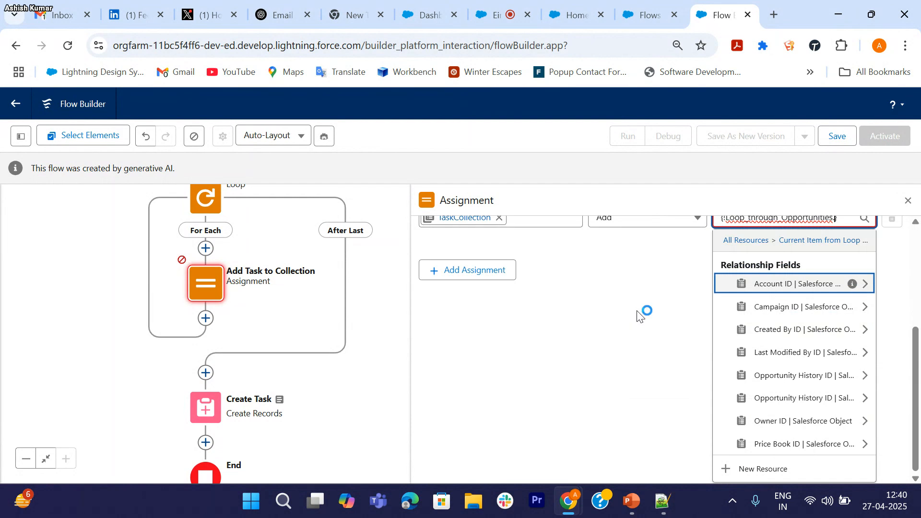
scroll(625, 278, "up", 3)
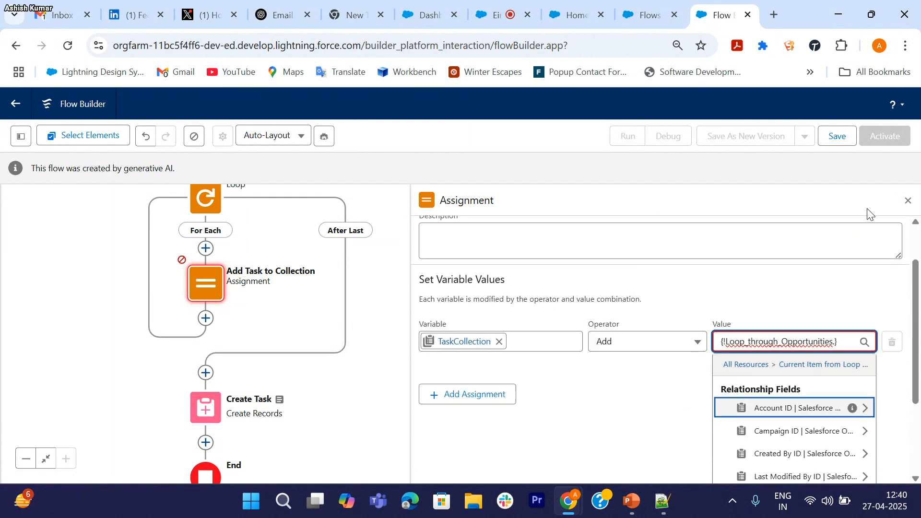
left_click(908, 201)
left_click_drag(394, 278, 397, 348)
left_click_drag(470, 343, 438, 305)
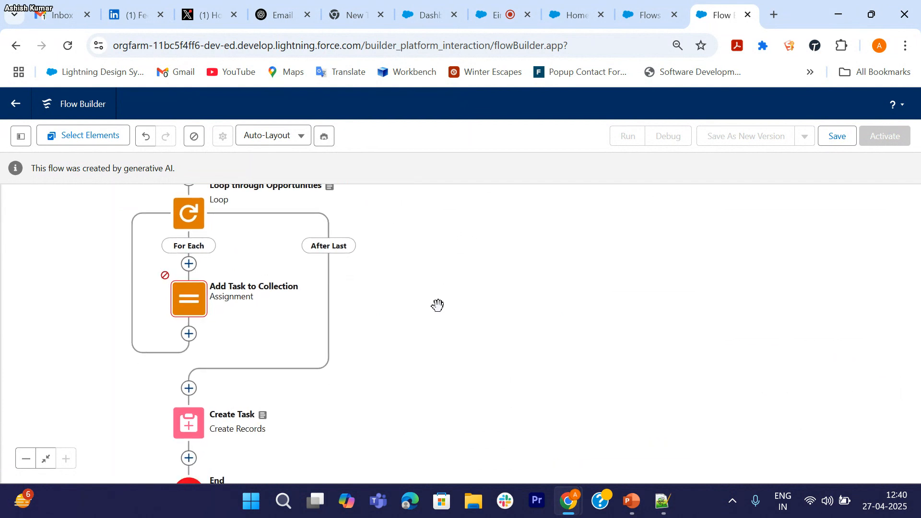
left_click_drag(465, 366, 477, 269)
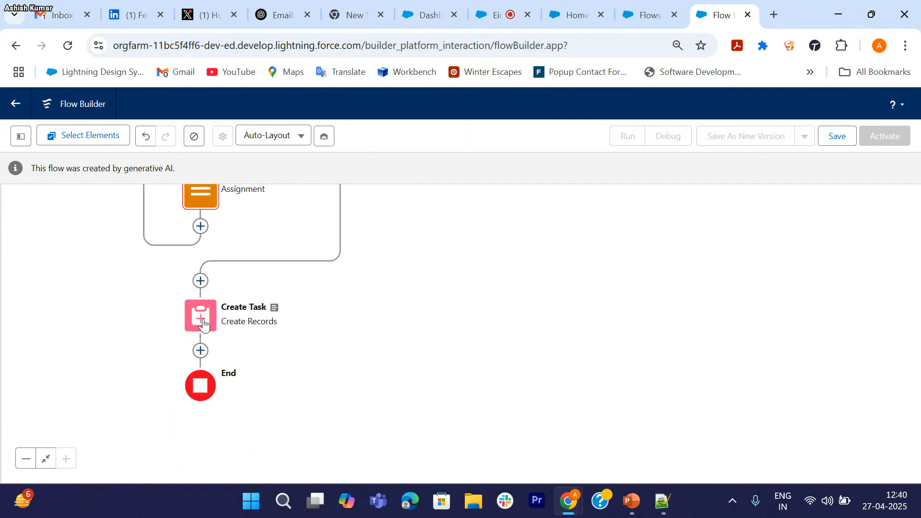
Step: Open and close the Create Task and Add Task to Collection settings to review them
left_click(201, 316)
left_click(202, 464)
scroll(584, 431, "down", 2)
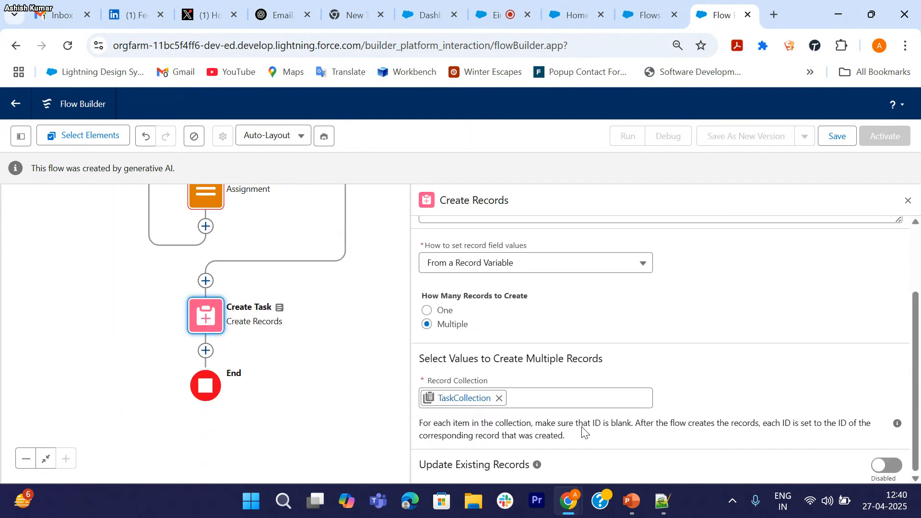
left_click(909, 201)
left_click_drag(459, 293, 409, 375)
left_click_drag(353, 266, 399, 313)
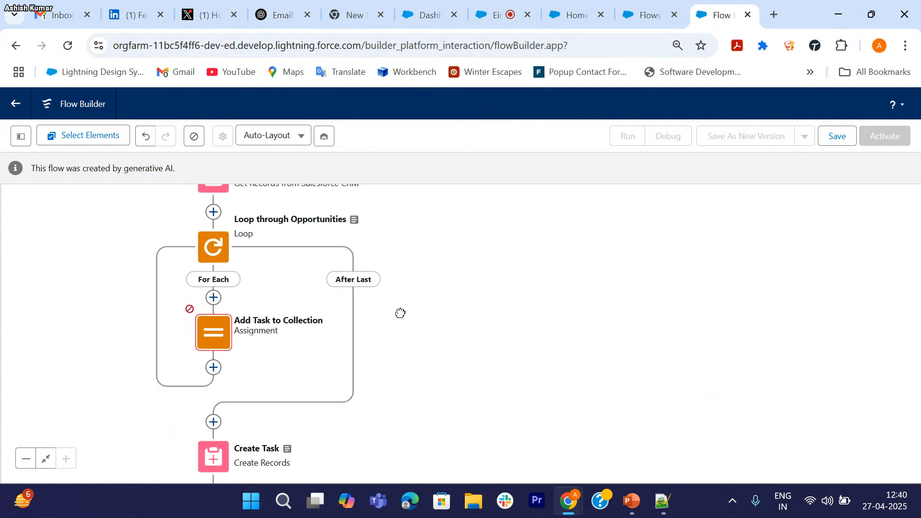
mouse_move(252, 274)
left_mouse_down()
mouse_move(261, 410)
mouse_move(258, 284)
left_mouse_up()
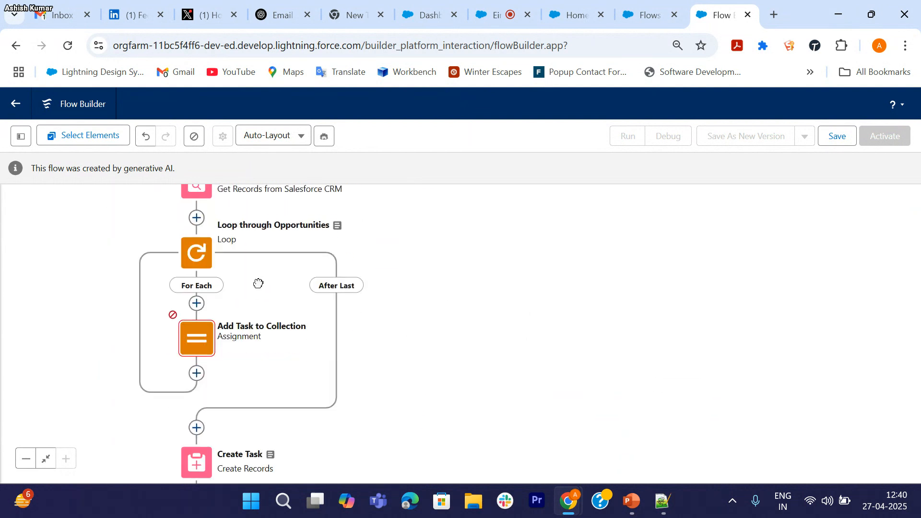
left_click(194, 341)
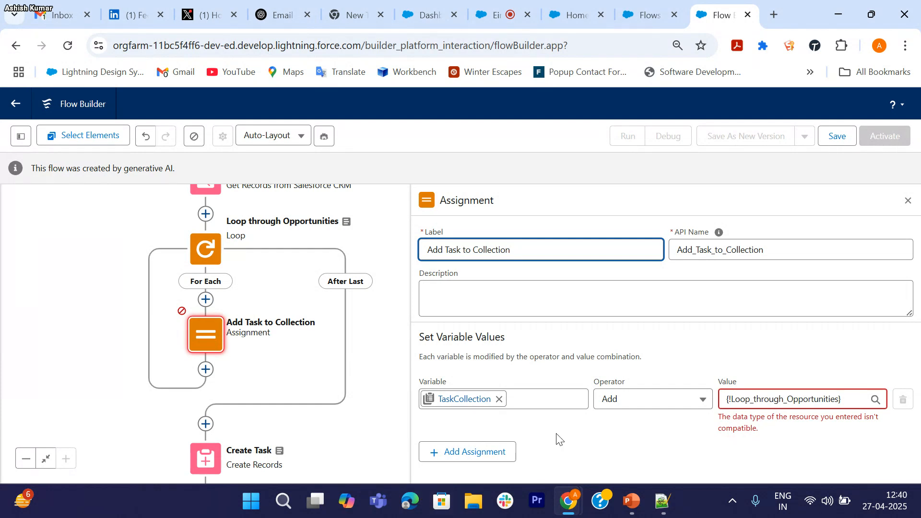
left_click(908, 201)
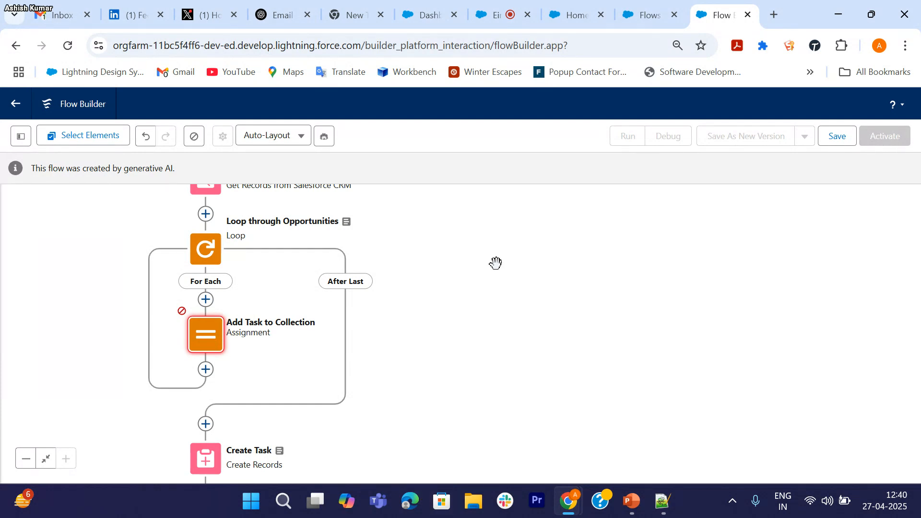
left_click_drag(451, 245, 442, 269)
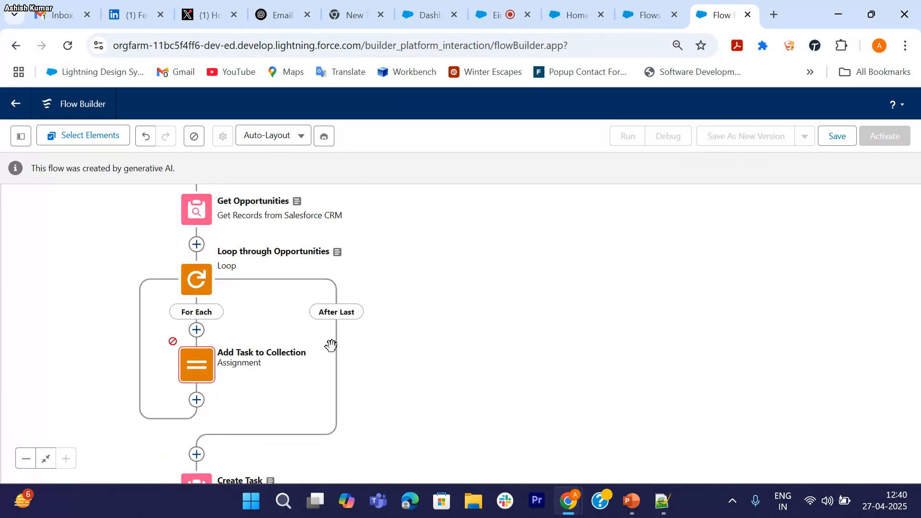
Step: Make Einstein's instructions editable again, discarding the manual flow changes
left_click(324, 136)
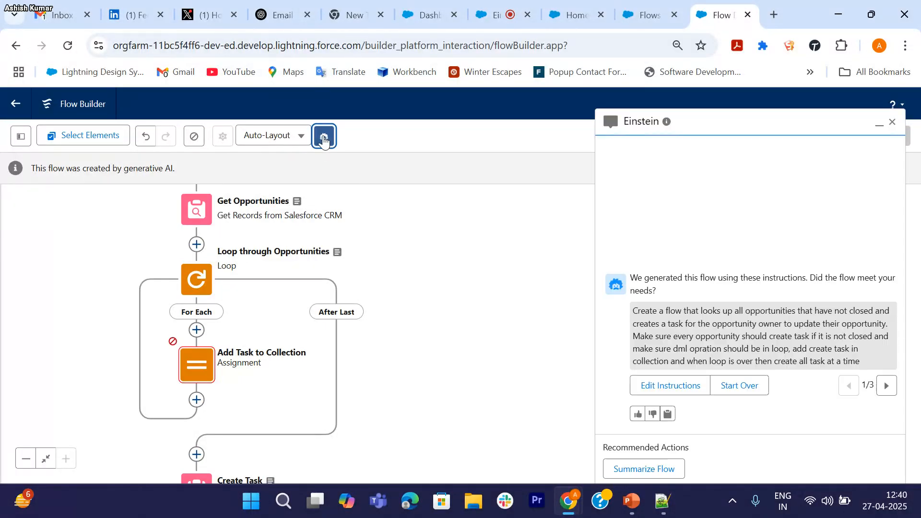
left_click(678, 382)
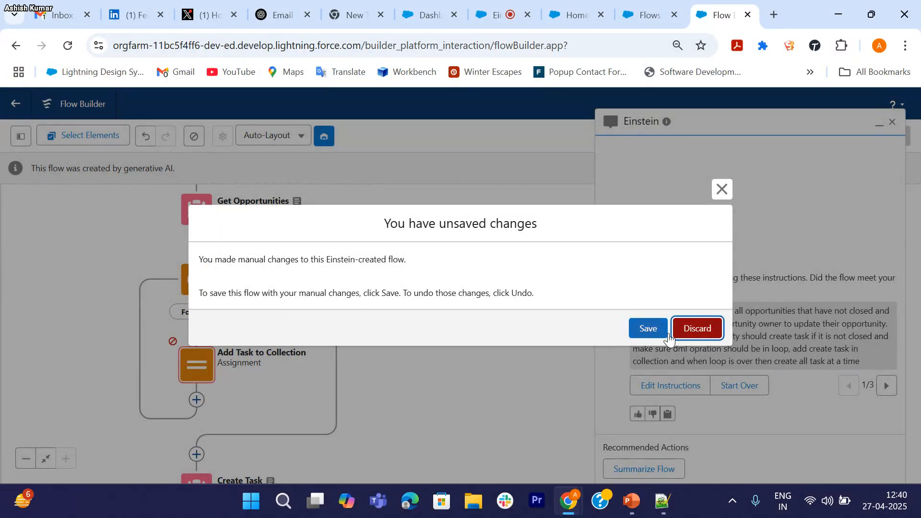
left_click(696, 330)
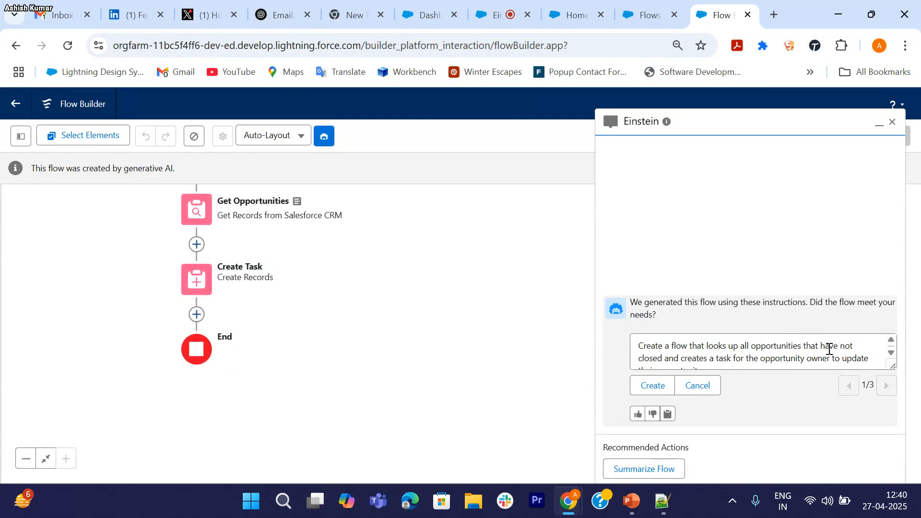
Step: Add an instruction line requiring all task-creation fields in the Assignment section, then regenerate
scroll(828, 349, "down", 1)
left_click(754, 360)
key("Return")
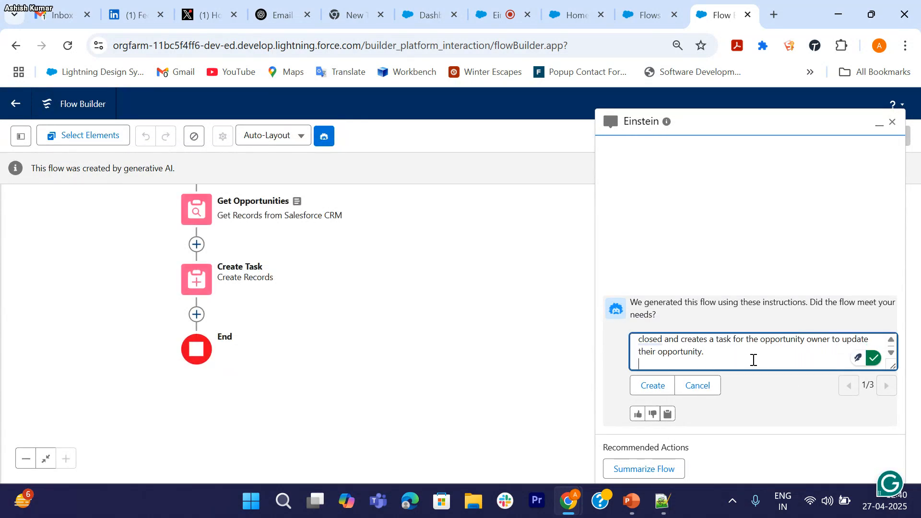
type("I")
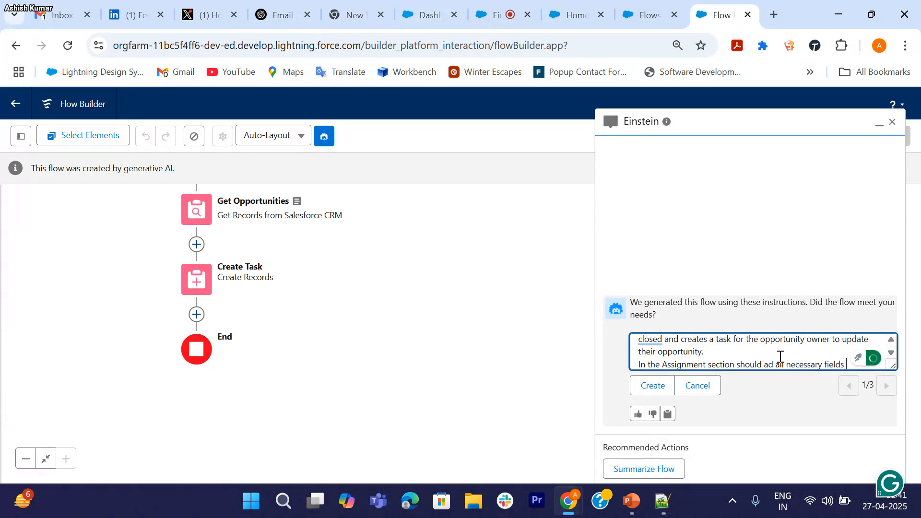
type("of task c")
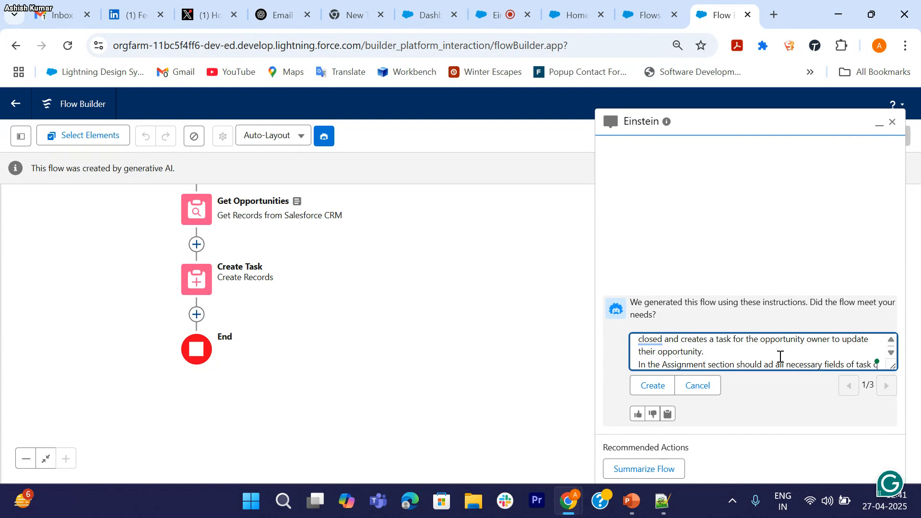
type("reation")
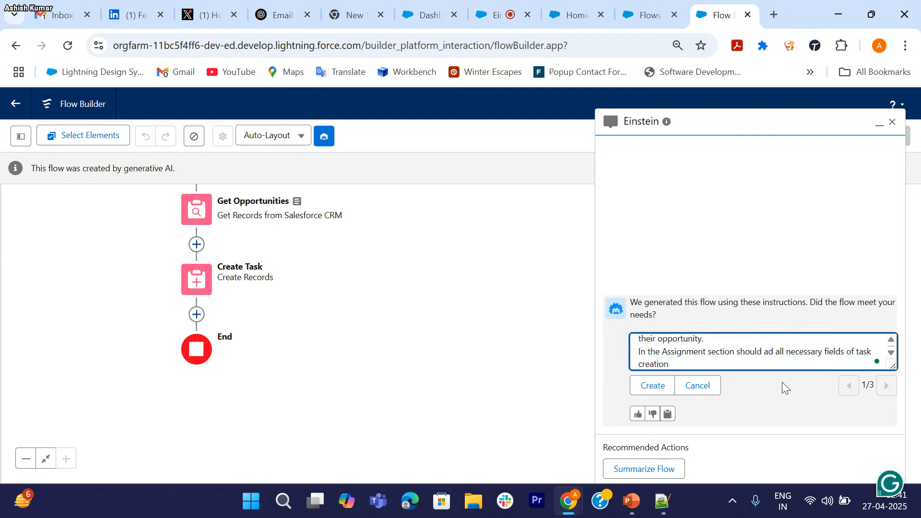
left_click(653, 386)
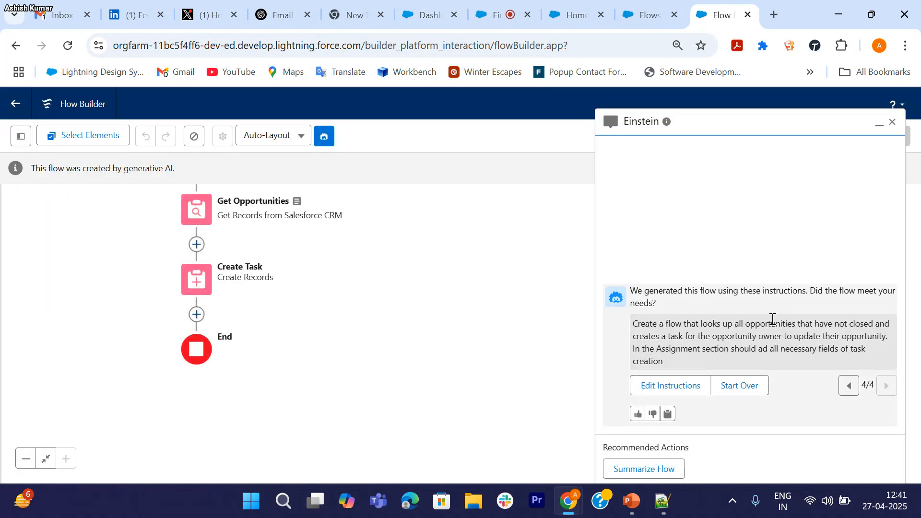
Step: Close the Einstein panel and pan the canvas to show the flow's start
left_click_drag(437, 236, 414, 286)
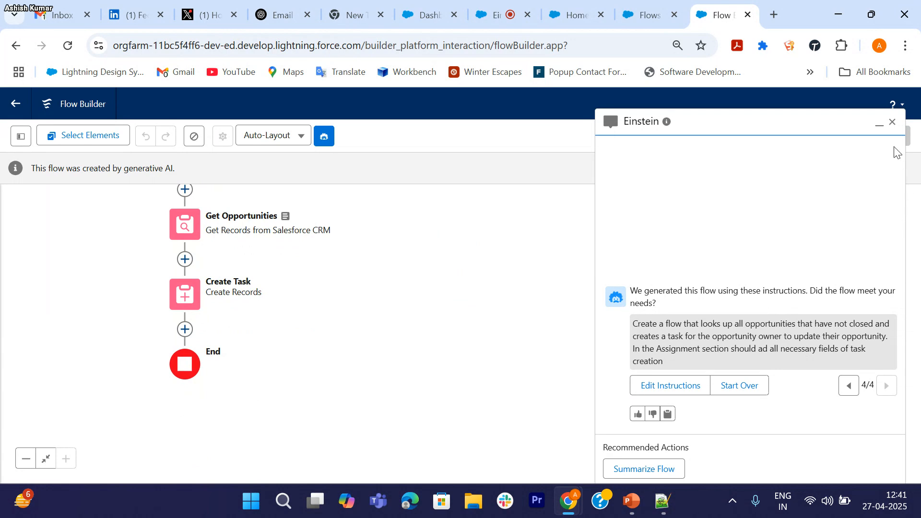
left_click(892, 122)
left_click_drag(335, 309, 409, 369)
Step: Review the Create Task field values, including the flagged Assigned To ID, then close its settings
double_click(256, 364)
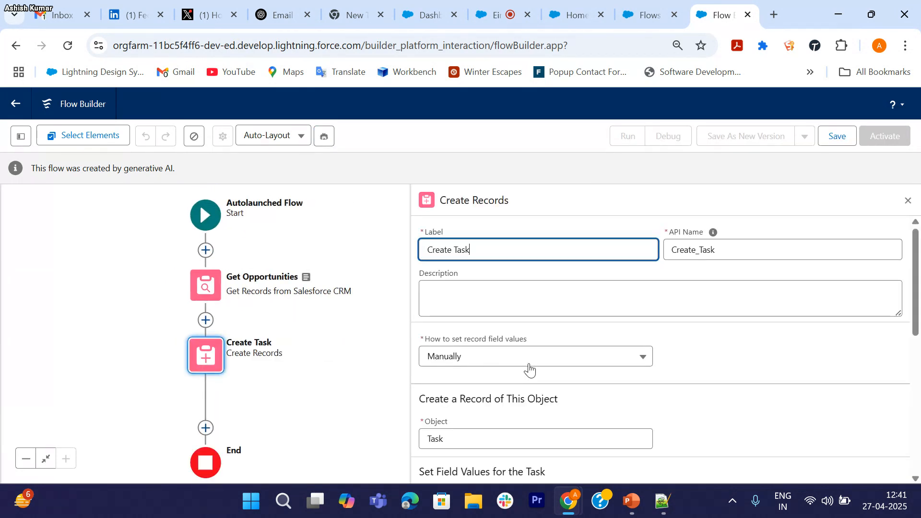
scroll(643, 377, "down", 3)
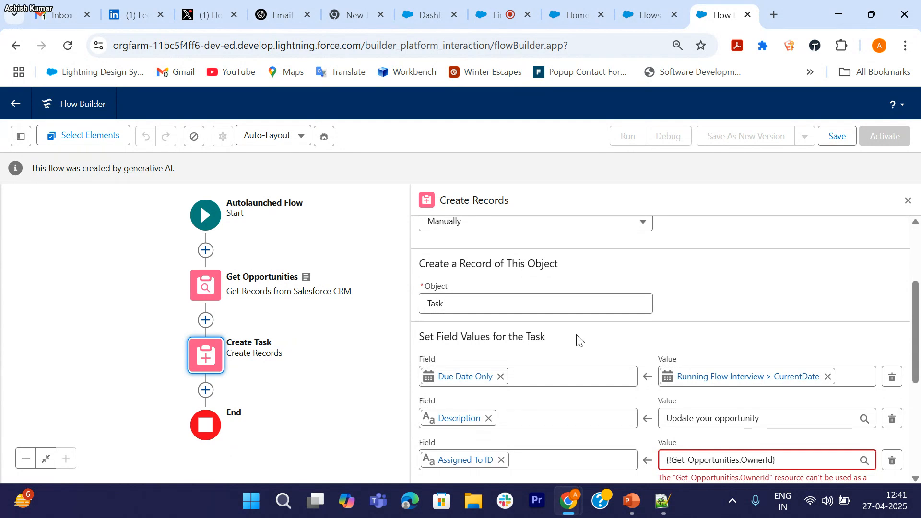
scroll(578, 341, "down", 5)
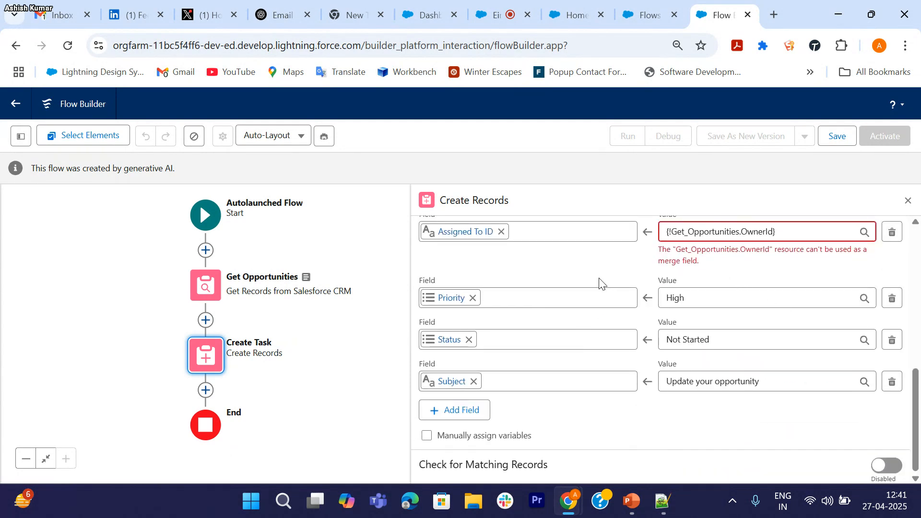
scroll(602, 283, "up", 1)
scroll(602, 284, "down", 1)
left_click(801, 231)
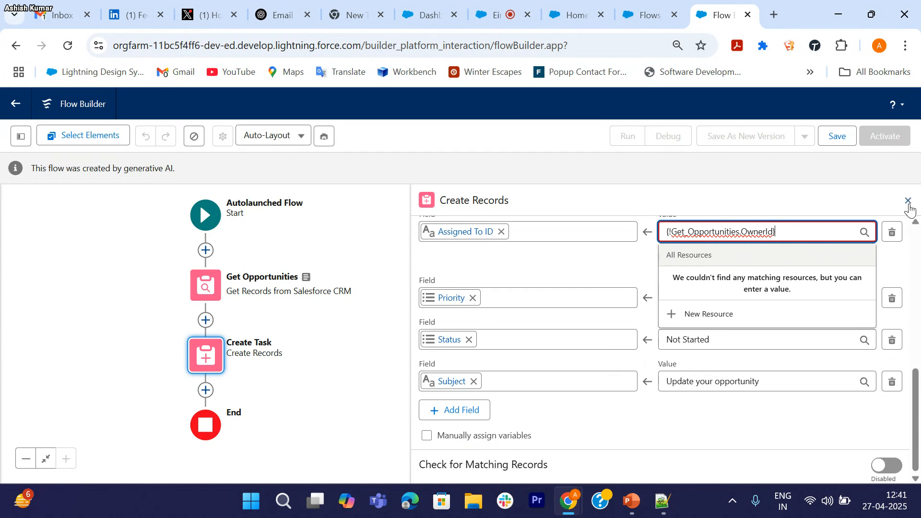
left_click(909, 202)
left_click(908, 201)
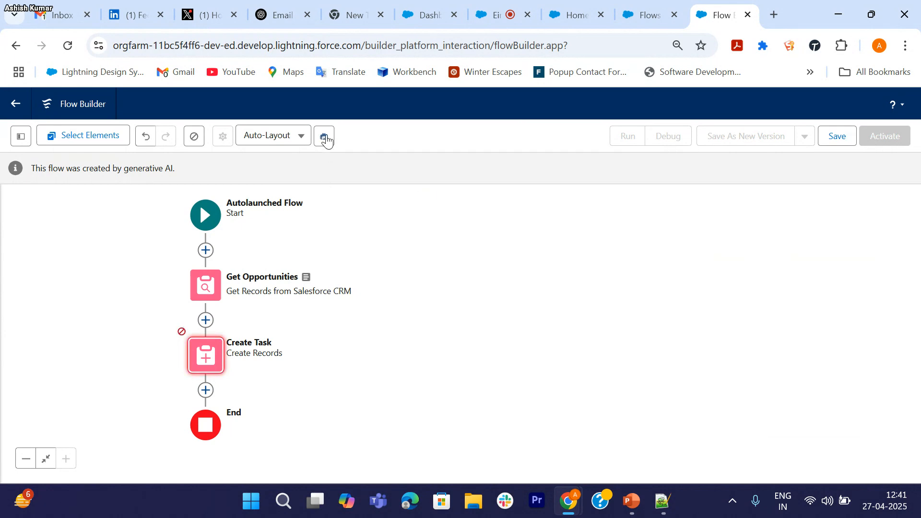
Step: Discard the manual Create Task edits through Einstein, review the instructions, and close the panel
left_click(324, 137)
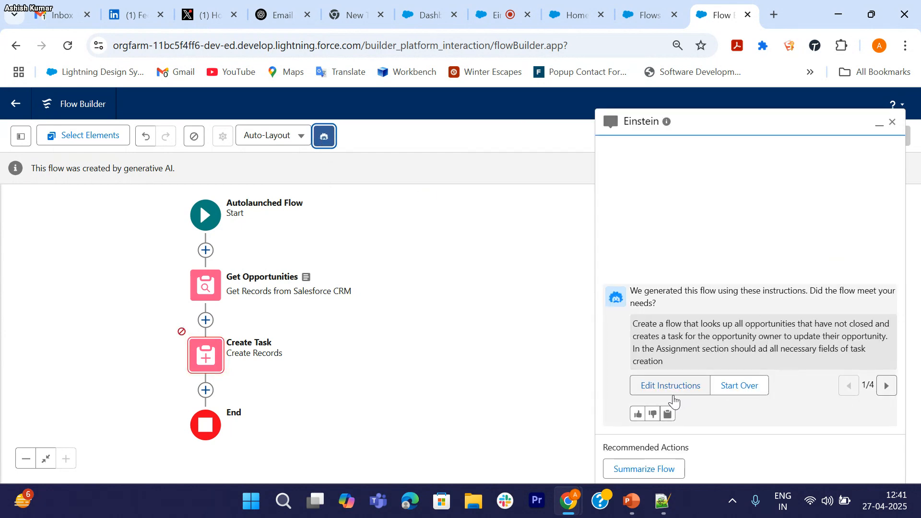
left_click(672, 393)
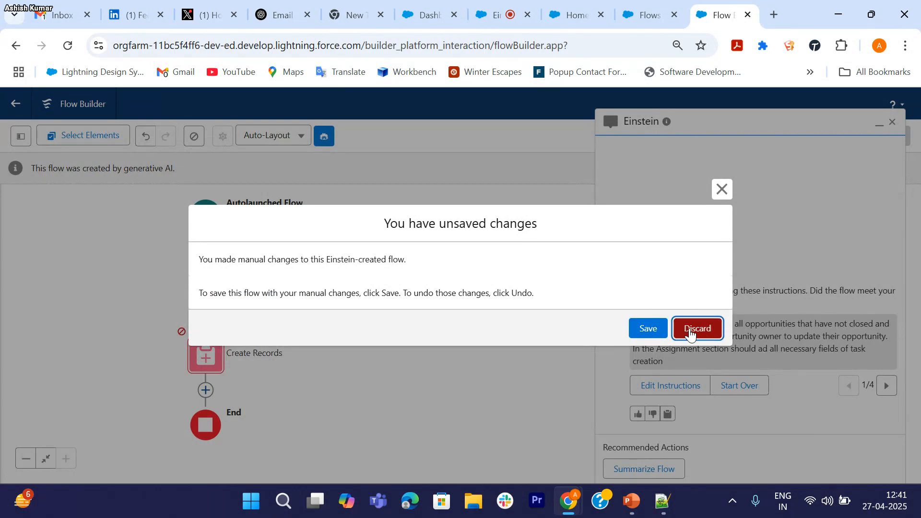
left_click(696, 329)
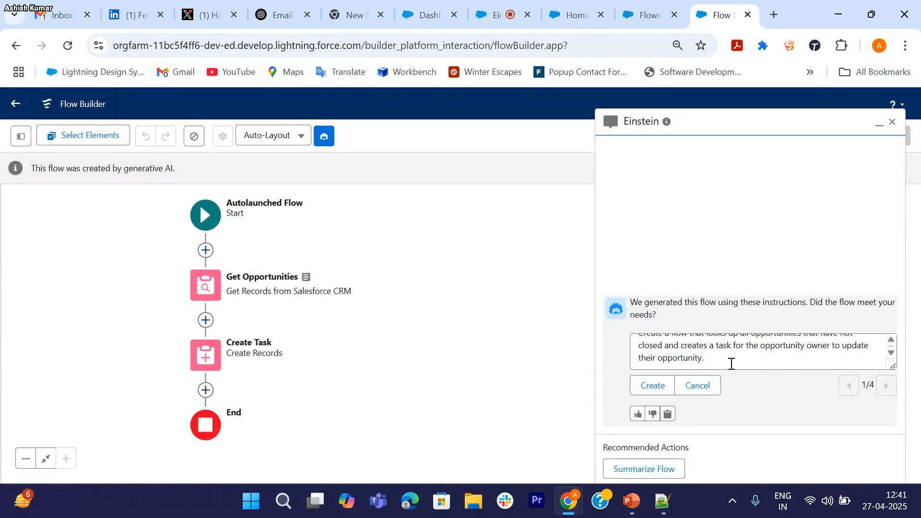
left_click(750, 365)
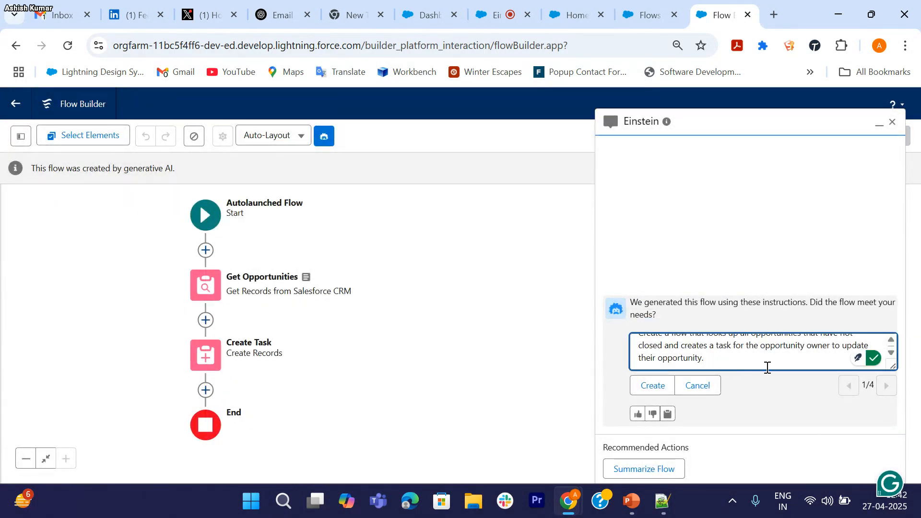
scroll(767, 367, "up", 1)
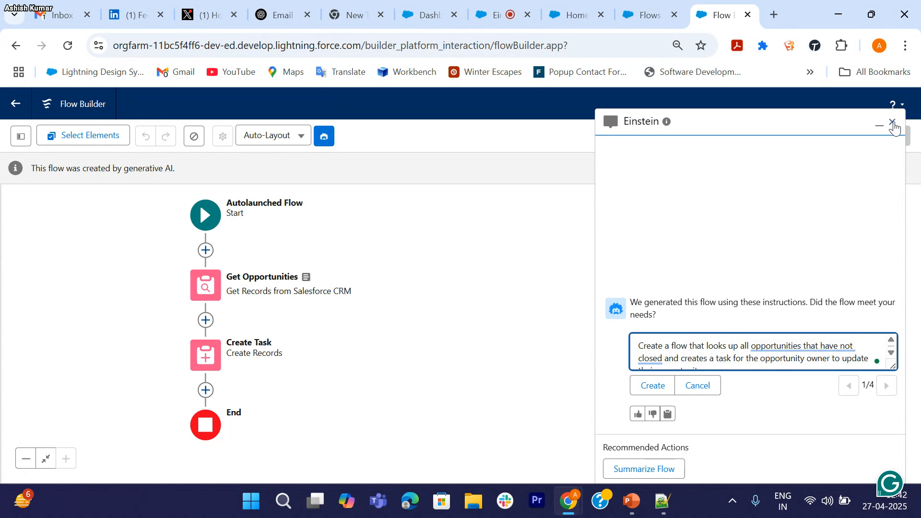
left_click(892, 121)
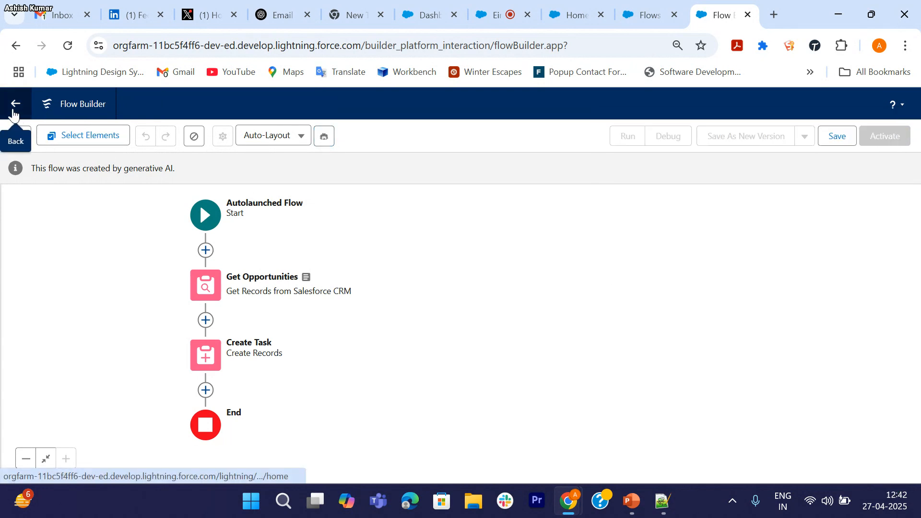
Step: Leave the opportunity flow without saving and start a new flow built with Einstein's help
left_click(17, 111)
left_click(526, 138)
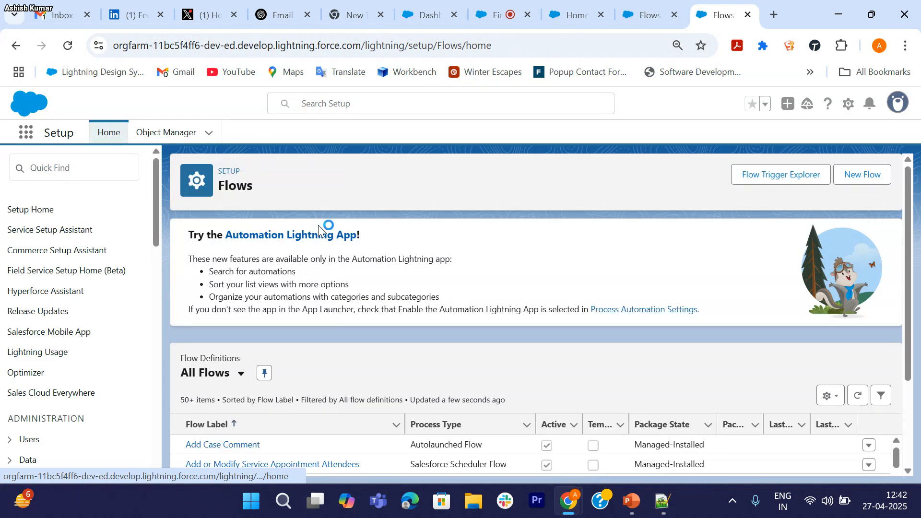
left_click(862, 185)
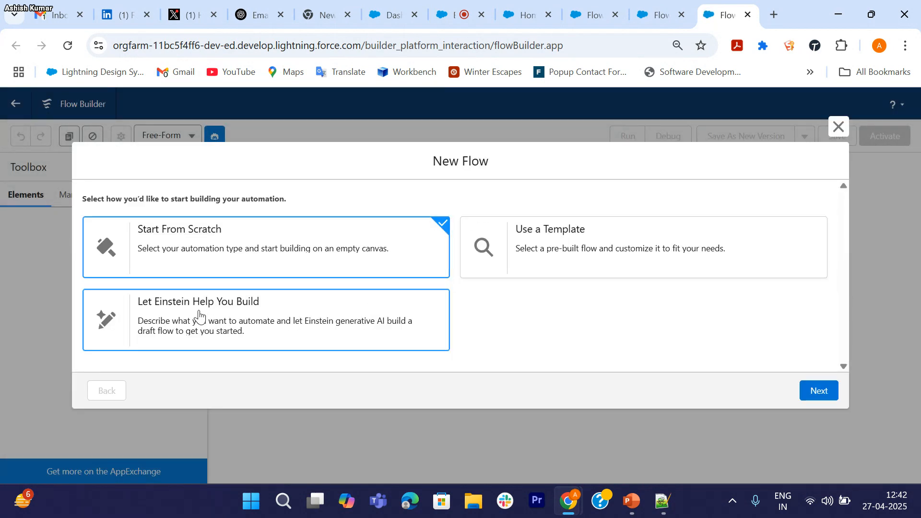
left_click(200, 317)
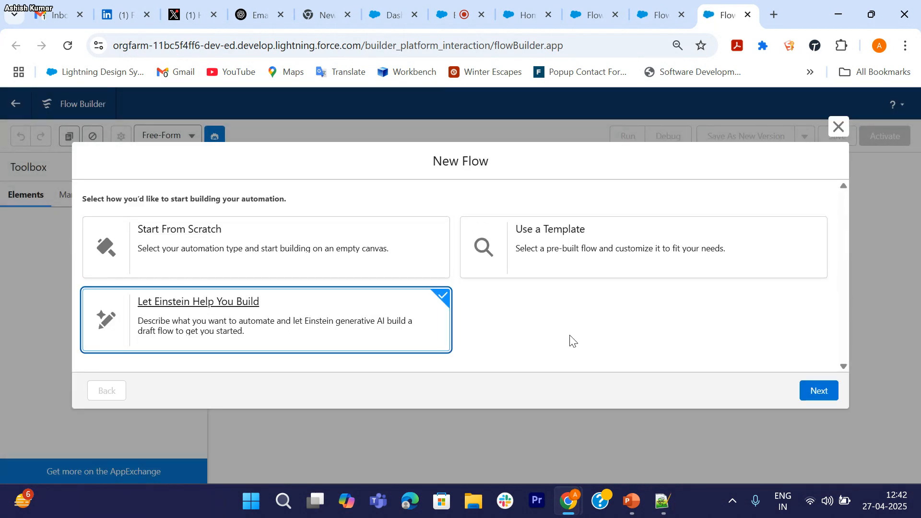
left_click(808, 395)
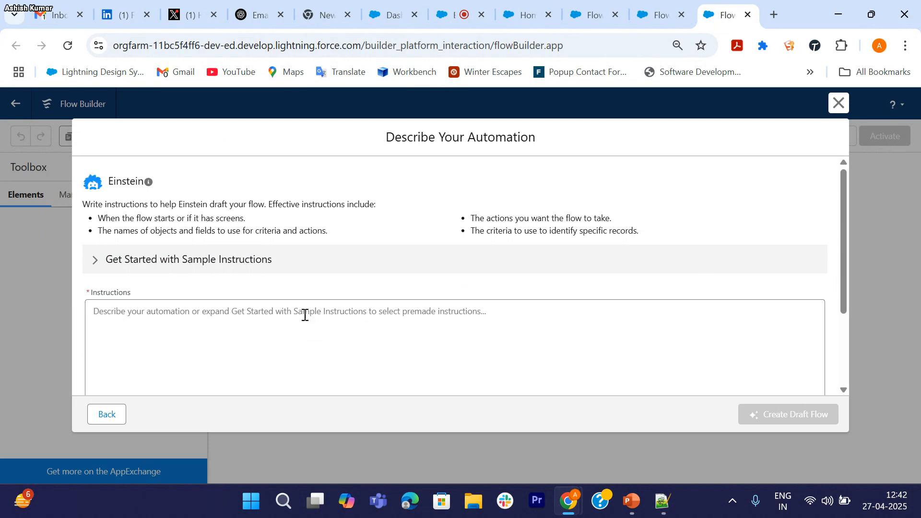
Step: Have Einstein draft a Case flow that emails the case owner when the status is closed
left_click(305, 315)
type("When case status is closed")
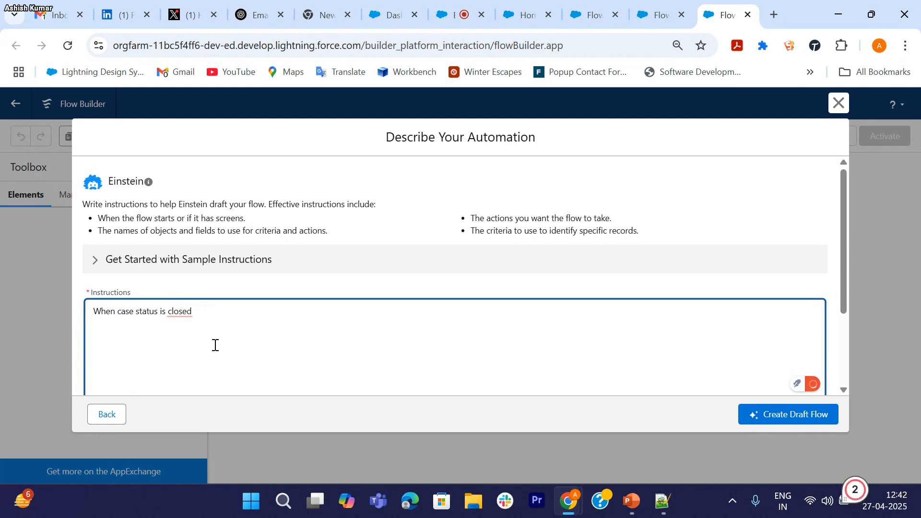
type("then send a Email to")
type("case owne")
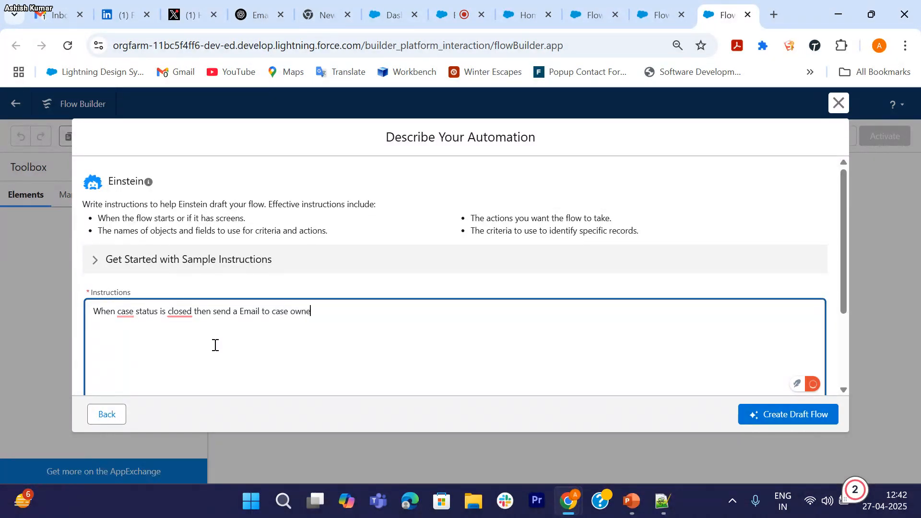
type("r,")
type(" Flow should record trigger flow")
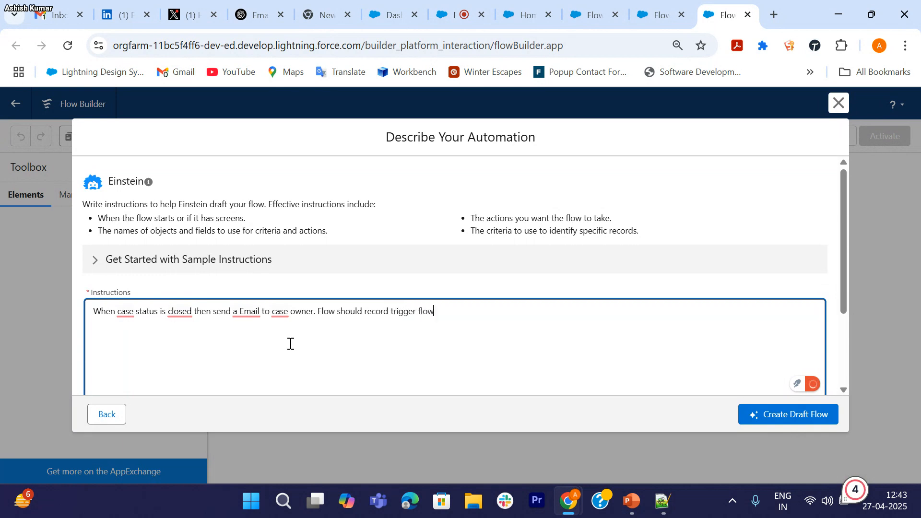
left_click(783, 418)
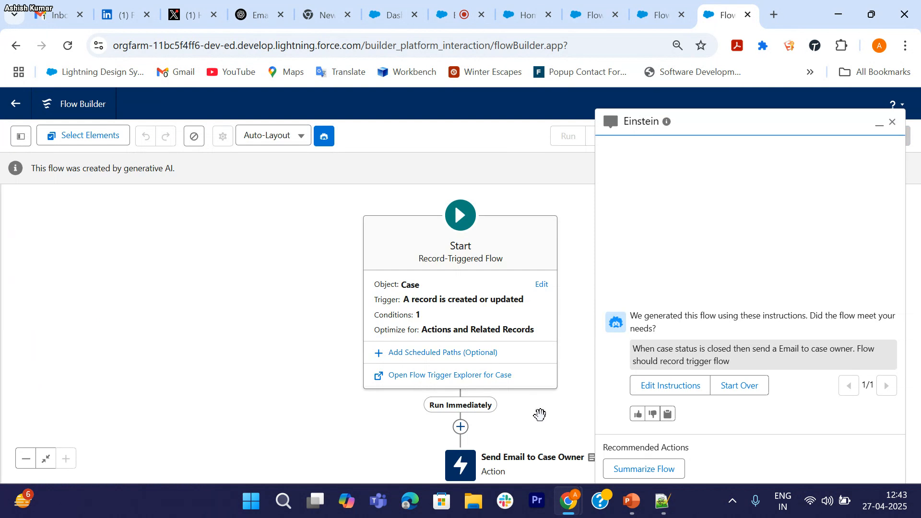
Step: Close the Einstein panel and check the Start element's Status Closed trigger conditions
left_click_drag(539, 416, 420, 287)
left_click_drag(482, 267, 449, 288)
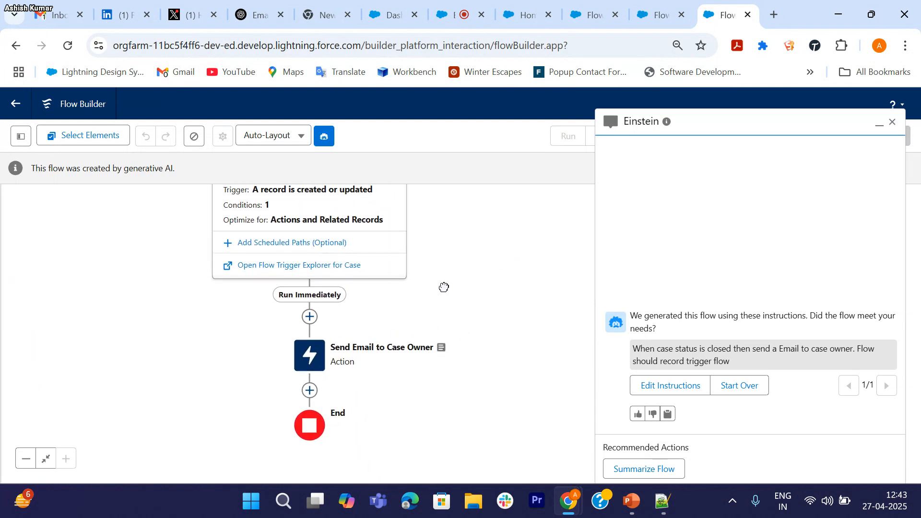
left_click_drag(467, 236, 469, 294)
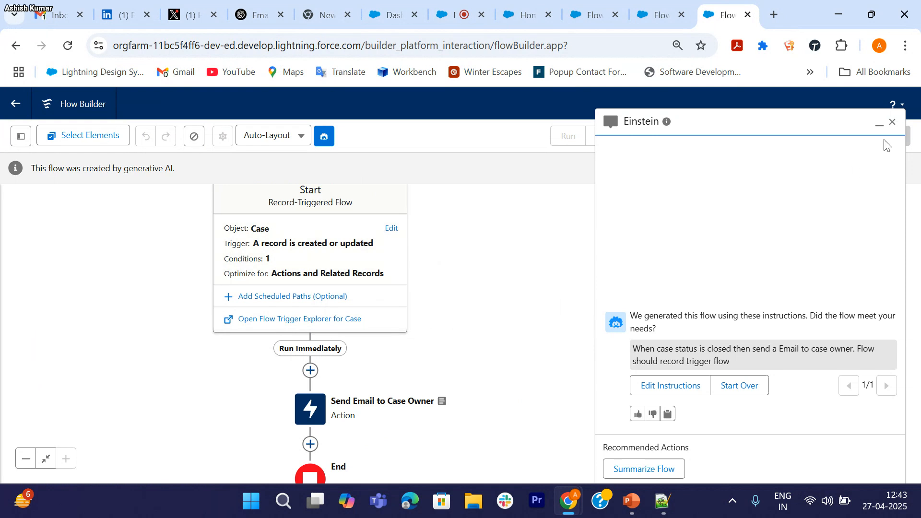
left_click(892, 122)
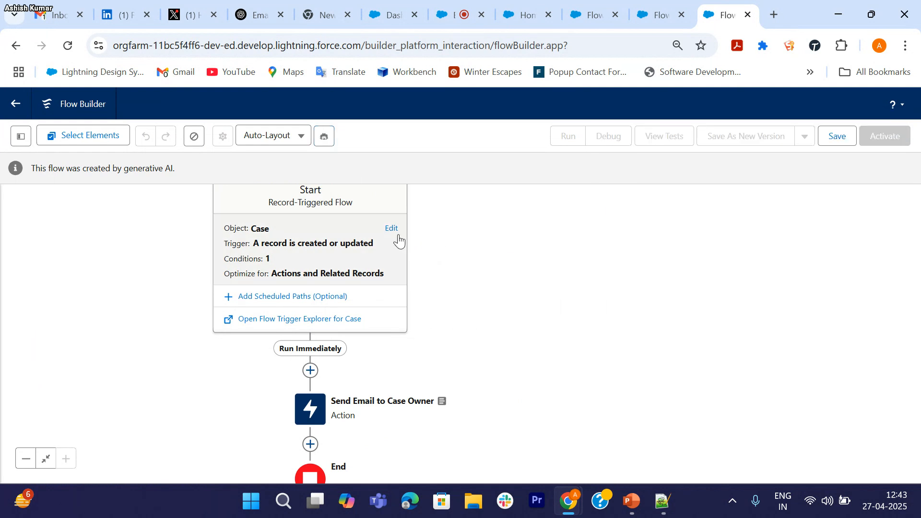
left_click(392, 230)
scroll(571, 394, "down", 1)
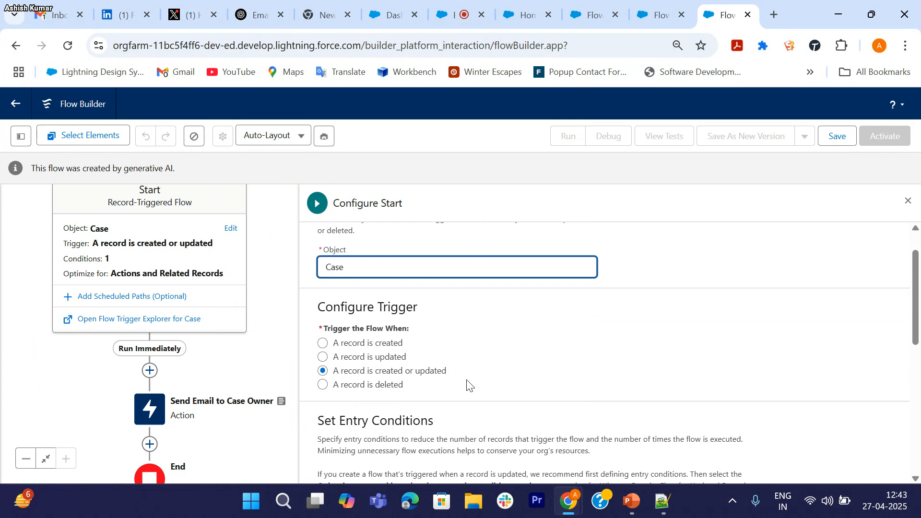
scroll(468, 384, "down", 5)
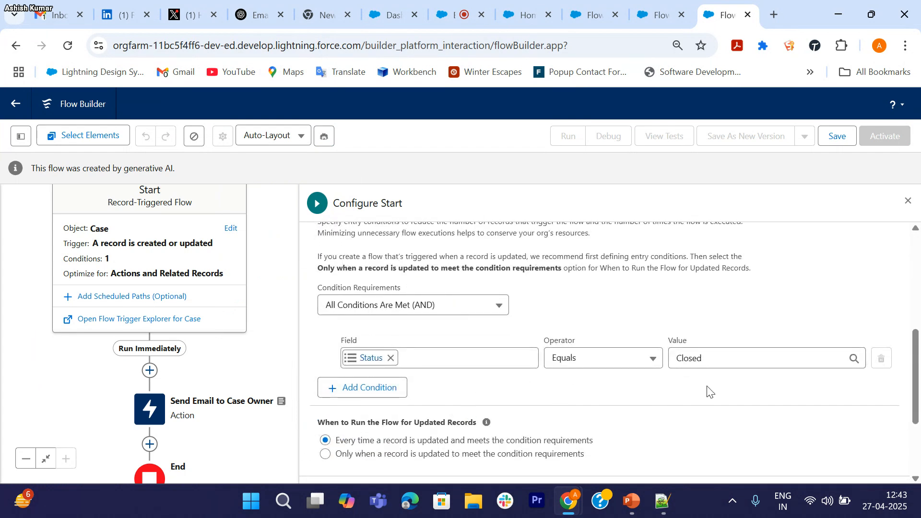
left_click(907, 200)
Step: Review the Send Email to Case Owner body, recipient and 'Case Status Closed' subject
left_click_drag(314, 330, 224, 253)
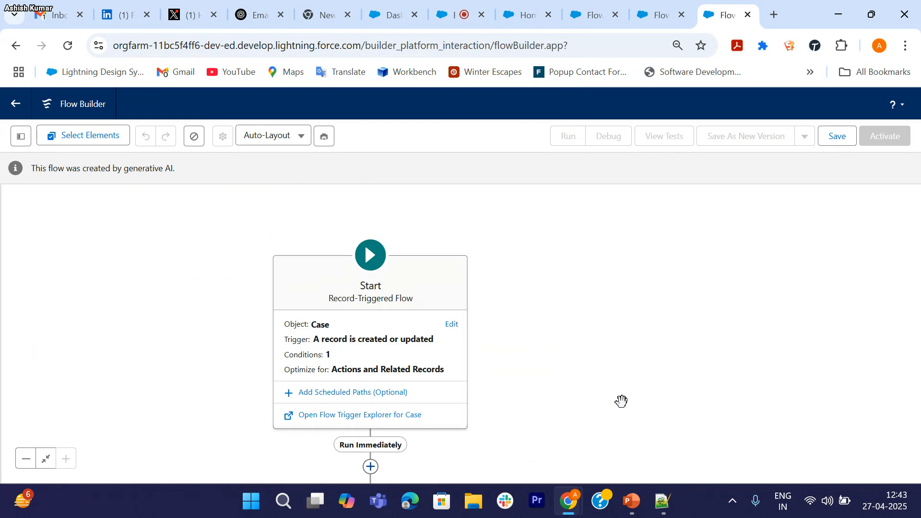
left_click_drag(566, 457, 451, 297)
left_click_drag(478, 414, 462, 353)
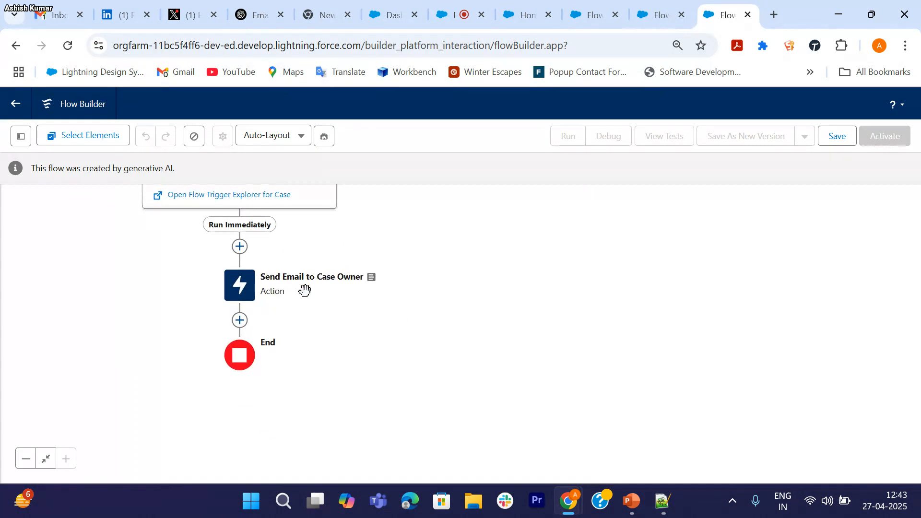
left_click(241, 289)
left_click(241, 281)
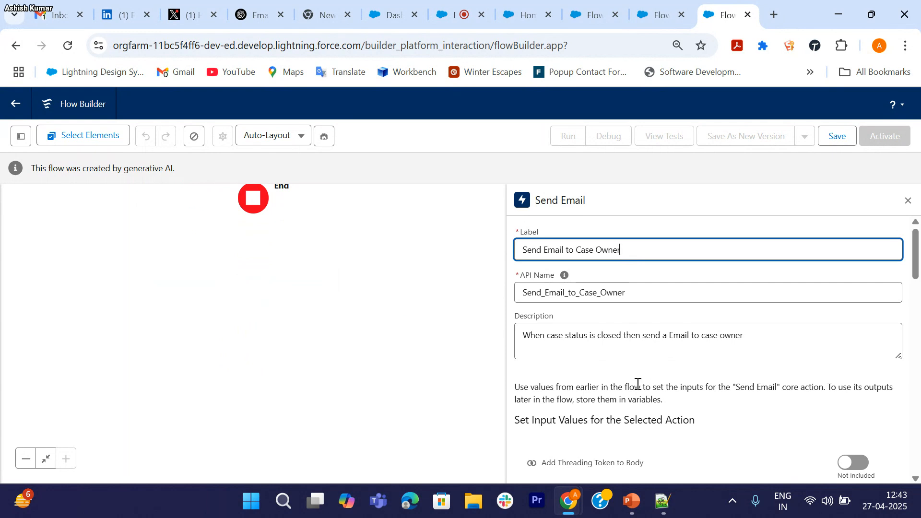
scroll(582, 380, "down", 9)
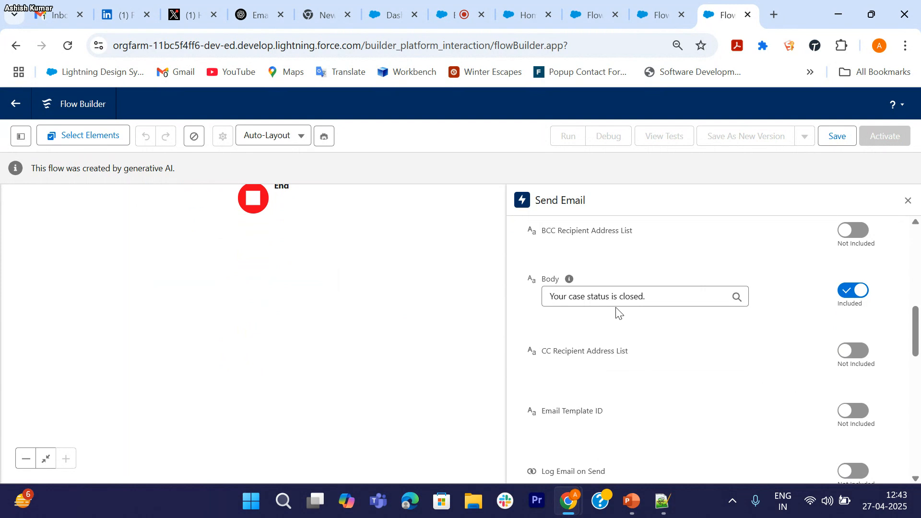
scroll(669, 325, "down", 5)
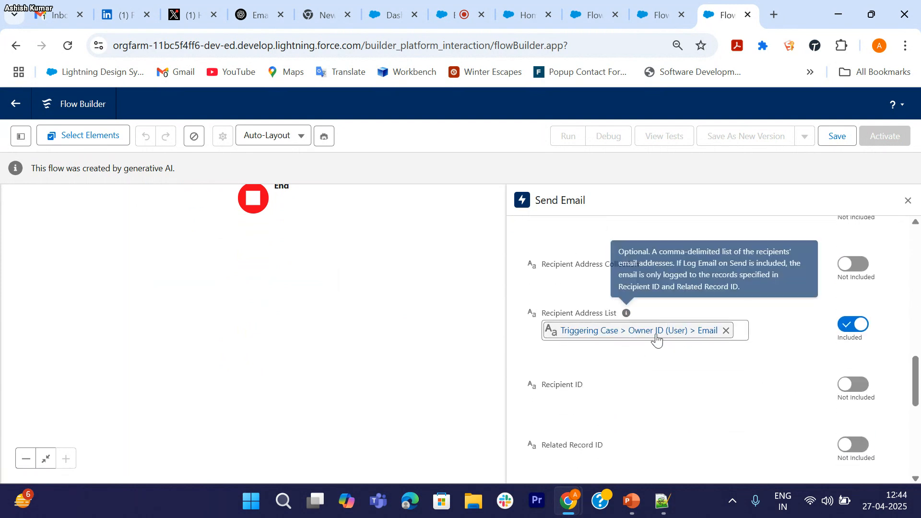
scroll(672, 374, "down", 5)
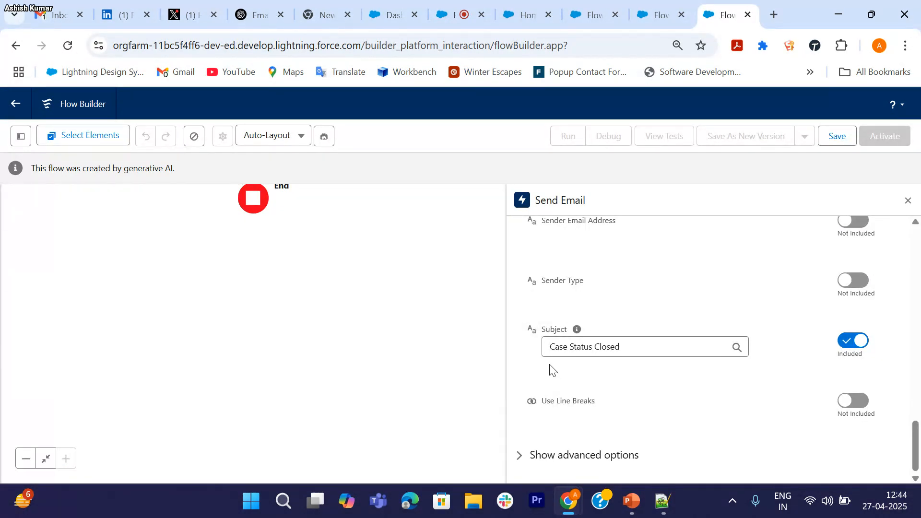
left_click(907, 201)
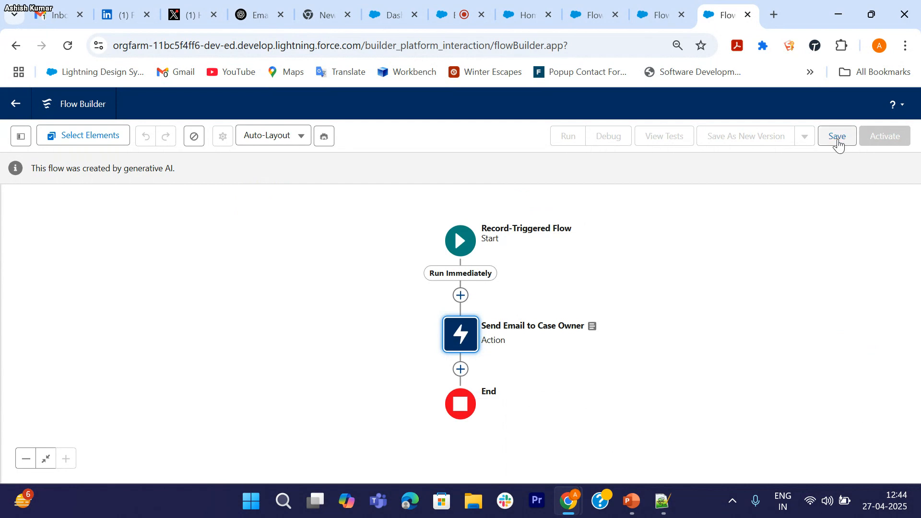
Step: Save the draft flow with its API name auto-filled from the label, then activate it
left_click(837, 138)
left_click(702, 365)
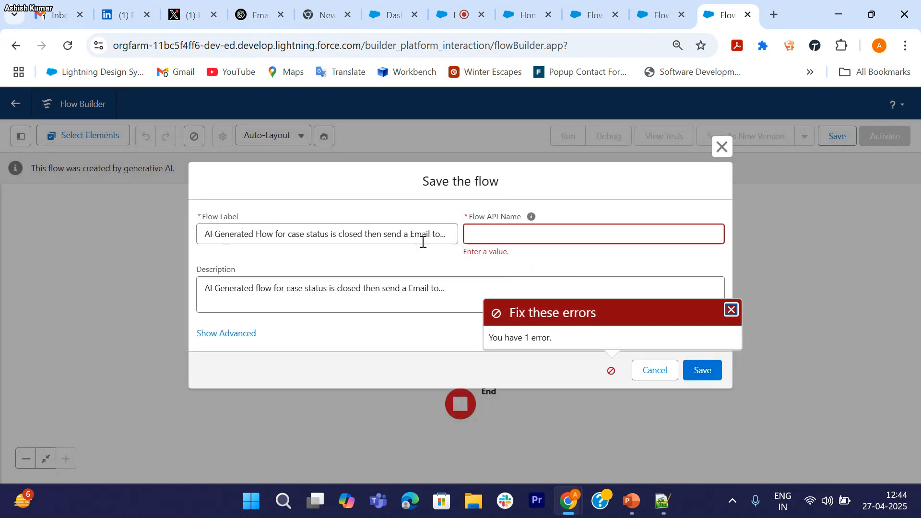
left_click(422, 241)
key("Tab")
left_click(702, 365)
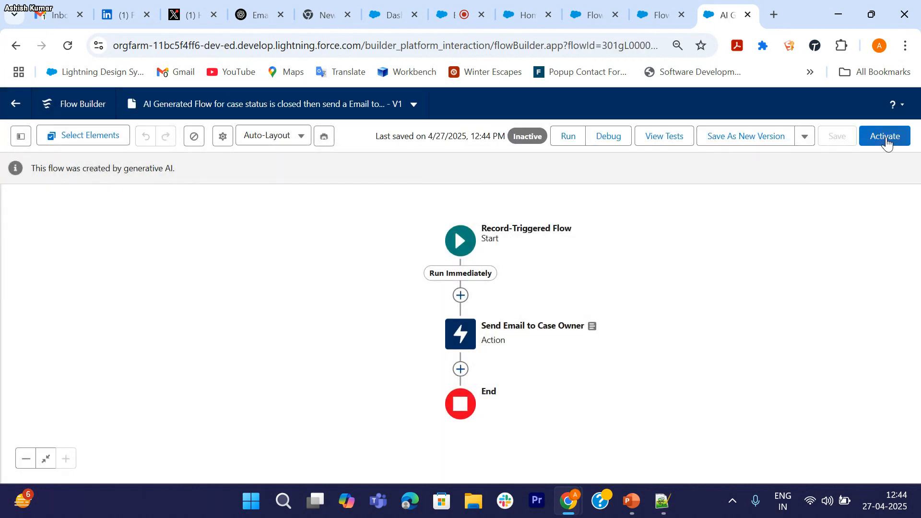
left_click(886, 137)
Step: Go to the Cases list from the Salesforce home page via the app launcher search 'case'
left_click(530, 15)
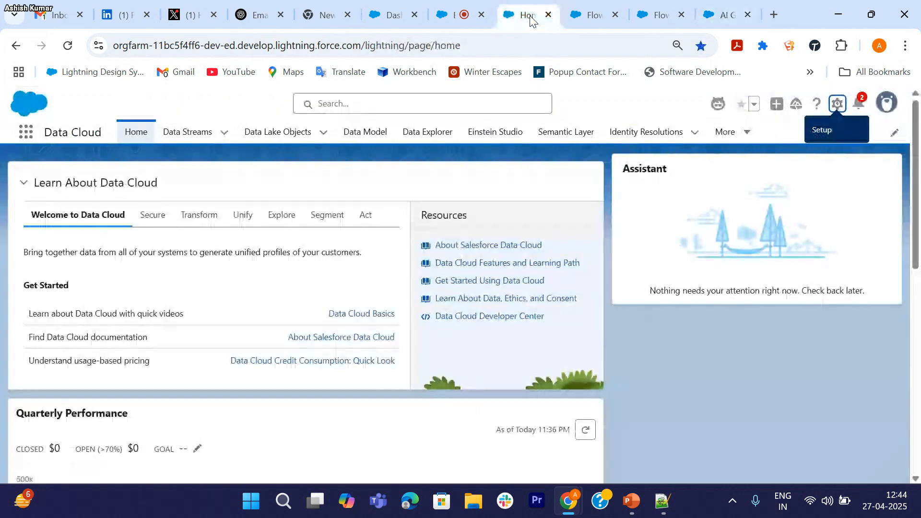
left_click(25, 137)
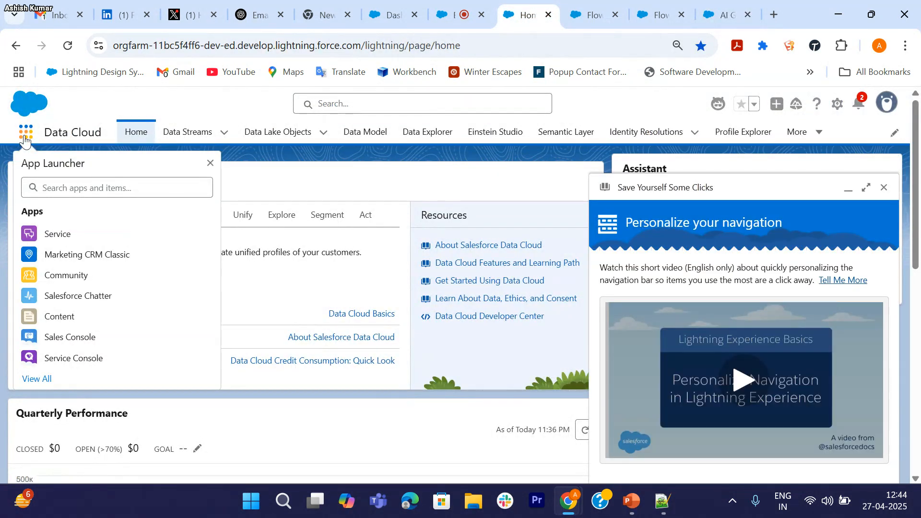
left_click(55, 189)
type("case")
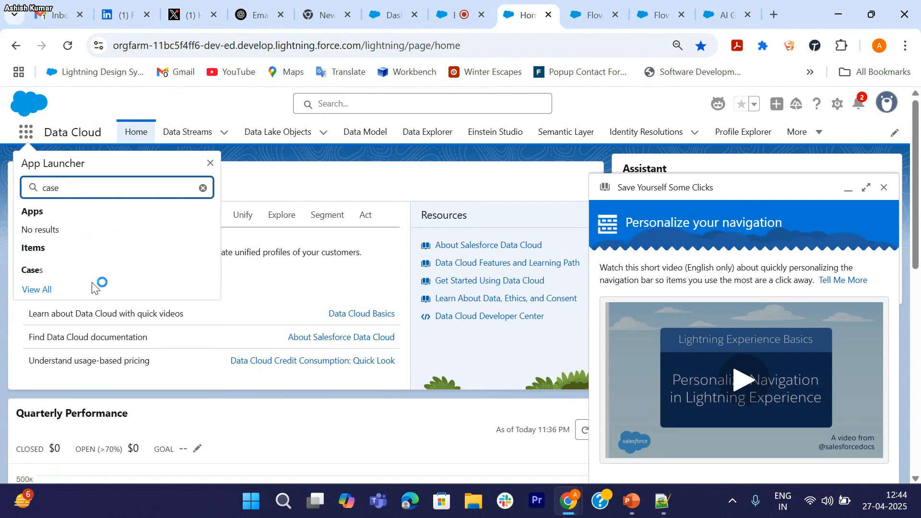
left_click(46, 270)
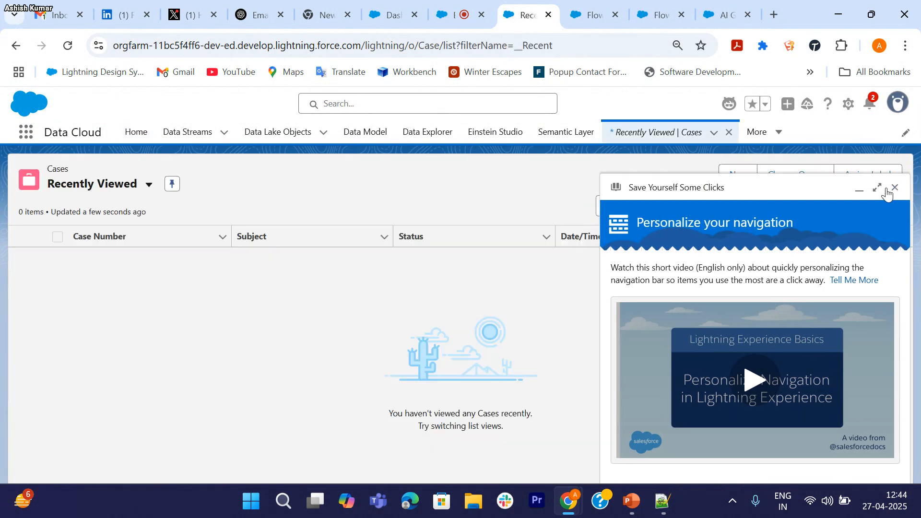
Step: Switch to the All Open Cases view, dismiss the tips panel, and start a new case
left_click(848, 188)
left_click(149, 189)
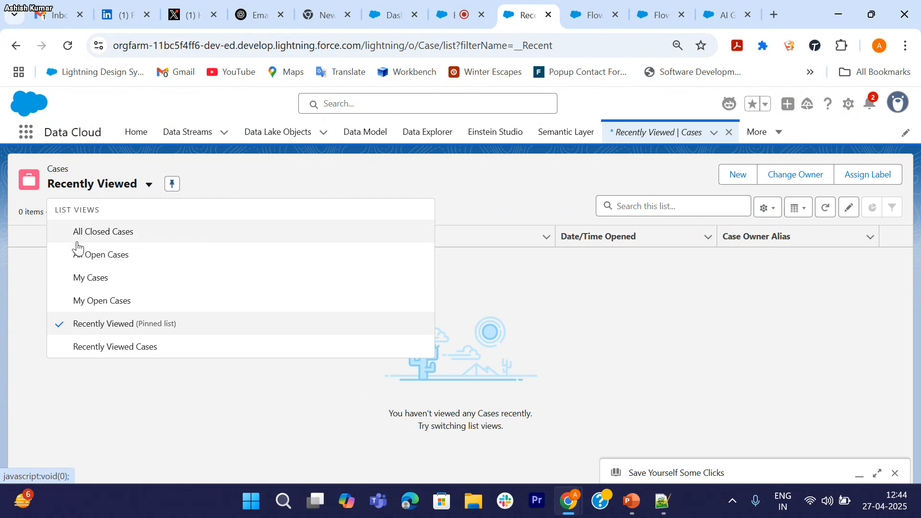
left_click(82, 257)
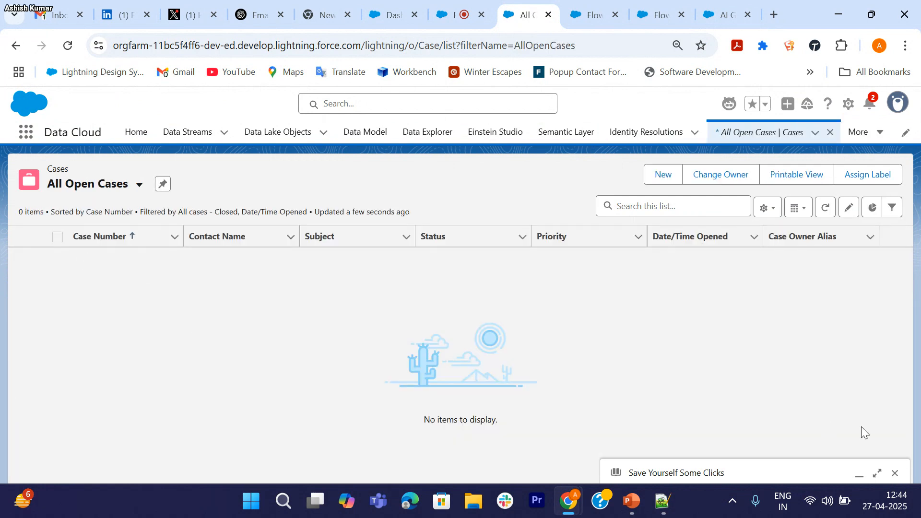
left_click(896, 472)
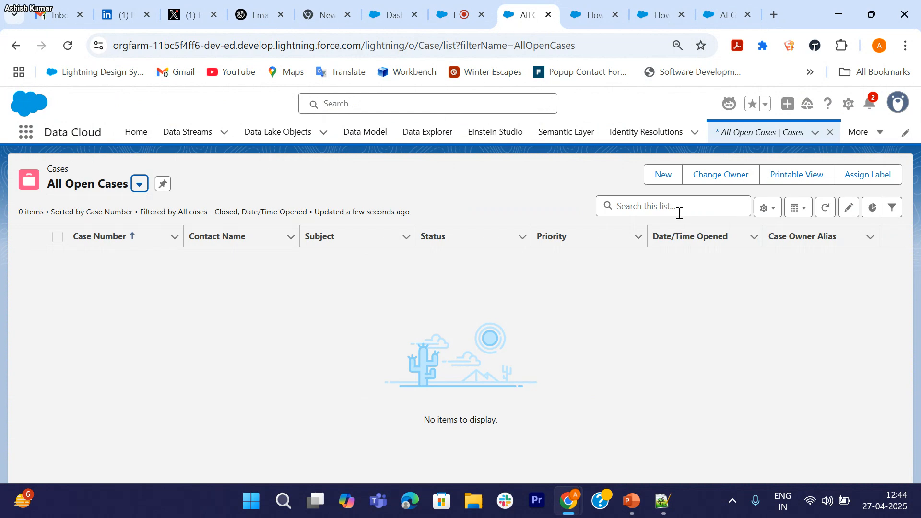
left_click(661, 177)
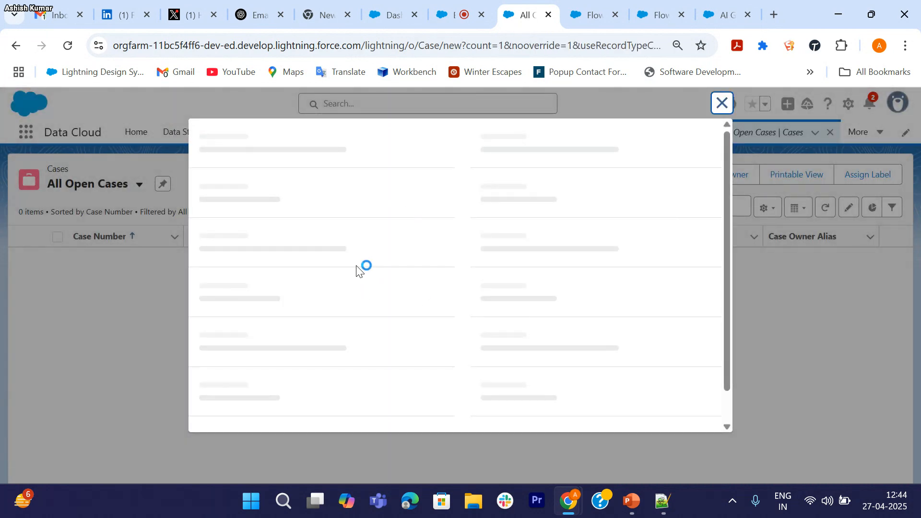
Step: Set the new case's Case Origin to Email and go to the Contact Name lookup
scroll(530, 304, "down", 2)
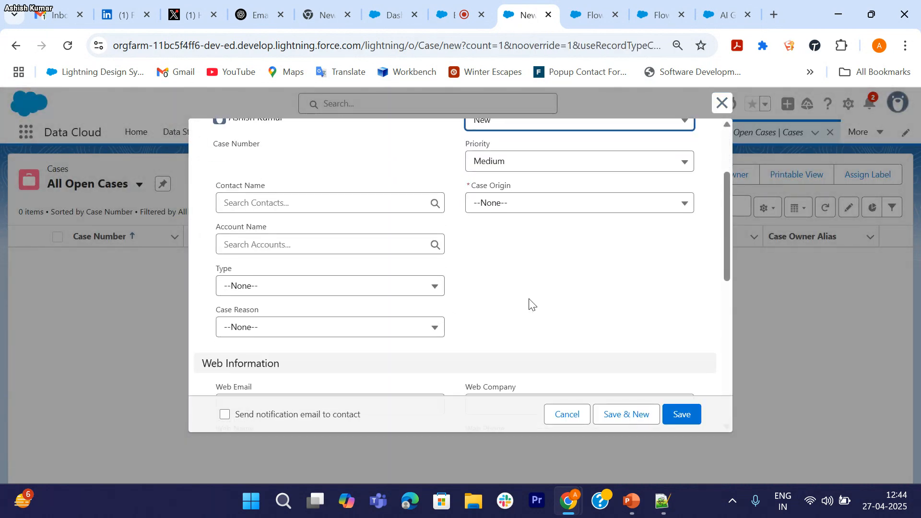
left_click(511, 205)
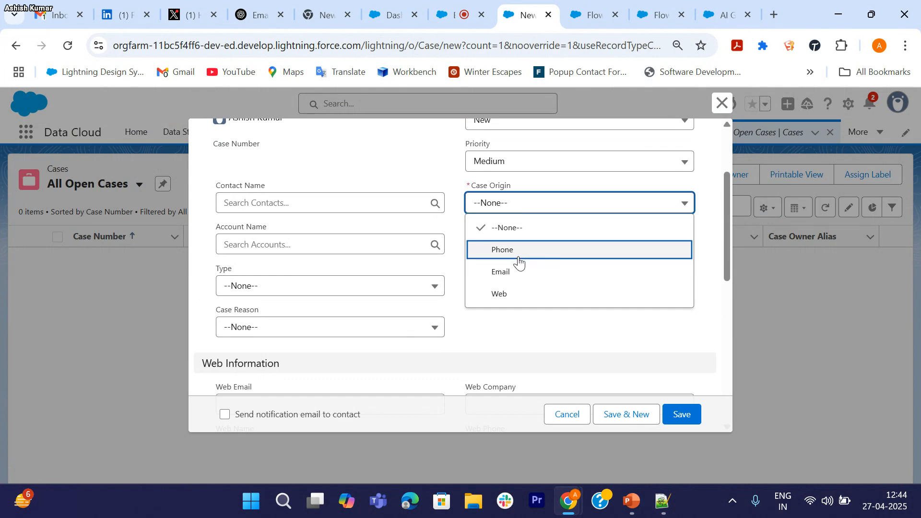
left_click(504, 272)
scroll(341, 241, "down", 1)
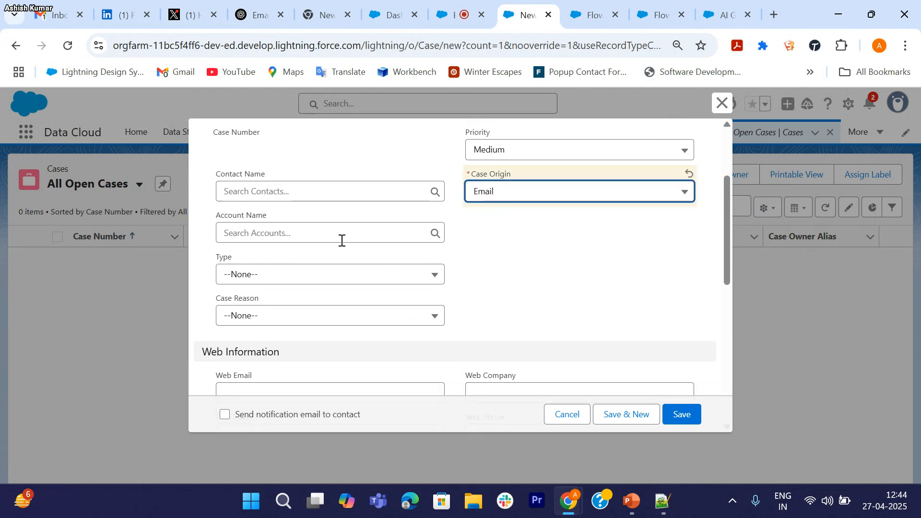
left_click(264, 178)
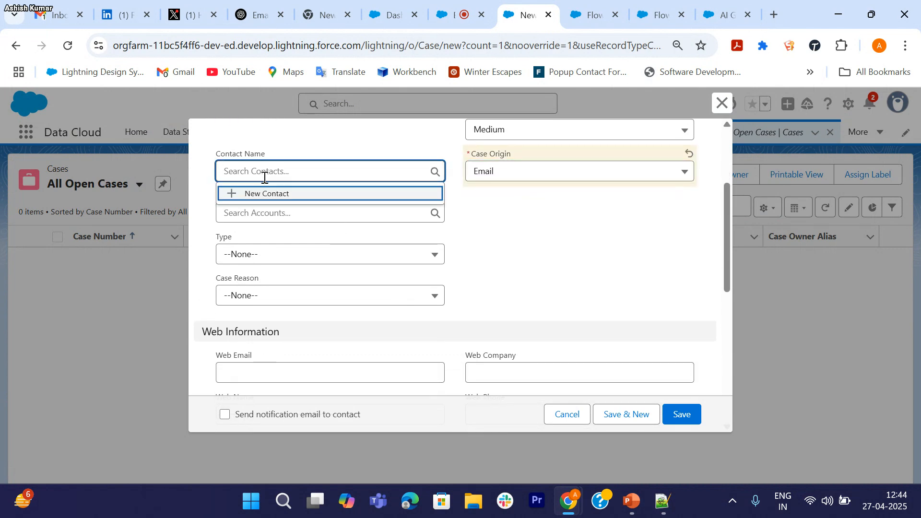
Step: Start a New Contact from the lookup, entering the contact's first and last name
left_click(271, 195)
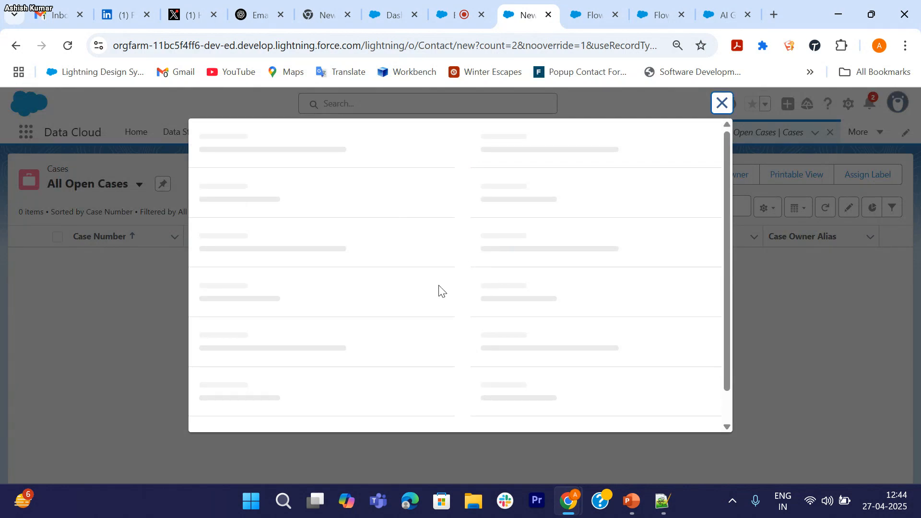
scroll(305, 223, "down", 3)
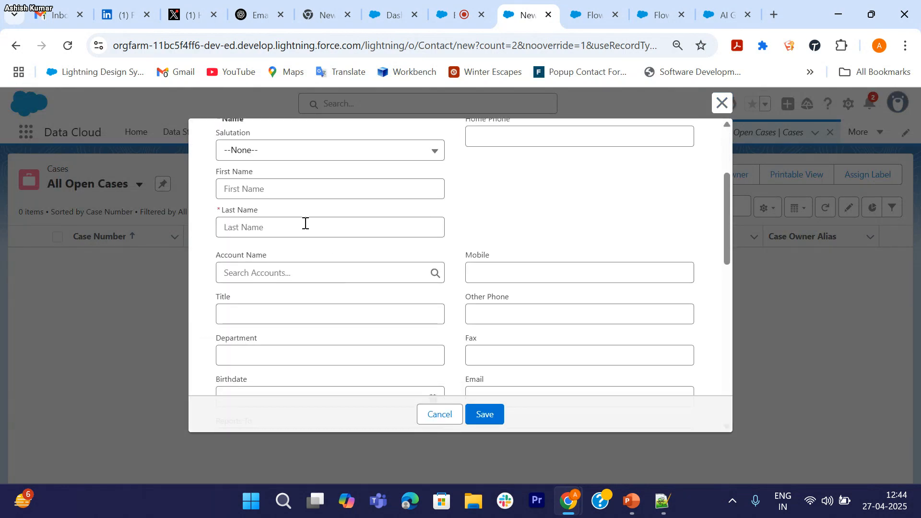
left_click(272, 189)
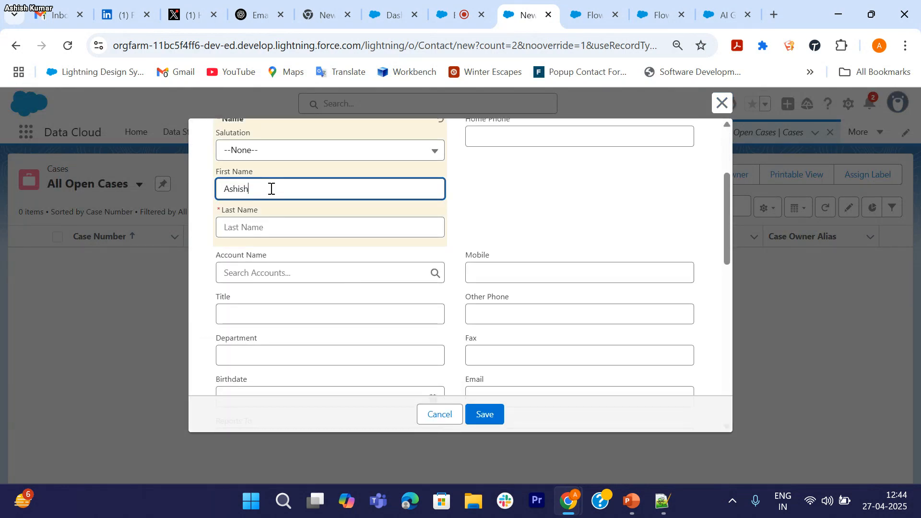
left_click(274, 230)
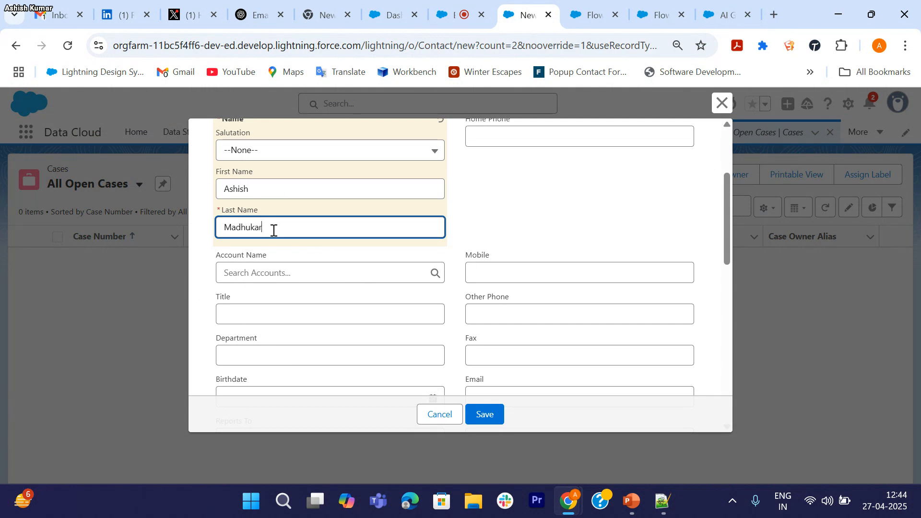
scroll(274, 231, "down", 3)
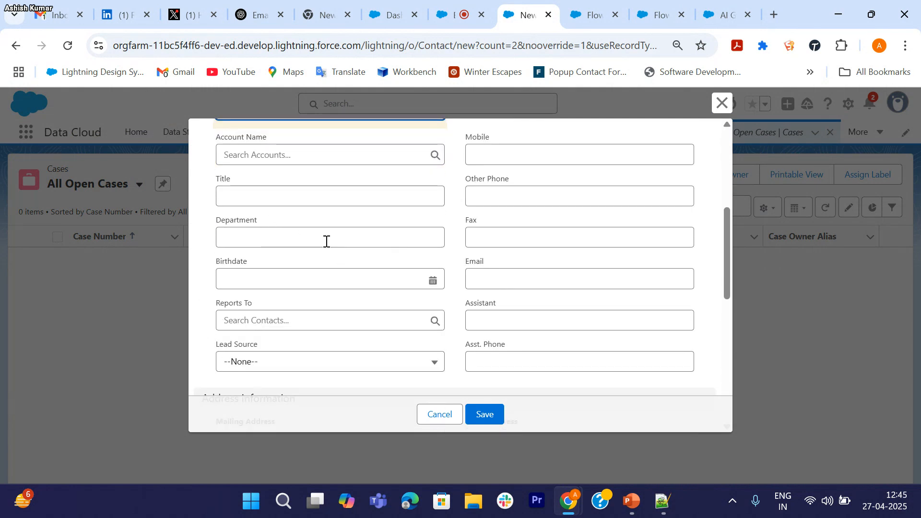
left_click(270, 156)
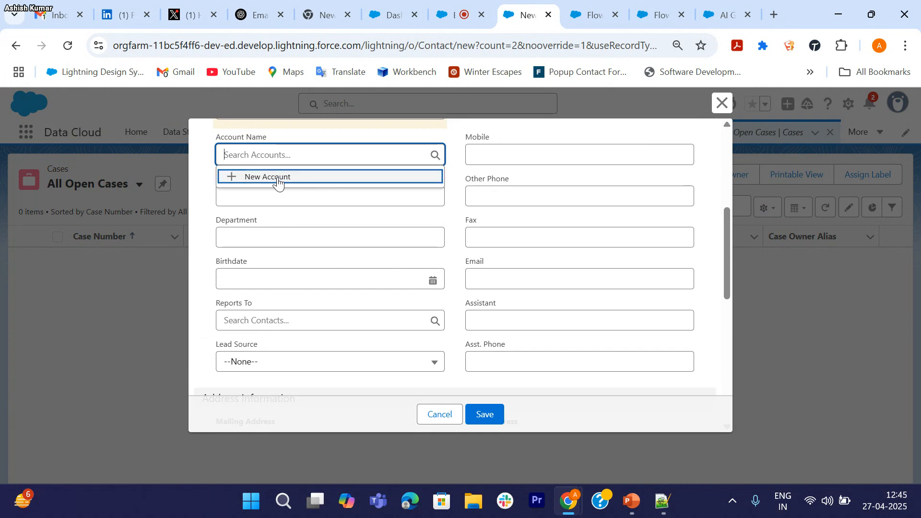
Step: Create and save a new account for the contact from the Account Name lookup
left_click(278, 176)
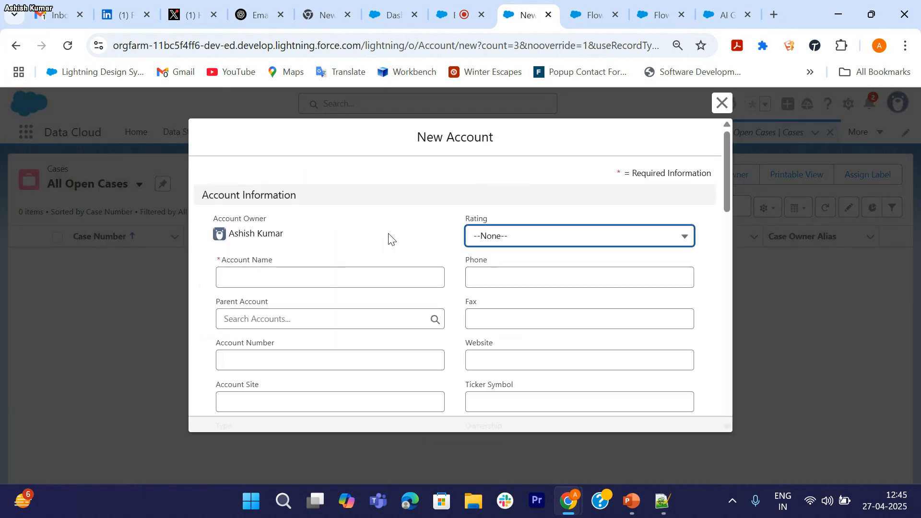
scroll(336, 249, "down", 1)
left_click(299, 219)
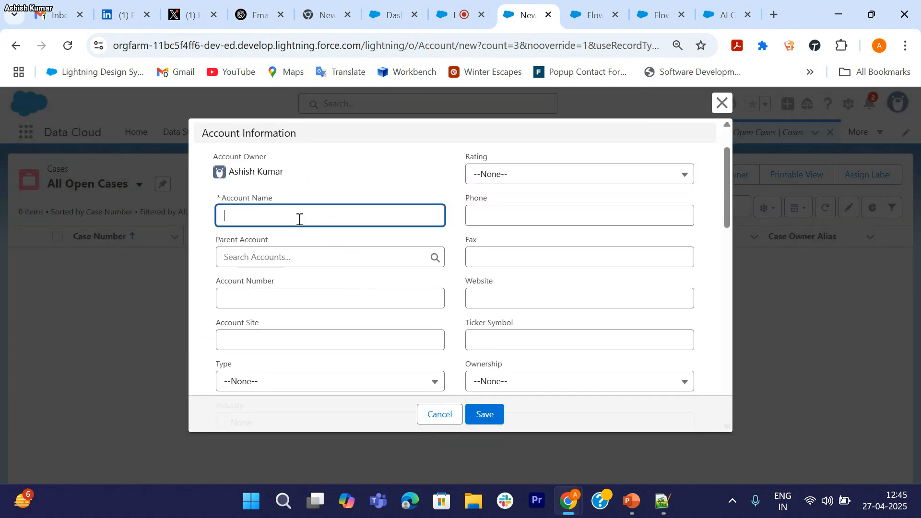
type("SFDC madhukar")
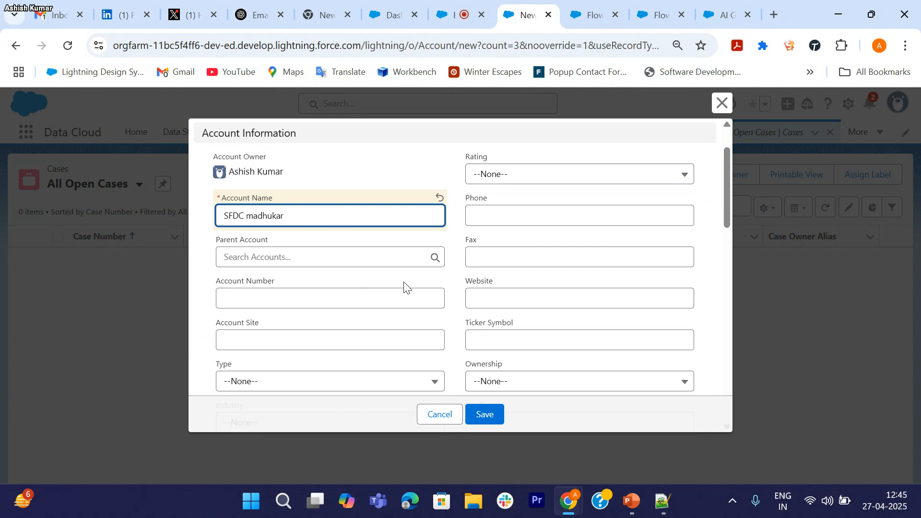
scroll(418, 288, "down", 10)
left_click(484, 410)
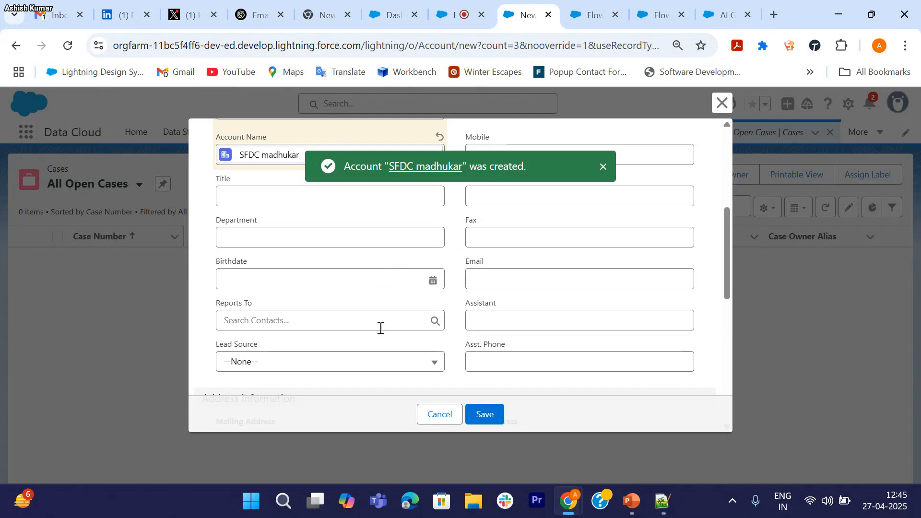
Step: Fill in the contact's e-mail address on the New Contact form
scroll(380, 327, "down", 1)
scroll(381, 329, "up", 3)
scroll(379, 329, "down", 4)
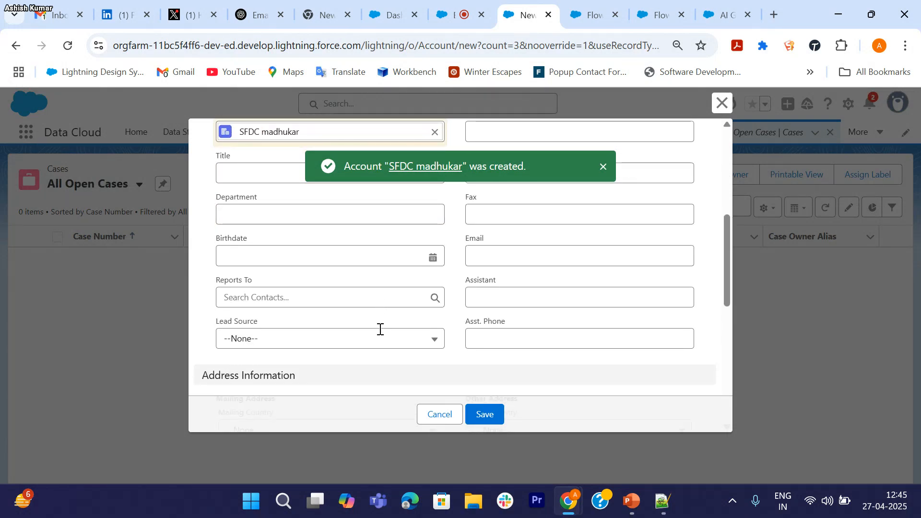
scroll(379, 329, "up", 1)
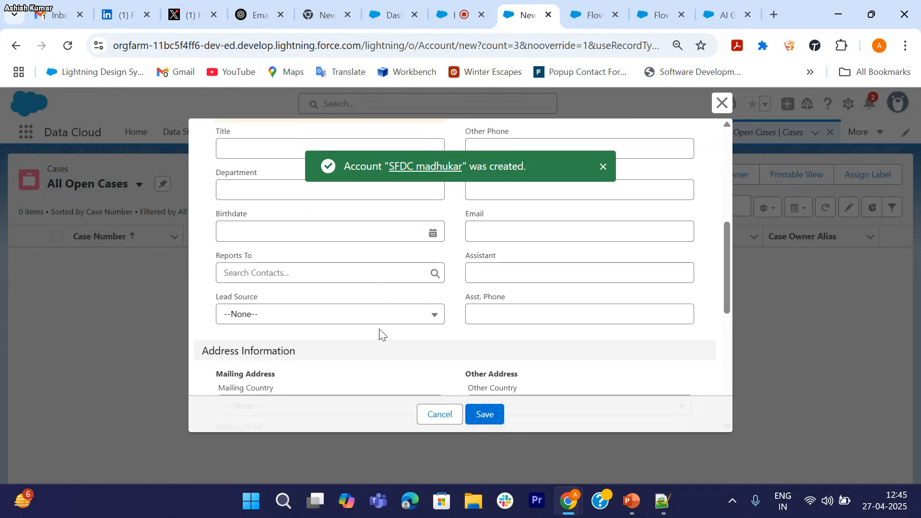
left_click(479, 235)
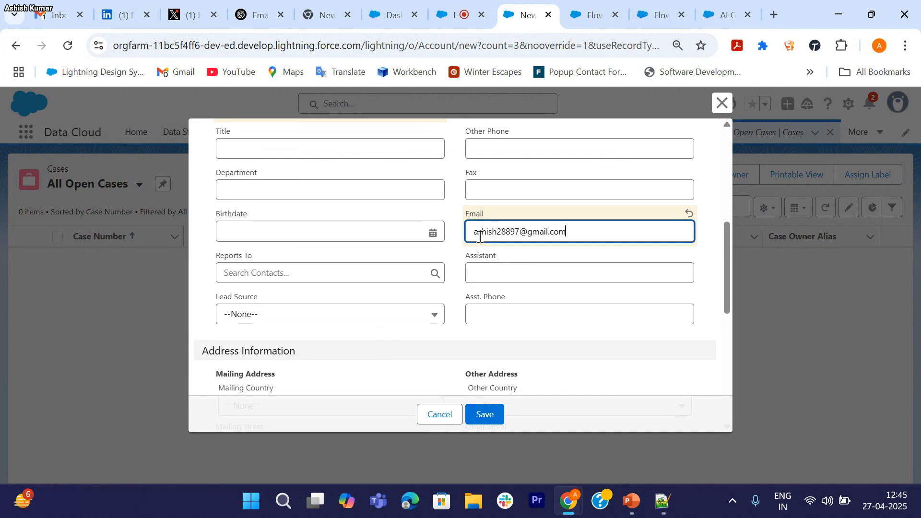
scroll(479, 237, "down", 5)
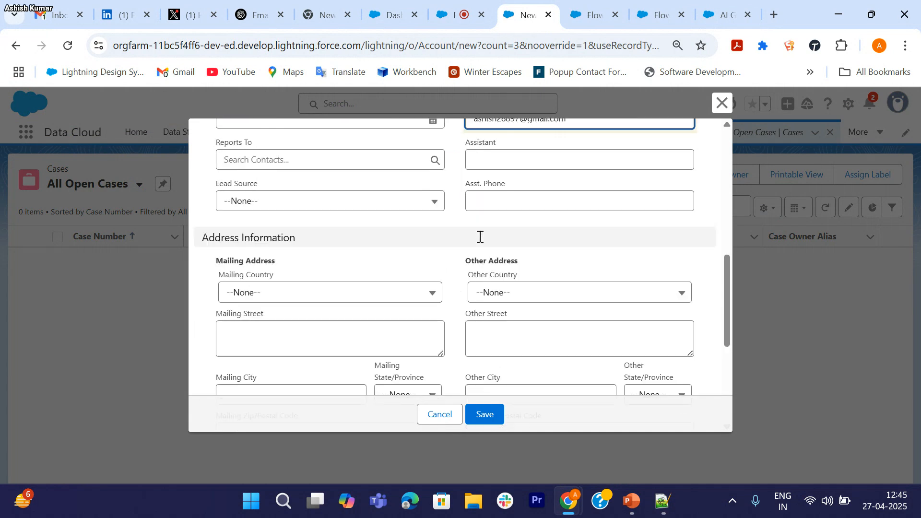
Step: Save the new contact and link the newly created account to the case
left_click(484, 416)
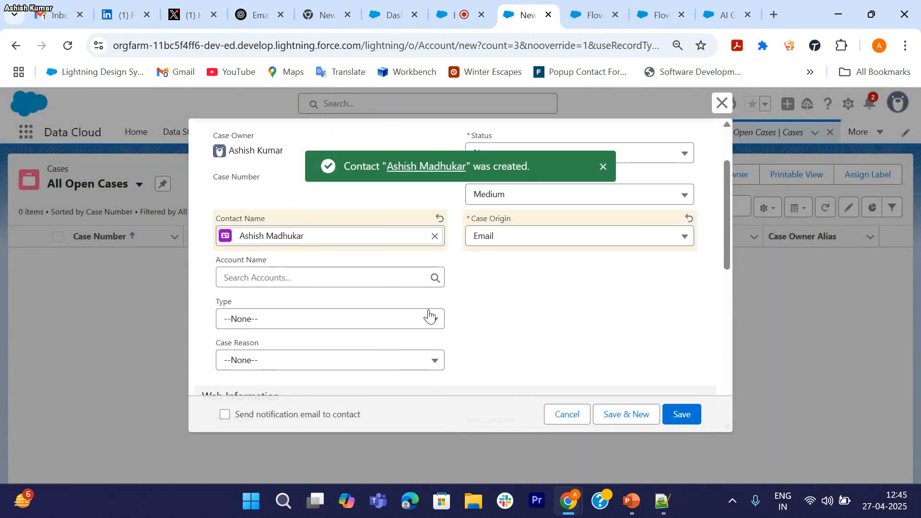
left_click(359, 282)
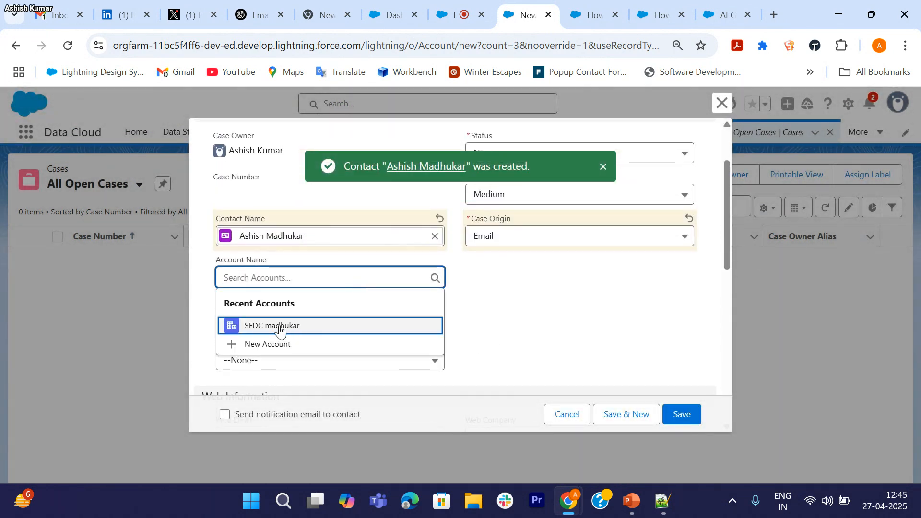
left_click(280, 328)
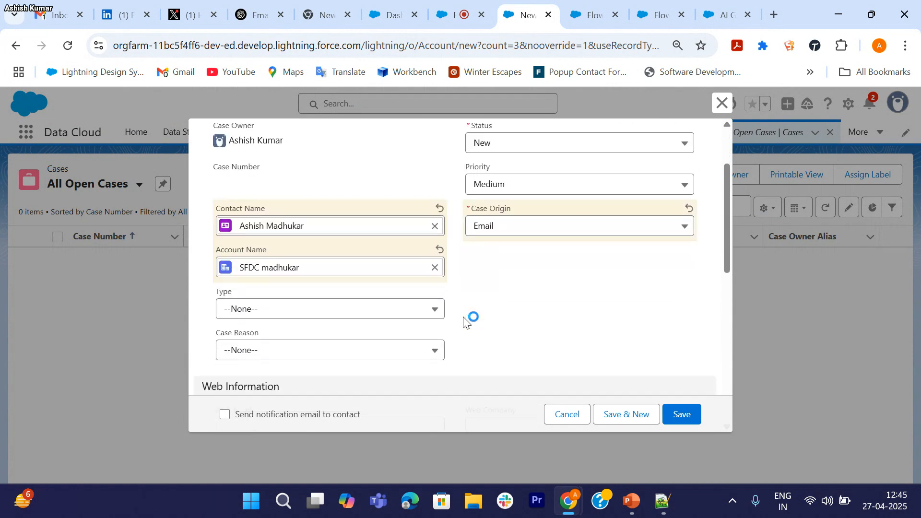
Step: Save the new Email-origin case
scroll(465, 322, "down", 2)
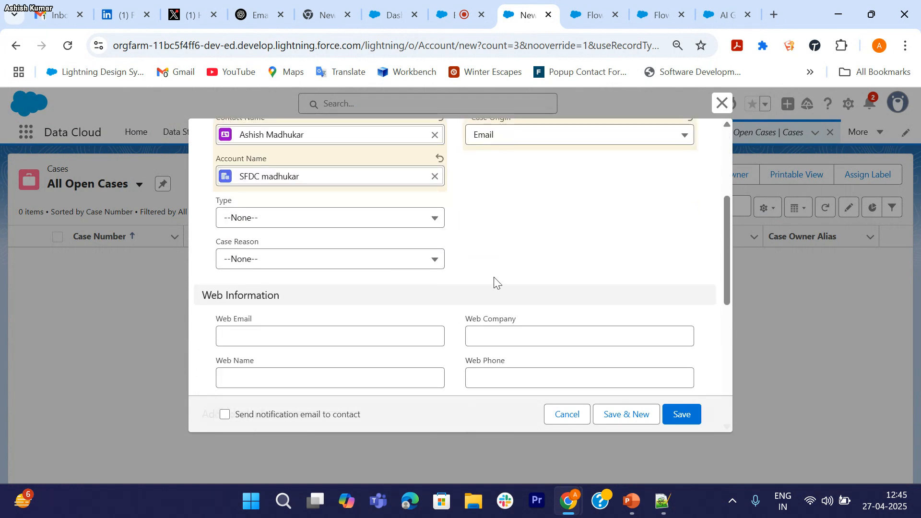
scroll(497, 284, "down", 7)
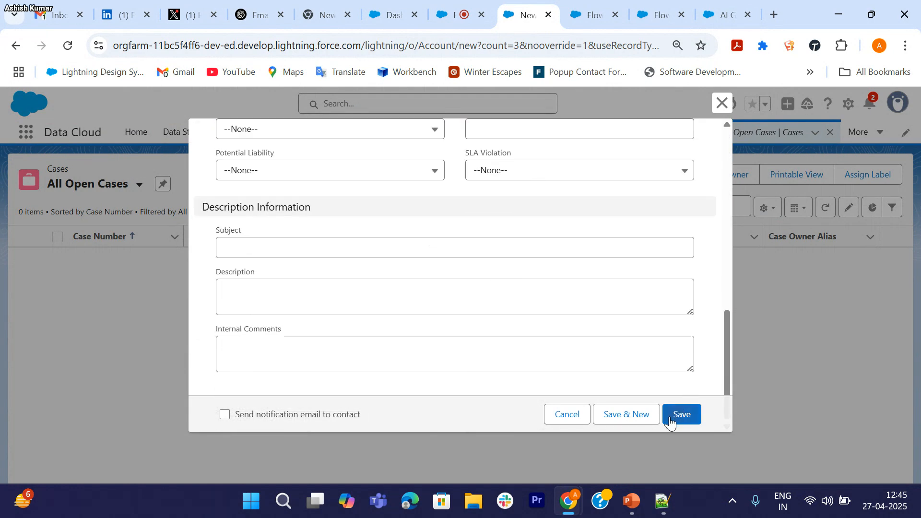
left_click(683, 415)
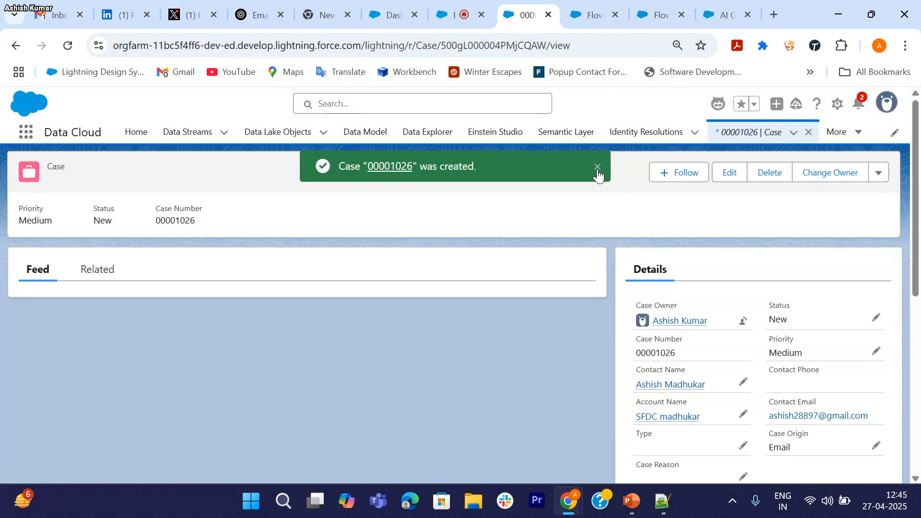
Step: Open the case owner's full user detail record in Setup in a new tab
left_click(598, 167)
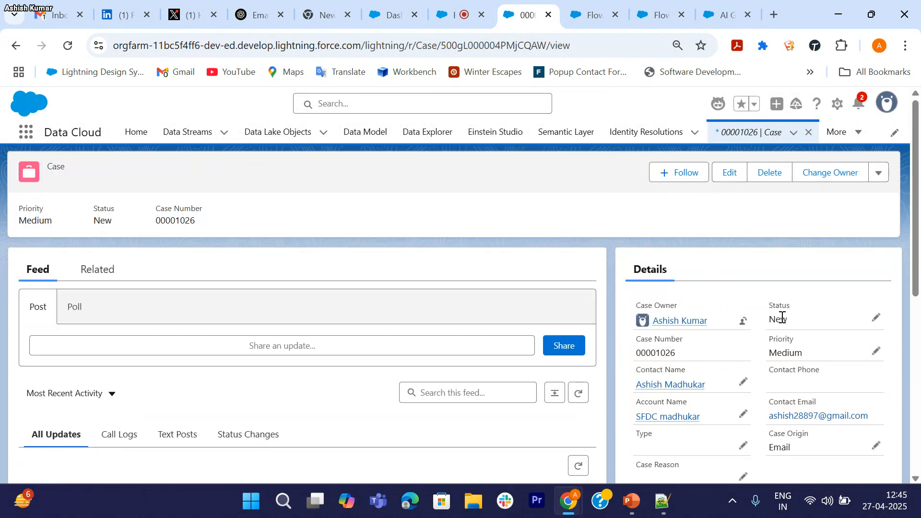
scroll(791, 316, "down", 2)
mouse_move(691, 257)
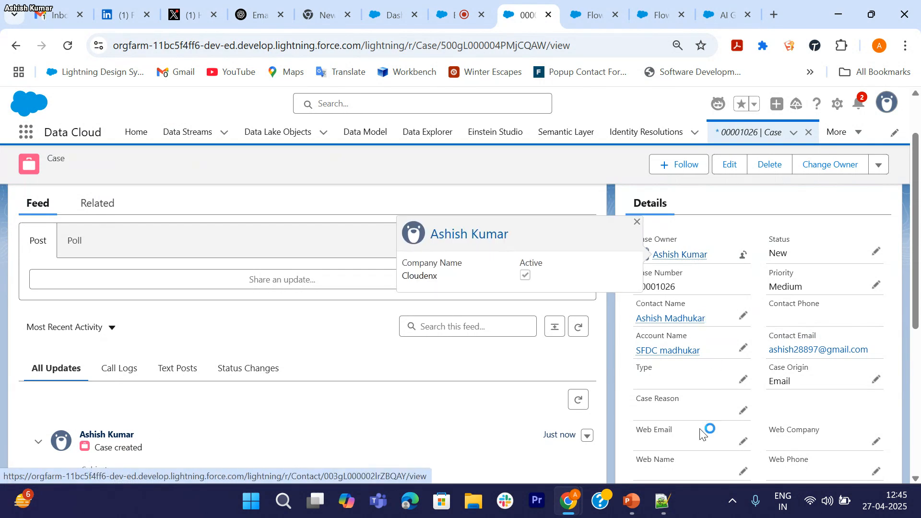
scroll(704, 433, "down", 6)
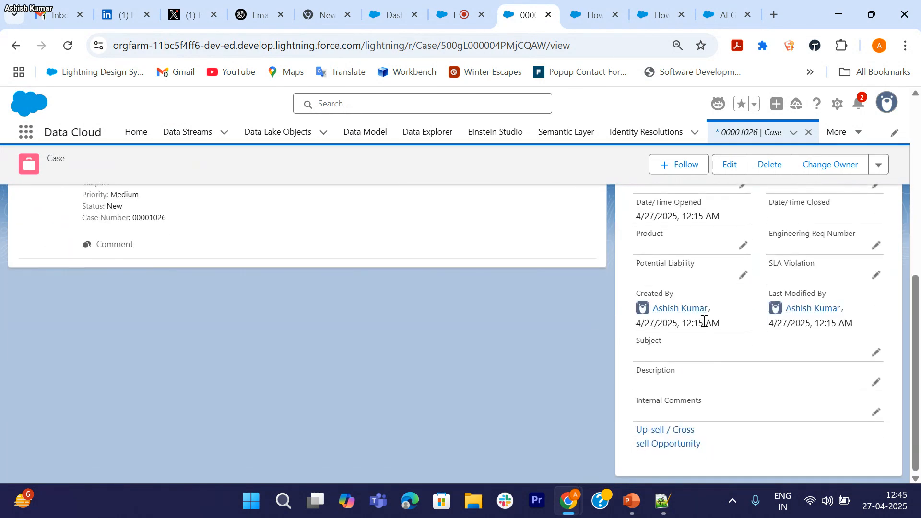
scroll(704, 322, "up", 8)
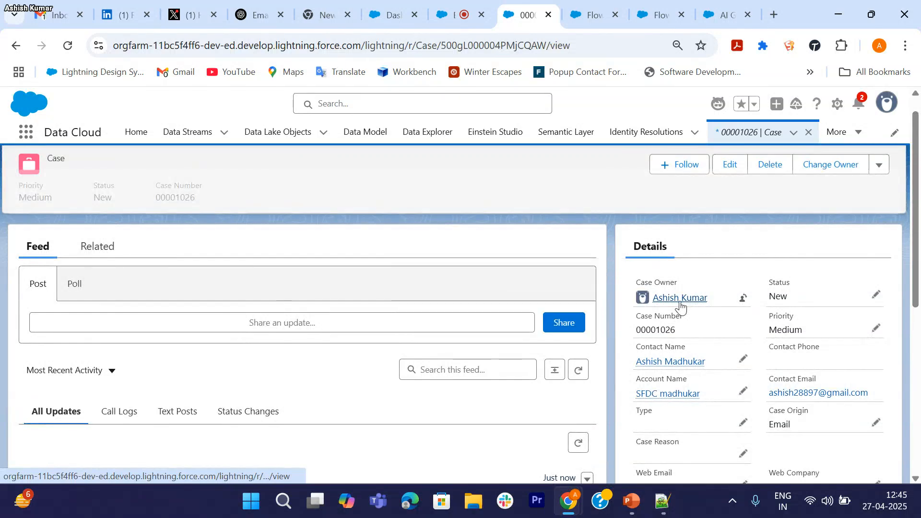
middle_click(681, 302)
left_click(549, 14)
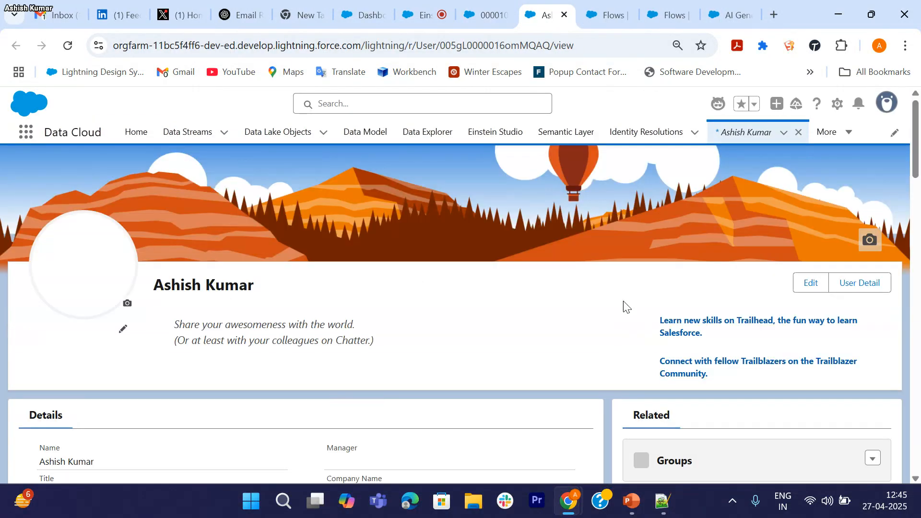
left_click(851, 288)
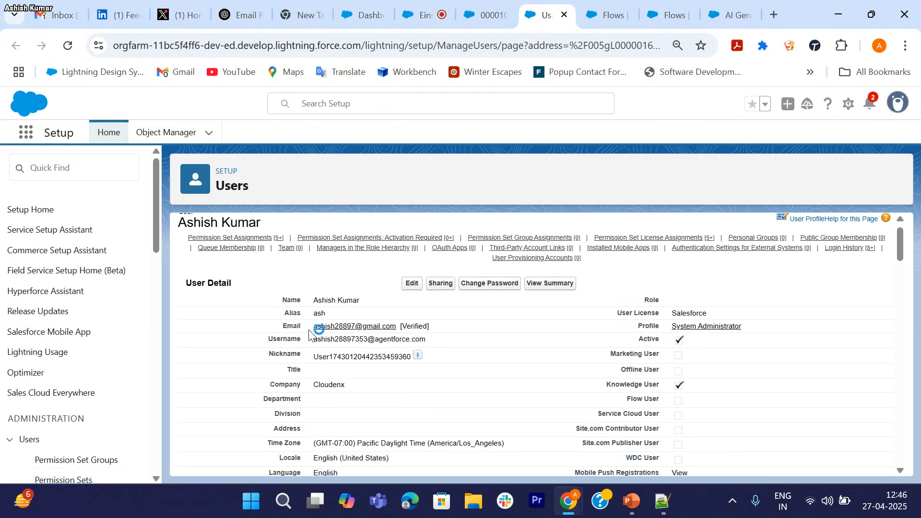
Step: Select the user's email address, then close the Users tab to return to the case
left_click_drag(312, 328, 404, 327)
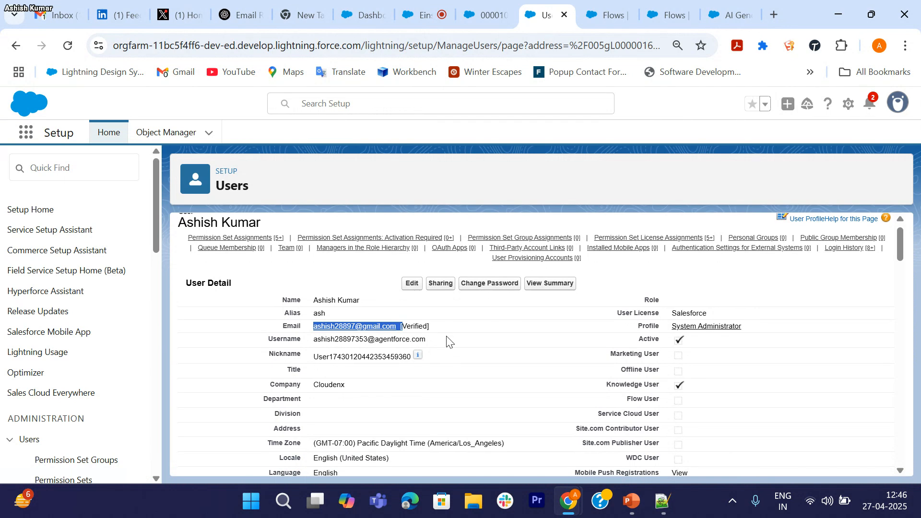
scroll(534, 315, "up", 1)
left_click(565, 14)
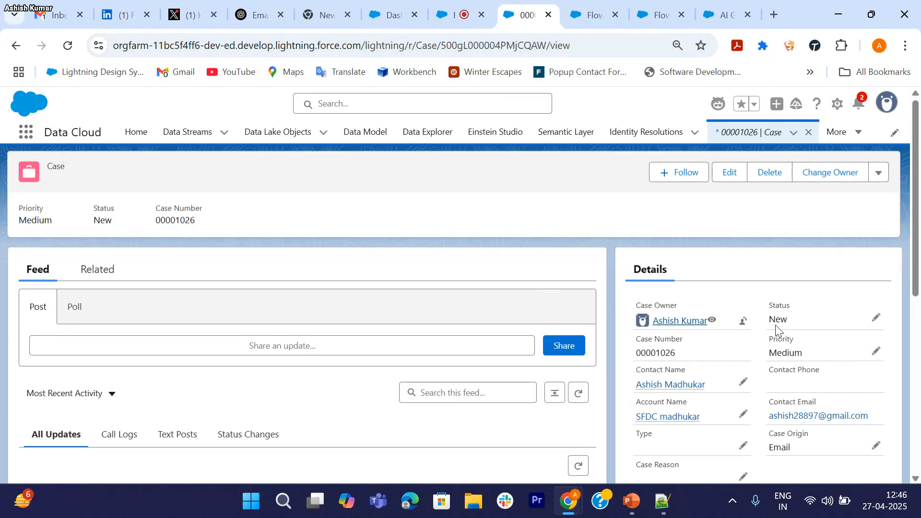
Step: Review the case's available Status values inline and cancel, leaving Status at New
scroll(776, 331, "down", 1)
left_click(875, 257)
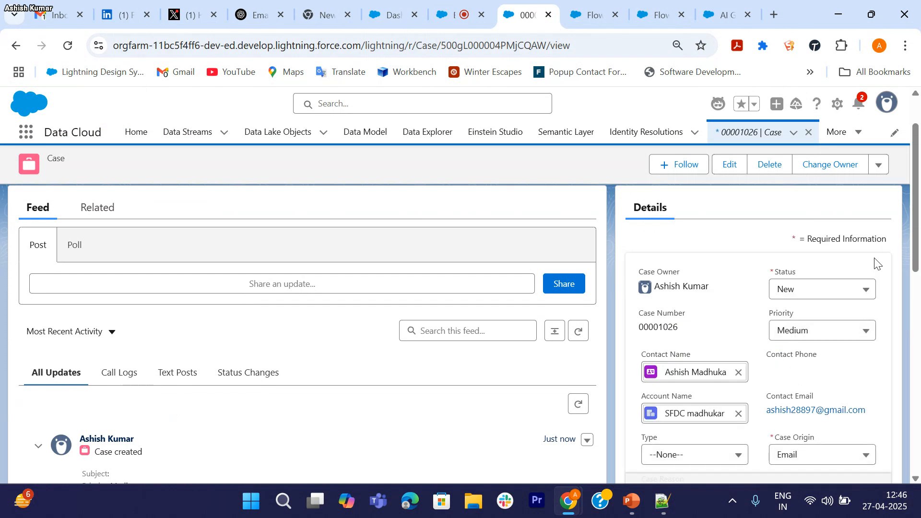
left_click(812, 290)
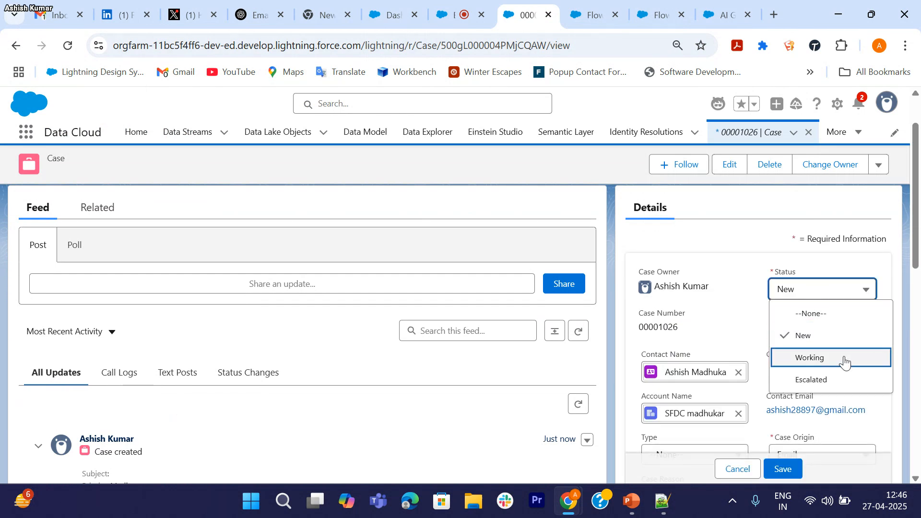
scroll(828, 361, "down", 1)
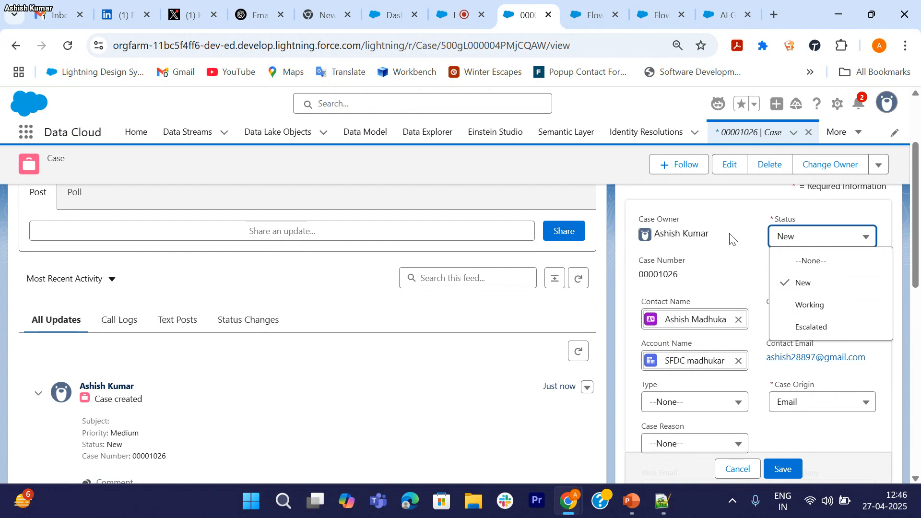
scroll(784, 267, "up", 2)
left_click(748, 251)
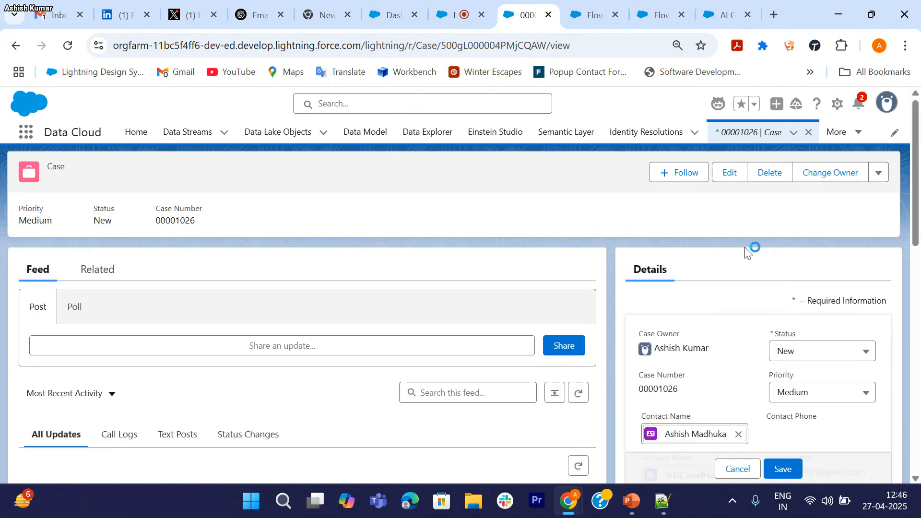
left_click(737, 468)
Step: Check the case actions list and Status values again without changes, then open the Setup Menu
left_click(886, 178)
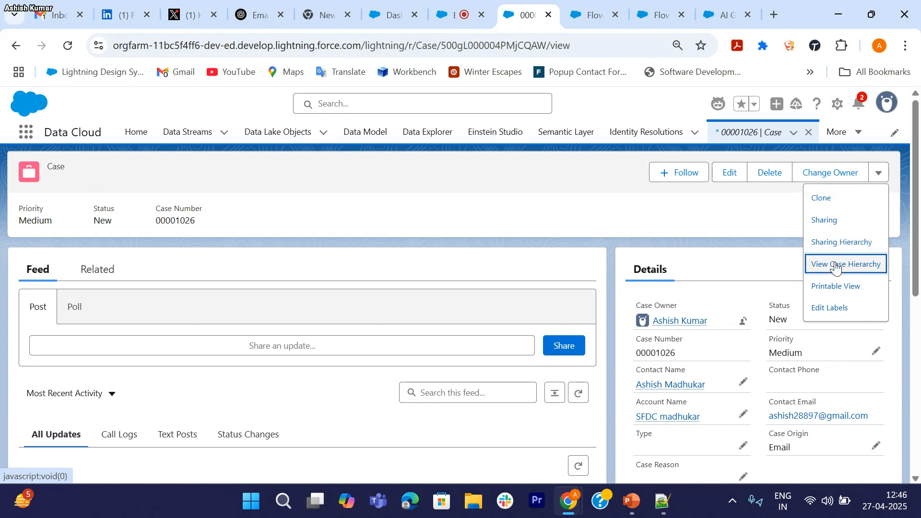
left_click(738, 232)
scroll(757, 370, "down", 8)
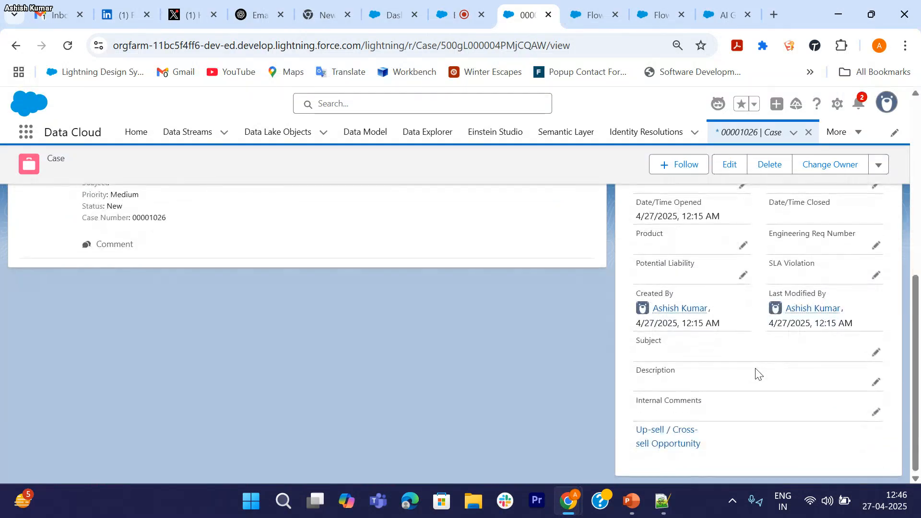
scroll(757, 373, "up", 10)
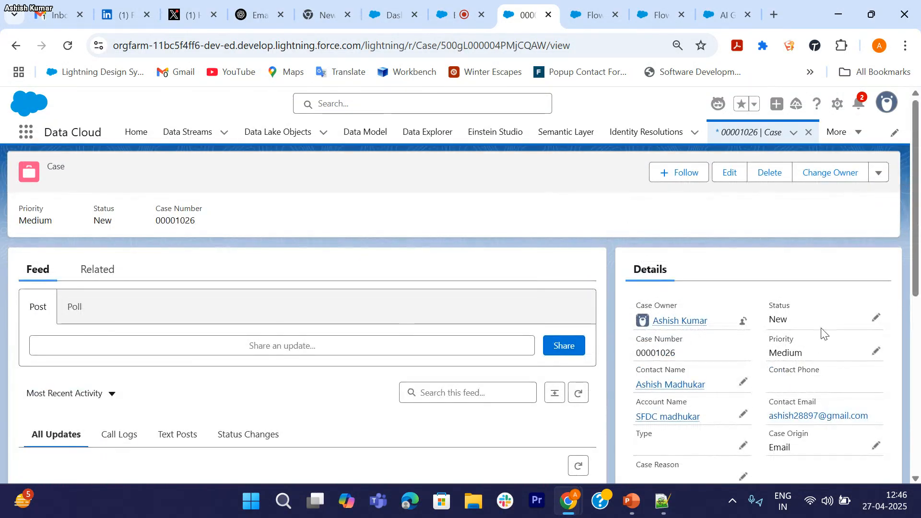
left_click(876, 320)
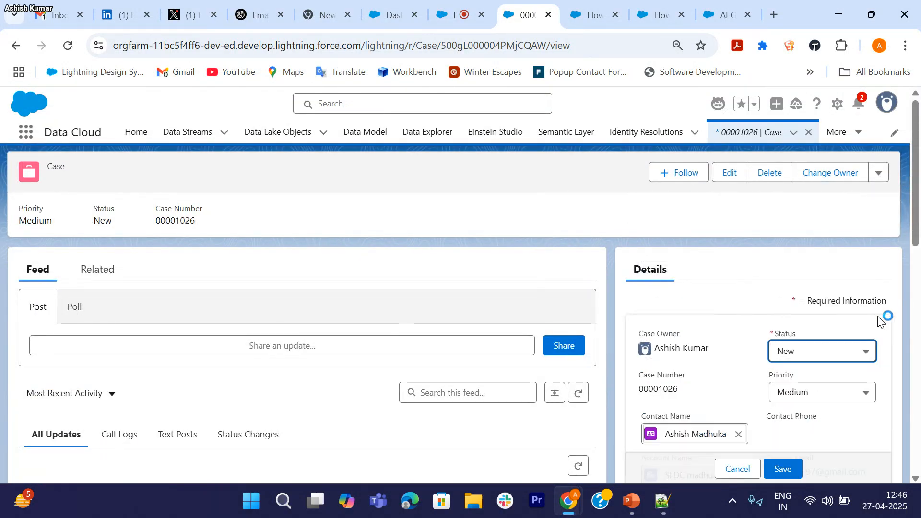
left_click(819, 355)
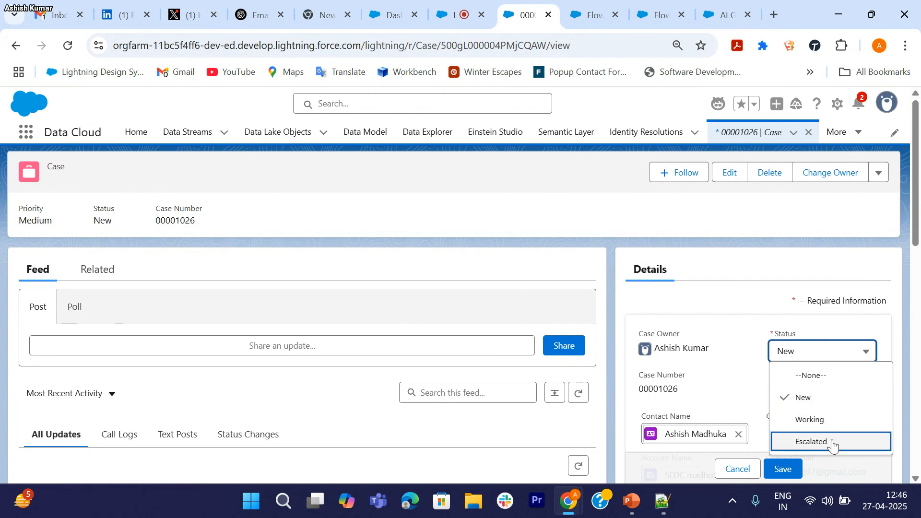
left_click(737, 470)
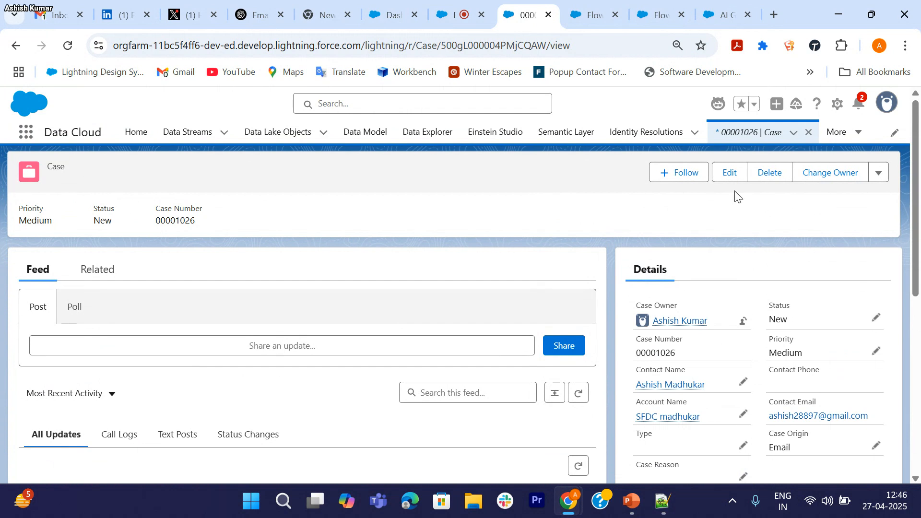
left_click(835, 106)
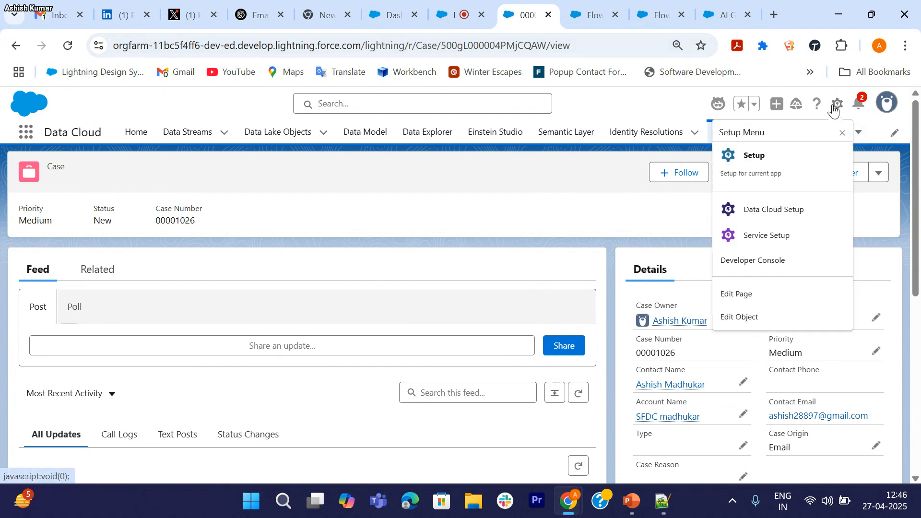
Step: Open the Case object's setup in Object Manager via Edit Object
left_click(747, 317)
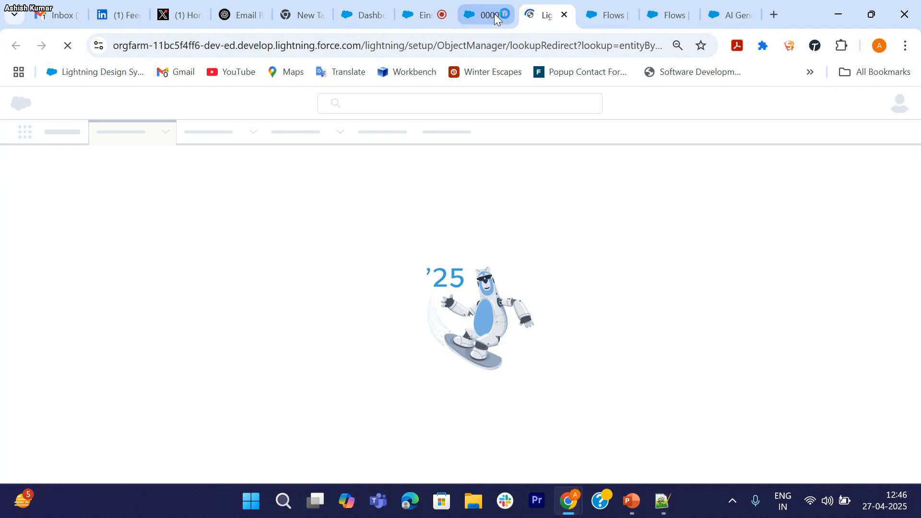
left_click(494, 13)
left_click(545, 24)
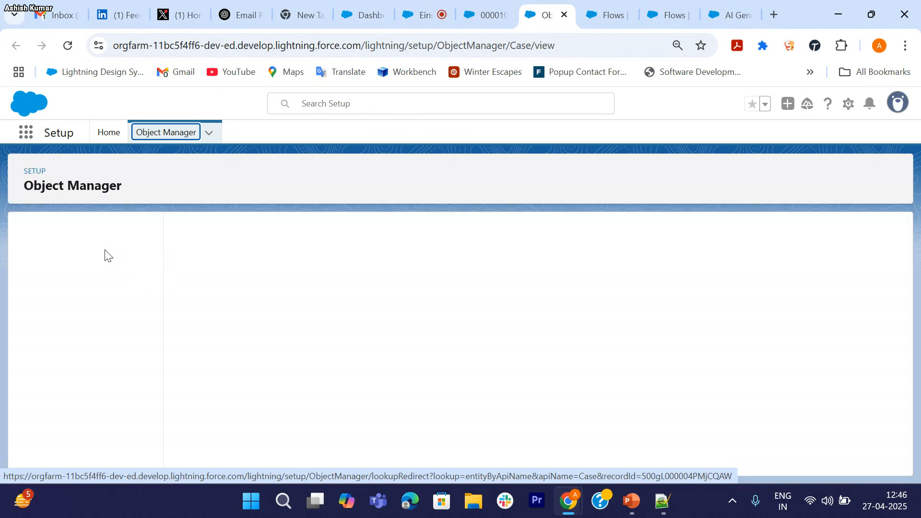
Step: Confirm the Case Status field's picklist values are New, Working, Escalated and Closed
left_click(73, 263)
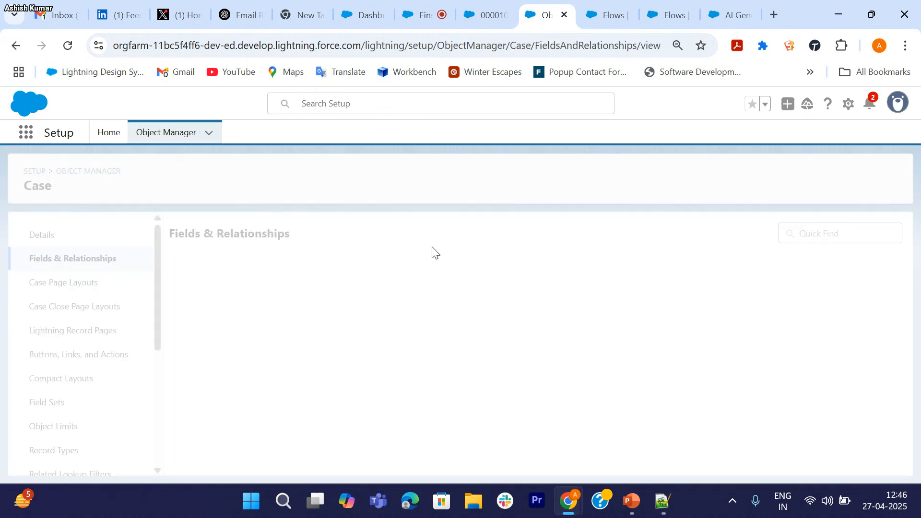
left_click(547, 236)
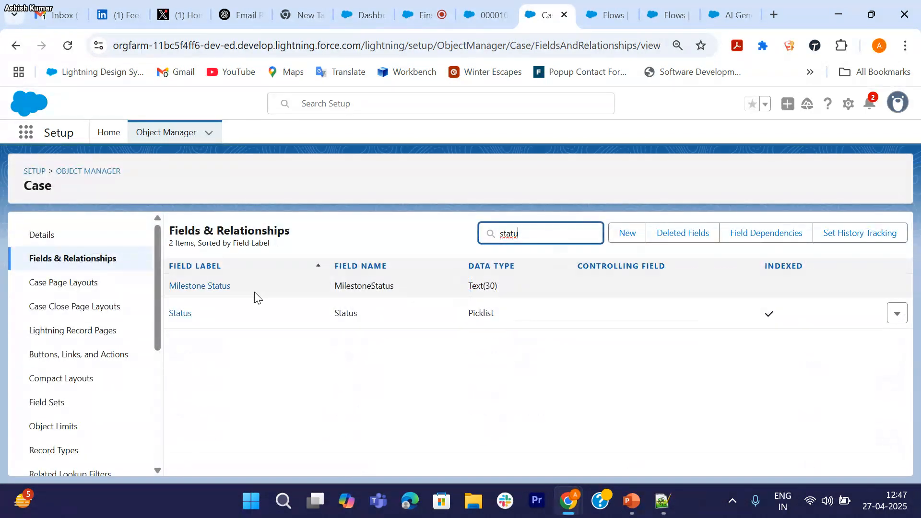
left_click(179, 316)
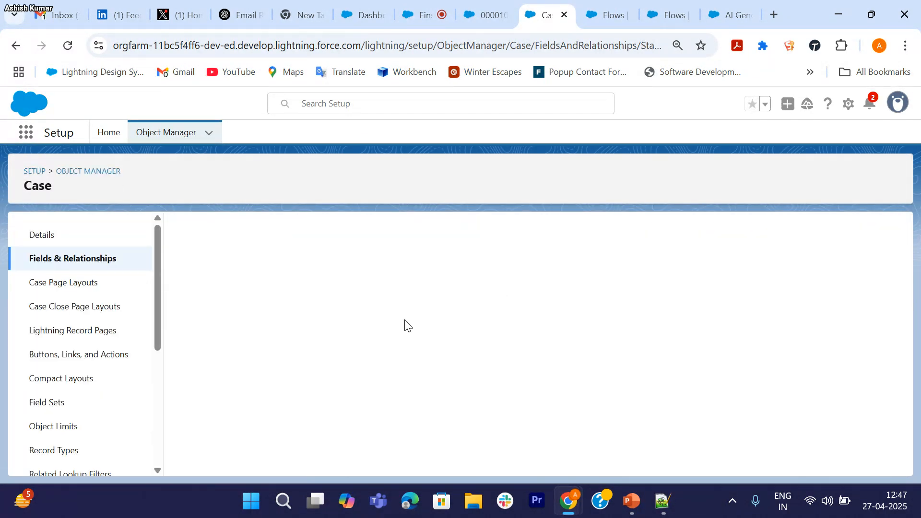
scroll(343, 370, "down", 6)
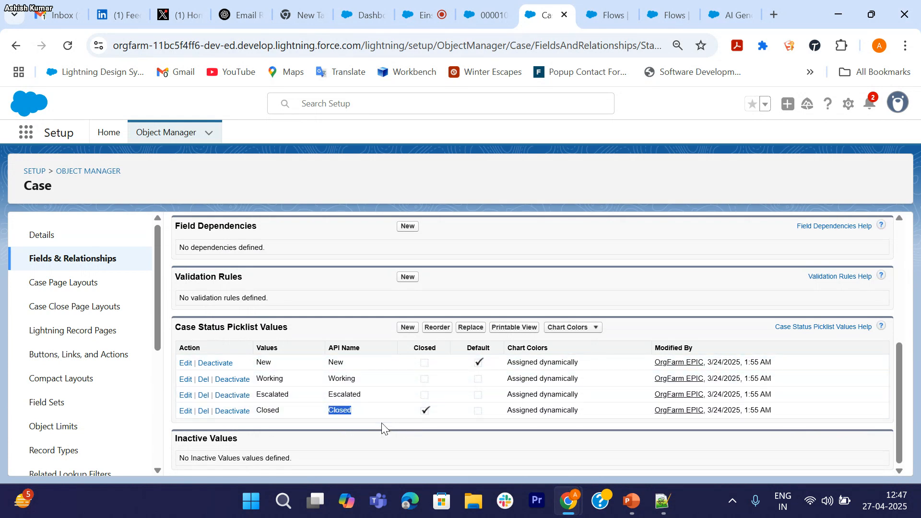
scroll(361, 410, "up", 2)
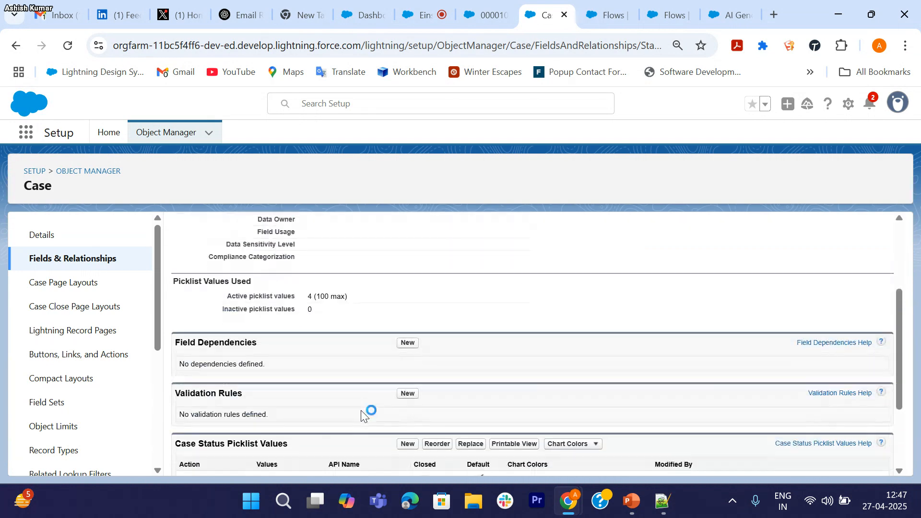
scroll(362, 410, "down", 3)
scroll(81, 364, "down", 3)
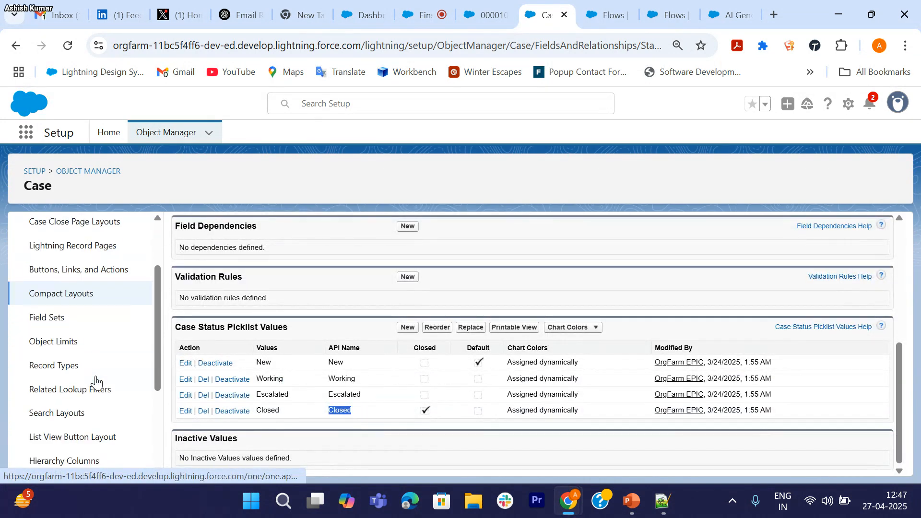
left_click(62, 340)
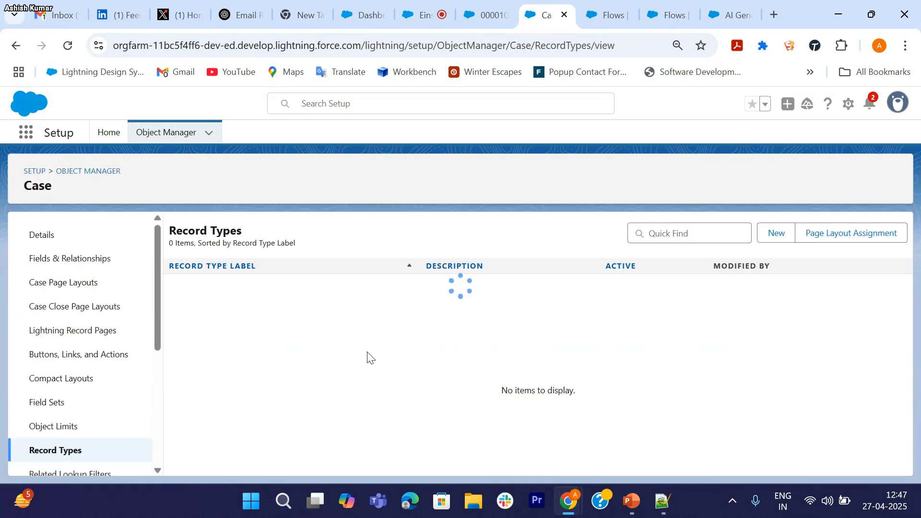
left_click(48, 236)
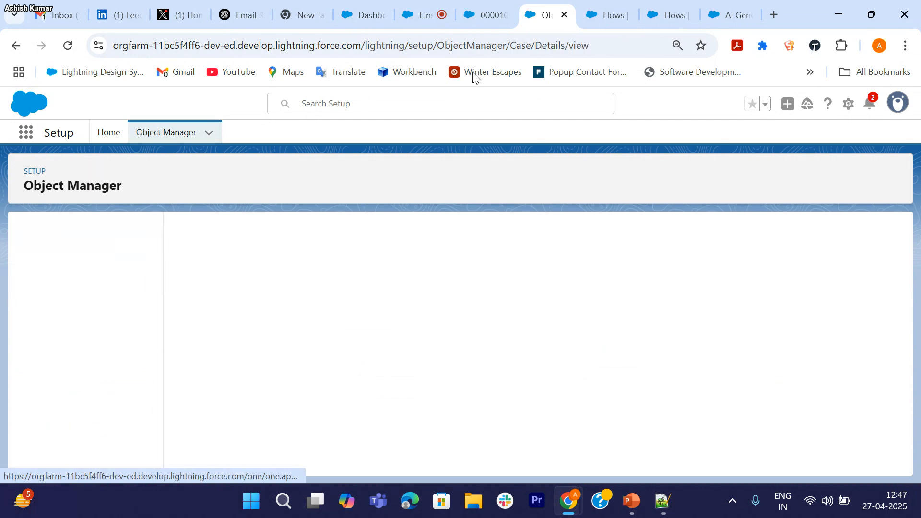
Step: Change case 00001026's Status inline from New to Working and save
left_click(486, 13)
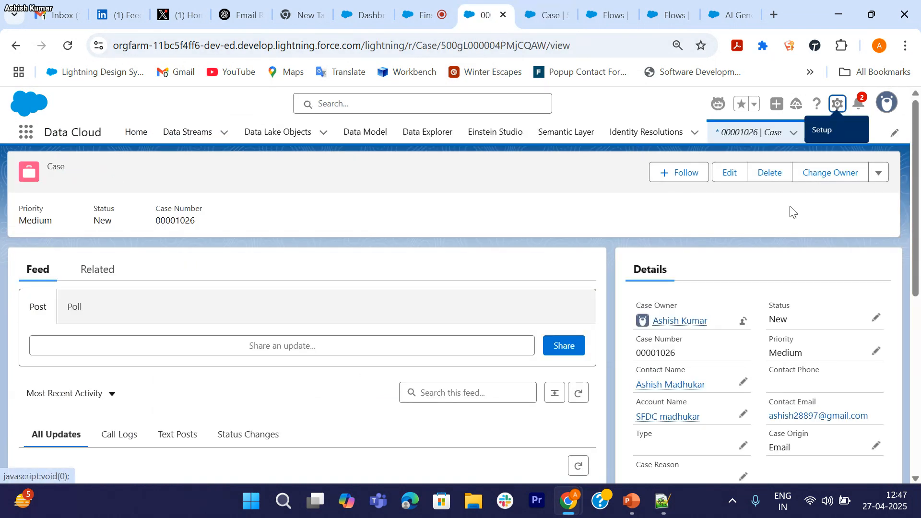
scroll(774, 355, "down", 5)
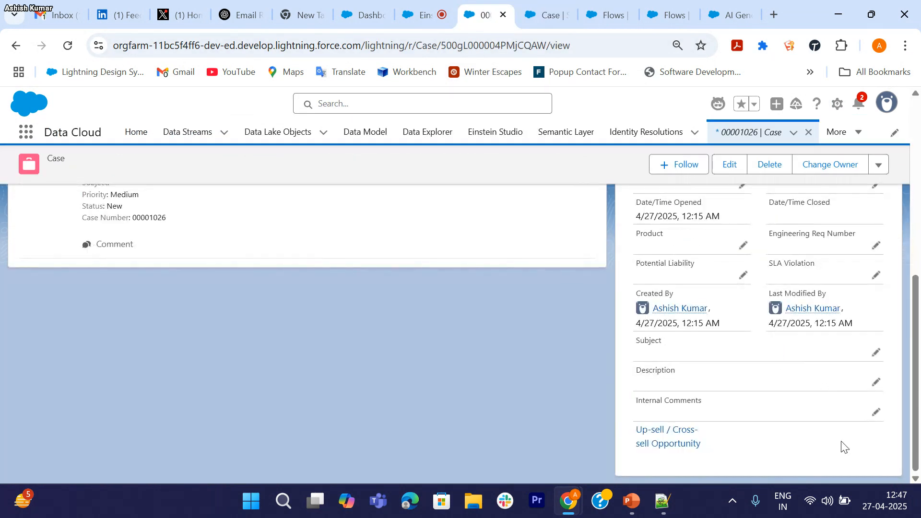
scroll(780, 382, "up", 10)
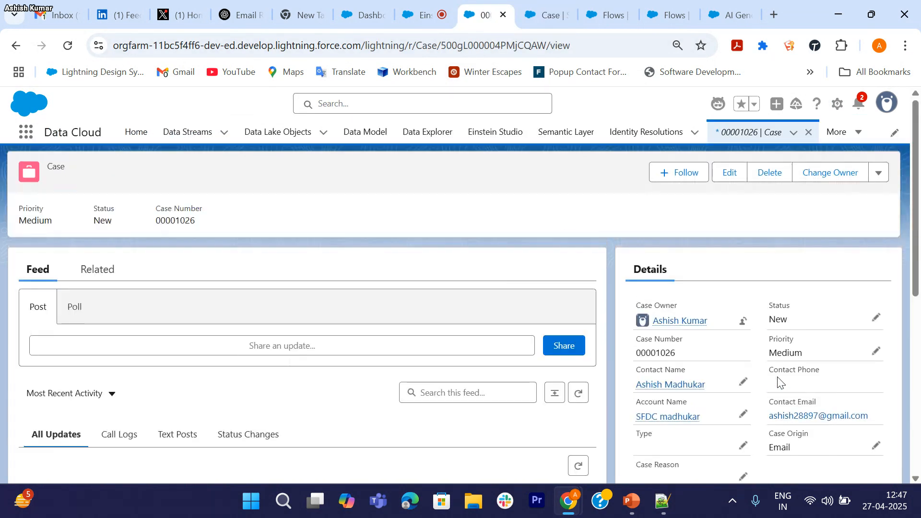
left_click(880, 173)
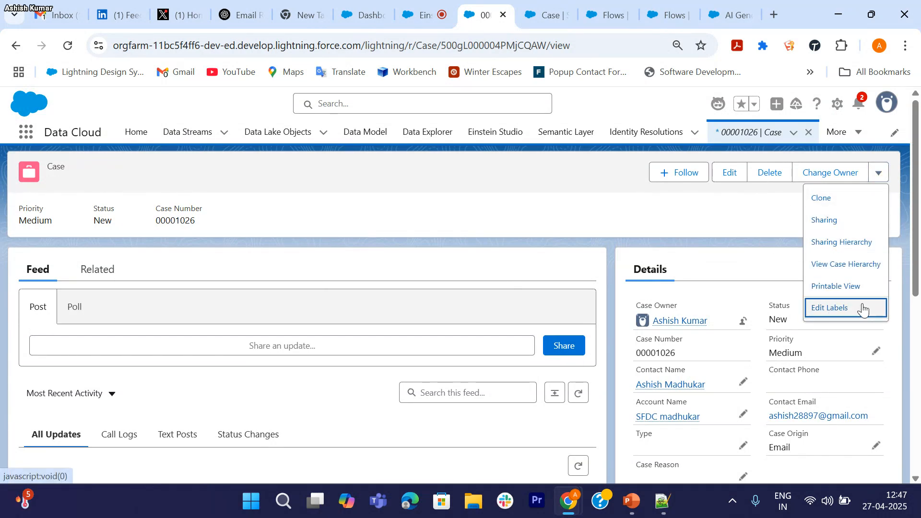
left_click(752, 250)
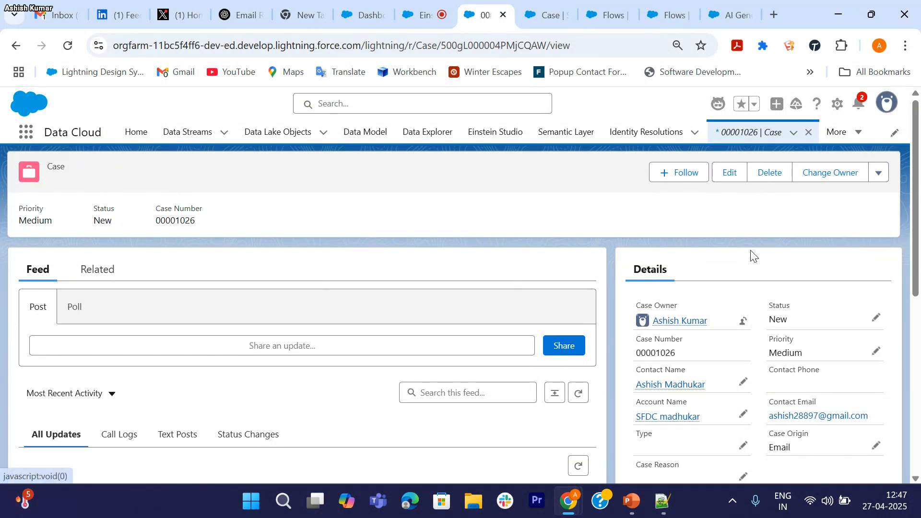
left_click(876, 319)
left_click(818, 359)
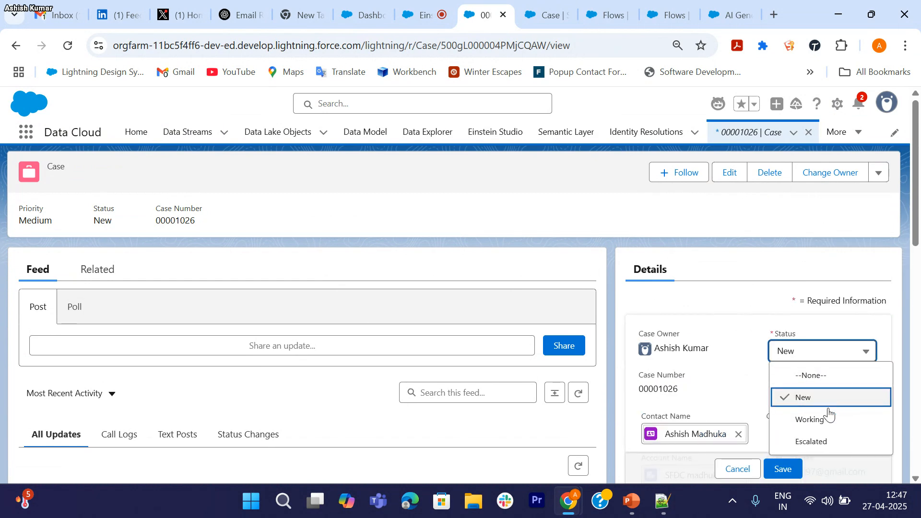
left_click(814, 419)
left_click(782, 469)
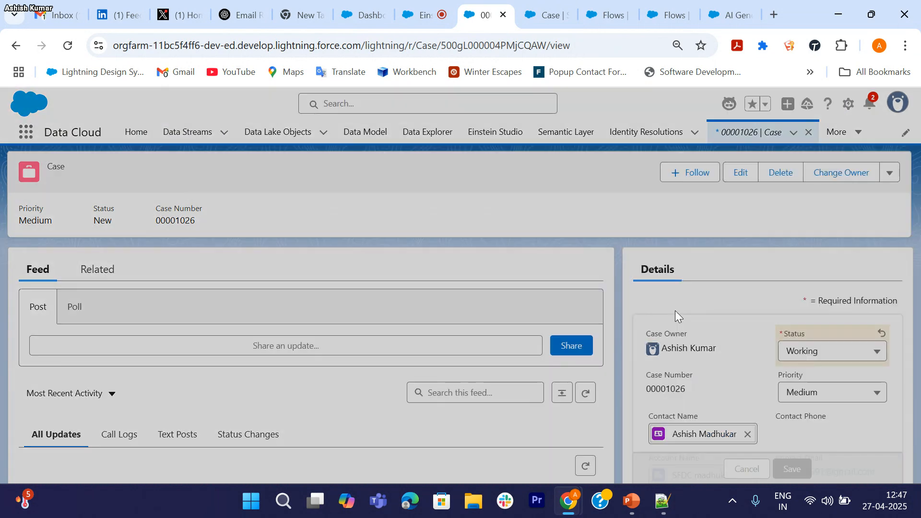
Step: Reopen the Status inline edit to review its values, then cancel without changes
scroll(674, 312, "down", 3)
scroll(791, 290, "up", 2)
scroll(791, 290, "up", 1)
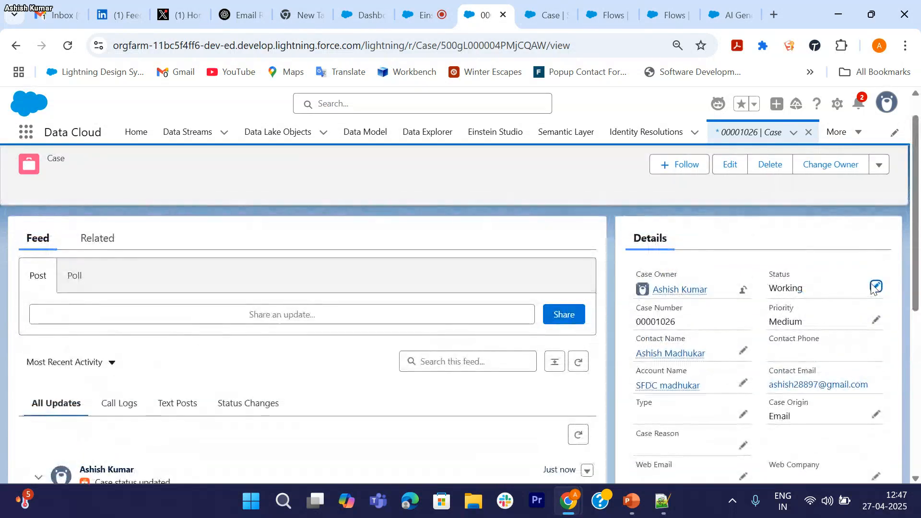
left_click(876, 287)
left_click(829, 321)
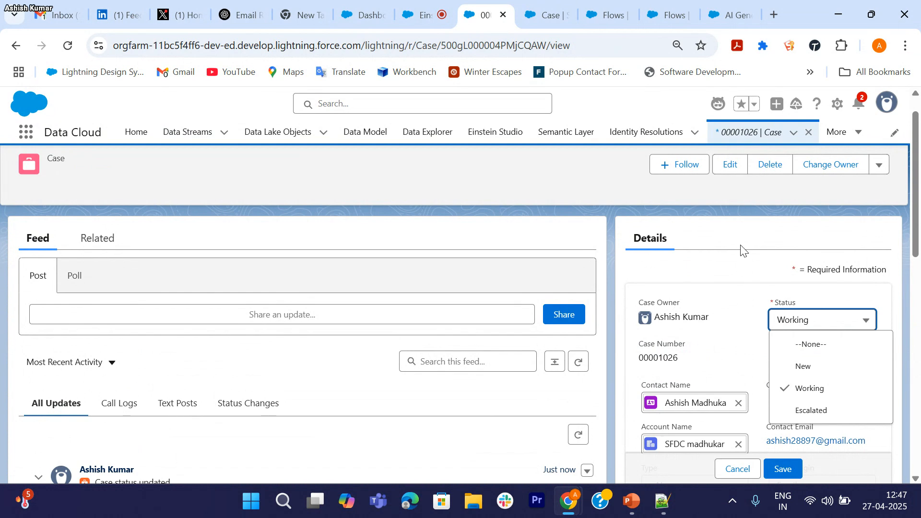
scroll(772, 249, "down", 7)
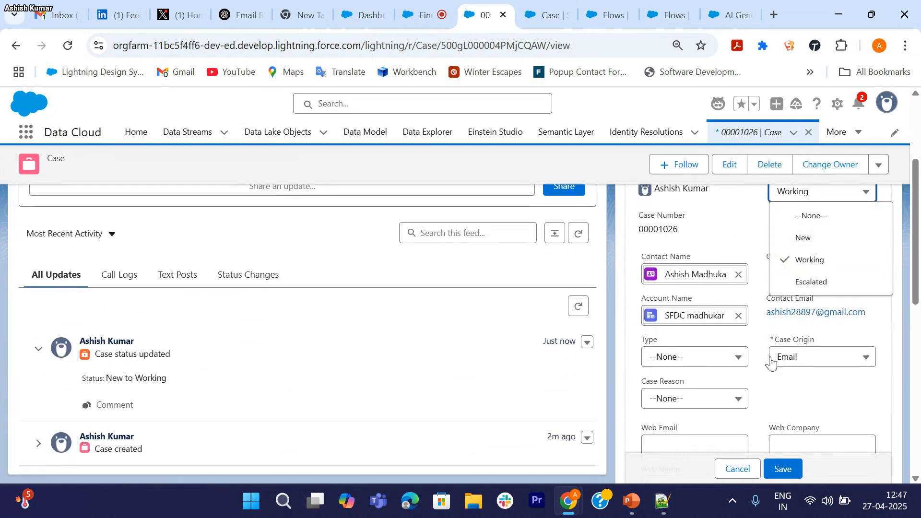
scroll(771, 357, "down", 3)
scroll(771, 358, "up", 15)
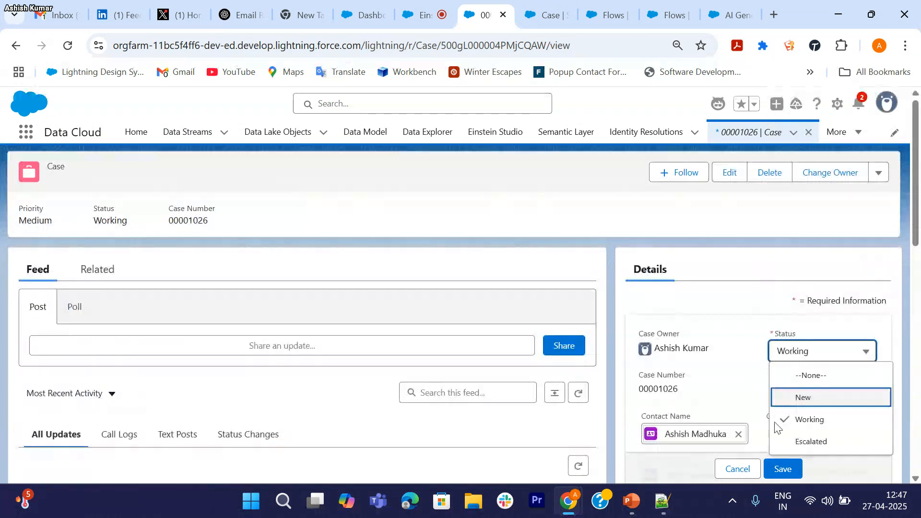
left_click(734, 468)
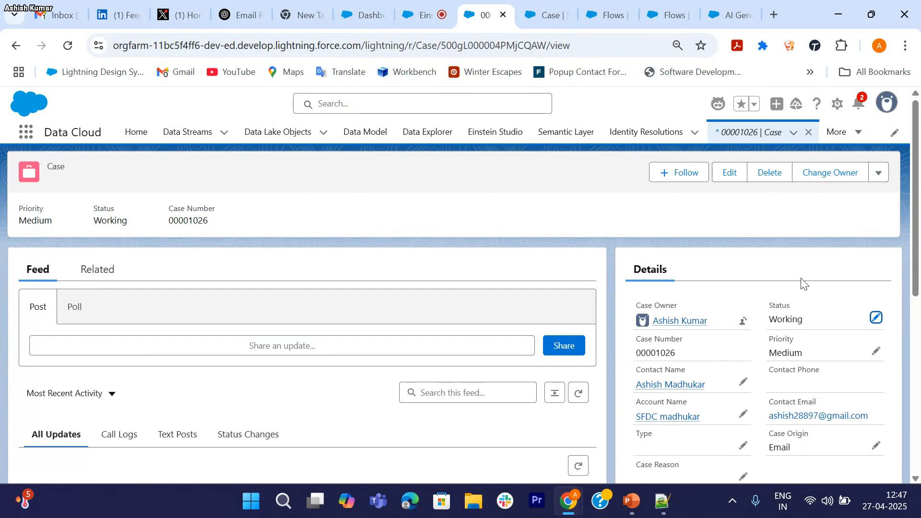
Step: Review the Status values in the full case Edit form and close it without saving
left_click(879, 177)
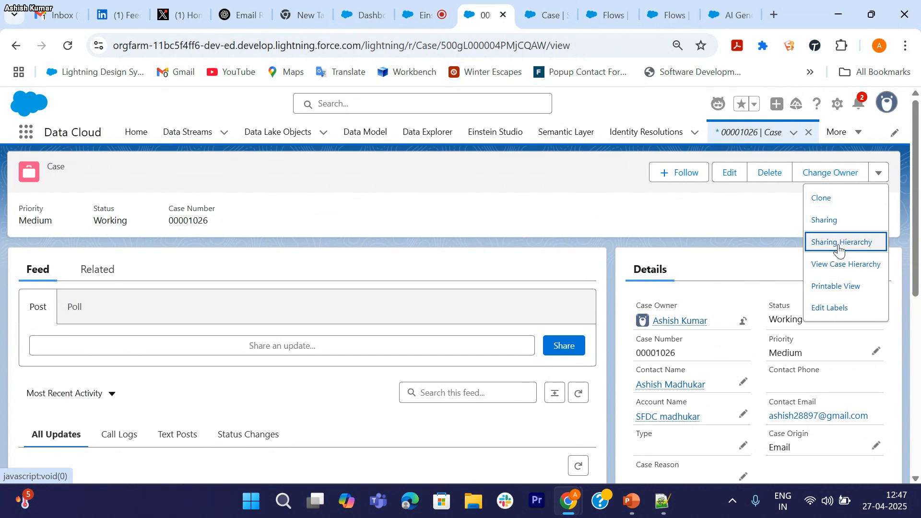
left_click(730, 174)
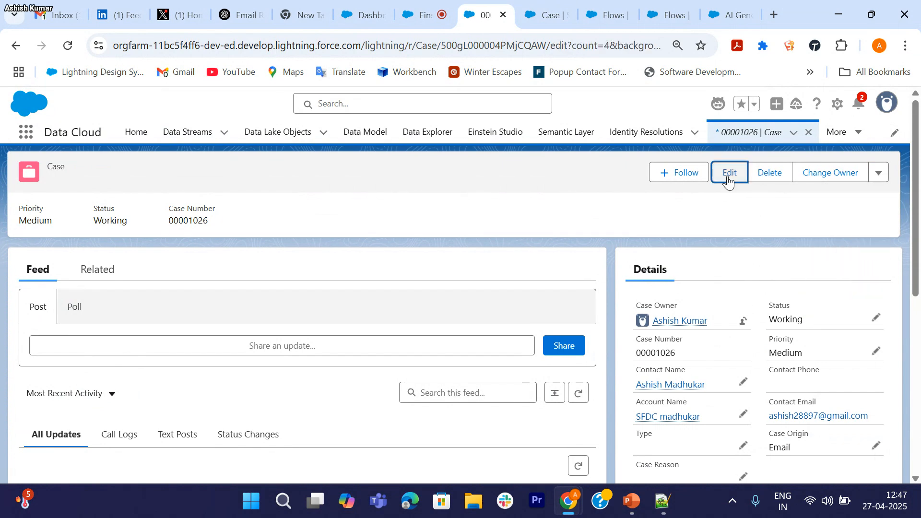
scroll(617, 286, "down", 1)
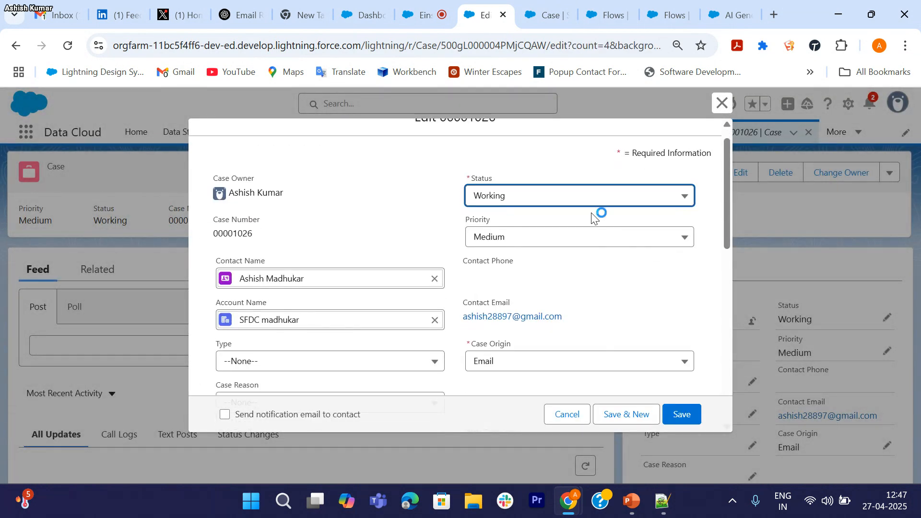
left_click(582, 208)
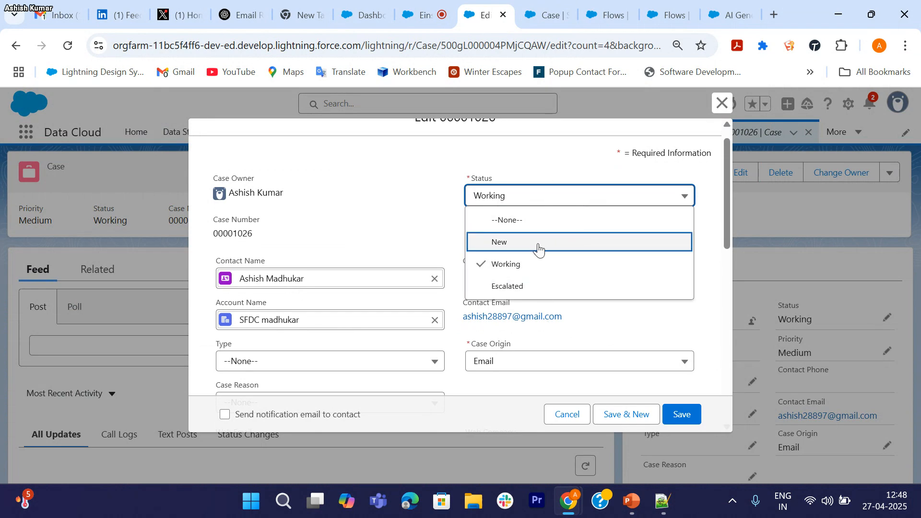
left_click(721, 108)
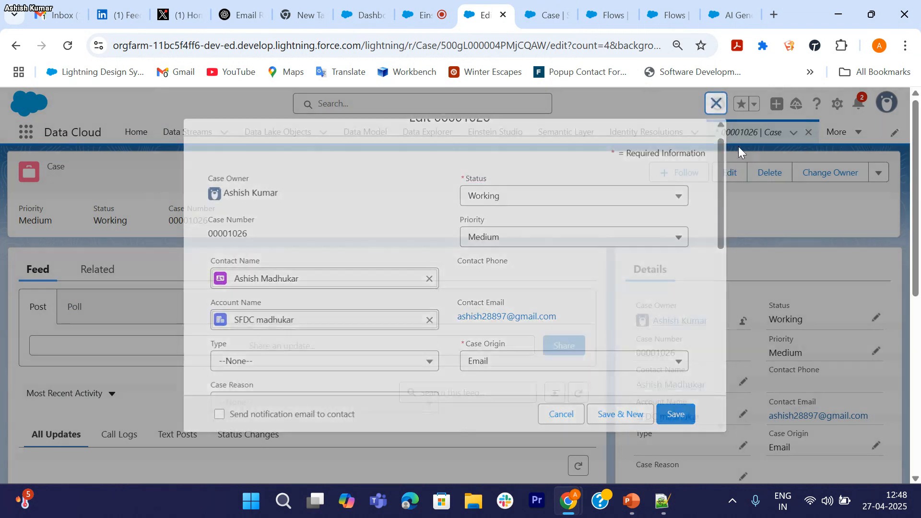
Step: Glance at the case's additional actions, then switch to the Setup Flows page
scroll(739, 346, "down", 6)
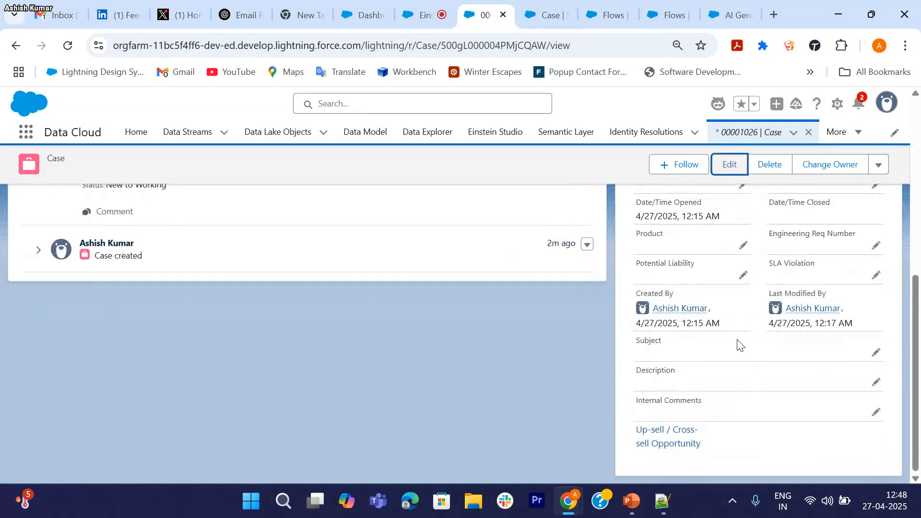
scroll(739, 346, "up", 7)
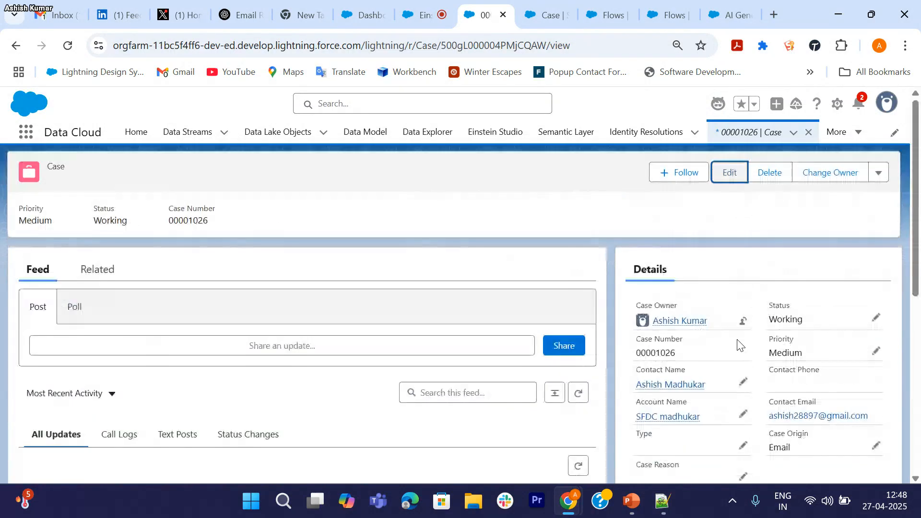
left_click(879, 174)
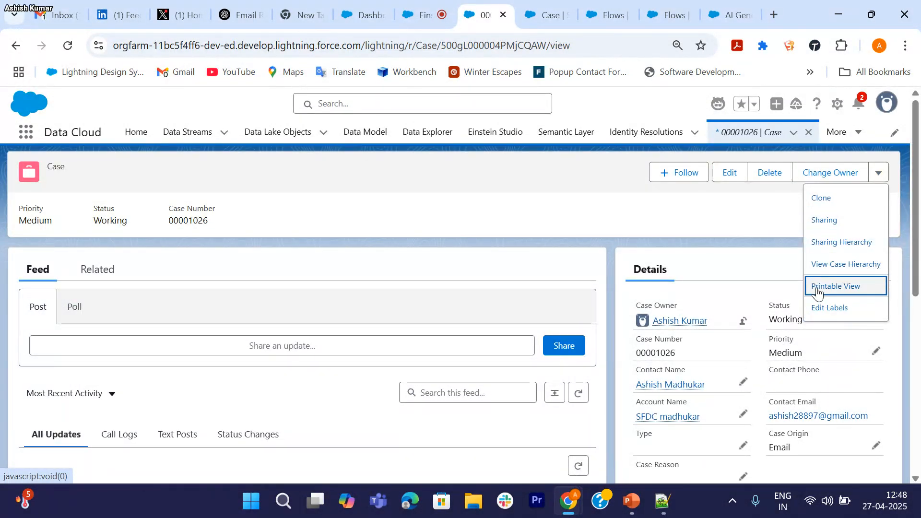
left_click(750, 239)
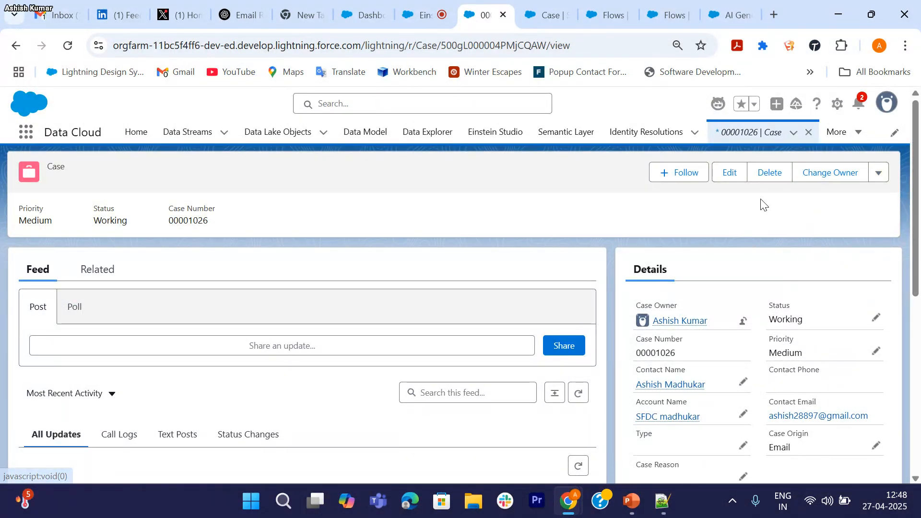
left_click(618, 15)
Step: Open the AI-generated flow in Flow Builder and edit its Start trigger settings
left_click(667, 19)
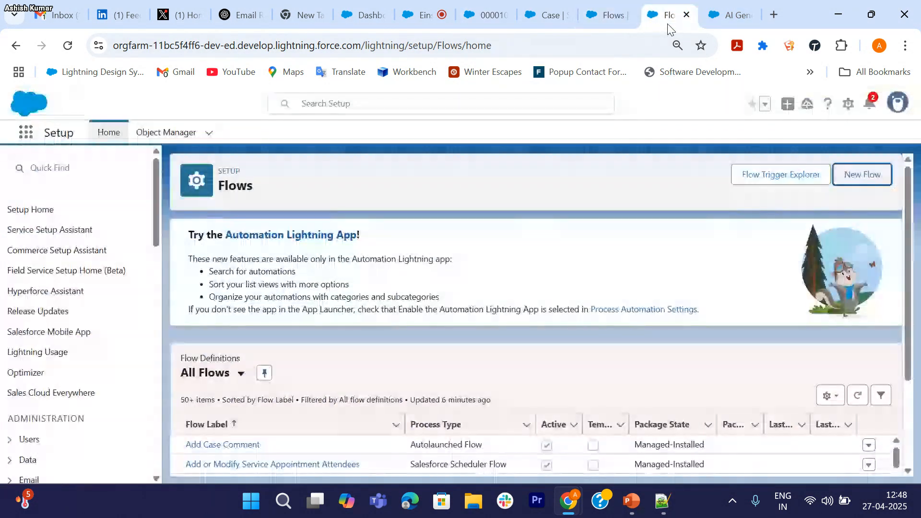
left_click(743, 15)
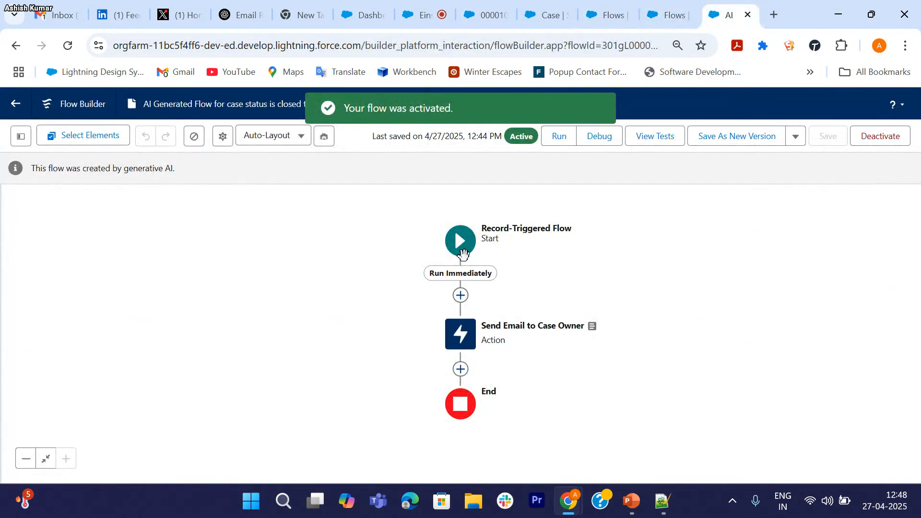
left_click(460, 247)
left_click(544, 310)
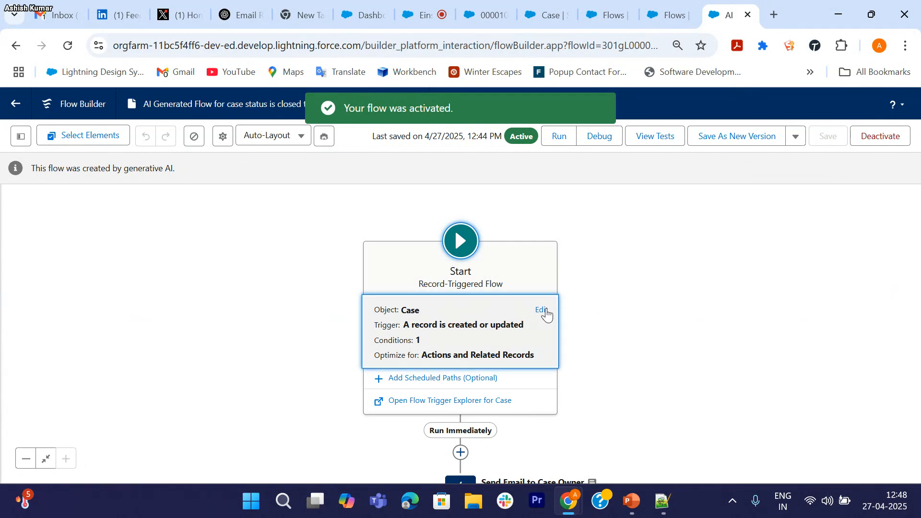
scroll(693, 343, "down", 7)
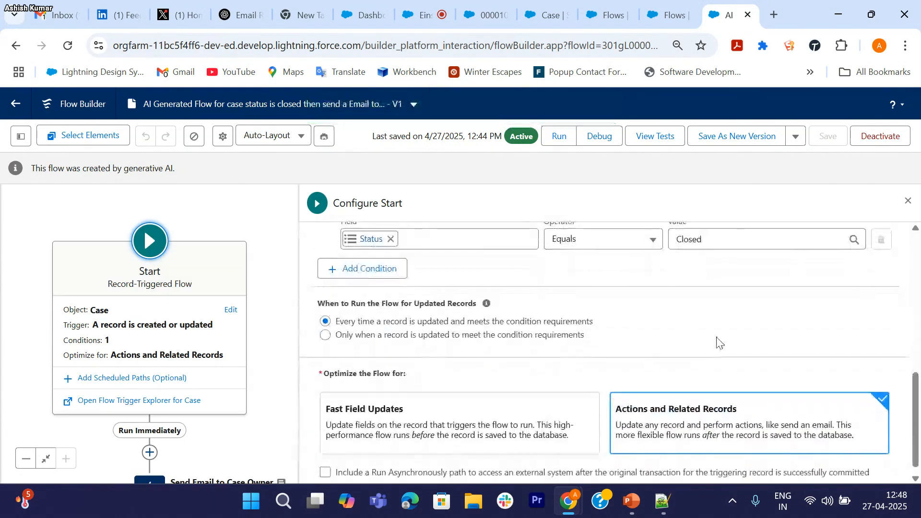
Step: Change the Status condition value from Closed to Escalated and close Configure Start
left_click(723, 245)
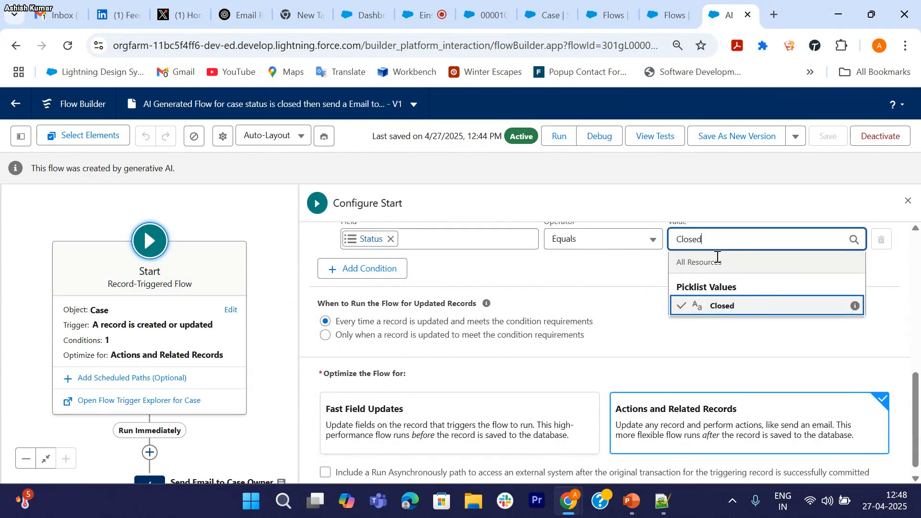
key("BackSpace")
key("BackSpace")
key("BackSpace")
key("BackSpace")
key("BackSpace")
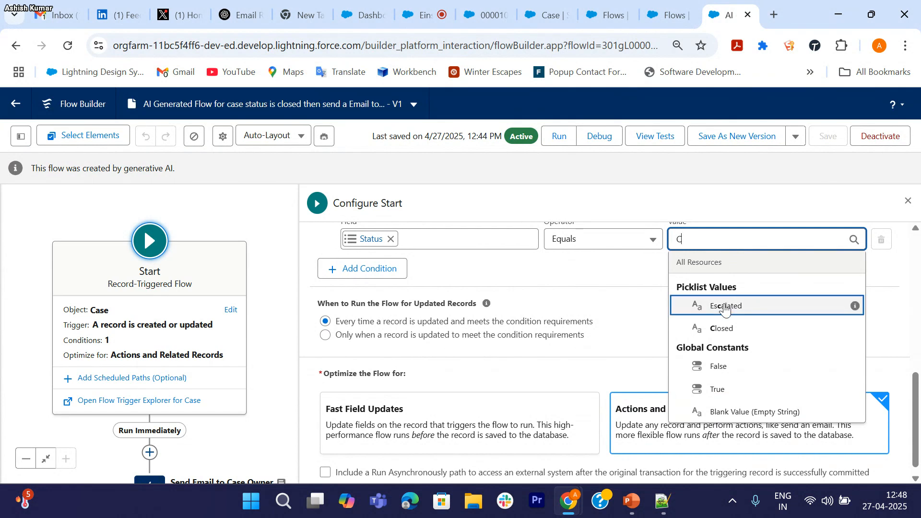
left_click(726, 306)
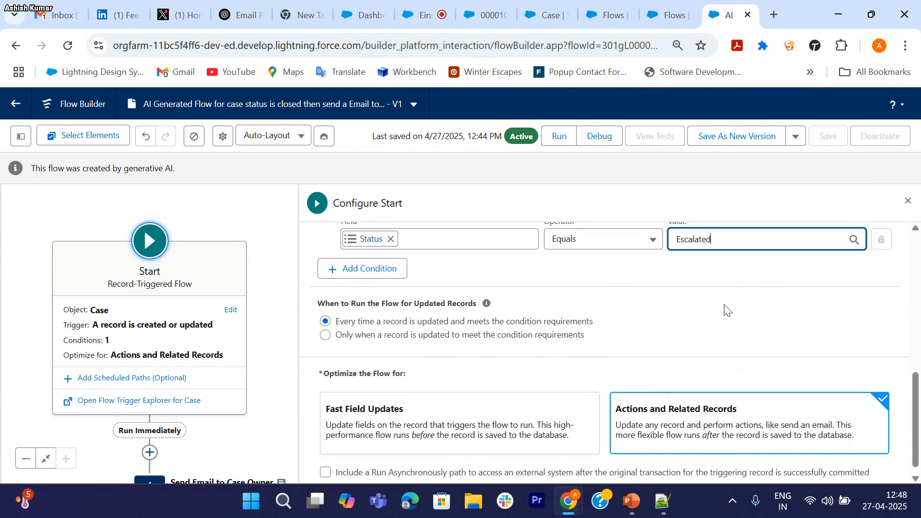
left_click(550, 284)
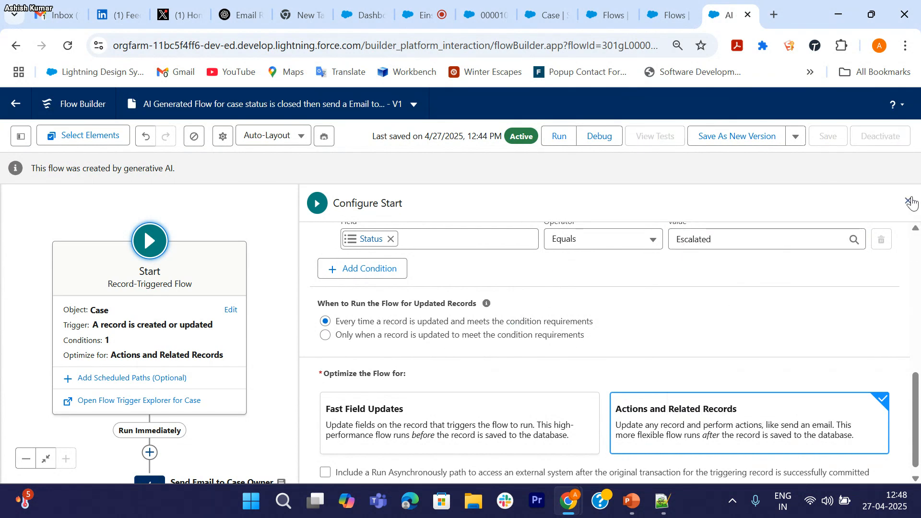
left_click(910, 200)
left_click_drag(398, 323, 407, 208)
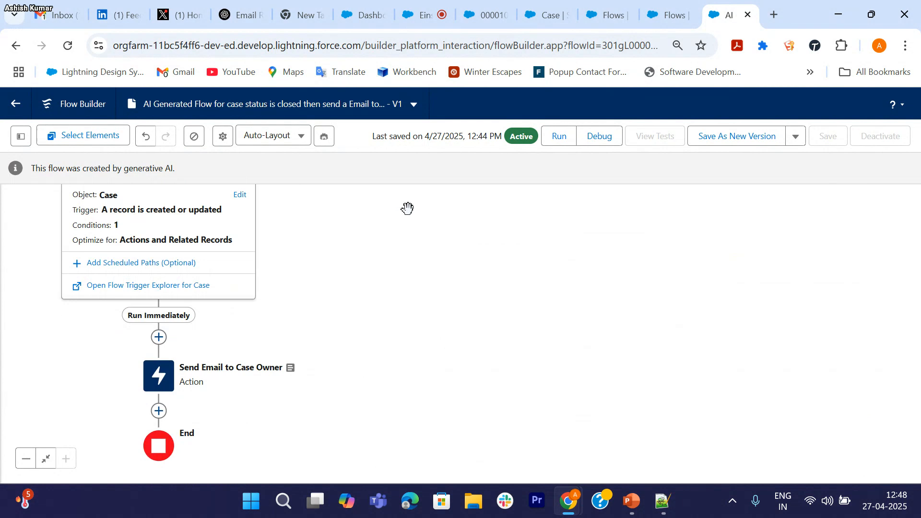
Step: Edit the Send Email action so its body reads 'Your case status is Escalated.'
left_click(147, 371)
left_click(159, 368)
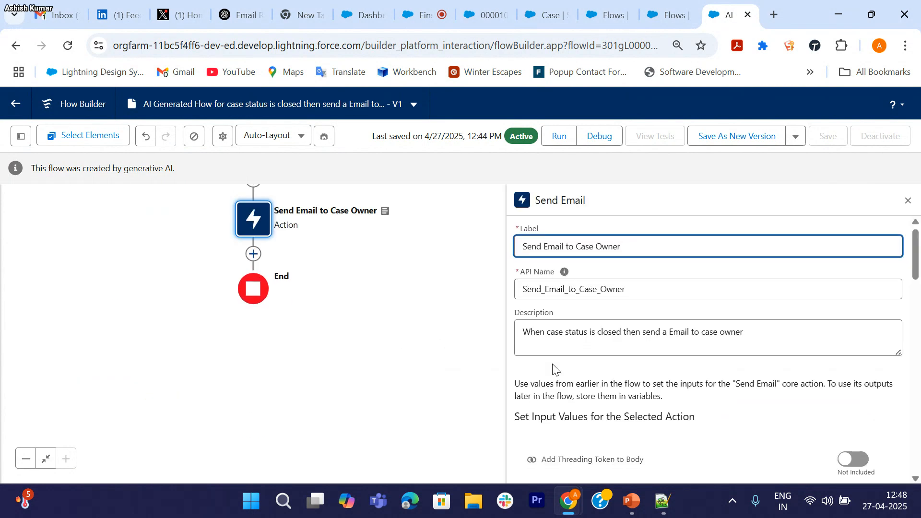
scroll(552, 369, "down", 6)
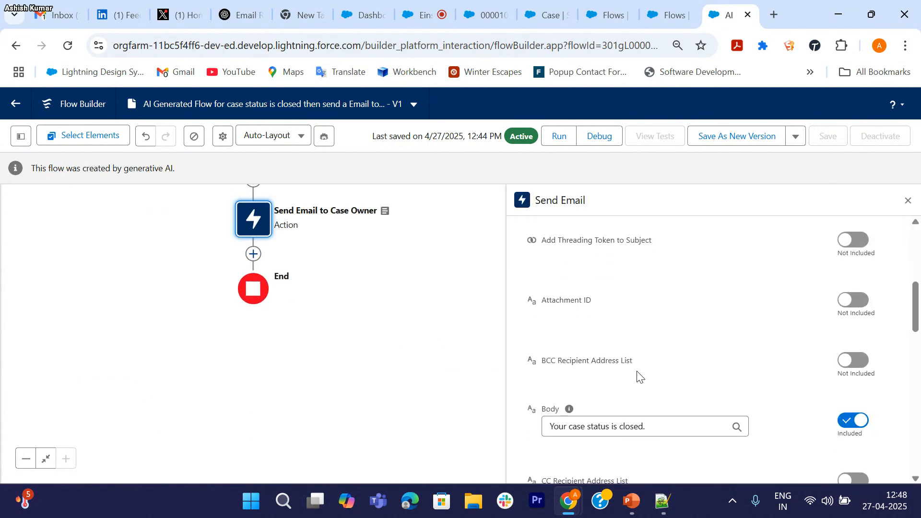
scroll(667, 380, "down", 1)
left_click(643, 361)
key("BackSpace")
key("BackSpace")
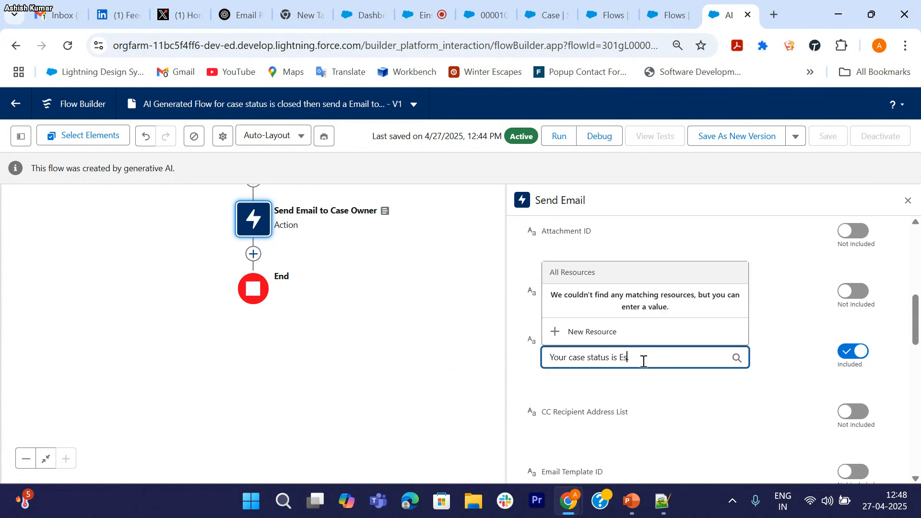
scroll(643, 361, "down", 1)
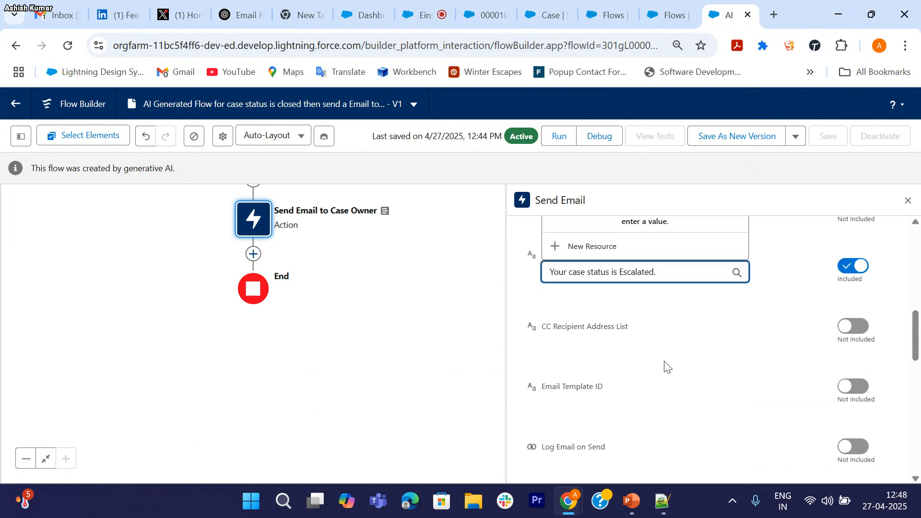
left_click(674, 312)
Step: Delete 'Closed' from the email subject 'Case Status Closed'
scroll(712, 374, "down", 9)
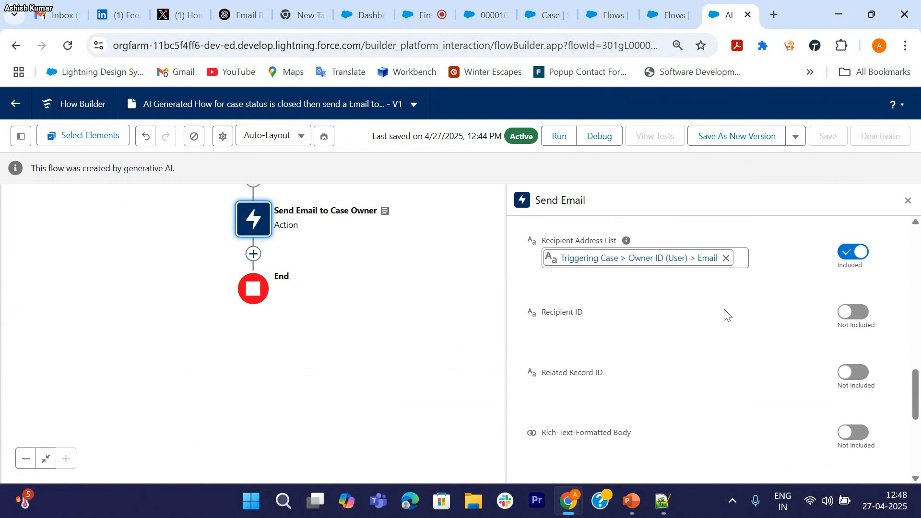
left_click(628, 347)
key("BackSpace")
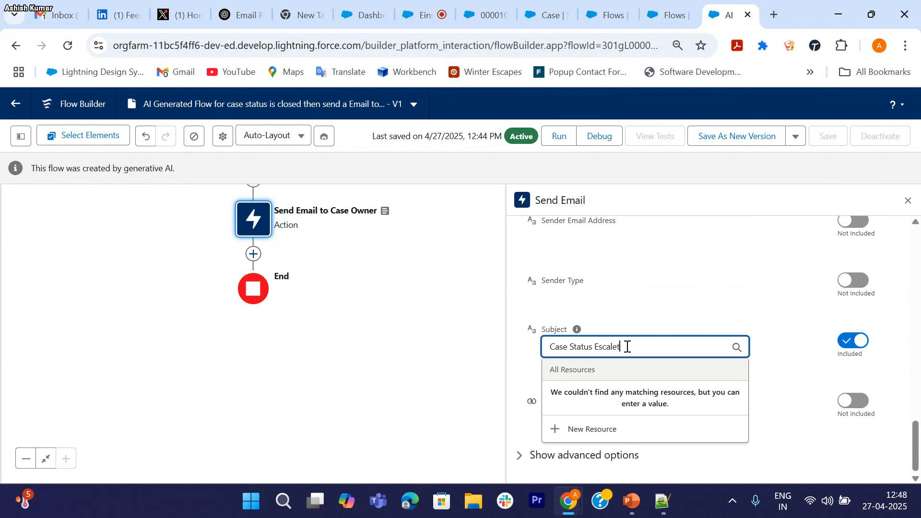
Step: Save the flow with subject 'Case Status Escaleted' as Version 2 and activate it
left_click(701, 302)
scroll(711, 247, "up", 10)
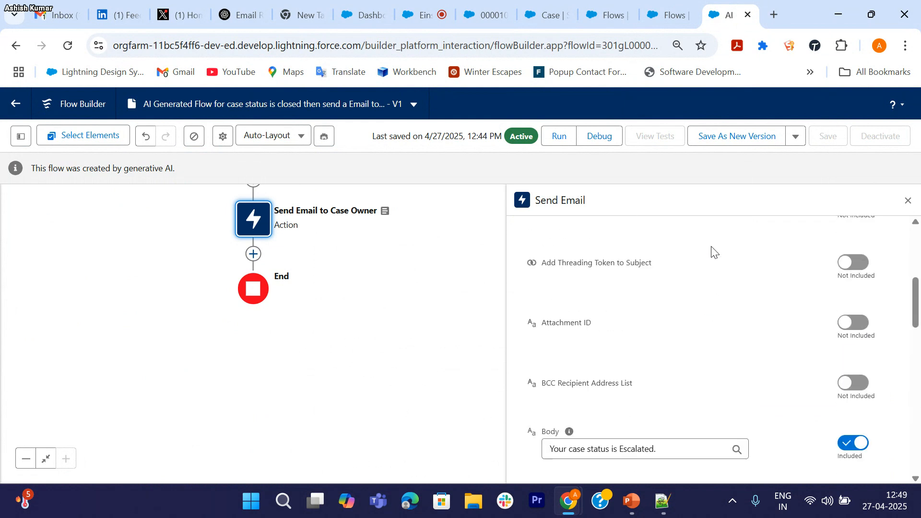
left_click(755, 139)
left_click(709, 386)
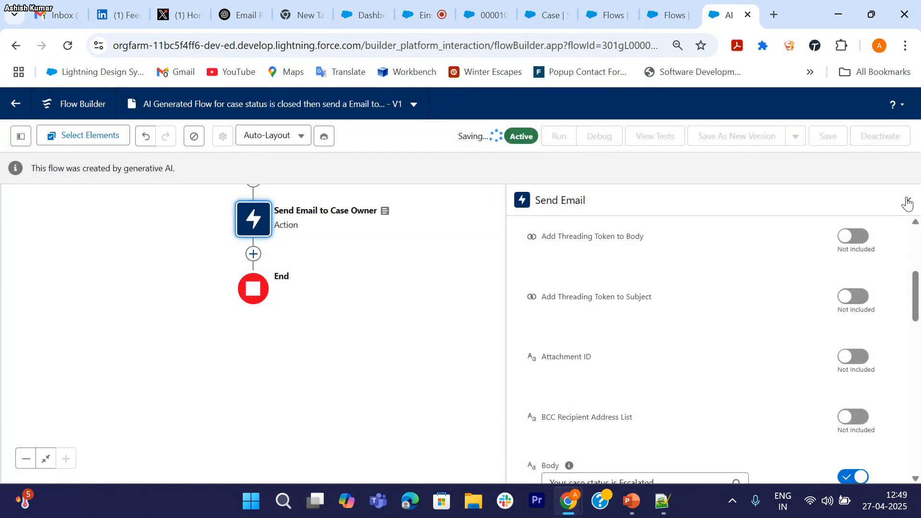
left_click(908, 202)
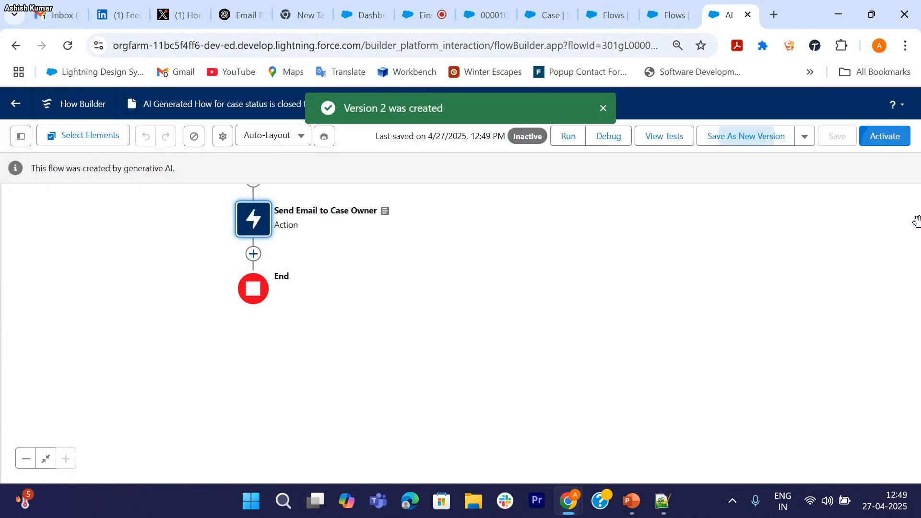
left_click(885, 138)
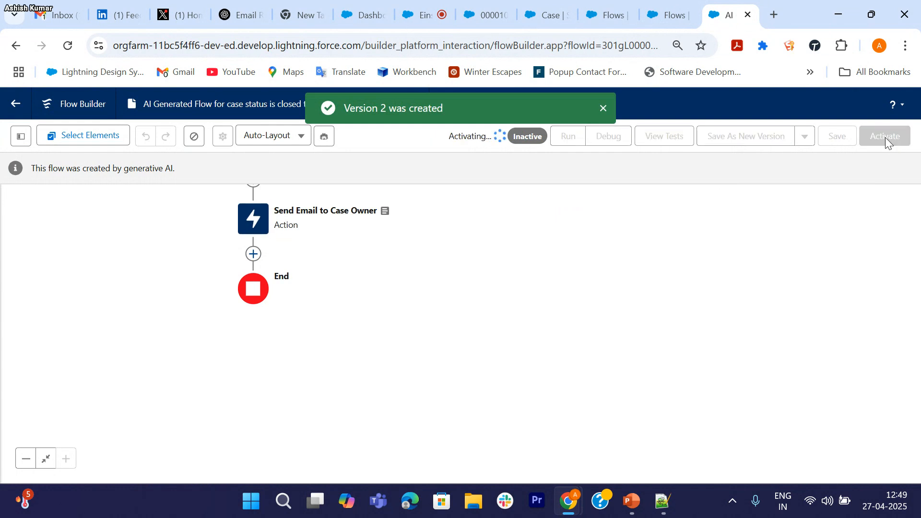
Step: Change case 00001026's Status from Working to Escalated and save the record
left_click(492, 21)
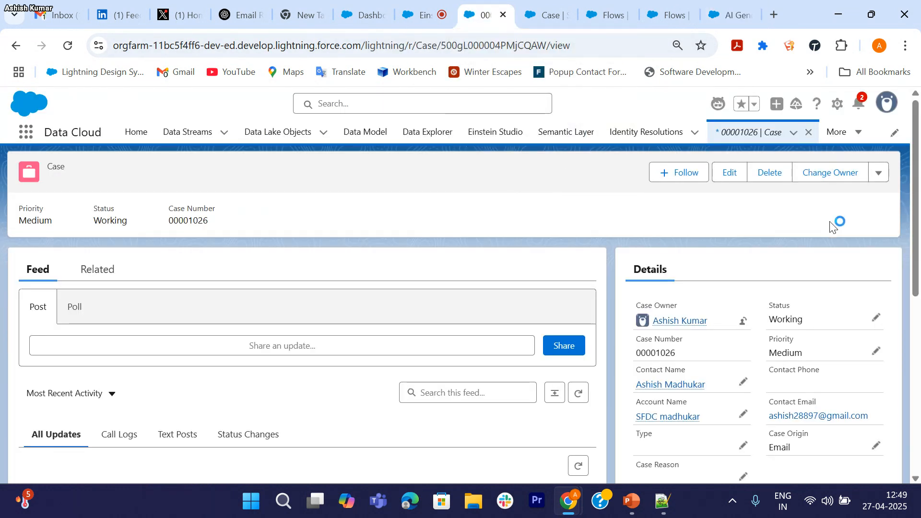
left_click(876, 318)
scroll(751, 305, "down", 2)
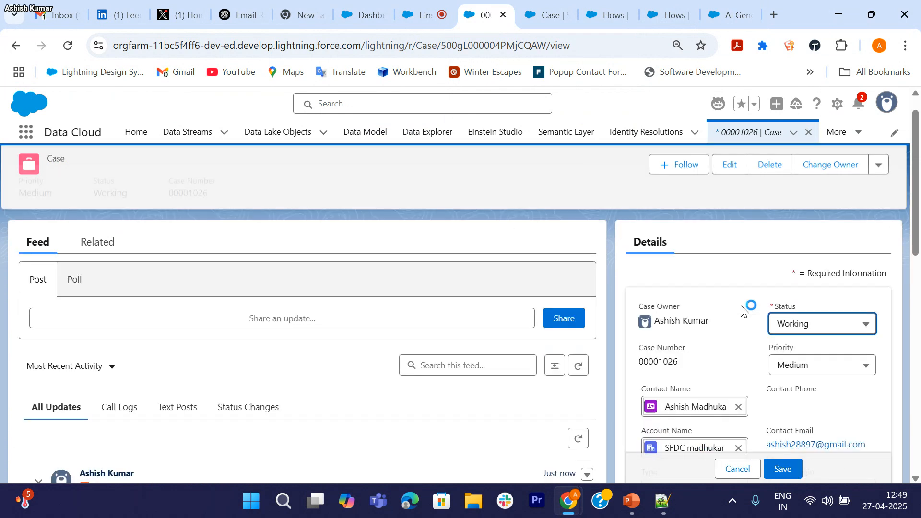
left_click(802, 282)
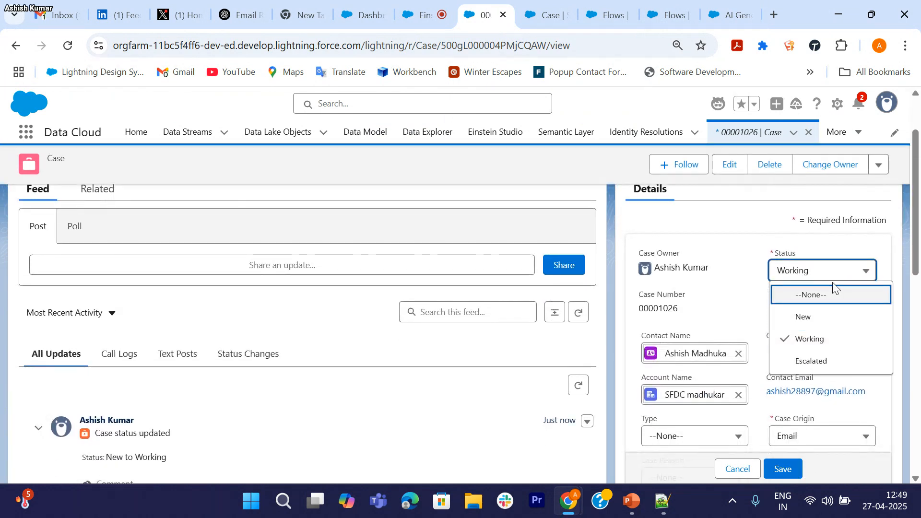
left_click(817, 361)
scroll(816, 364, "down", 1)
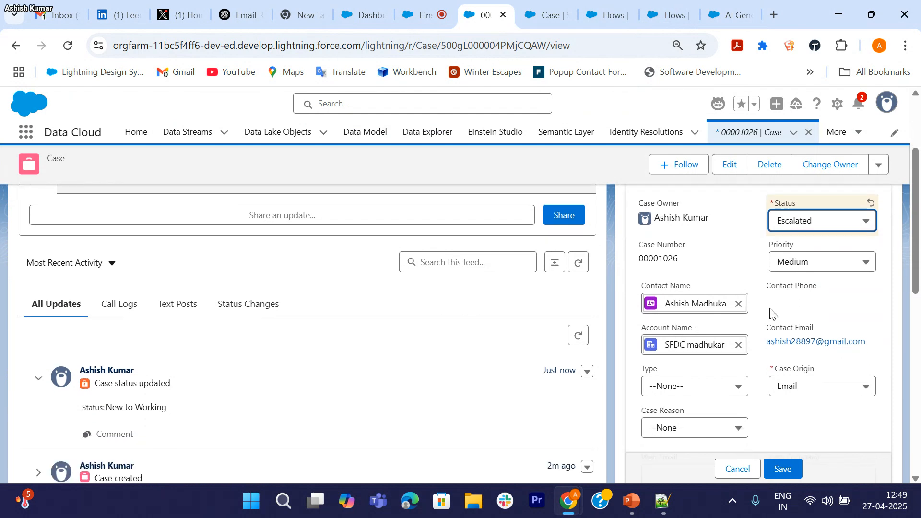
left_click(782, 470)
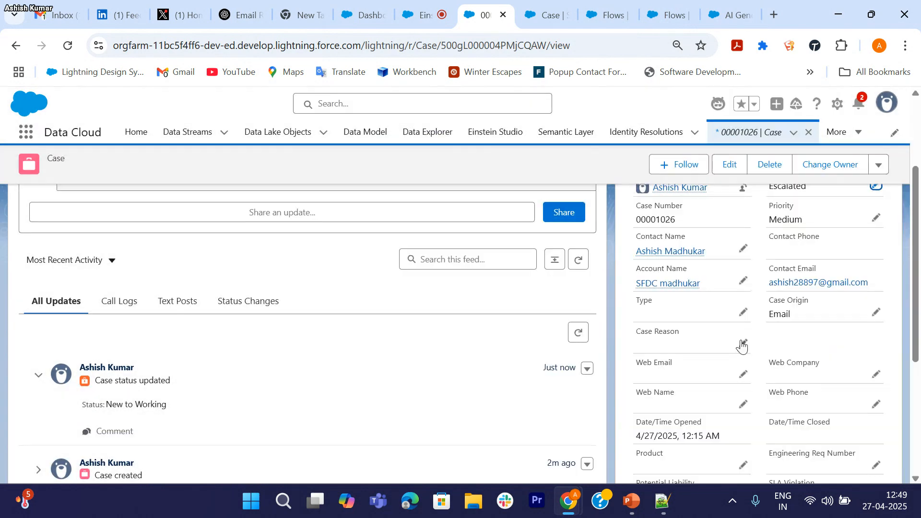
Step: Review the updated case record, then go to the Gmail inbox
scroll(748, 266, "up", 3)
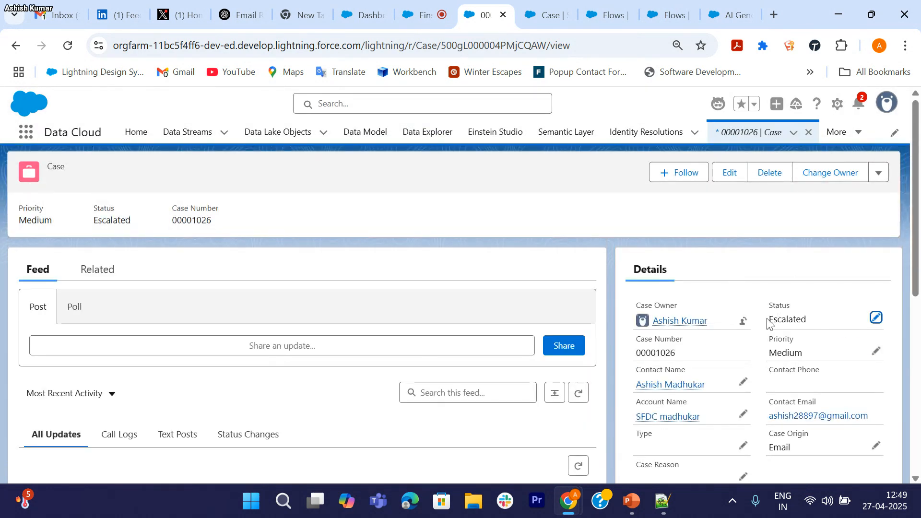
left_click_drag(769, 319, 805, 323)
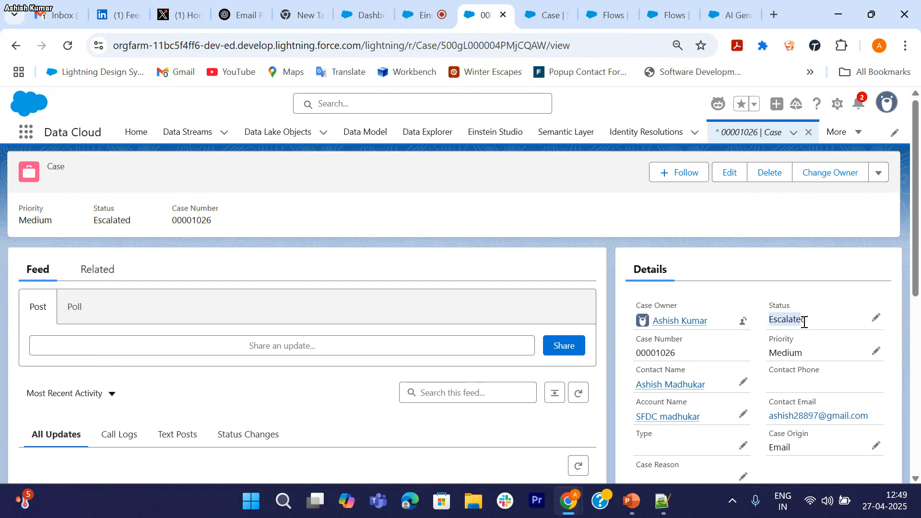
scroll(693, 350, "down", 2)
scroll(693, 350, "down", 5)
scroll(693, 360, "up", 7)
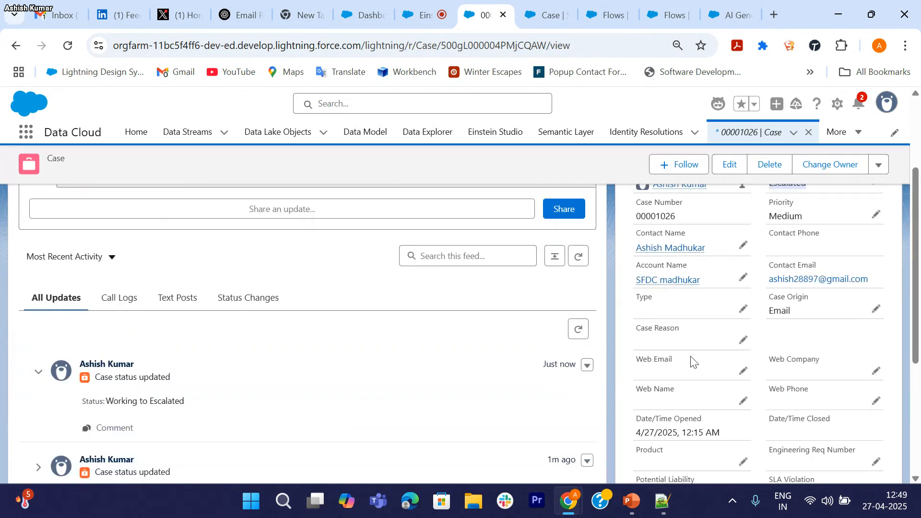
left_click(56, 14)
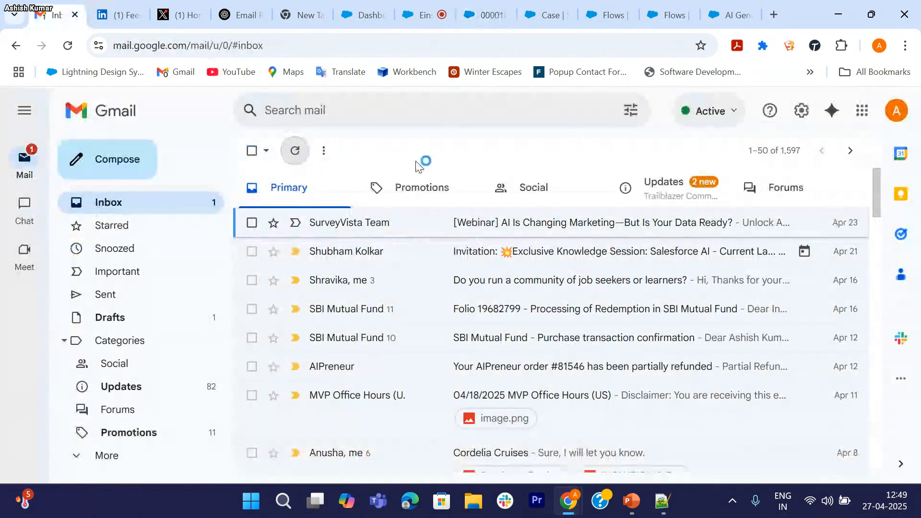
Step: Refresh Gmail and check the Primary and Updates categories for the escalation email
left_click(293, 153)
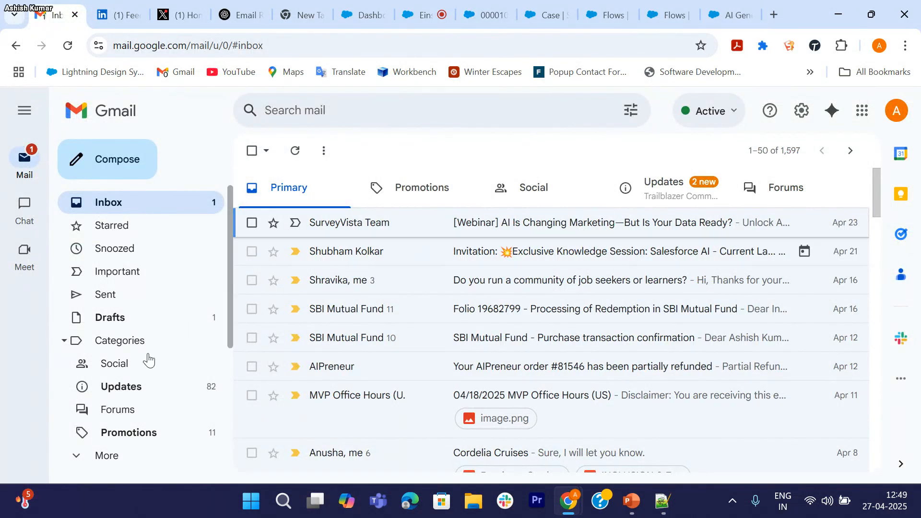
scroll(119, 367, "down", 3)
scroll(121, 369, "down", 1)
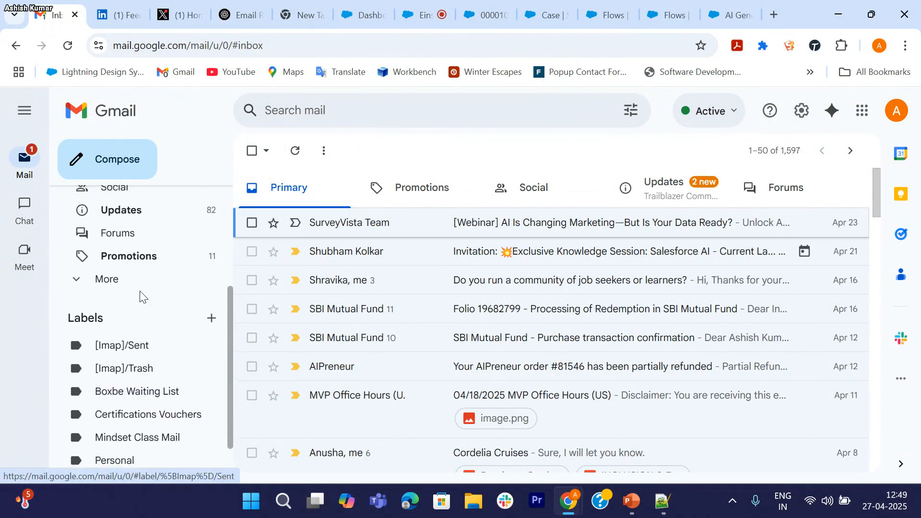
scroll(106, 346, "up", 4)
left_click(664, 190)
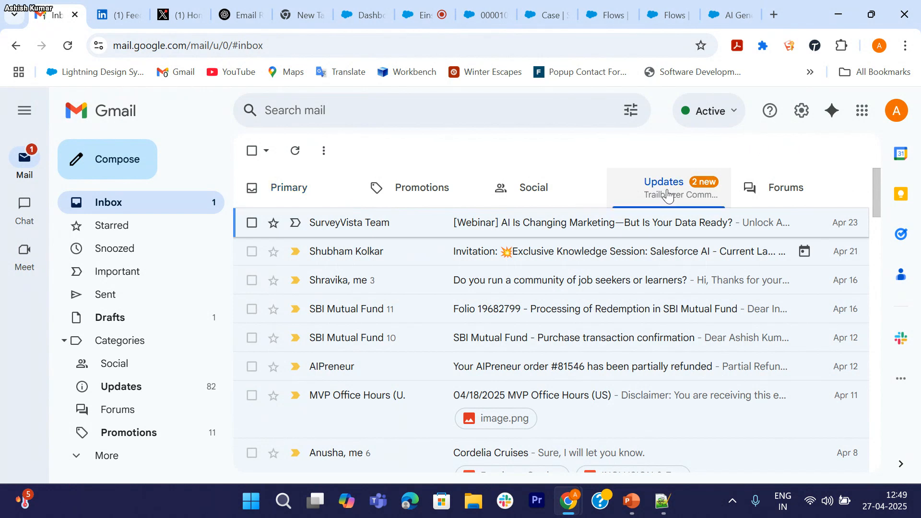
left_click(274, 188)
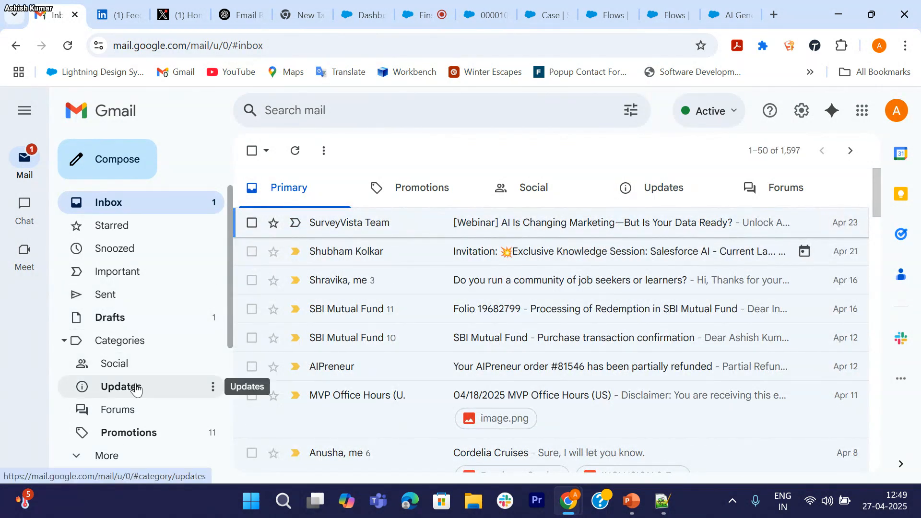
scroll(134, 381, "down", 2)
Step: Find the 'Case Status Escaleted' email in Spam, mark it not spam, and return to Inbox
left_click(77, 371)
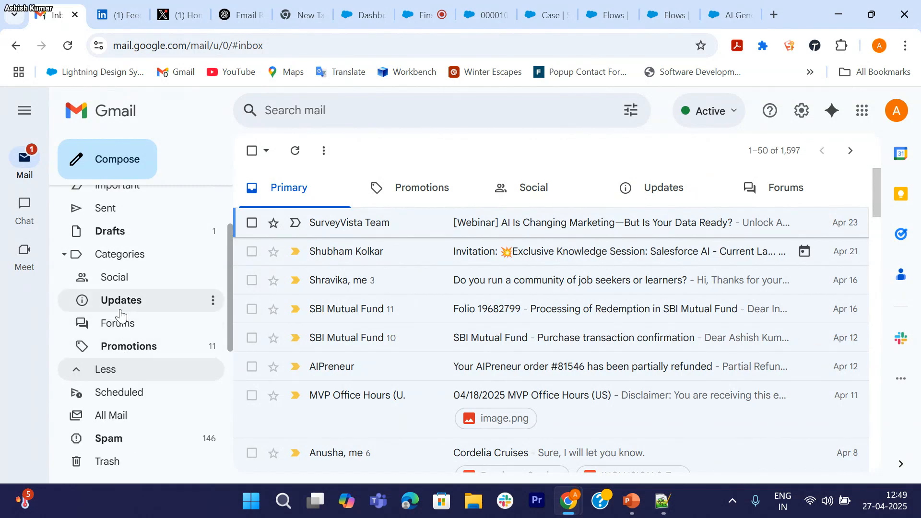
scroll(121, 317, "down", 2)
left_click(114, 354)
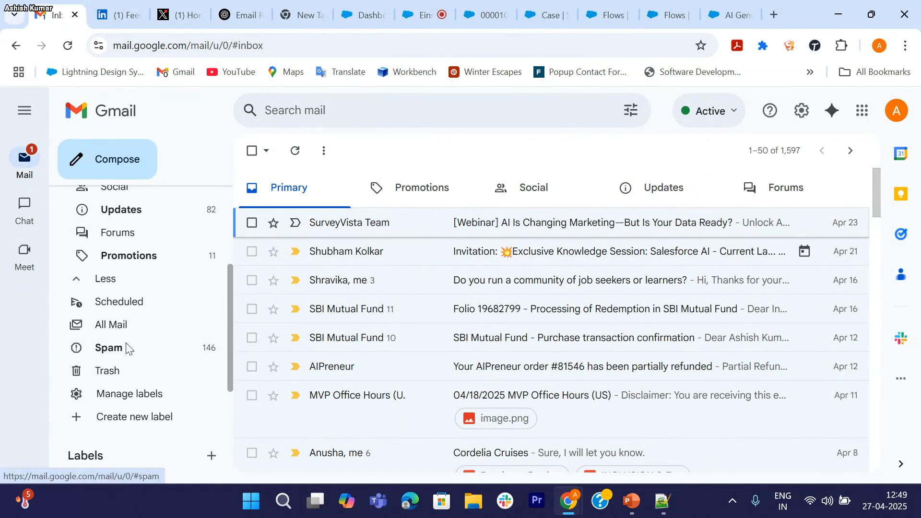
scroll(118, 312, "up", 4)
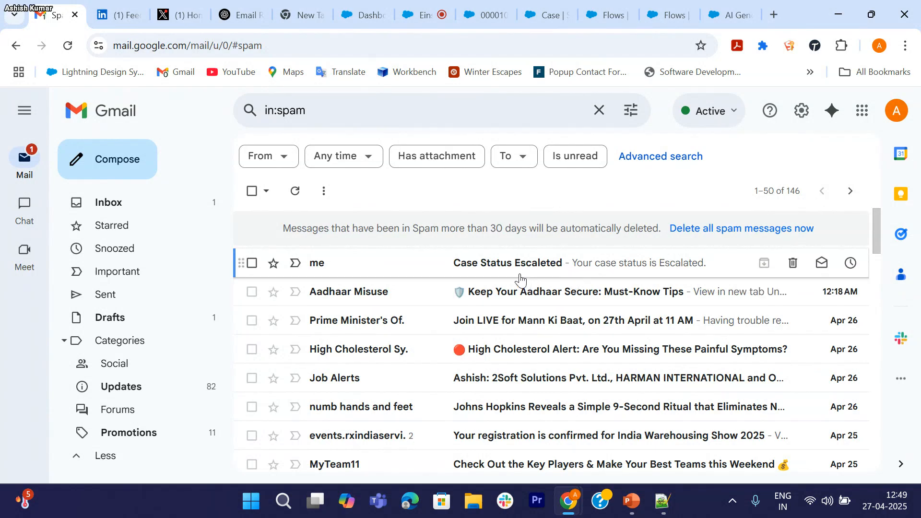
left_click(591, 268)
scroll(485, 329, "down", 2)
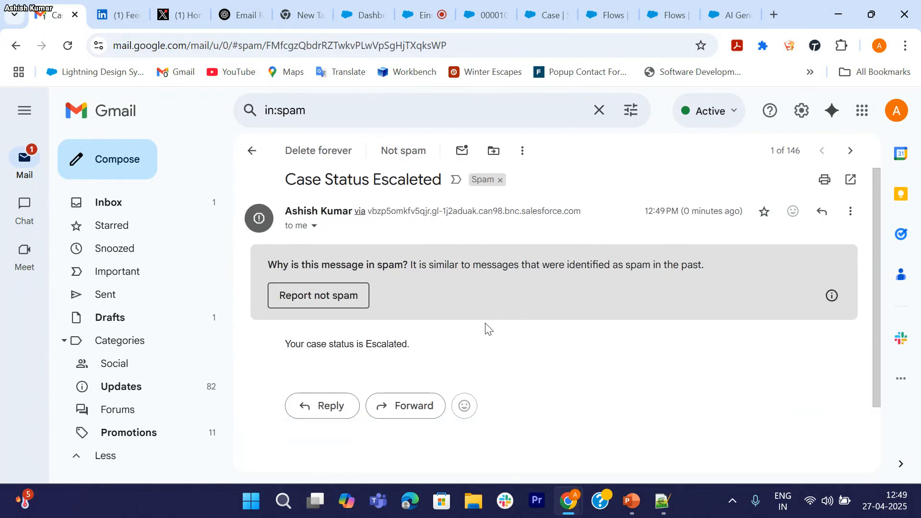
scroll(350, 333, "up", 1)
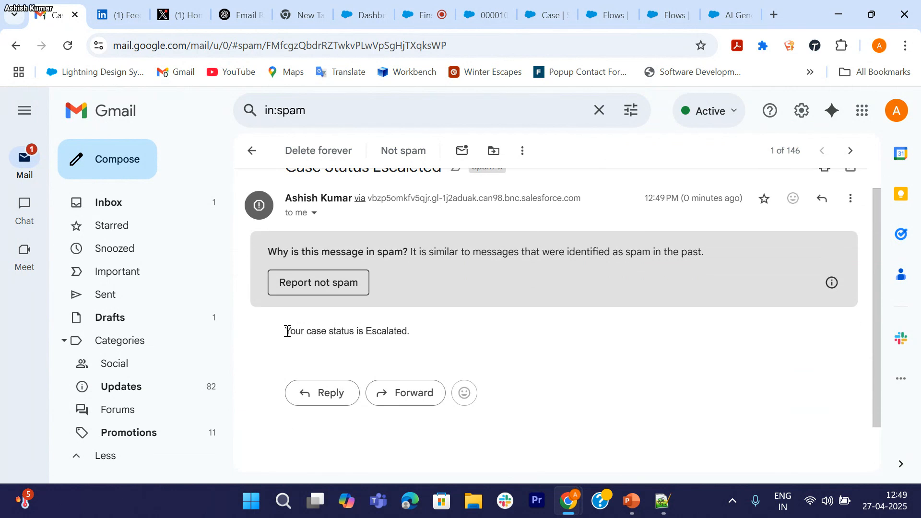
left_click_drag(287, 331, 422, 343)
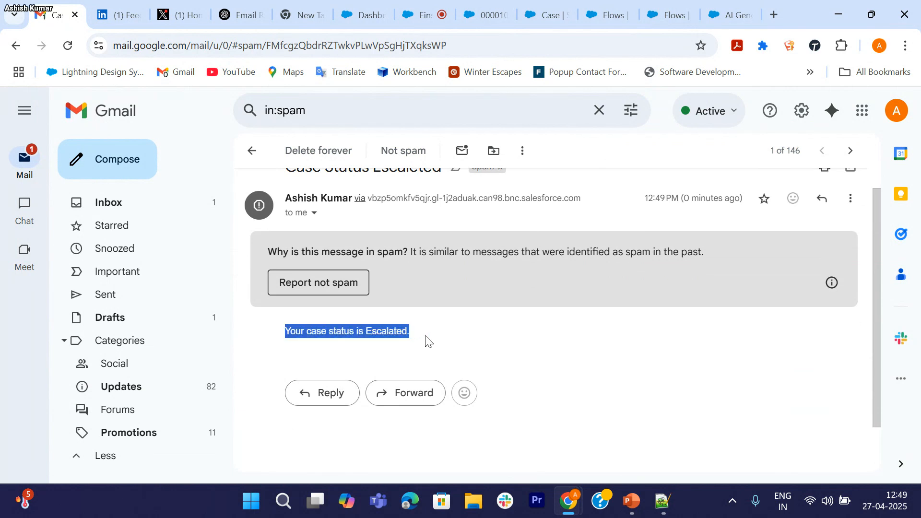
scroll(436, 336, "up", 1)
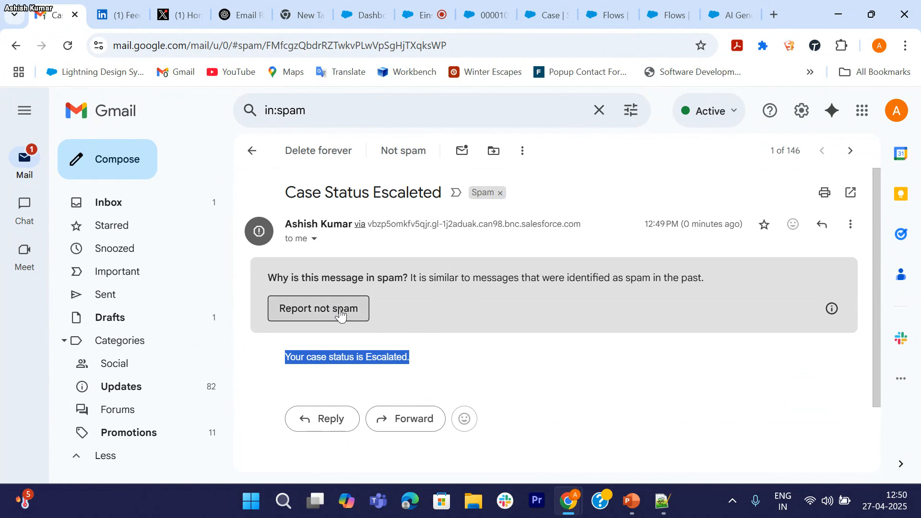
left_click(355, 315)
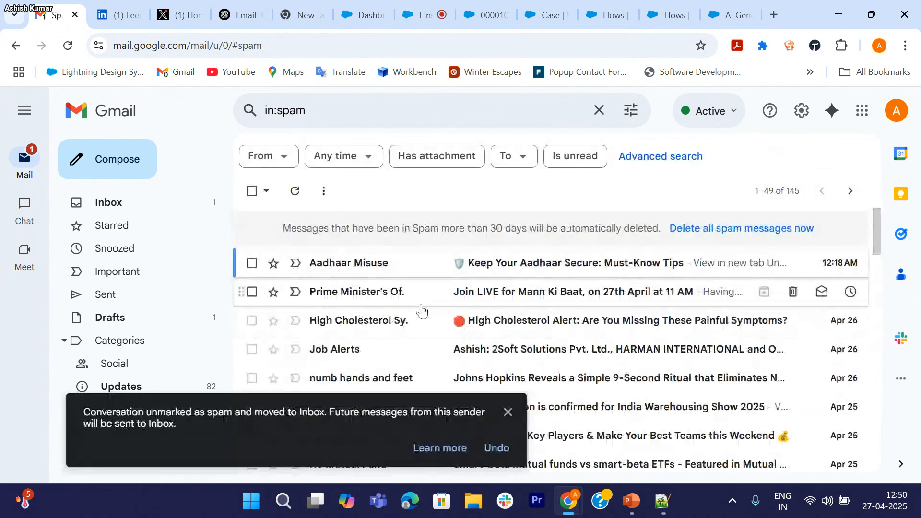
left_click(130, 205)
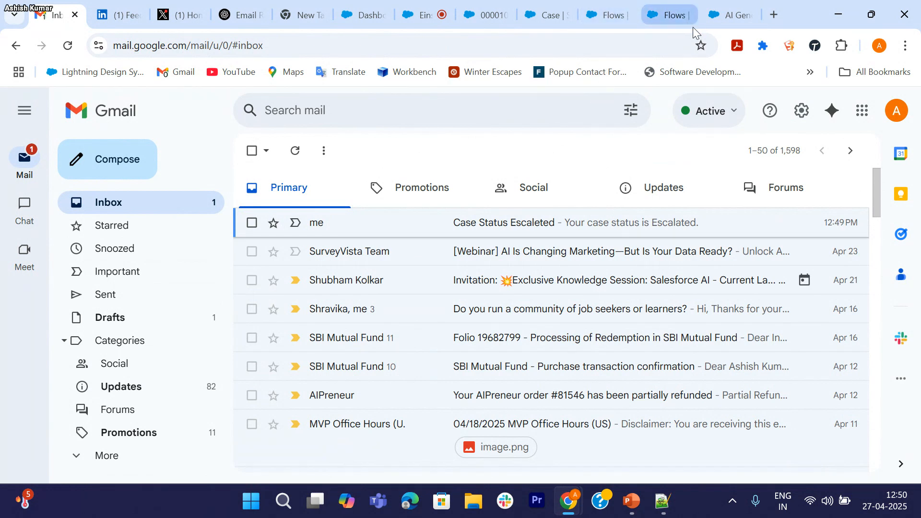
Step: Show the active Version 2 flow in Flow Builder, panned to its record-triggered start
left_click(678, 19)
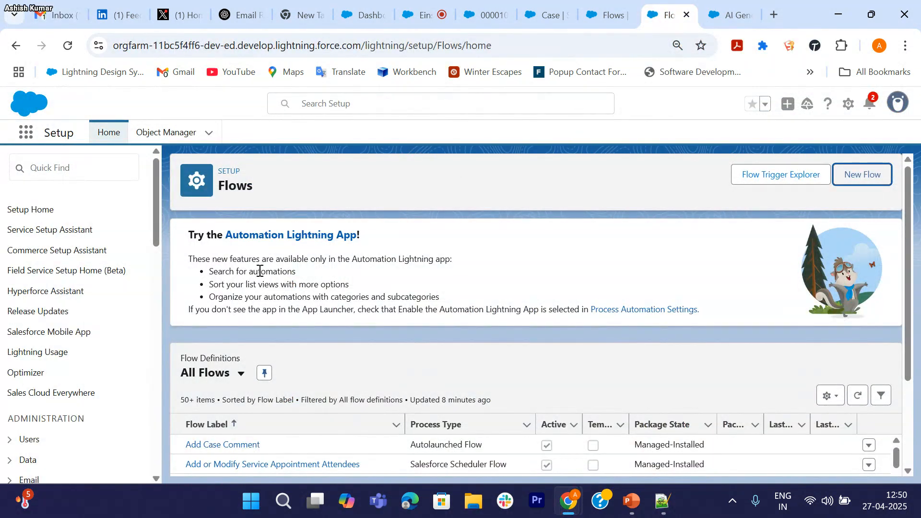
scroll(331, 316, "down", 3)
scroll(336, 318, "up", 3)
left_click(734, 22)
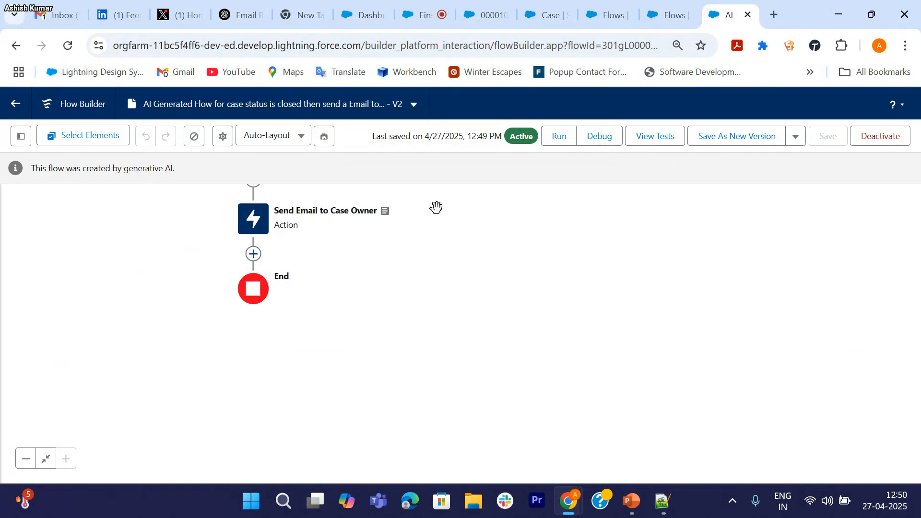
left_click_drag(356, 298, 365, 371)
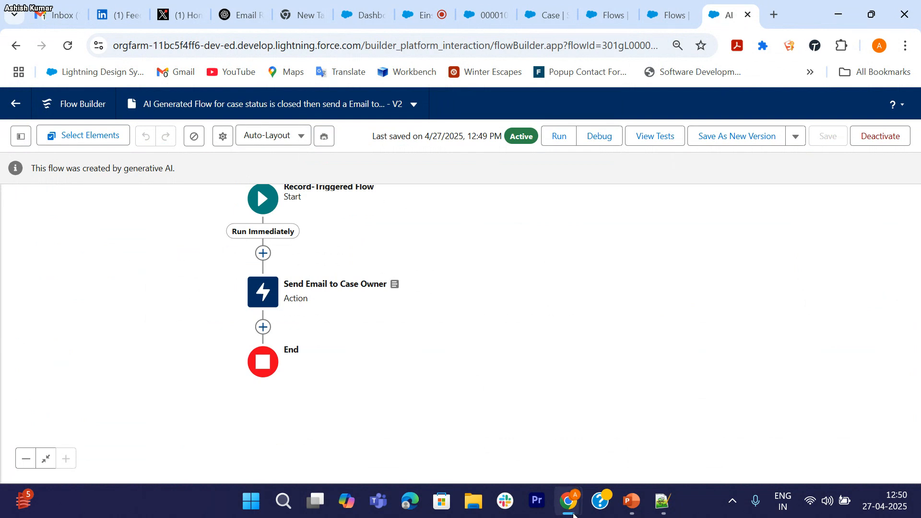
Step: Close the Trailblazer Community Groups meeting chat and return to the Version 2 flow
left_click(424, 25)
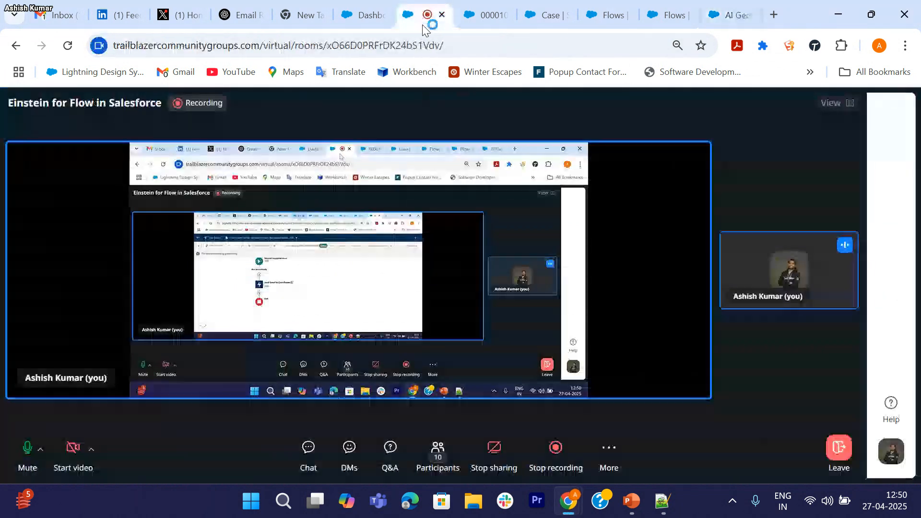
left_click(308, 450)
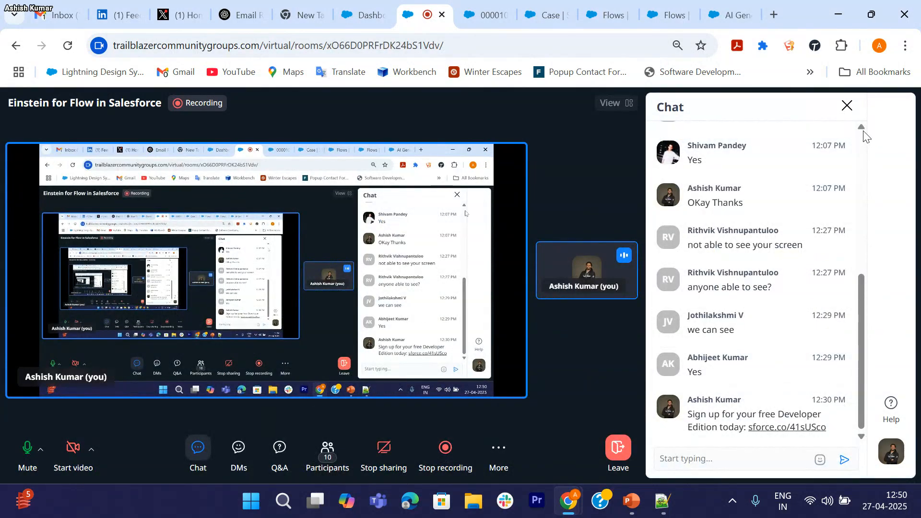
left_click(847, 106)
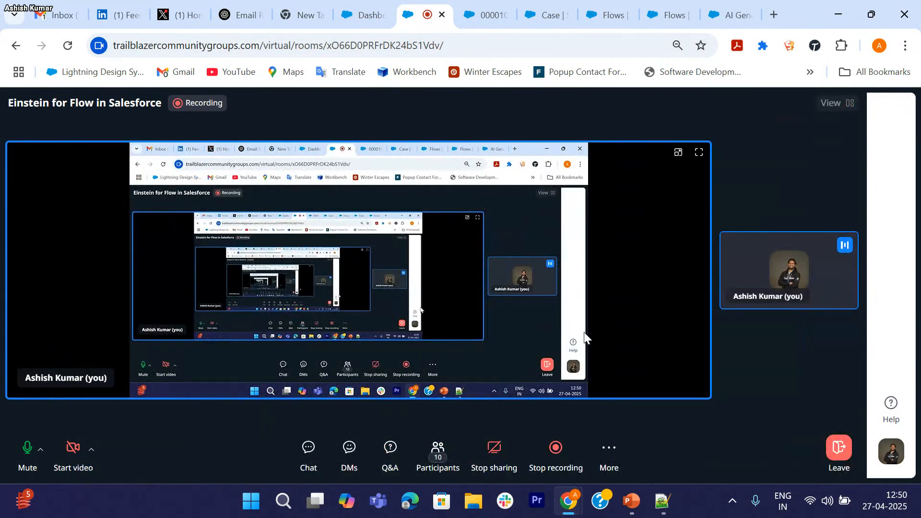
left_click(732, 21)
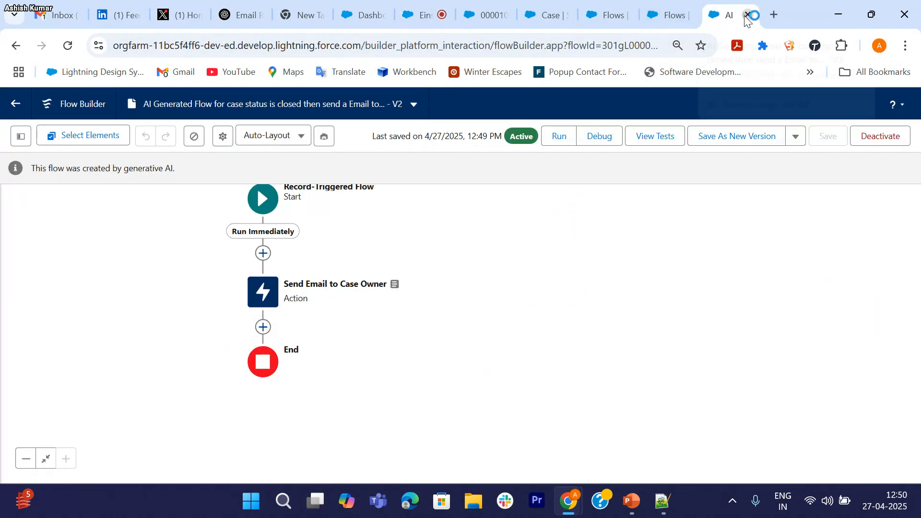
Step: Close the old flow tabs and open Setup home in a new tab
left_click(747, 15)
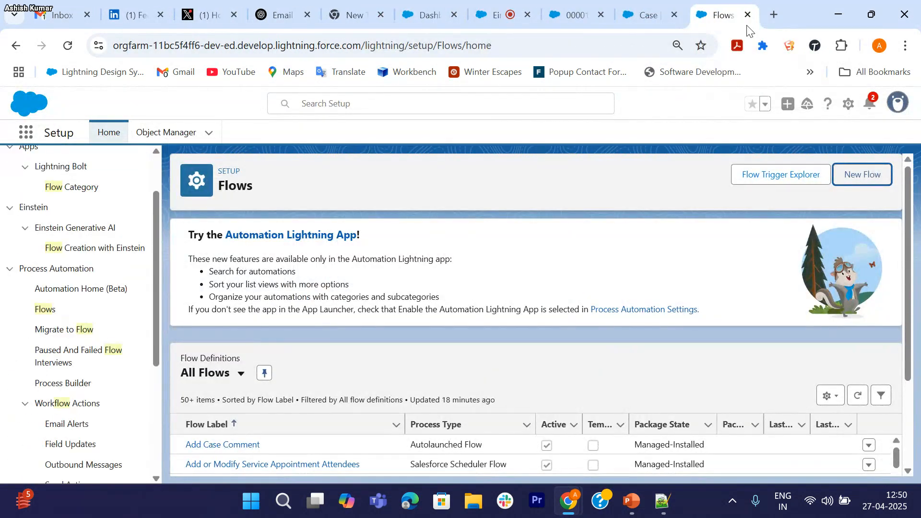
left_click(747, 15)
left_click(642, 16)
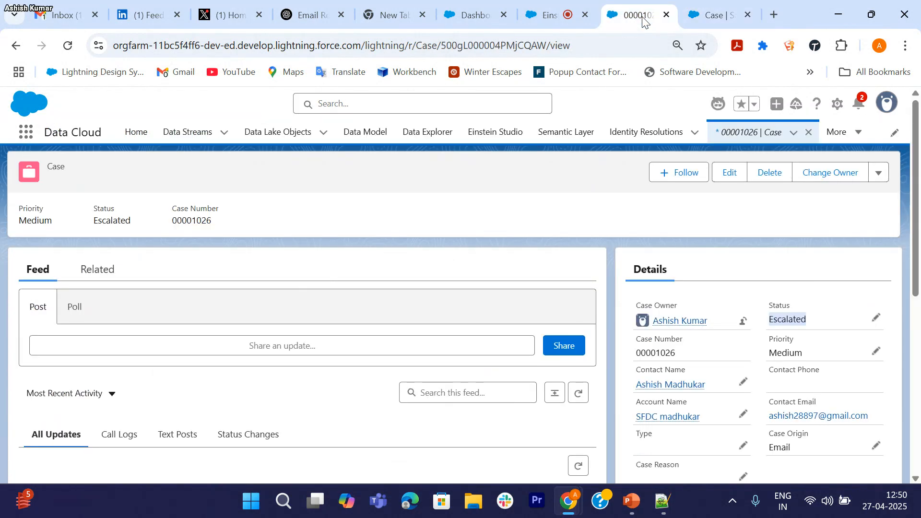
left_click(710, 18)
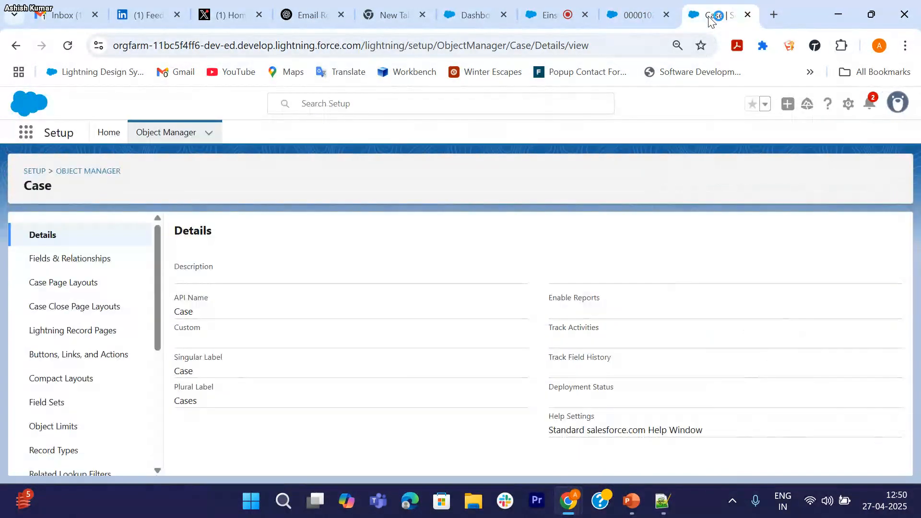
left_click(849, 106)
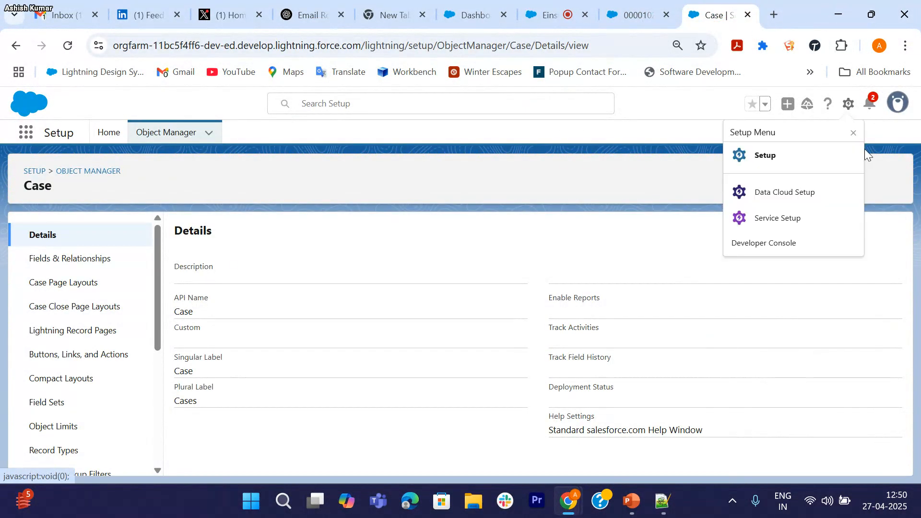
left_click(765, 165)
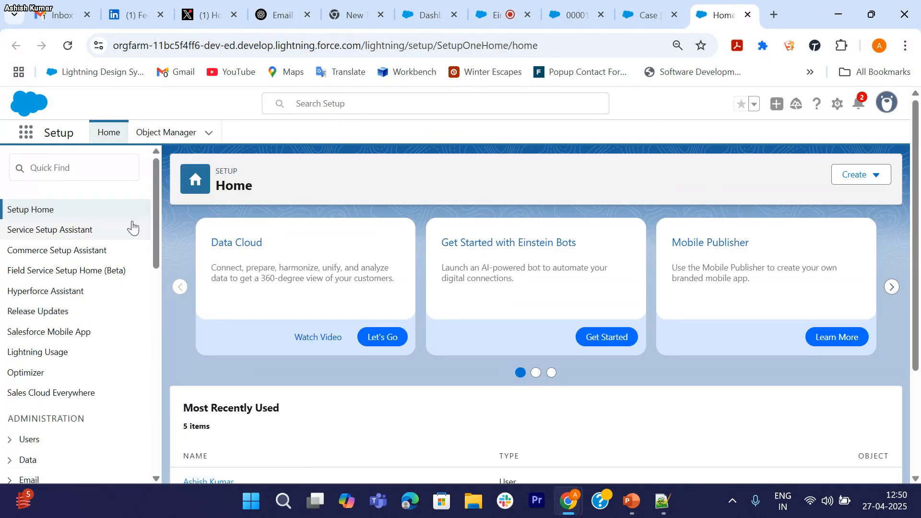
Step: From Quick Find 'flow', start a New Flow with Let Einstein Help You Build
left_click(107, 176)
type("fl")
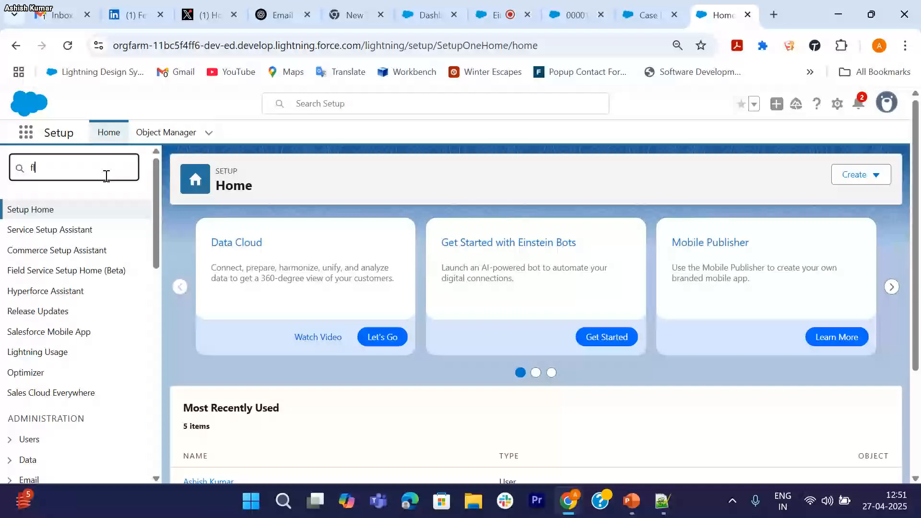
type("ow")
left_click(45, 374)
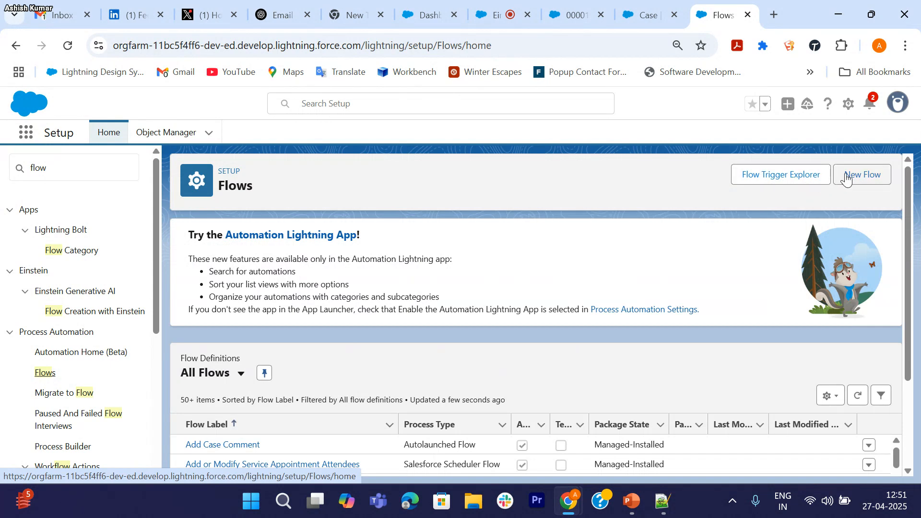
left_click(862, 177)
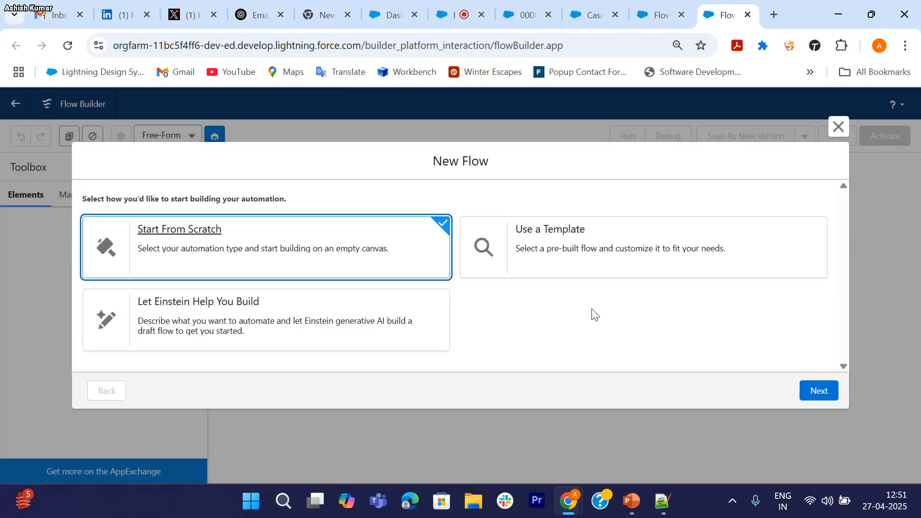
left_click(247, 311)
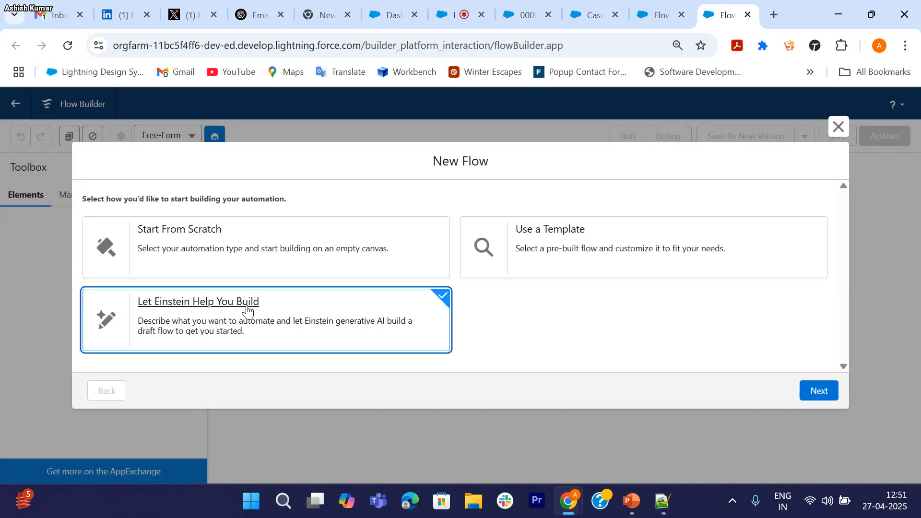
left_click(818, 393)
Step: Write the Einstein prompt: on Account creation, make a Contact mapping name, Email and Mobile
left_click(312, 308)
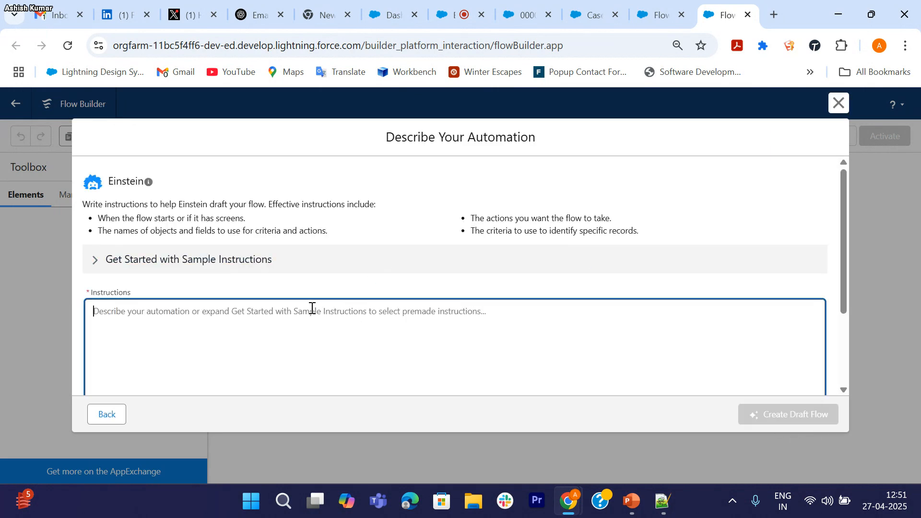
type("Whe")
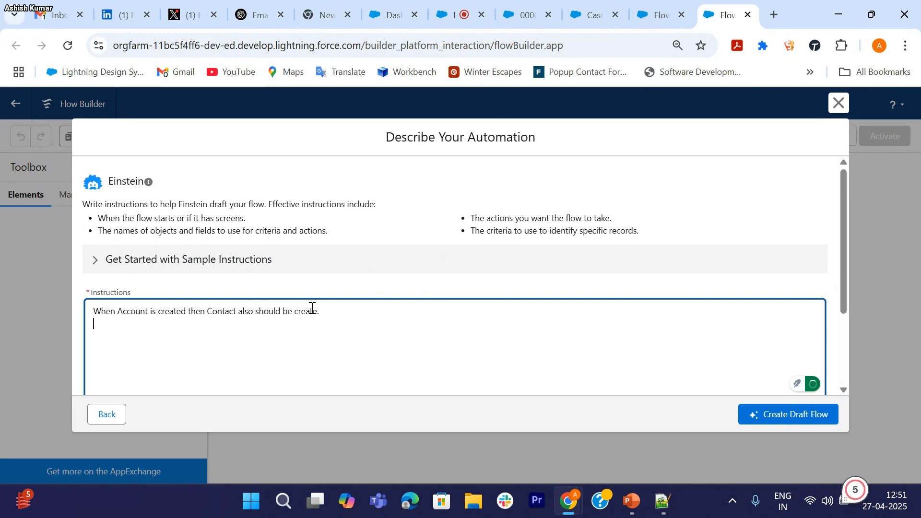
type("Make sure field ,")
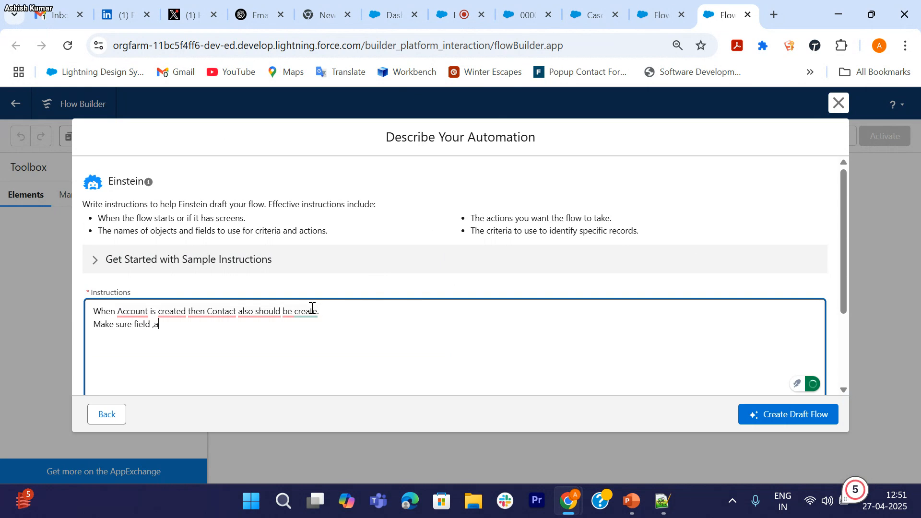
key("BackSpace")
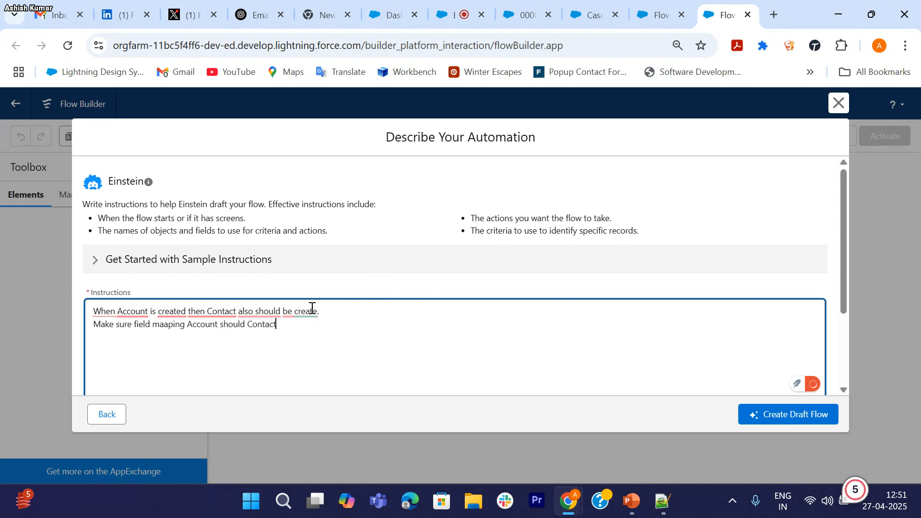
type(", A")
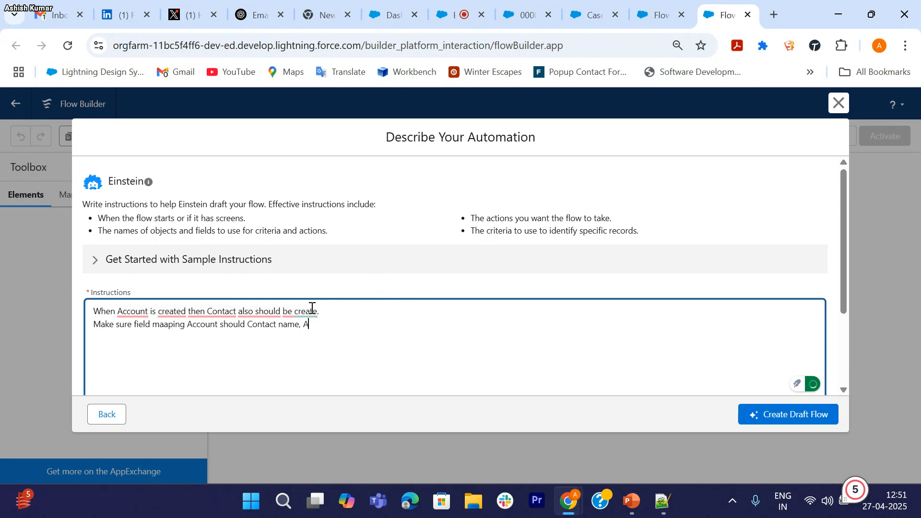
type("cc")
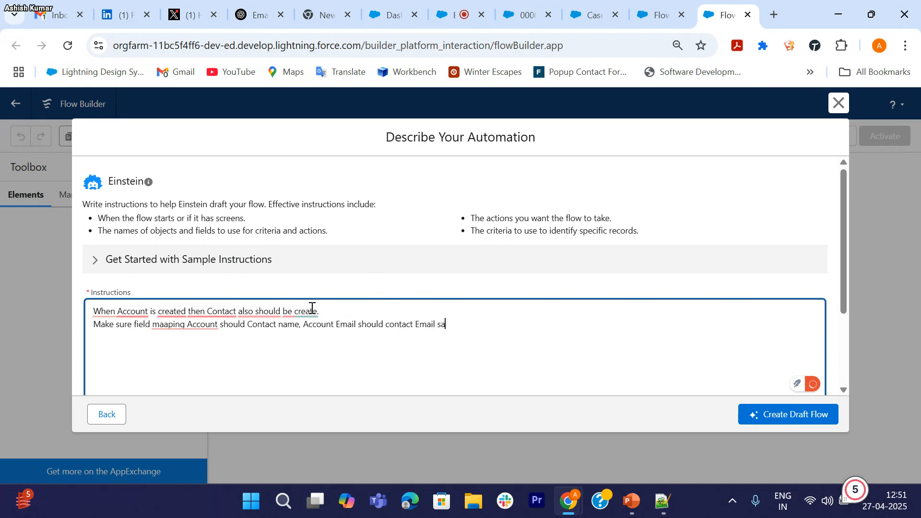
type("me for Mobile.")
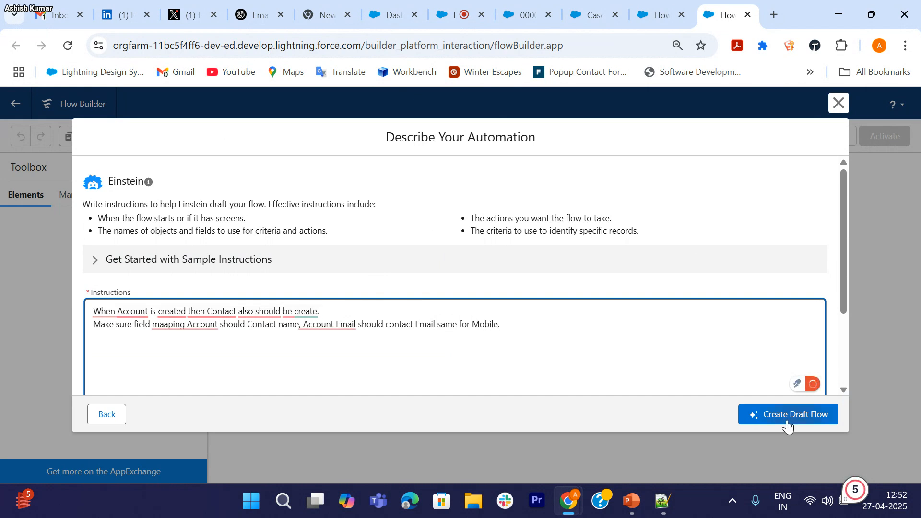
Step: Generate the Einstein draft flow and close the Einstein panel
left_click(767, 414)
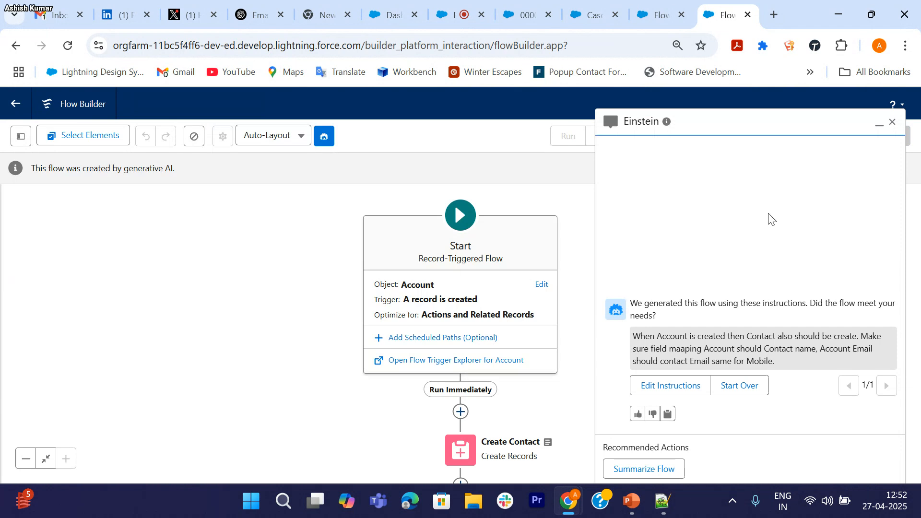
left_click(893, 122)
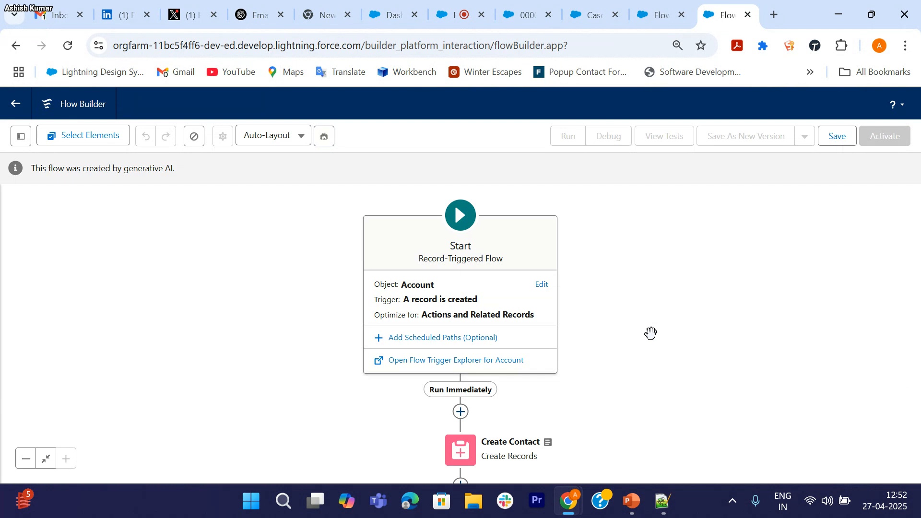
left_click_drag(603, 344, 512, 251)
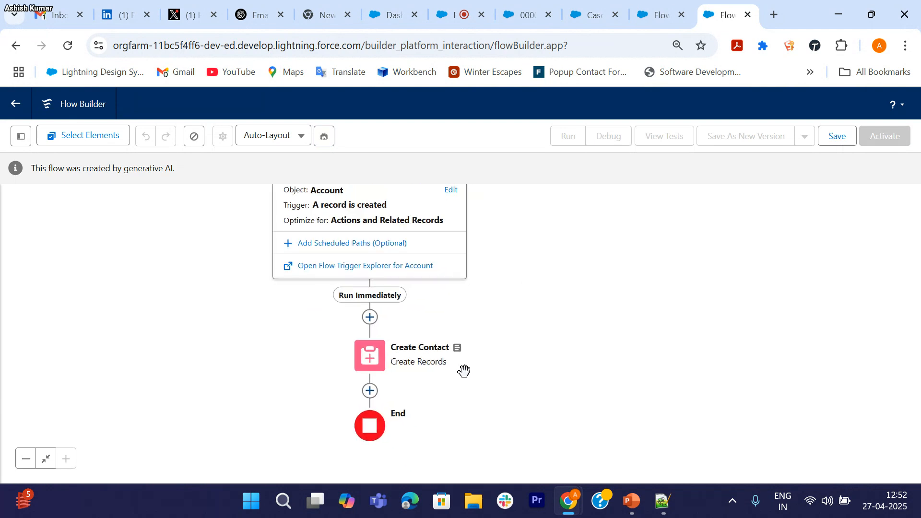
Step: Review the Create Contact element's field mappings, then return to case 00001026
left_click(370, 354)
left_click(368, 364)
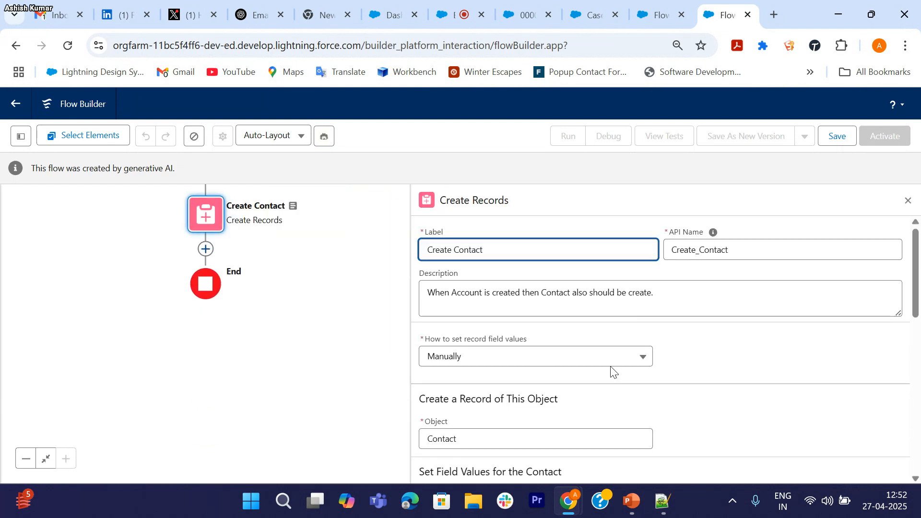
scroll(611, 372, "down", 5)
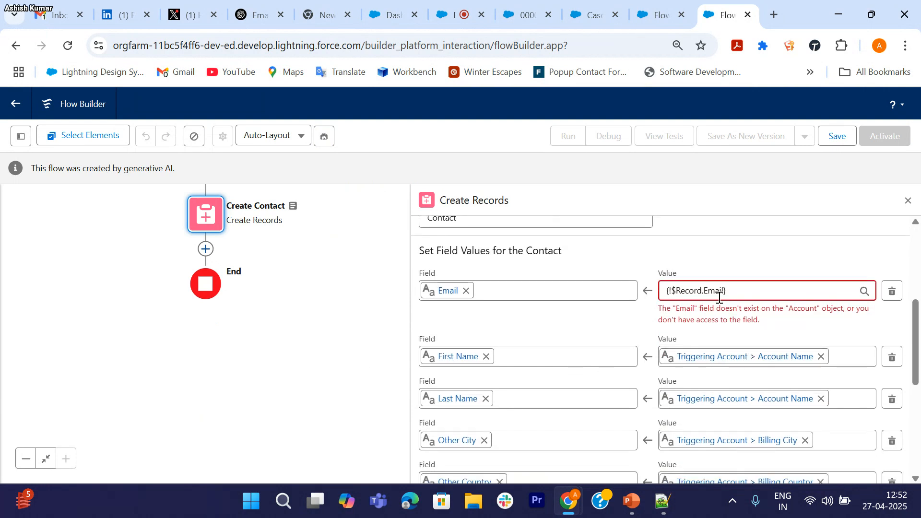
left_click(524, 19)
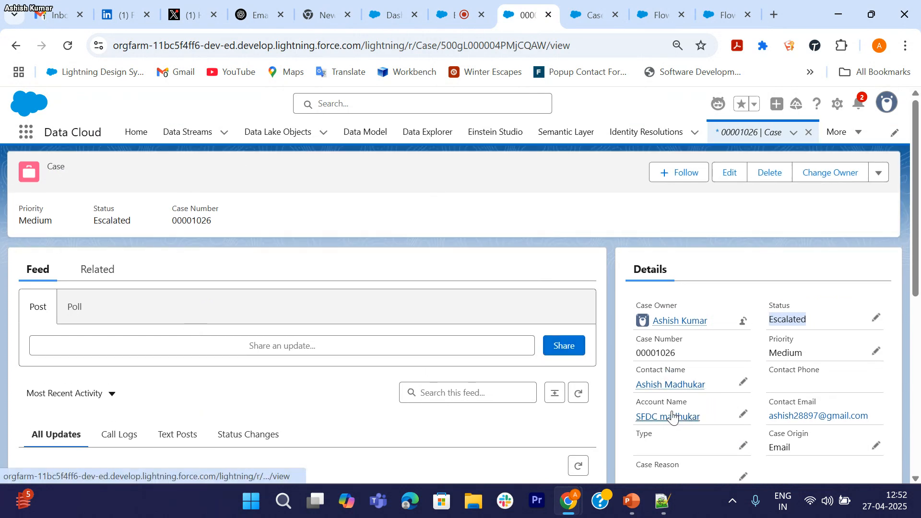
Step: Review the Details of the case's linked account, then go to the Flows setup list
left_click(669, 416)
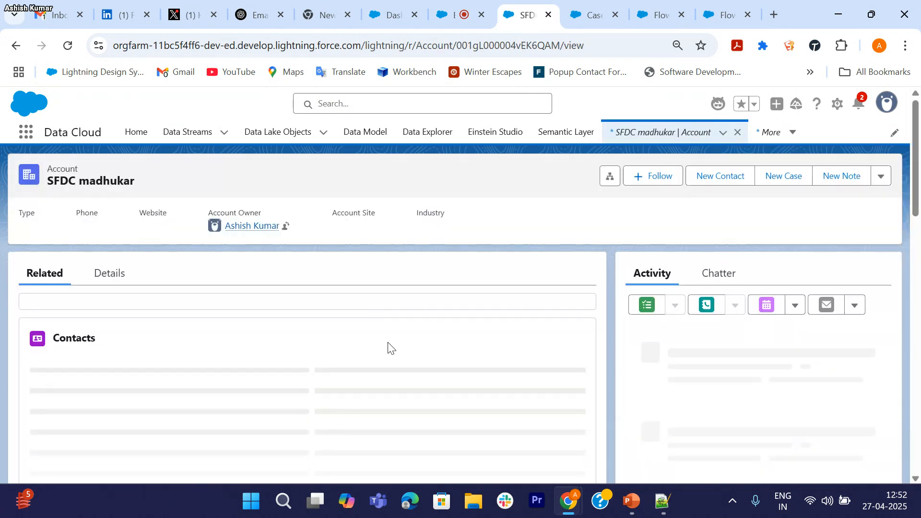
left_click(103, 282)
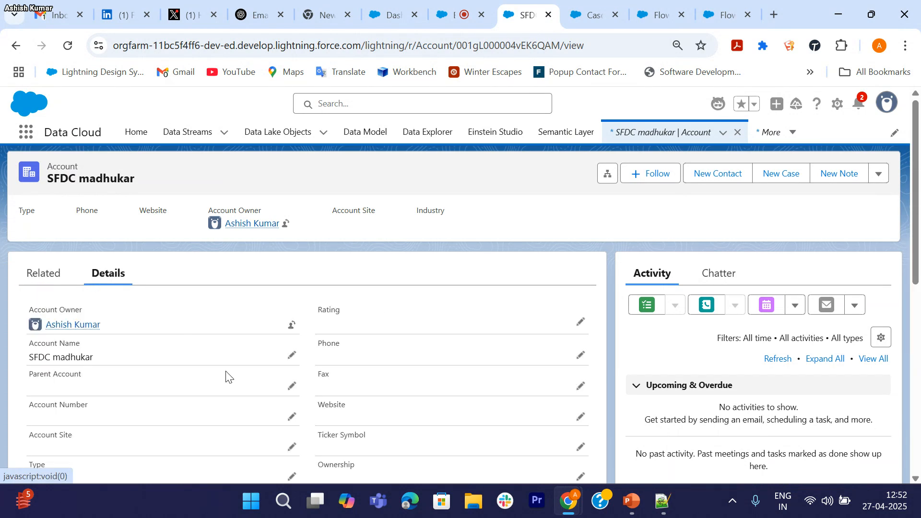
scroll(227, 377, "down", 8)
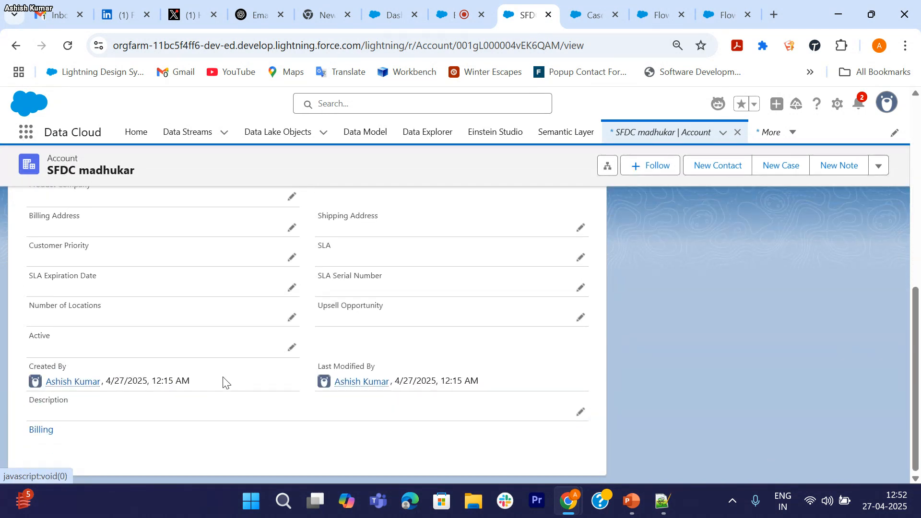
scroll(251, 274, "up", 8)
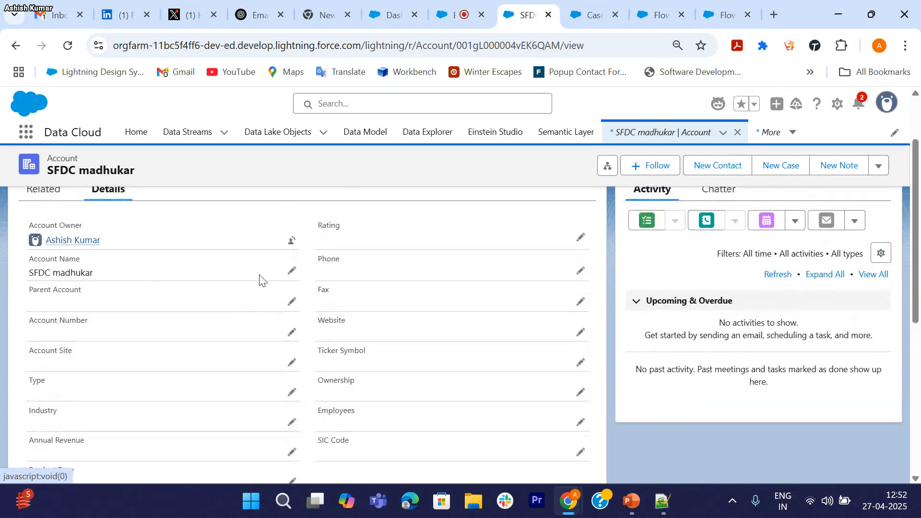
scroll(250, 309, "up", 2)
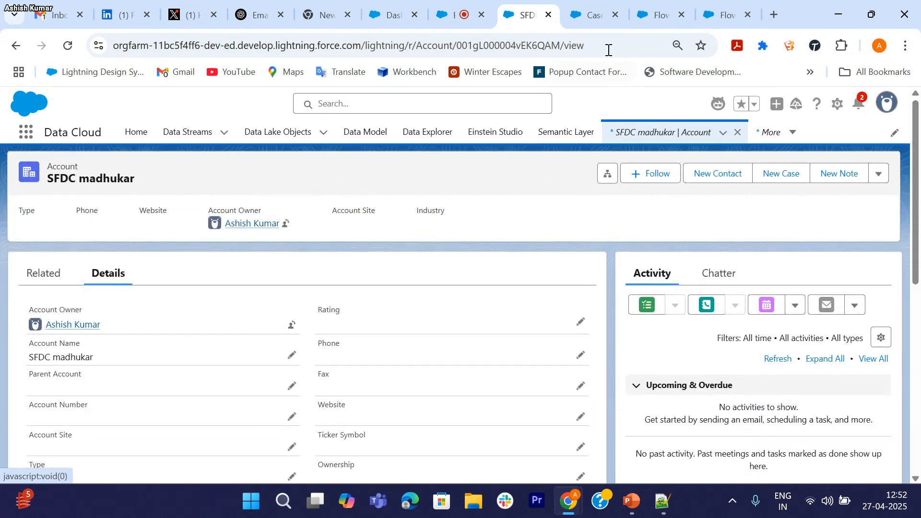
left_click(595, 15)
left_click(649, 14)
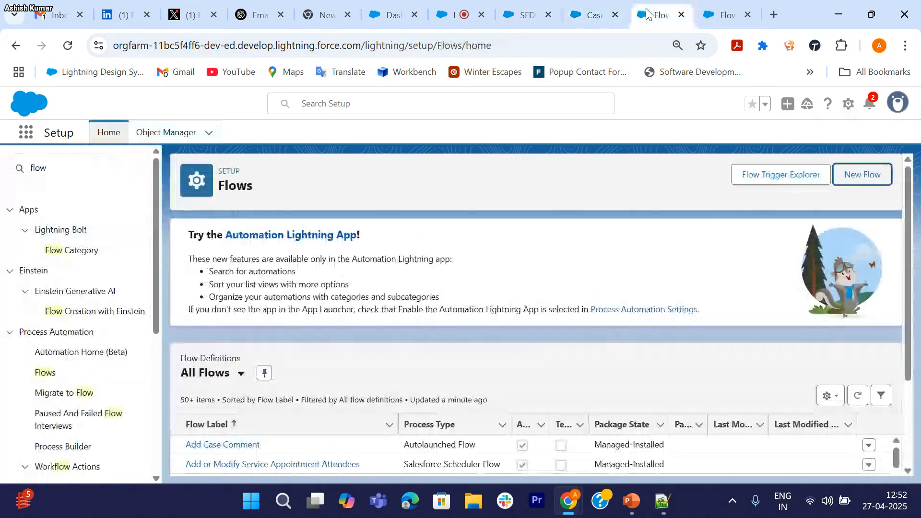
Step: Delete the invalid Email field mapping from the Create Contact records step
left_click(724, 14)
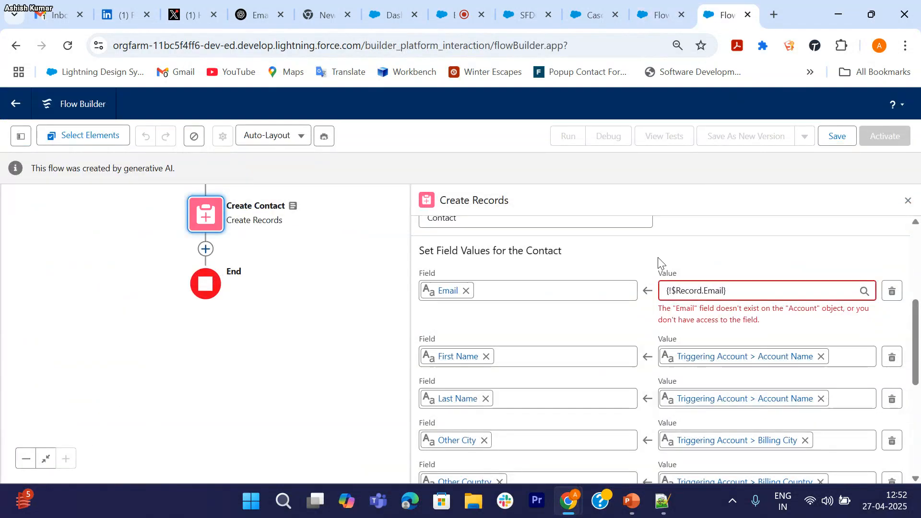
left_click(892, 291)
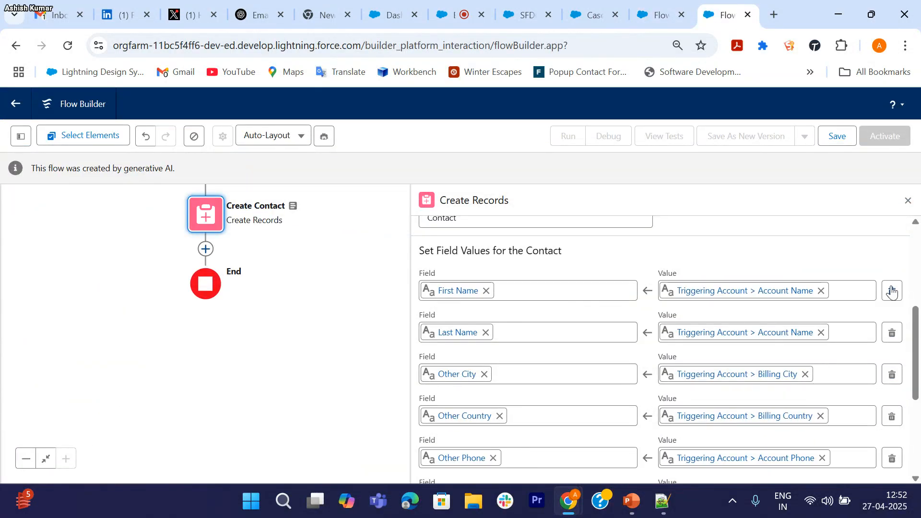
scroll(657, 361, "down", 2)
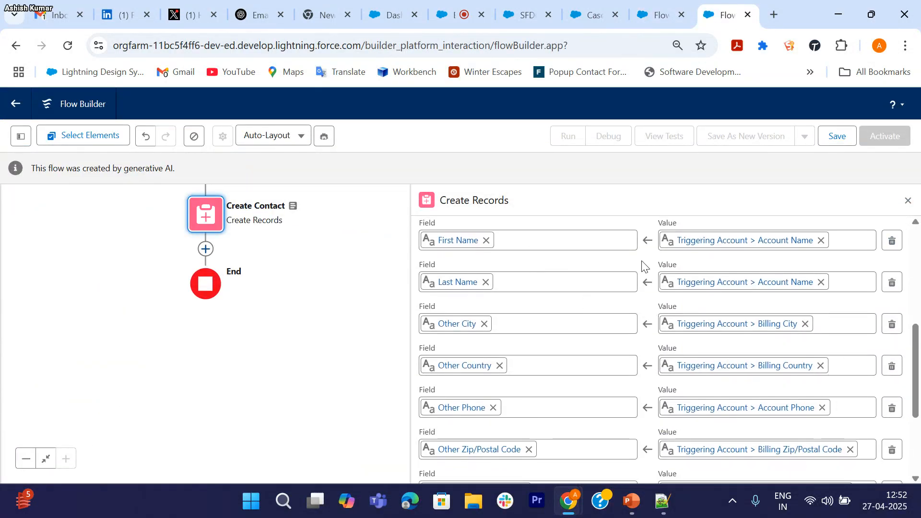
scroll(569, 343, "down", 2)
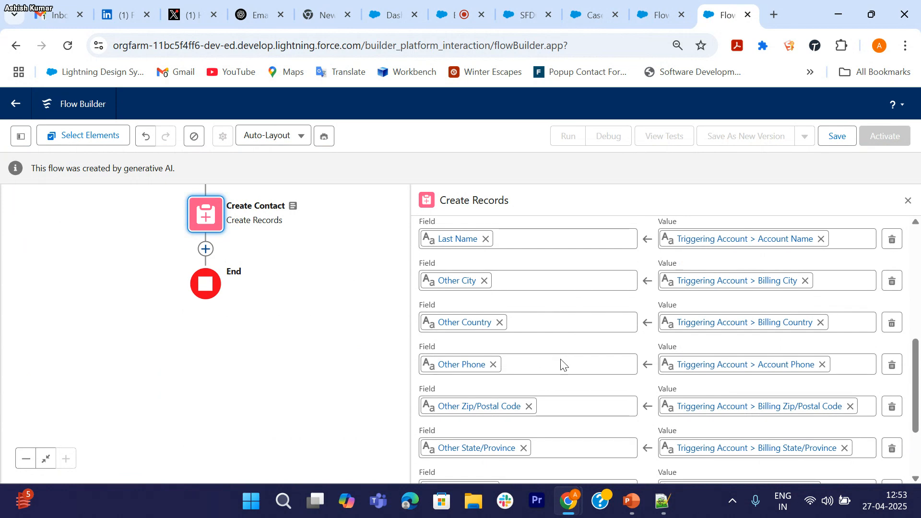
scroll(561, 379, "down", 1)
scroll(559, 397, "down", 2)
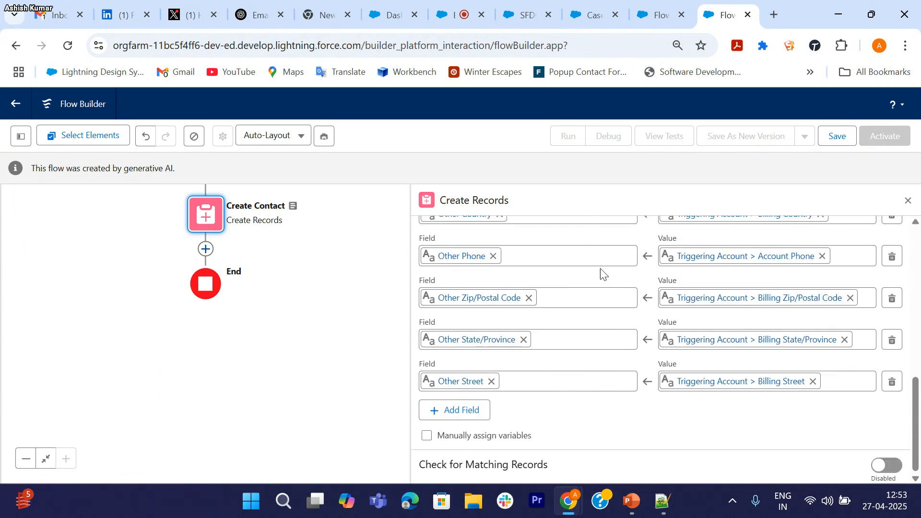
scroll(603, 339, "up", 7)
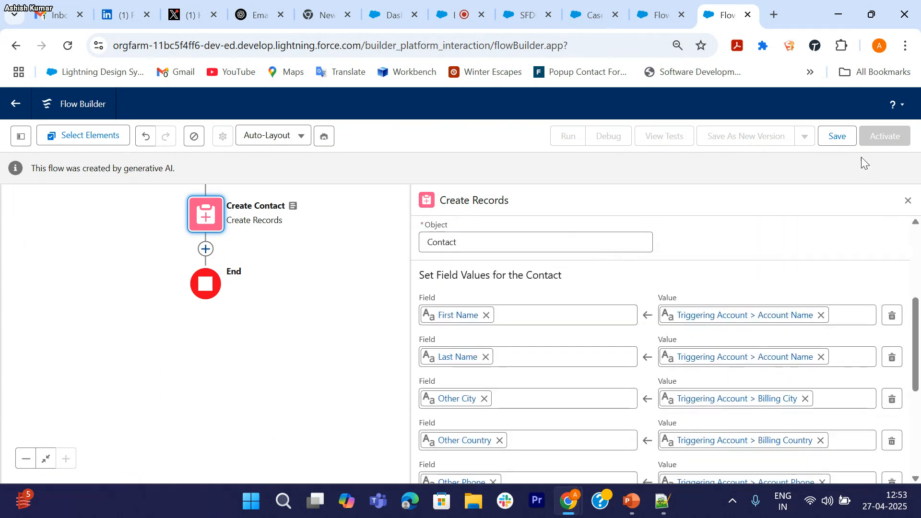
Step: Save the flow as Version 1 with an auto-filled API name and activate it
left_click(837, 139)
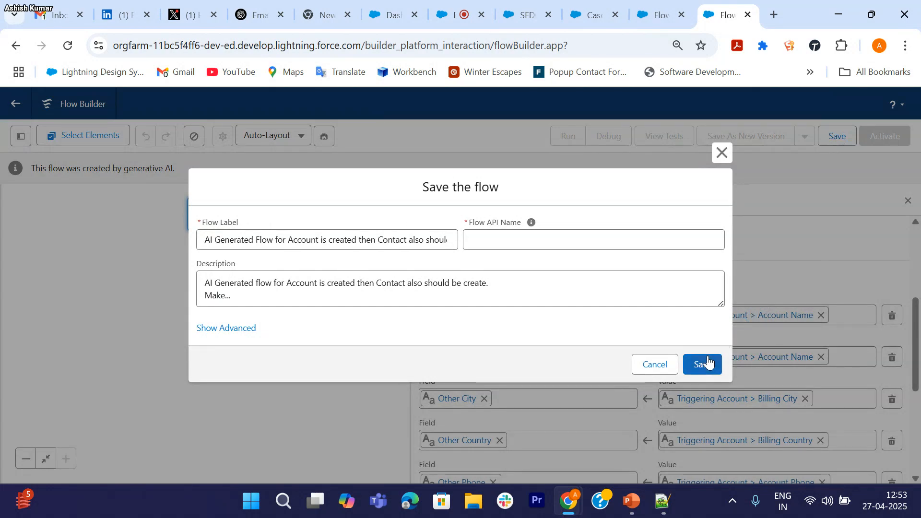
left_click(708, 365)
left_click(423, 238)
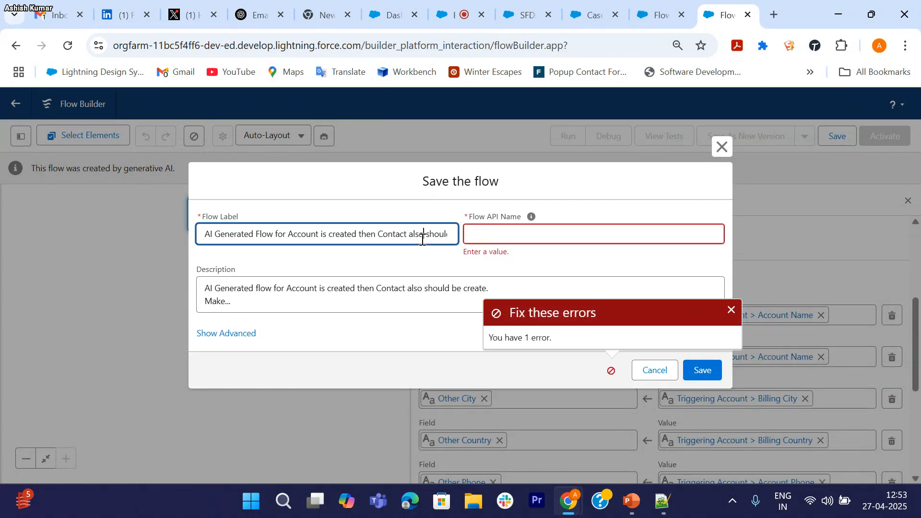
key("Tab")
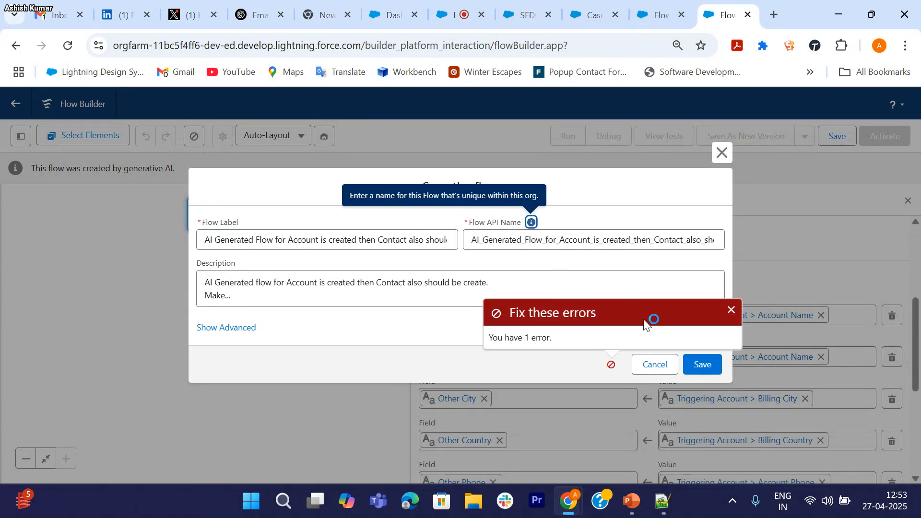
left_click(702, 365)
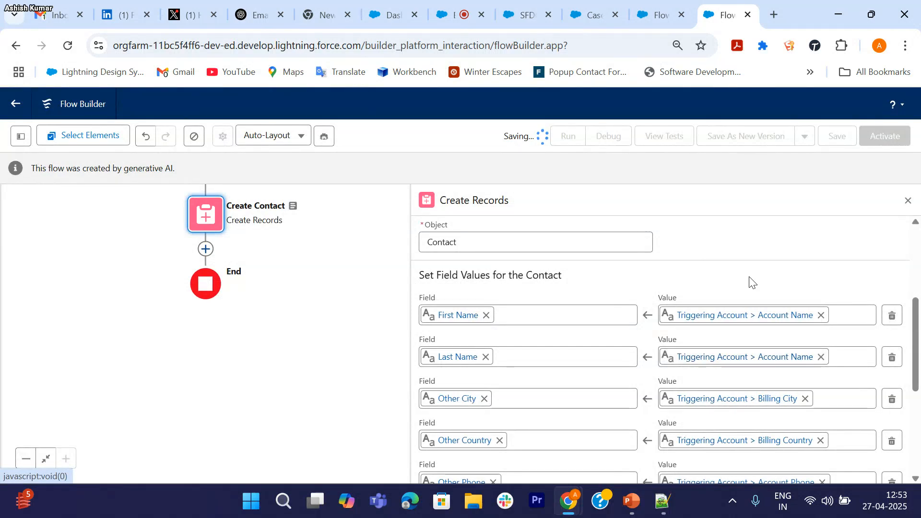
scroll(704, 274, "down", 5)
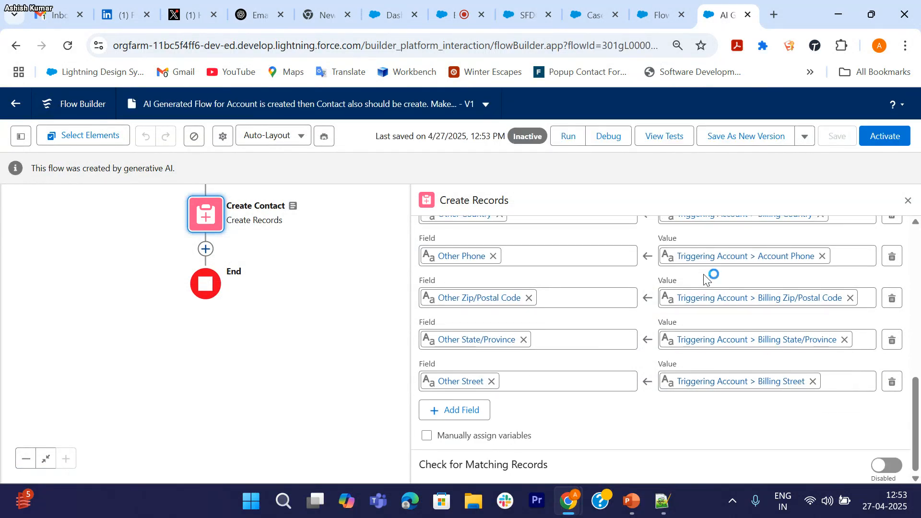
left_click(880, 135)
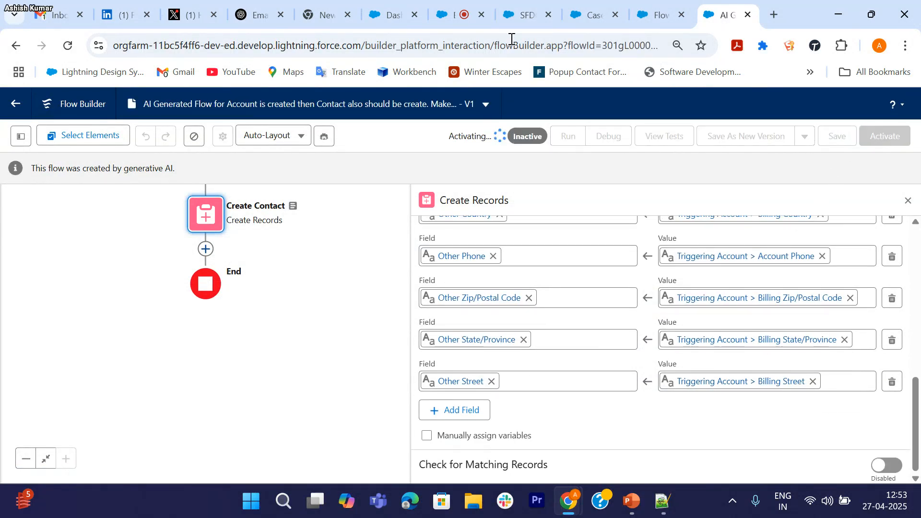
Step: Refresh the account record, then go to the Accounts list and start a new account
mouse_move(530, 19)
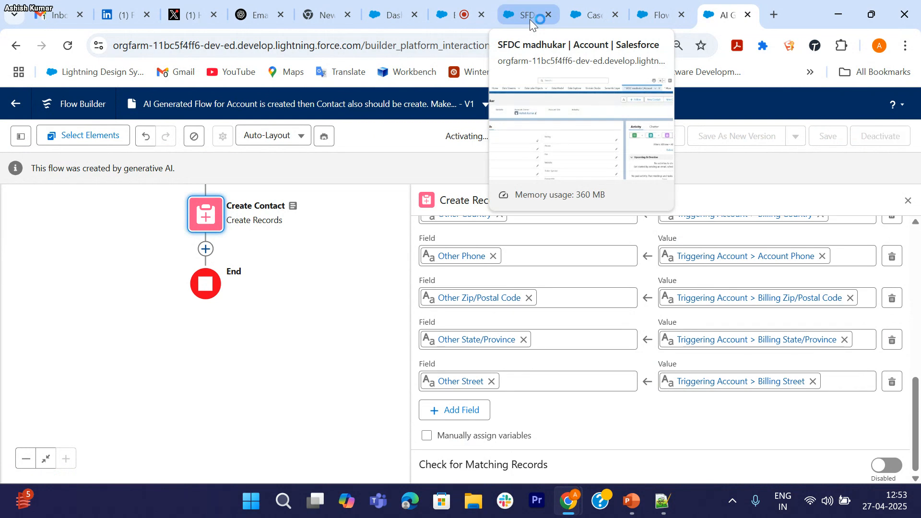
left_click(528, 15)
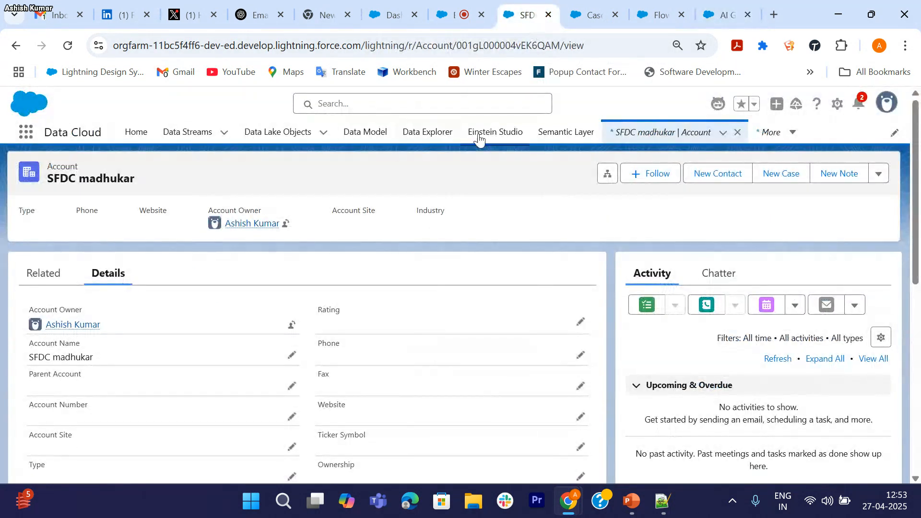
left_click(637, 131)
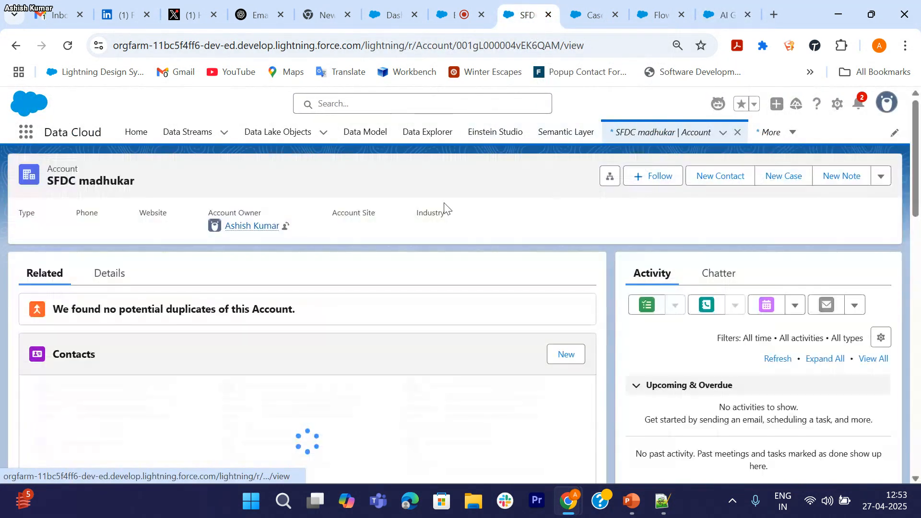
left_click(27, 133)
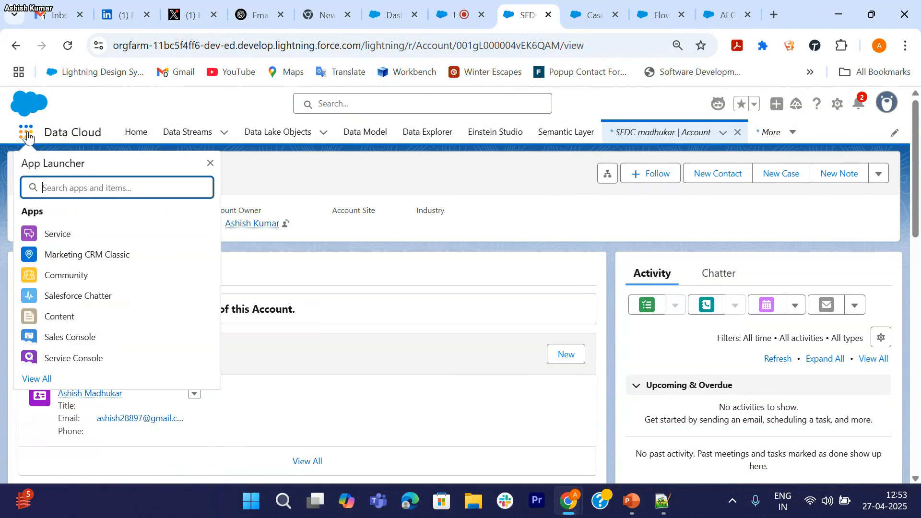
type("Account")
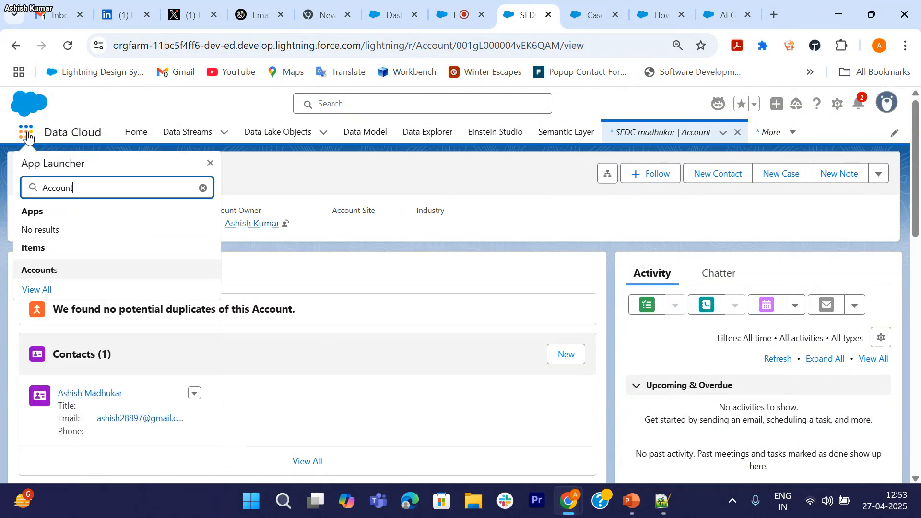
left_click(45, 270)
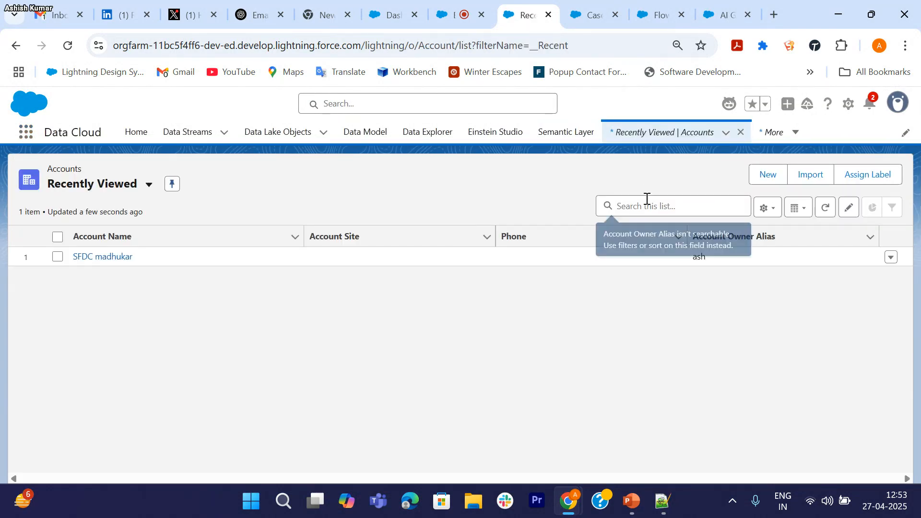
left_click(766, 176)
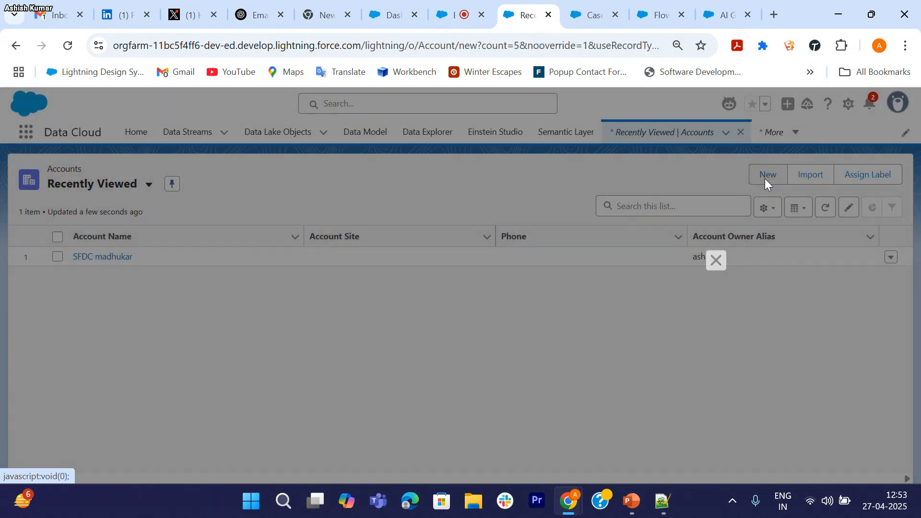
Step: Enter Account Name 'Test Account', Account Site 'Test' and the account's phone number
left_click(296, 278)
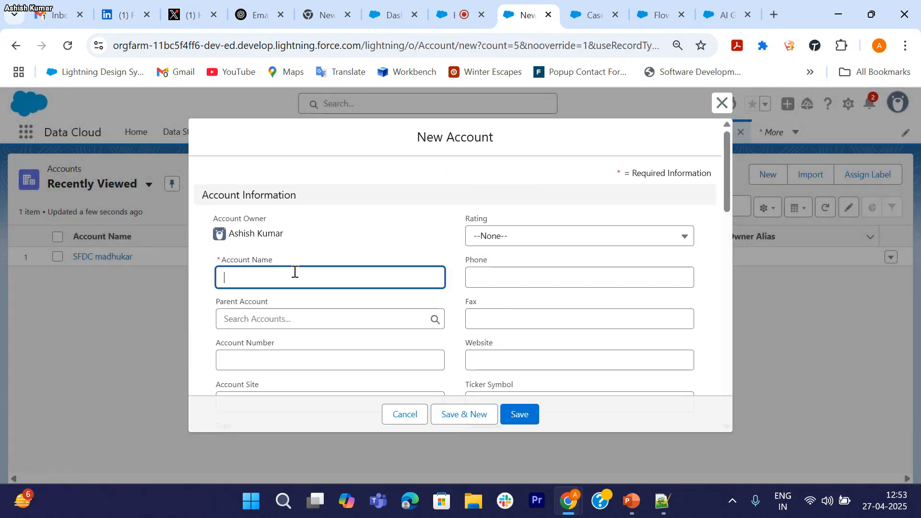
type("Test Account")
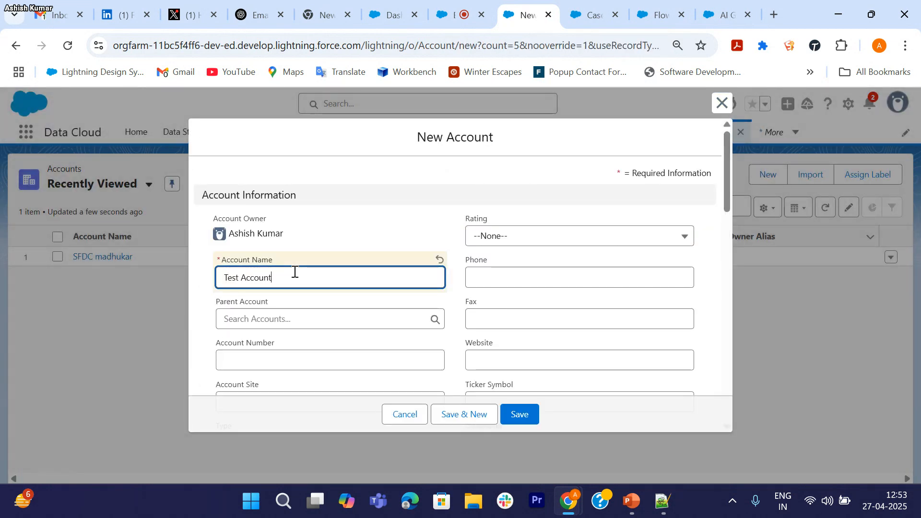
scroll(294, 272, "down", 3)
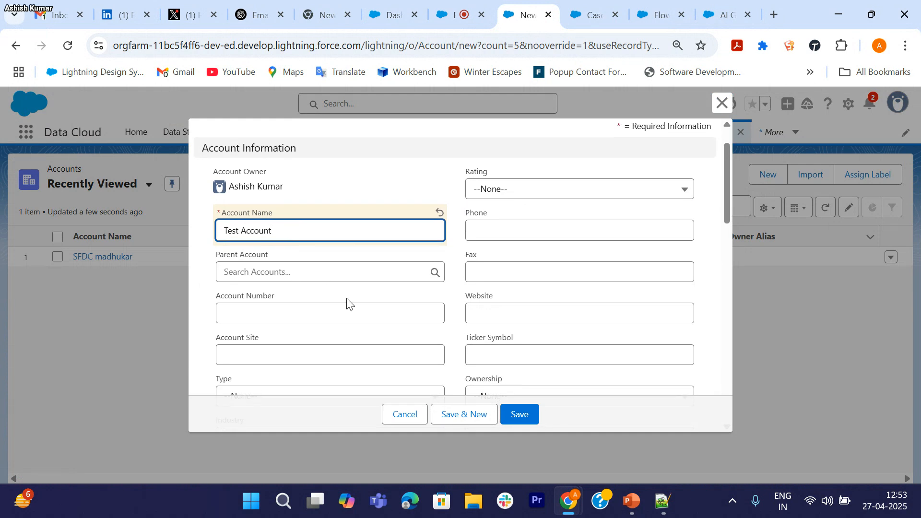
left_click(334, 305)
type("Test")
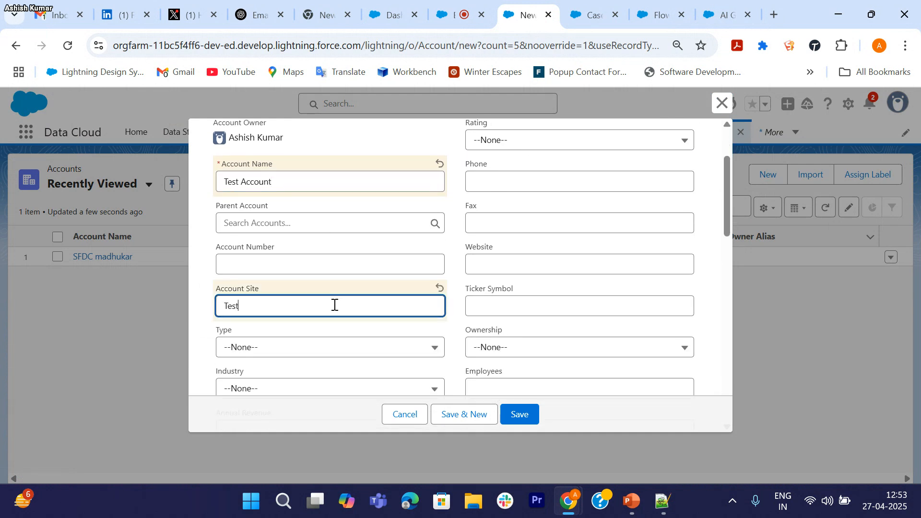
scroll(334, 305, "down", 3)
scroll(557, 187, "up", 3)
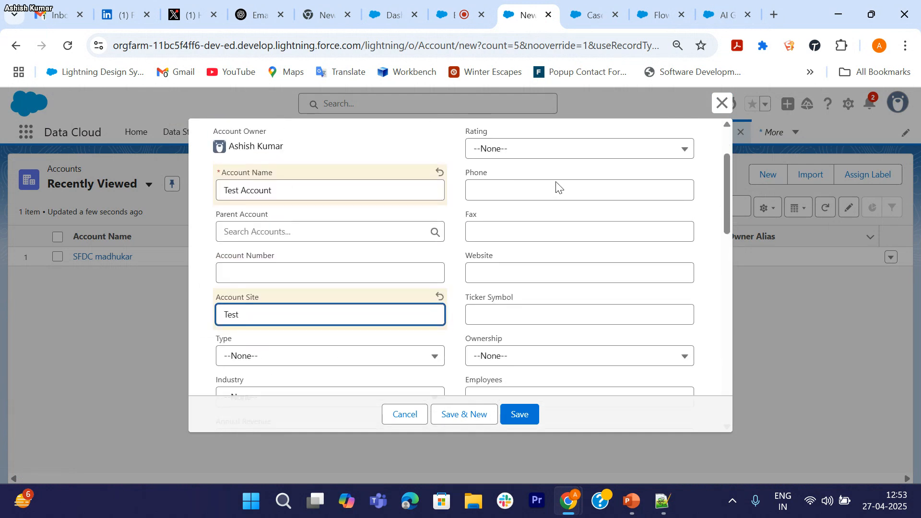
left_click(496, 190)
type("80522448")
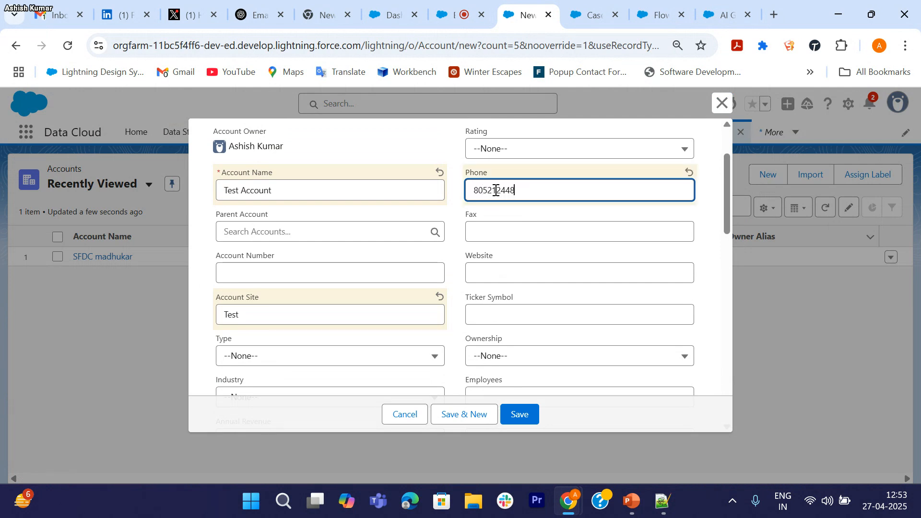
scroll(496, 190, "down", 4)
scroll(375, 259, "down", 5)
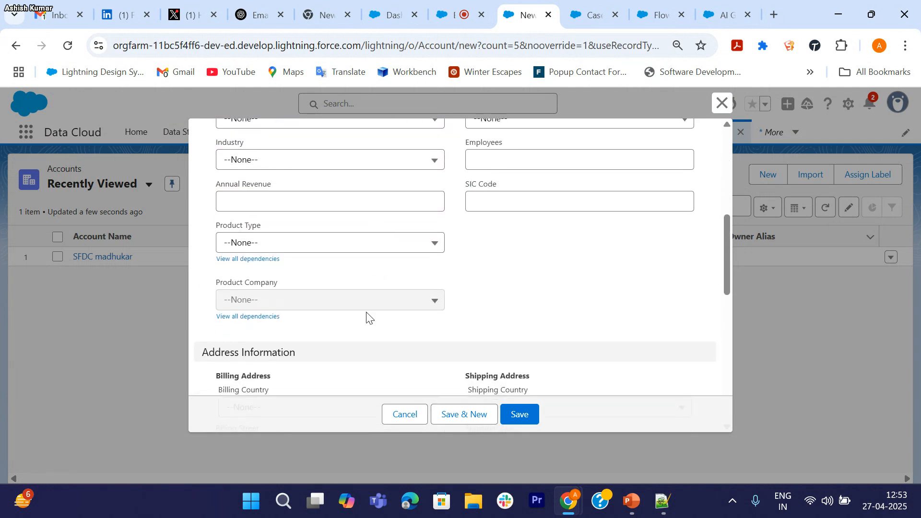
Step: Set the new account's billing country to India
left_click(382, 198)
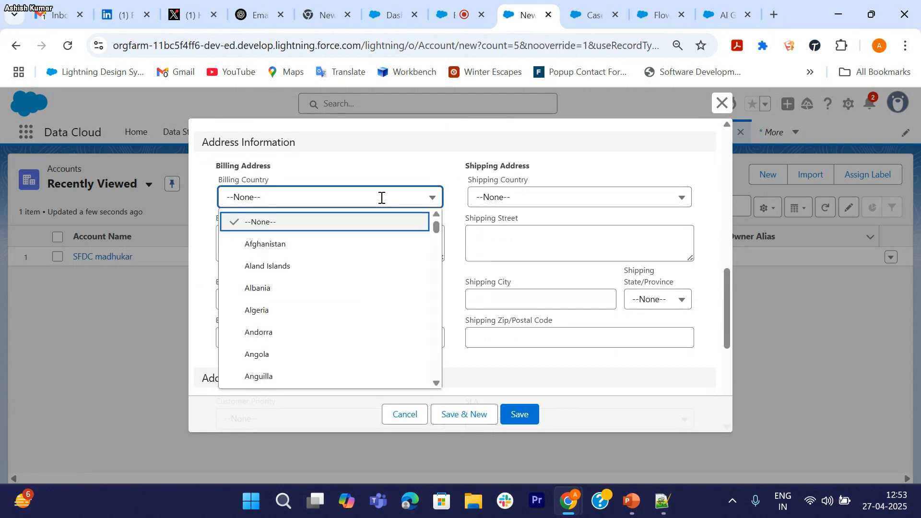
scroll(275, 297, "down", 20)
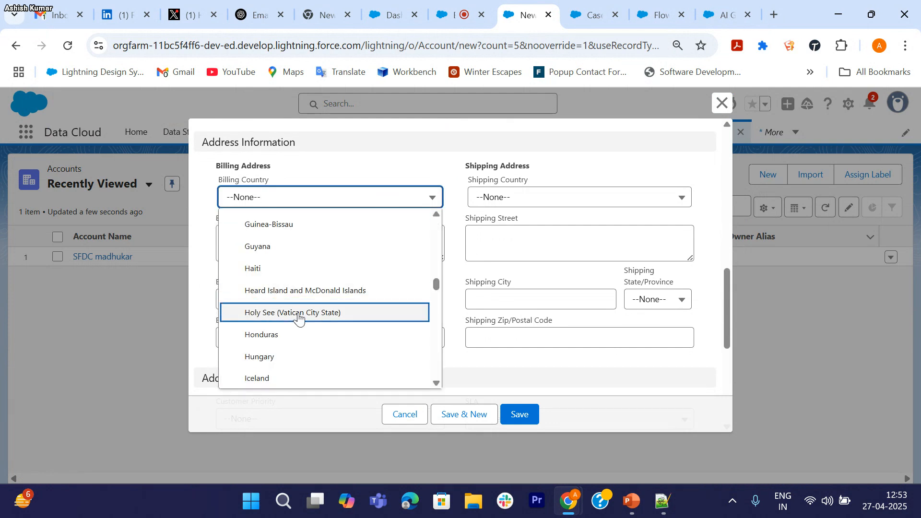
scroll(273, 355, "down", 1)
left_click(272, 355)
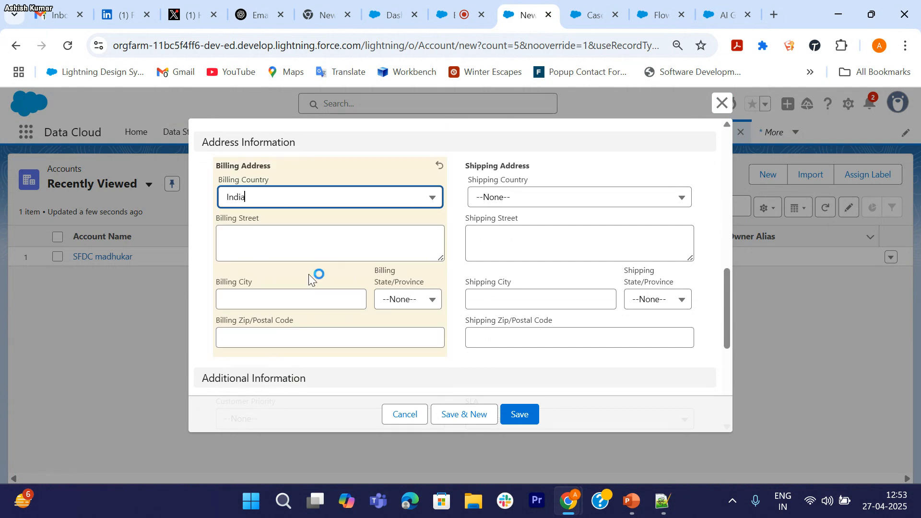
Step: Set billing state to Uttar Pradesh and postal code 201301, then save the account
left_click(272, 244)
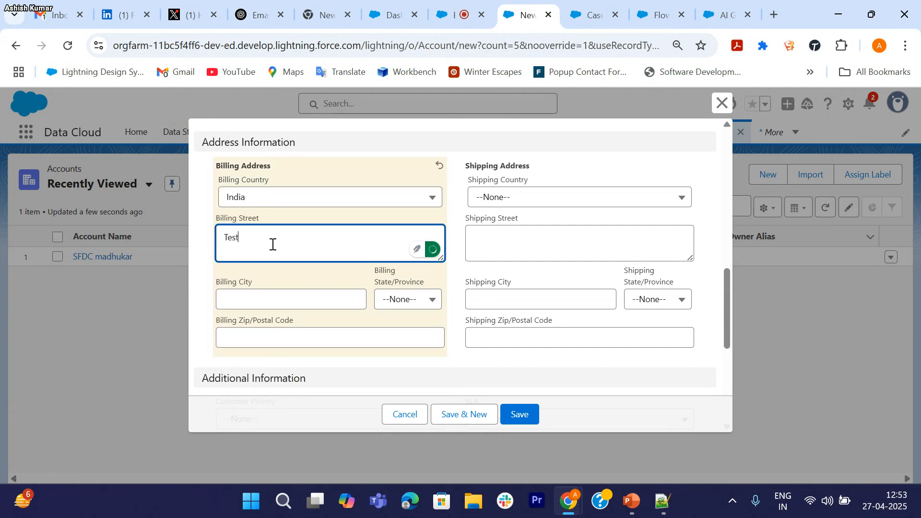
left_click(305, 300)
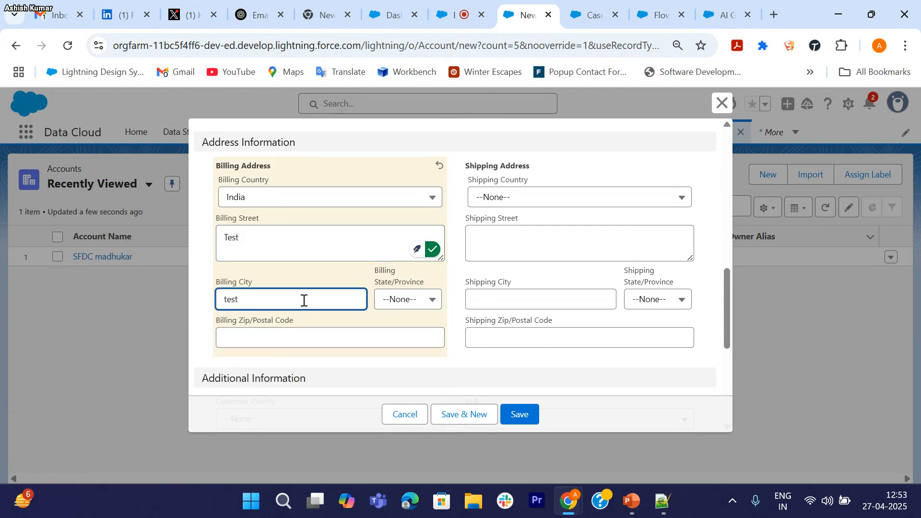
left_click(408, 304)
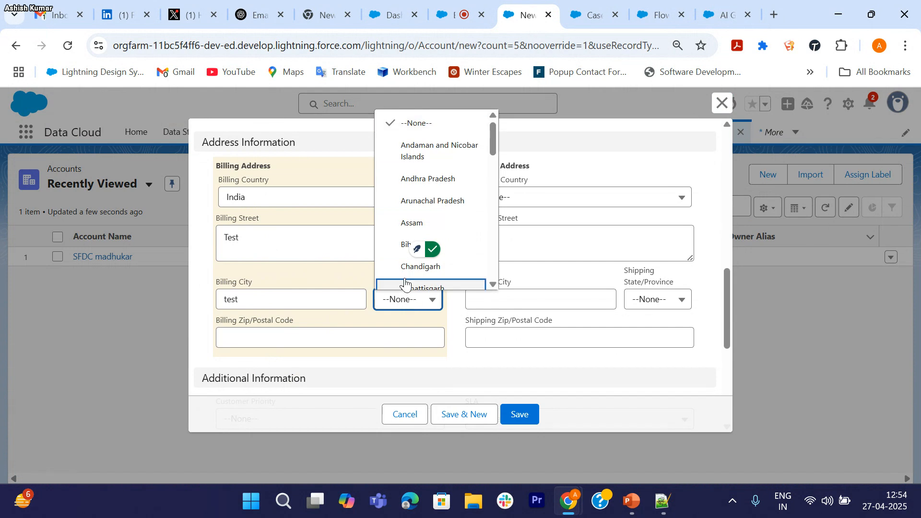
scroll(405, 284, "down", 10)
scroll(453, 276, "down", 1)
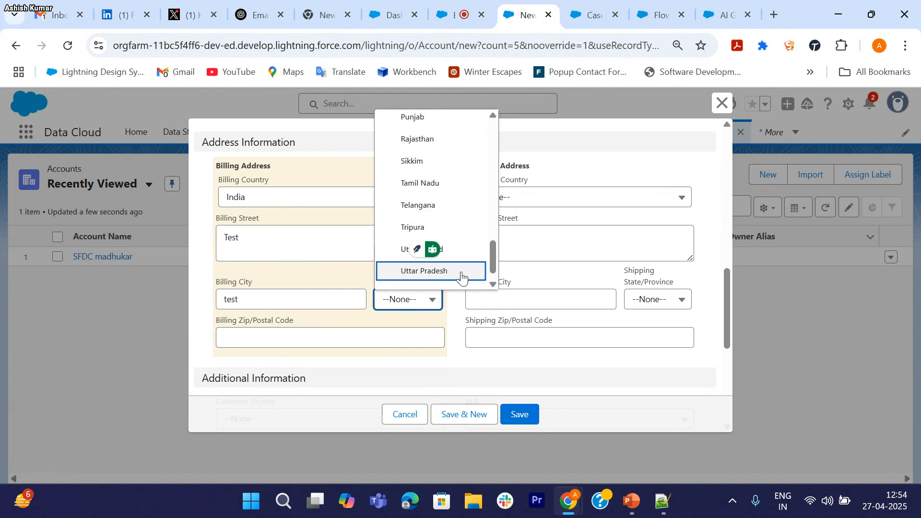
left_click(456, 271)
left_click(398, 340)
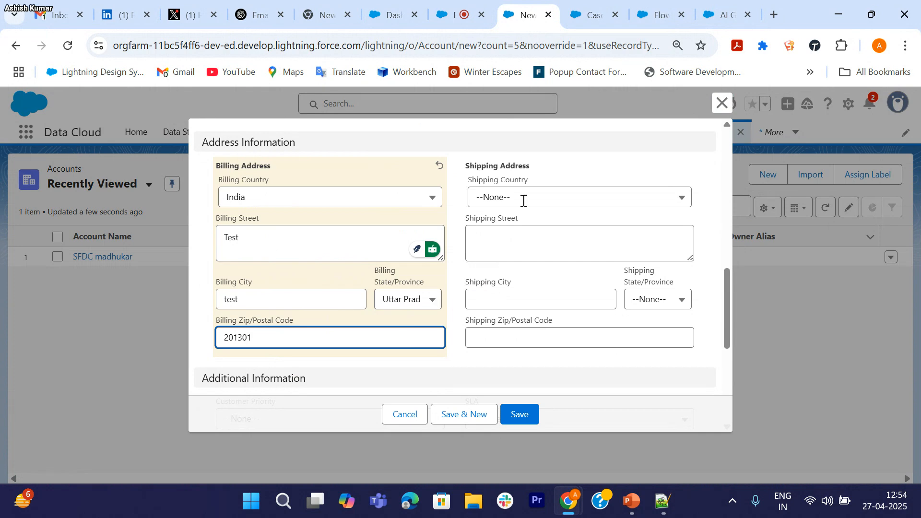
scroll(549, 361, "down", 5)
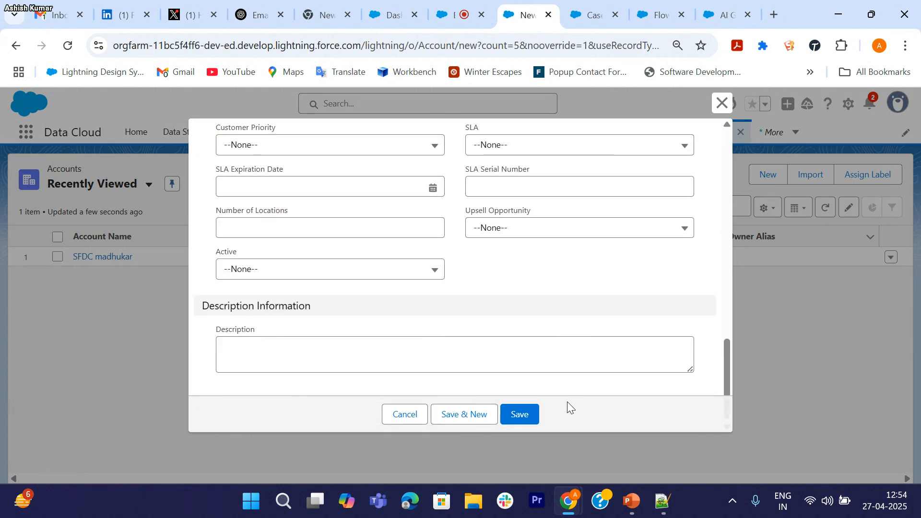
left_click(525, 416)
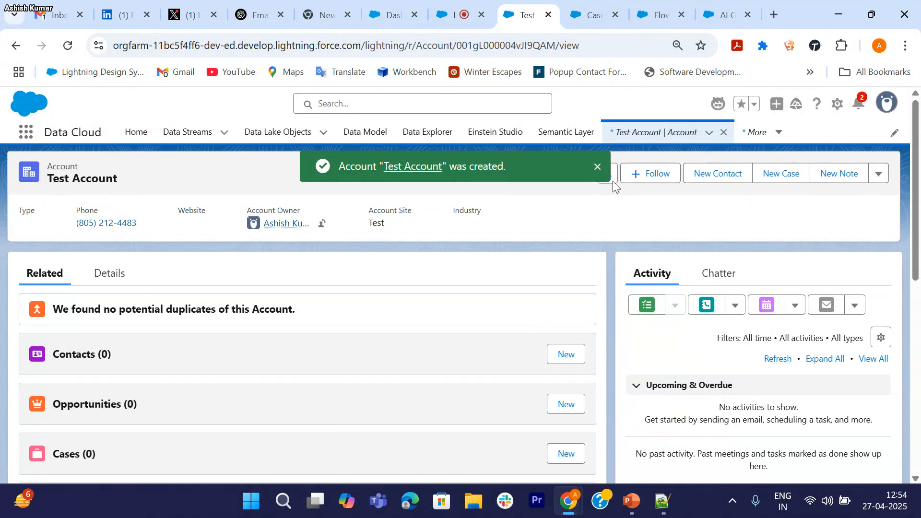
left_click(598, 168)
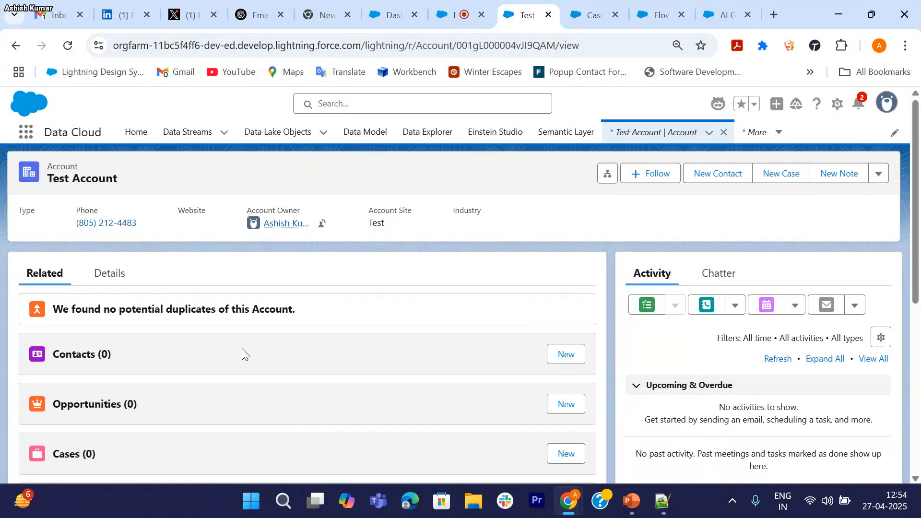
left_click(110, 274)
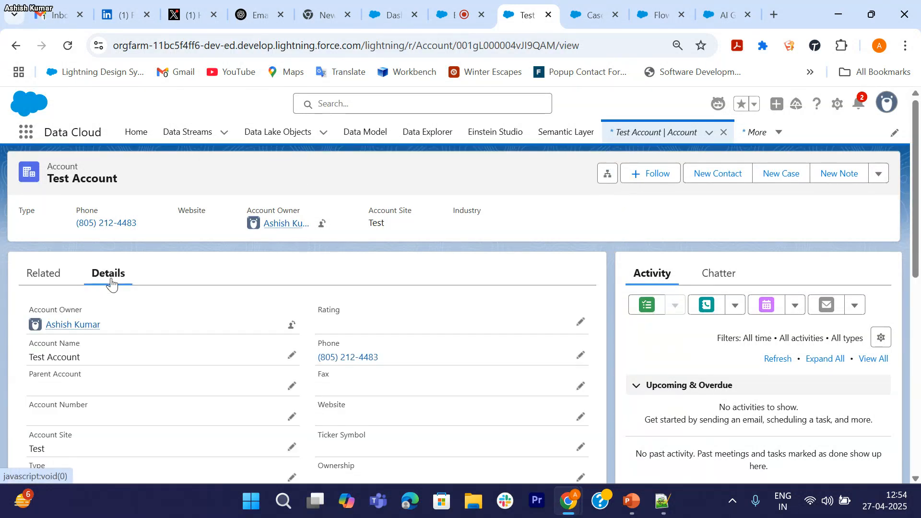
left_click(55, 277)
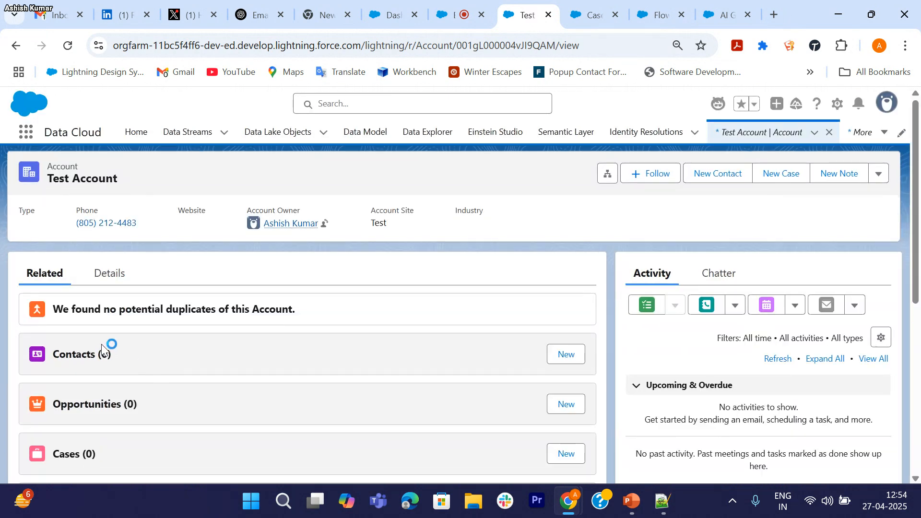
left_click(727, 6)
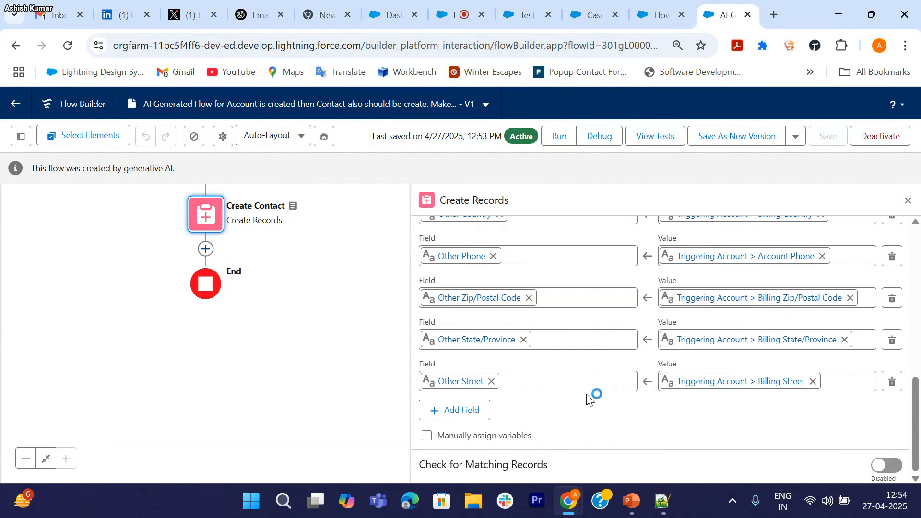
Step: Review the Create Contact element's field mappings, then return to the Test Account record
scroll(594, 395, "up", 10)
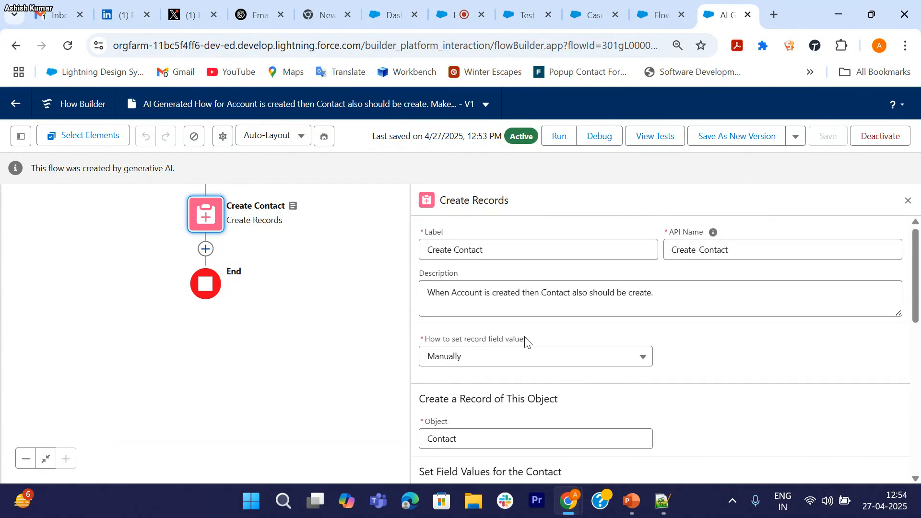
scroll(527, 340, "down", 5)
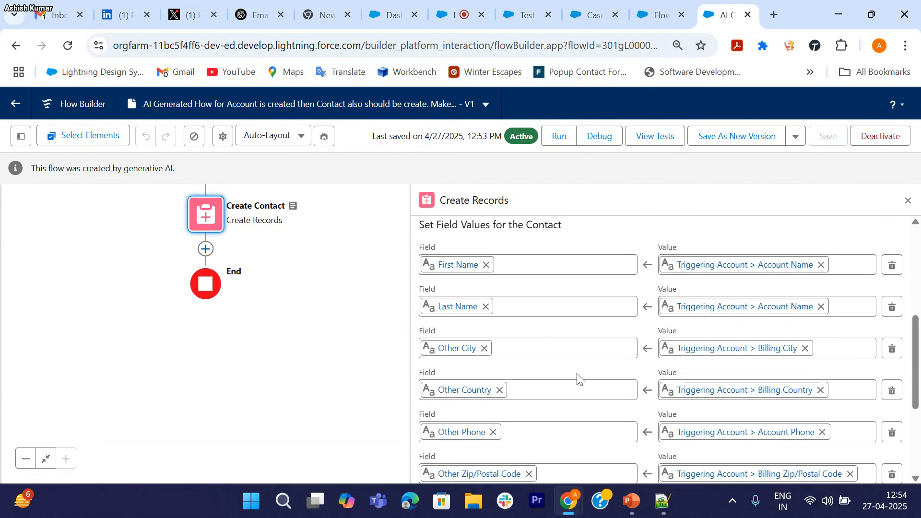
scroll(578, 379, "down", 3)
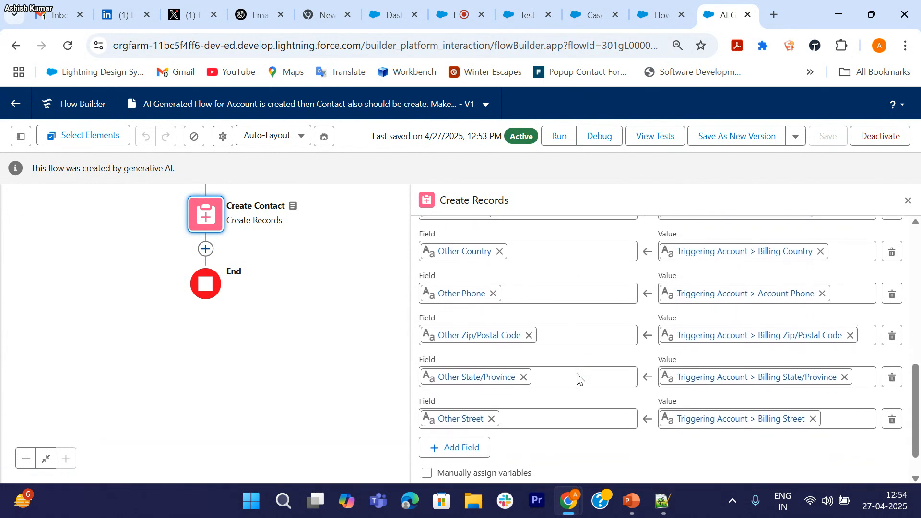
scroll(579, 377, "down", 1)
scroll(579, 378, "up", 5)
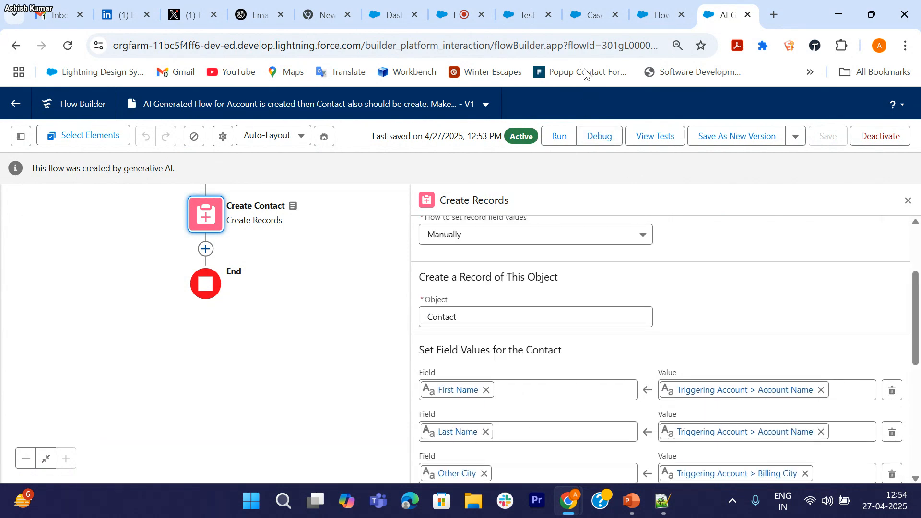
left_click(529, 13)
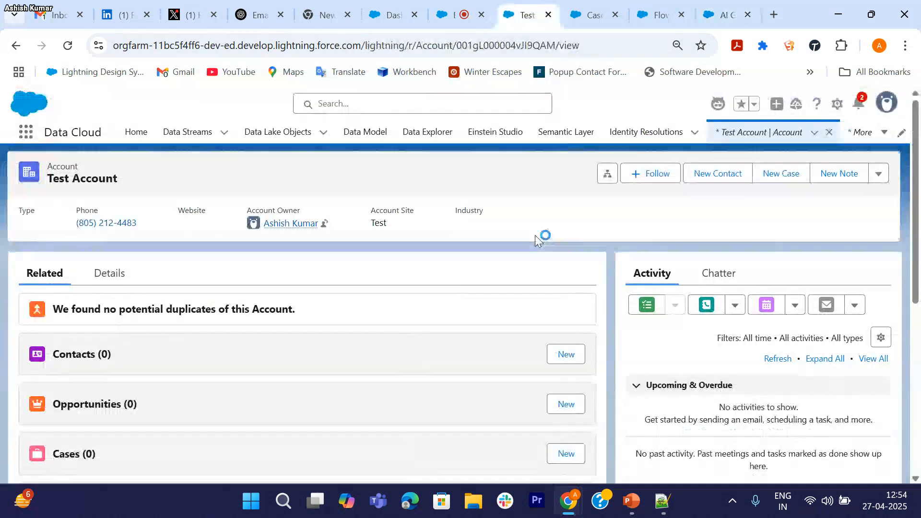
Step: Start a new contact from Test Account's Contacts list, review the prefilled form, and cancel it
left_click(556, 357)
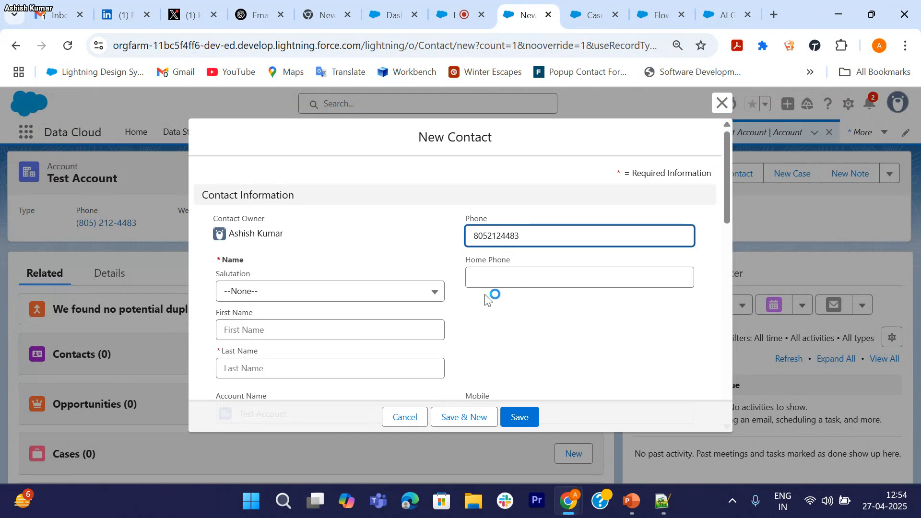
scroll(487, 299, "down", 1)
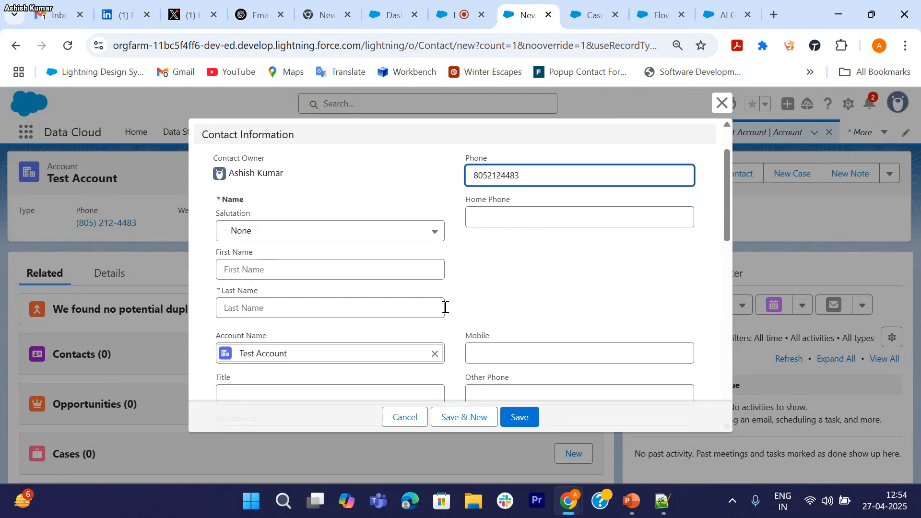
scroll(446, 309, "down", 2)
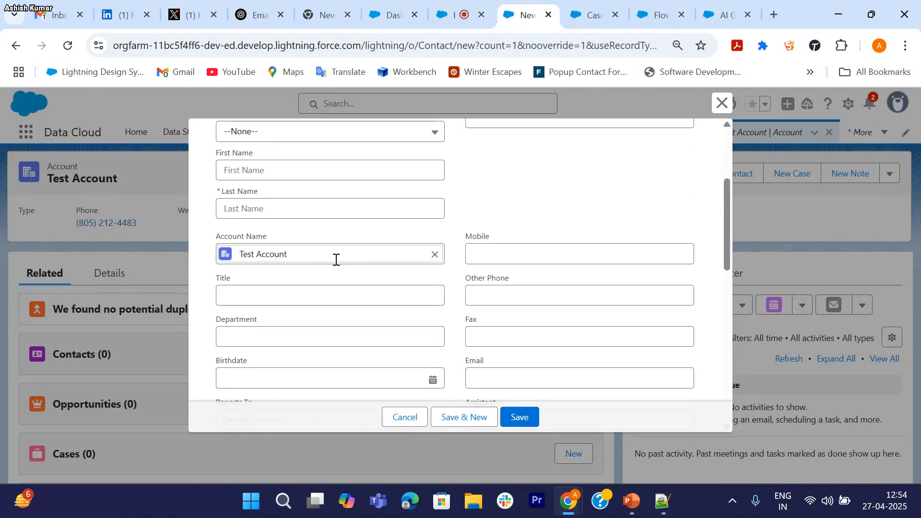
scroll(475, 274, "down", 3)
scroll(459, 265, "down", 4)
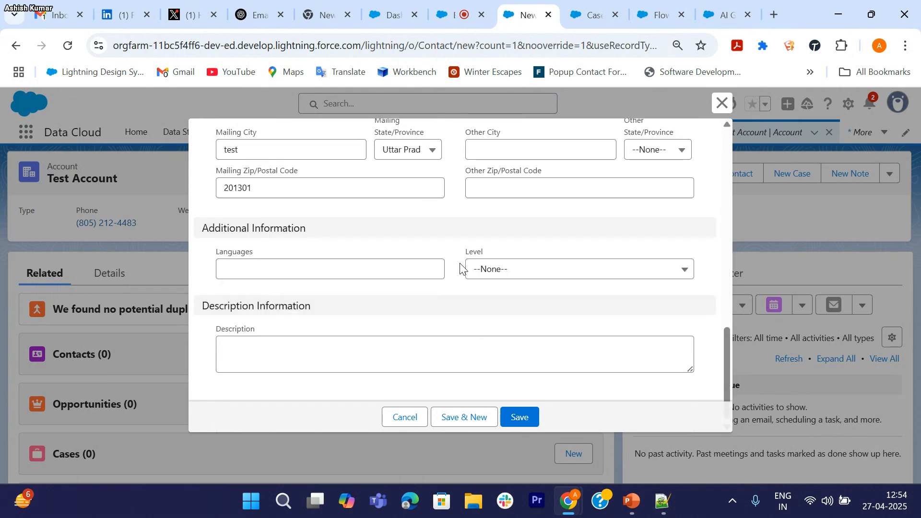
scroll(410, 302, "up", 10)
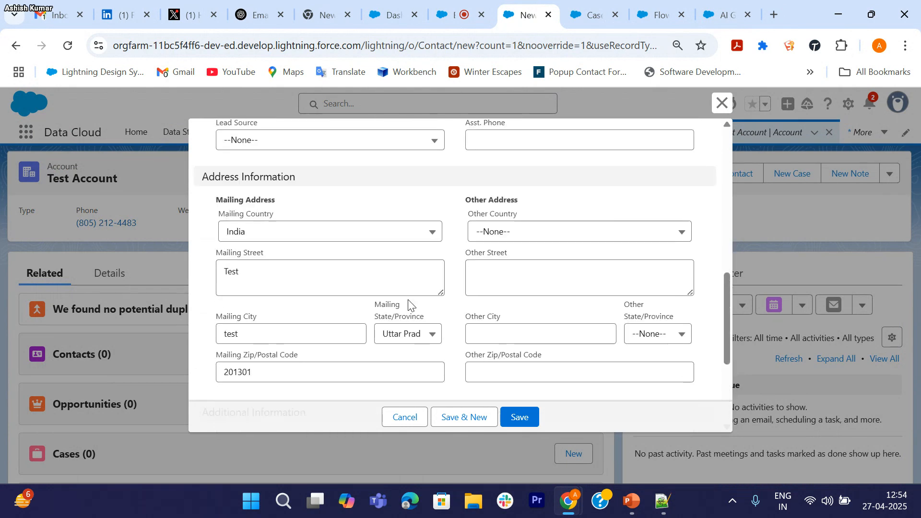
left_click(406, 418)
Step: Scroll to the last Create Contact field mapping, then go back to the Test Account record
left_click(719, 14)
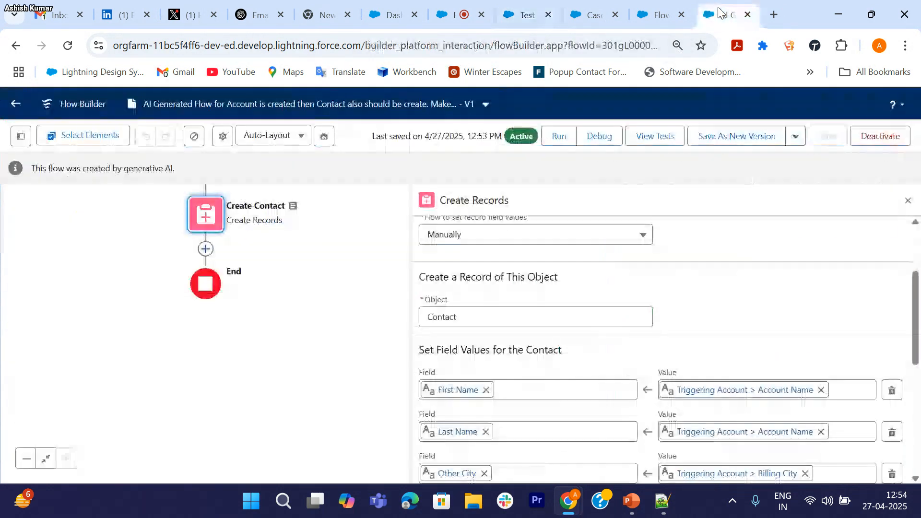
scroll(570, 315, "down", 2)
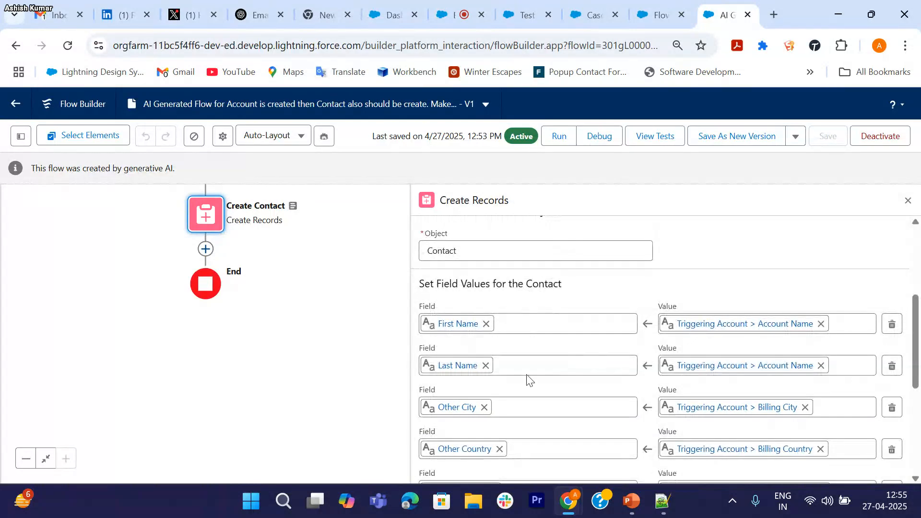
scroll(530, 381, "down", 5)
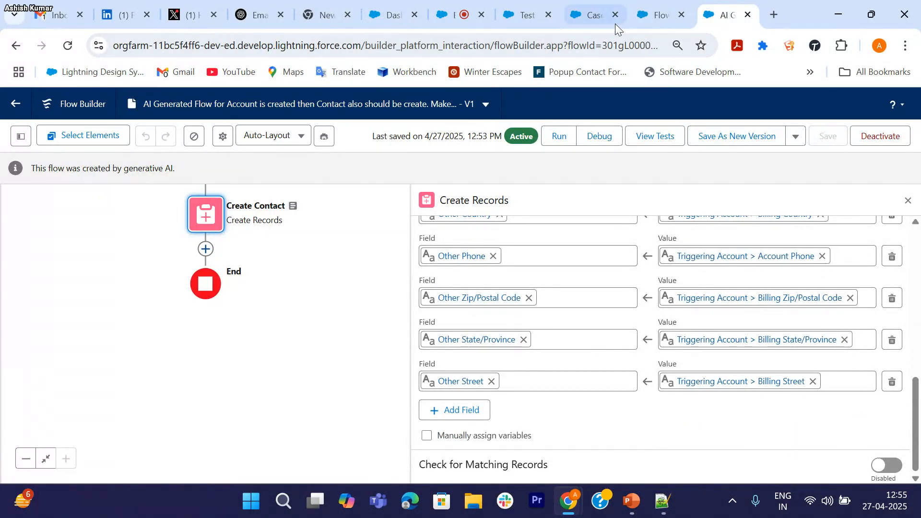
left_click(523, 15)
Step: Open the contact 'Test Account Test Account' from Contacts and review its details, then return to the flow
left_click(27, 134)
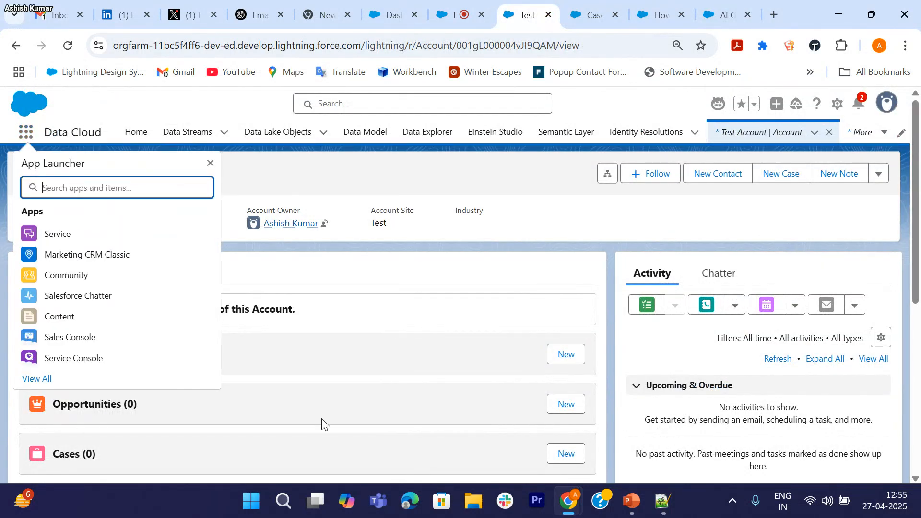
type("Co")
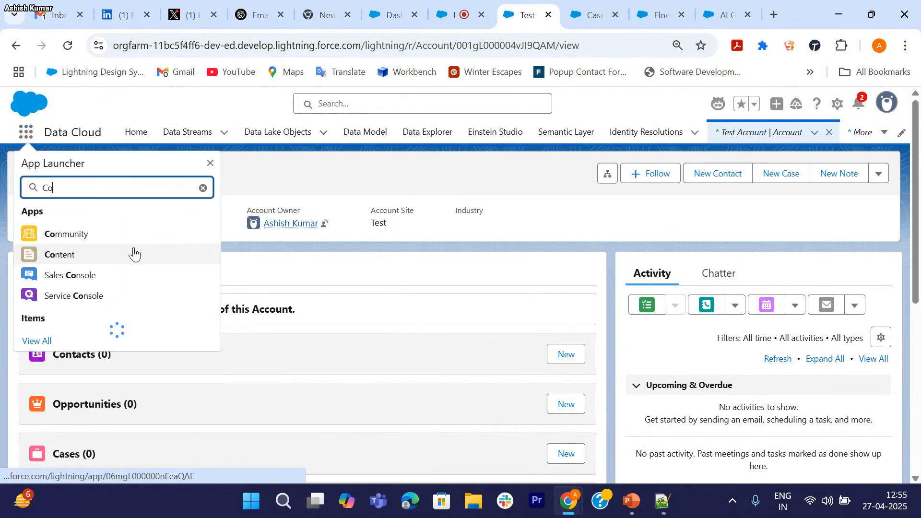
type("ntact")
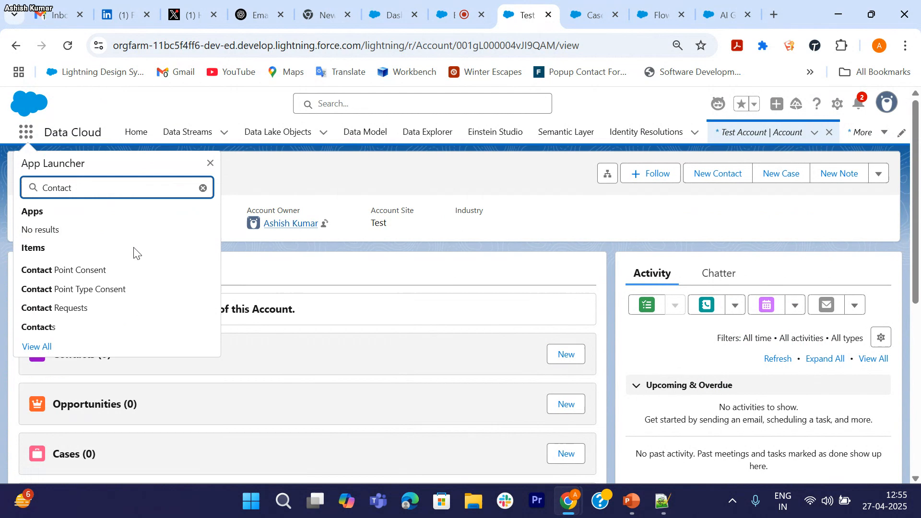
left_click(56, 327)
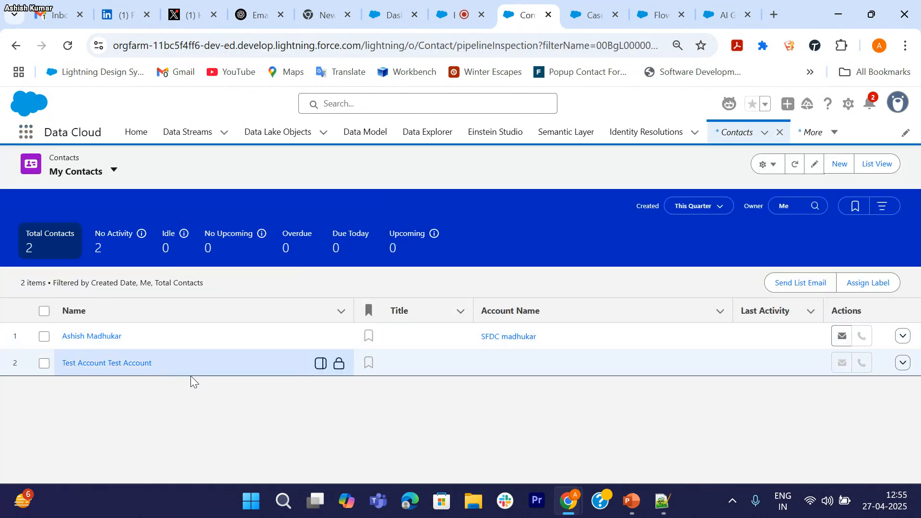
left_click(95, 367)
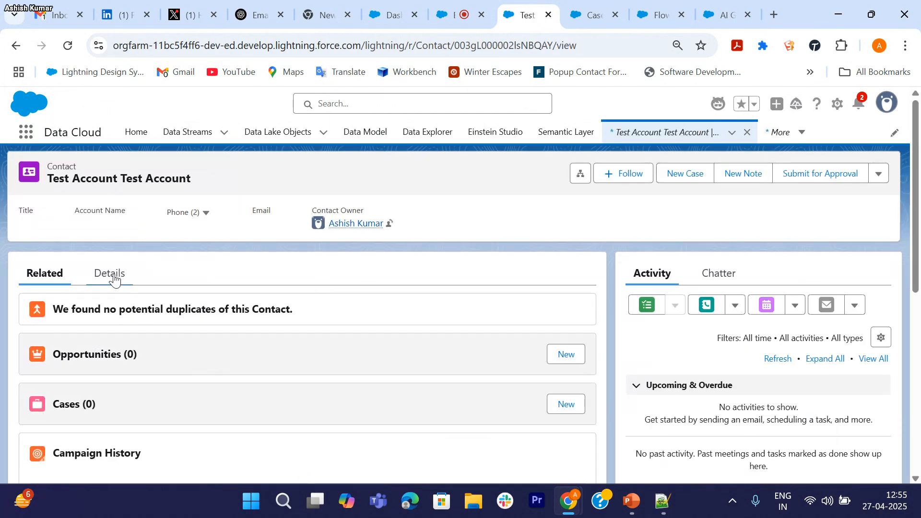
left_click(113, 273)
scroll(198, 331, "down", 4)
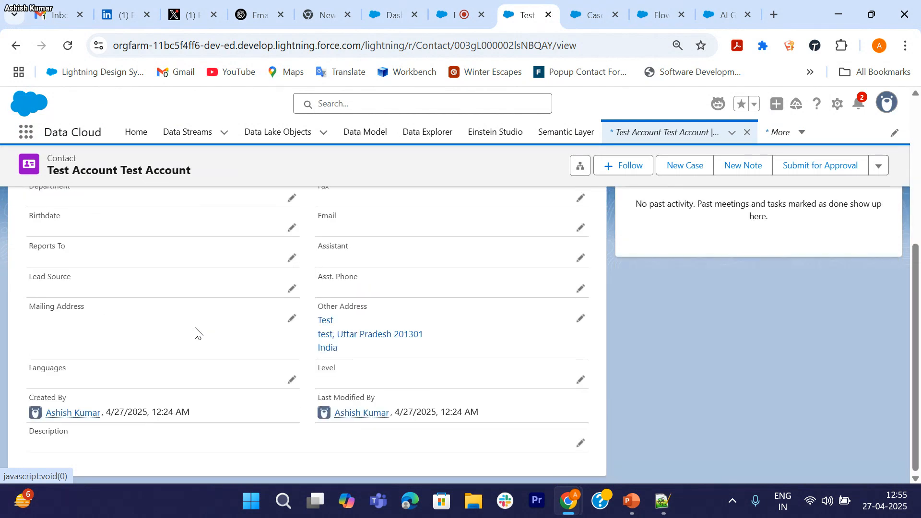
left_click(729, 11)
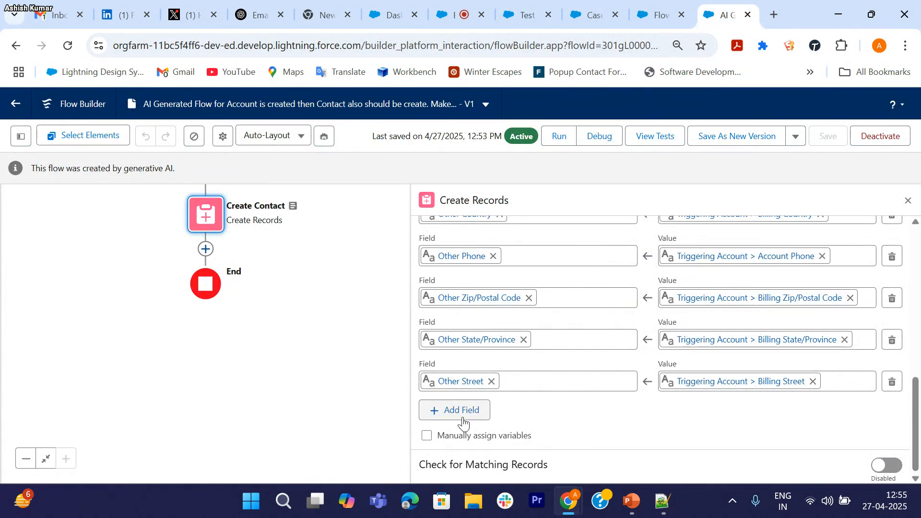
Step: Add a Create Contact field mapping row for the contact's Account ID
left_click(482, 414)
left_click(489, 427)
type("Ac")
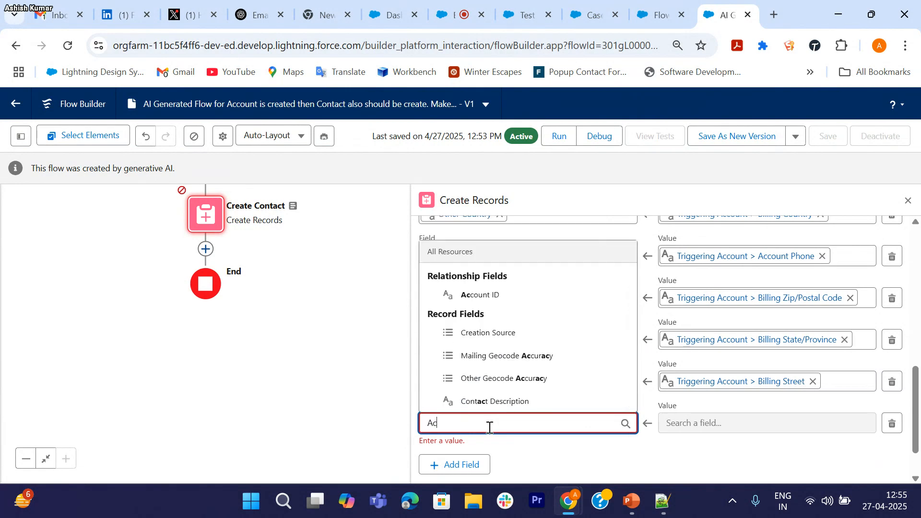
type("oun")
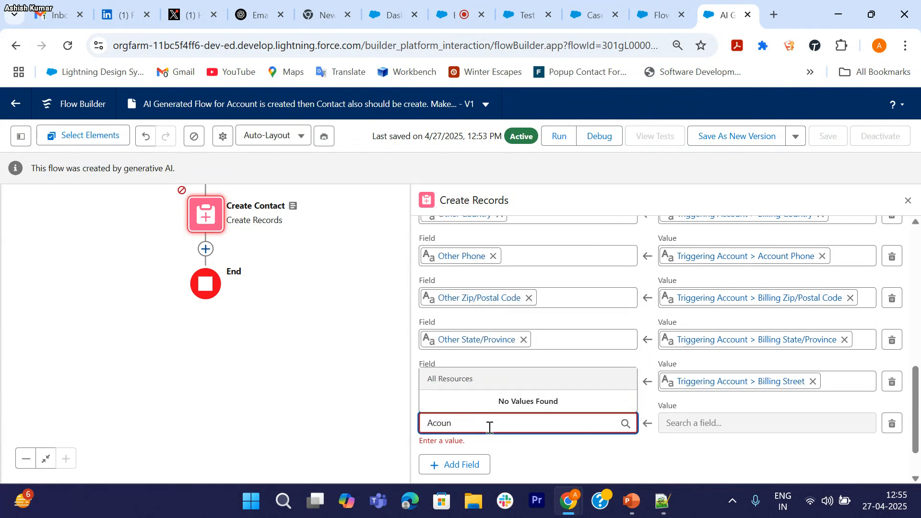
key("BackSpace")
type("cou")
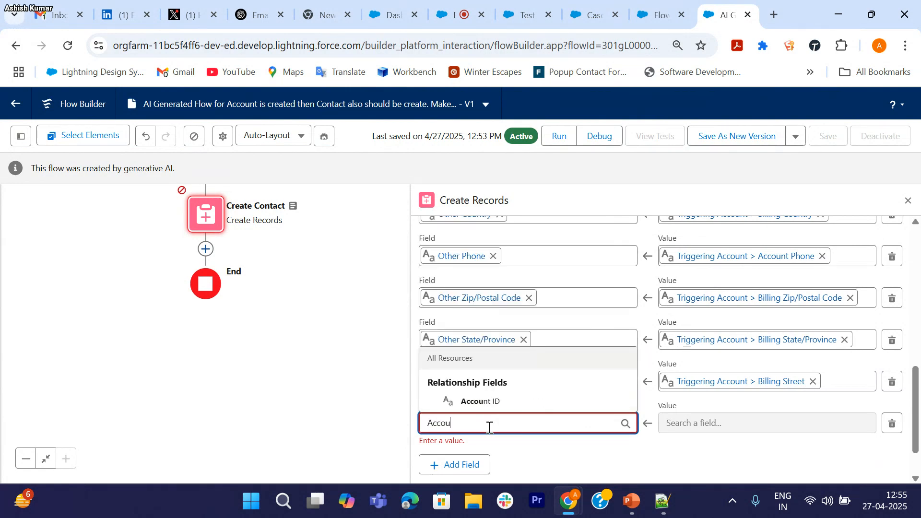
left_click(504, 402)
Step: Set the Account ID value to the triggering account's Account ID ({!$Record.Id})
left_click(681, 424)
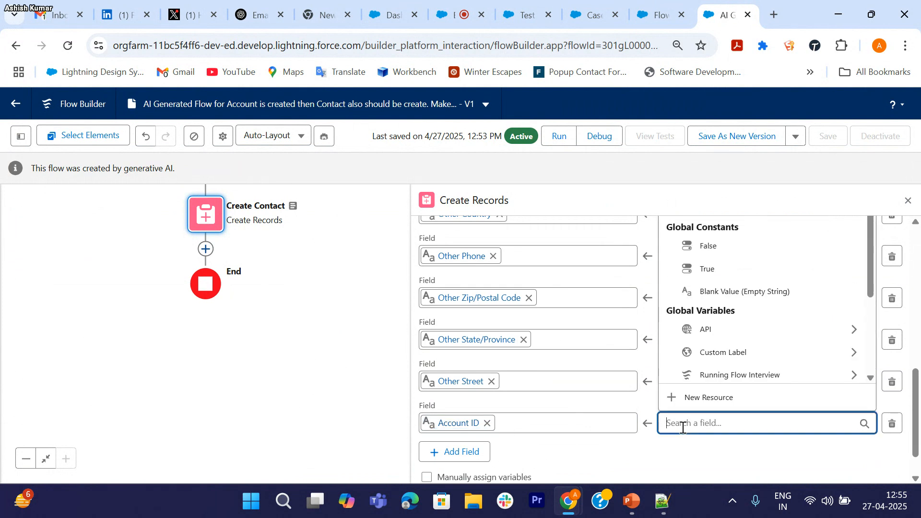
type("Record")
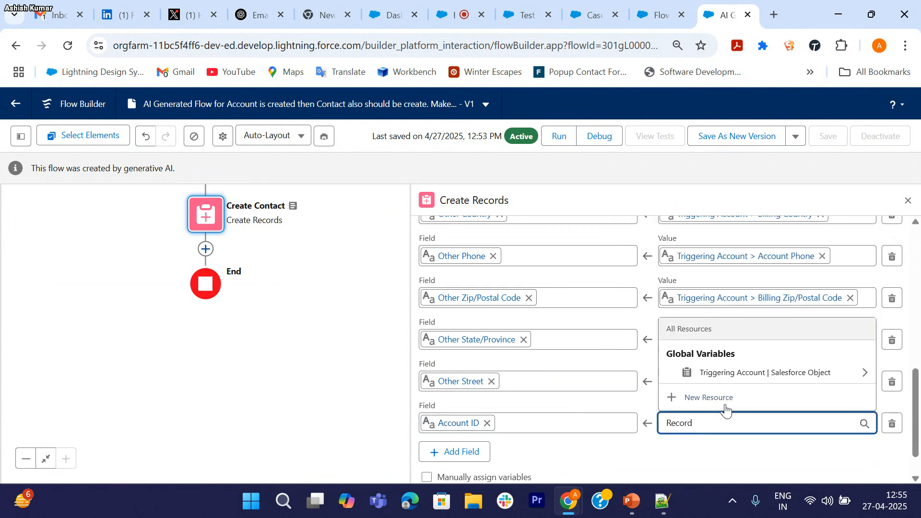
left_click(764, 374)
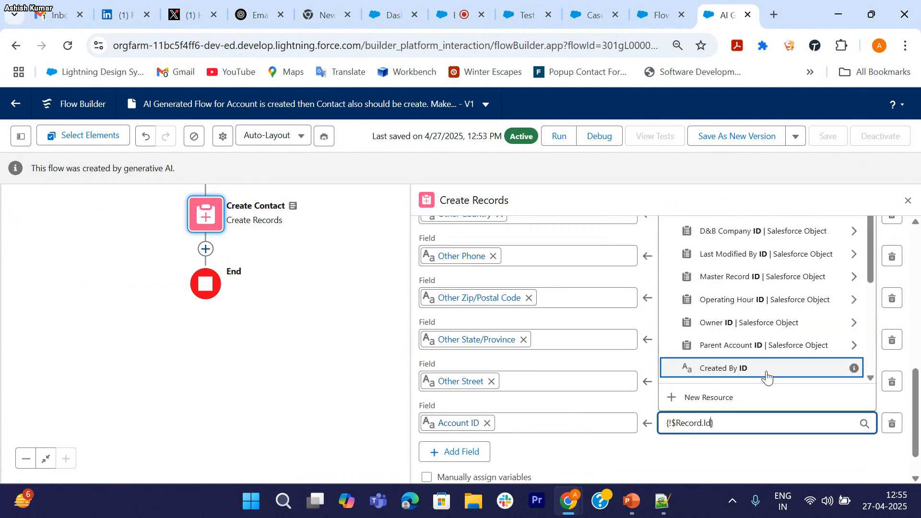
type("Id")
scroll(749, 333, "down", 1)
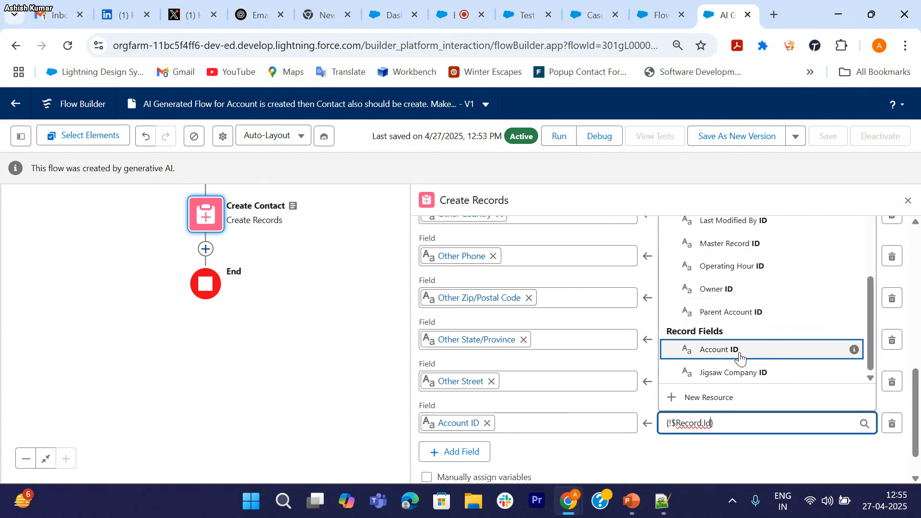
scroll(740, 354, "up", 5)
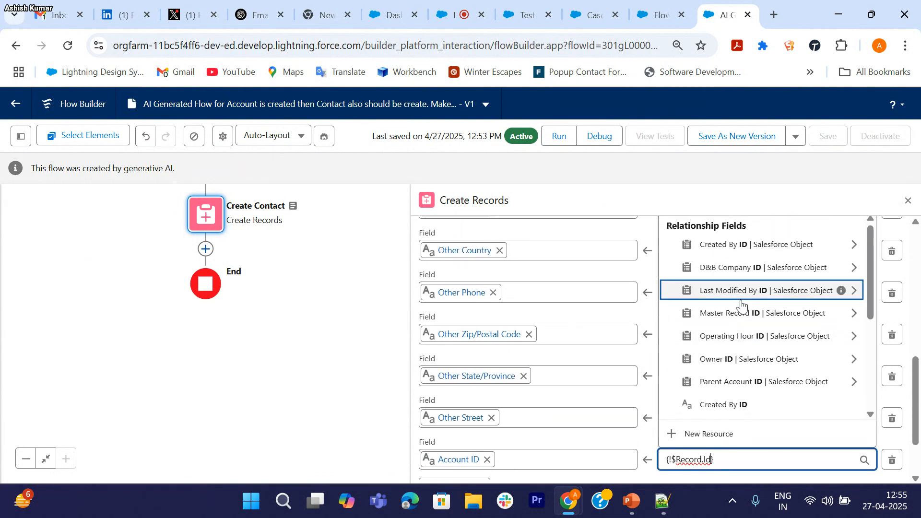
scroll(742, 304, "down", 3)
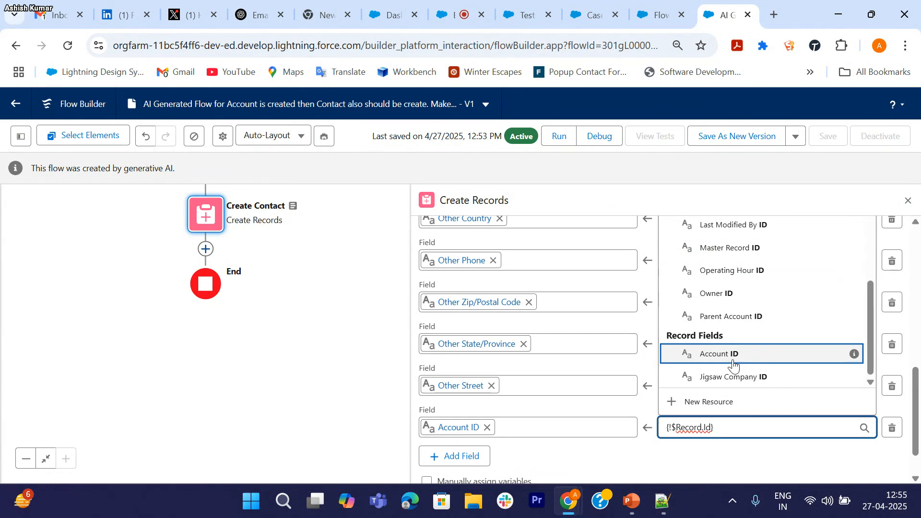
left_click(737, 361)
left_click(669, 447)
scroll(670, 447, "down", 2)
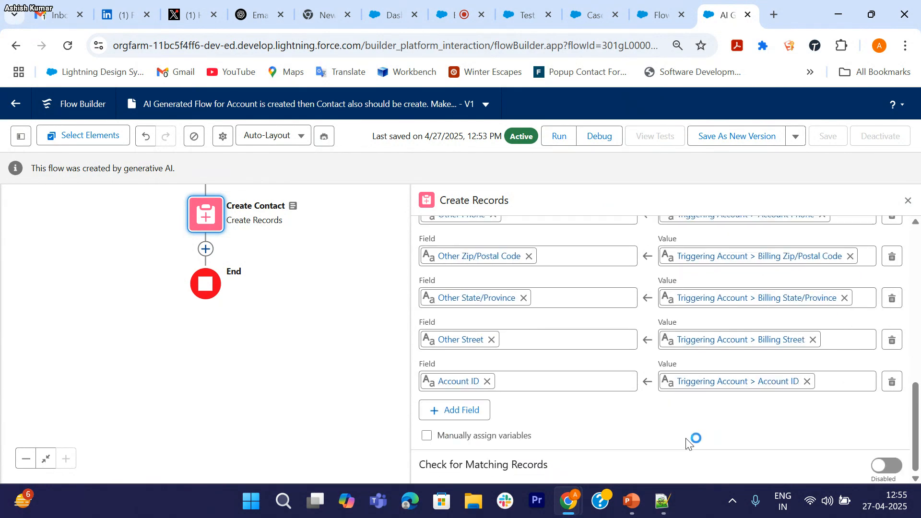
Step: Save the flow as Version 2, activate it, and close the Create Records panel
left_click(747, 142)
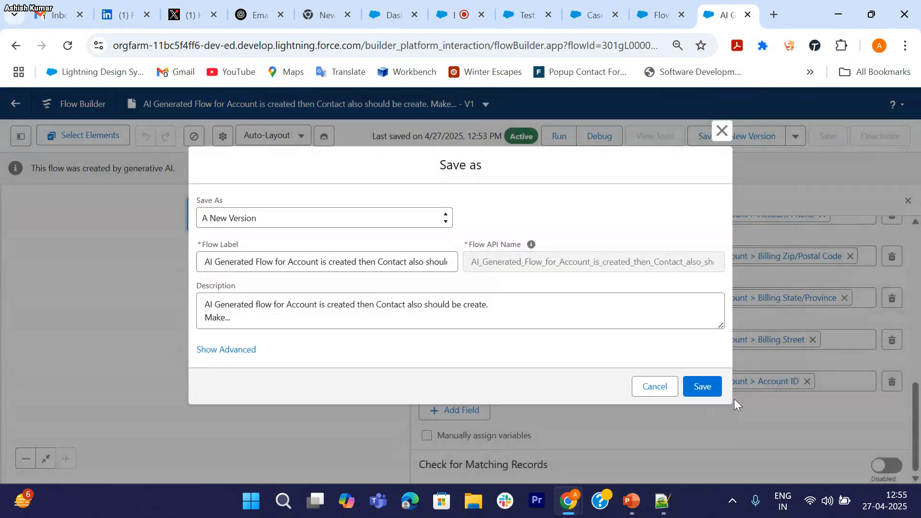
left_click(703, 386)
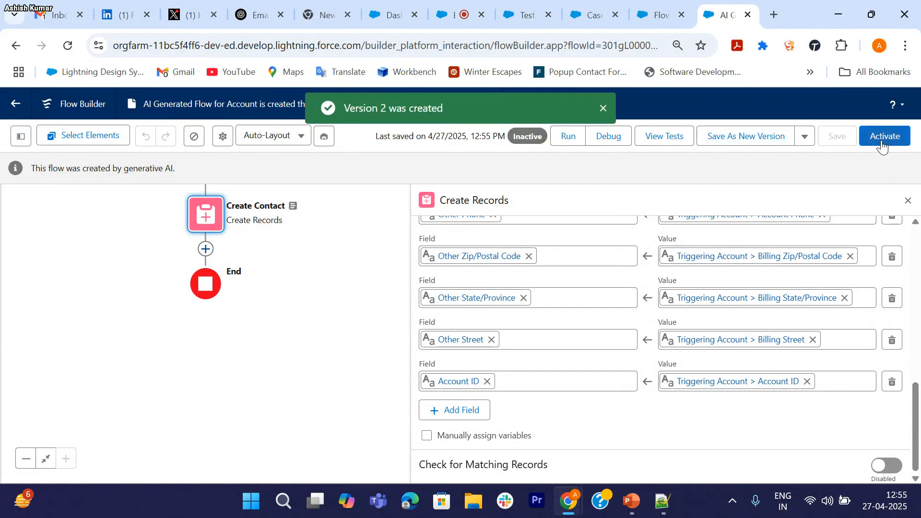
left_click(881, 138)
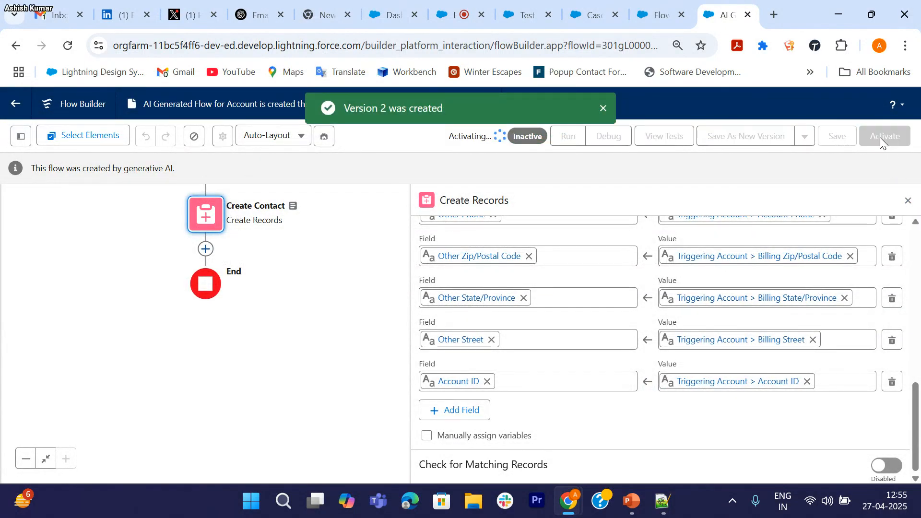
left_click(908, 202)
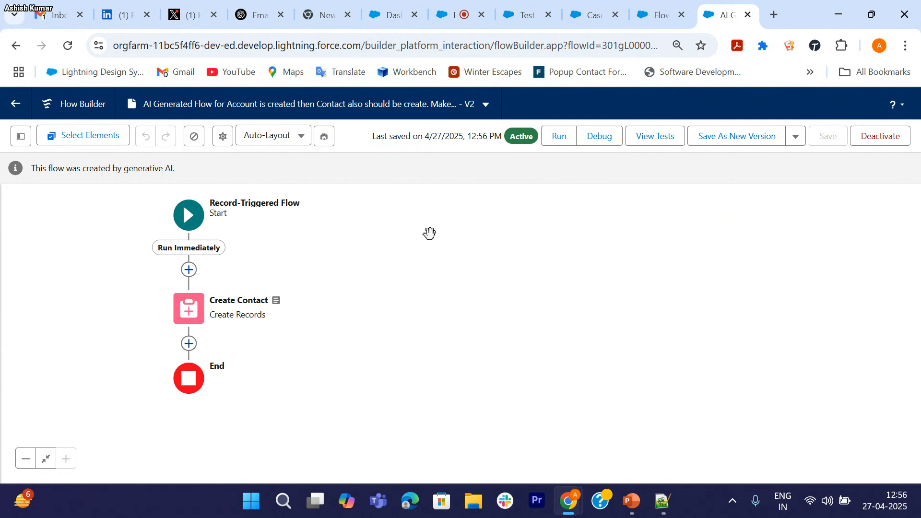
left_click(521, 18)
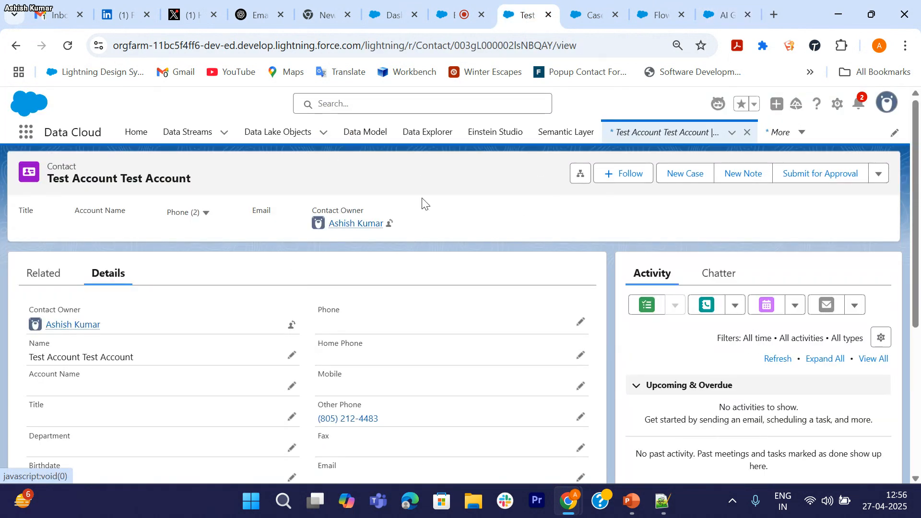
left_click(26, 132)
type("Account")
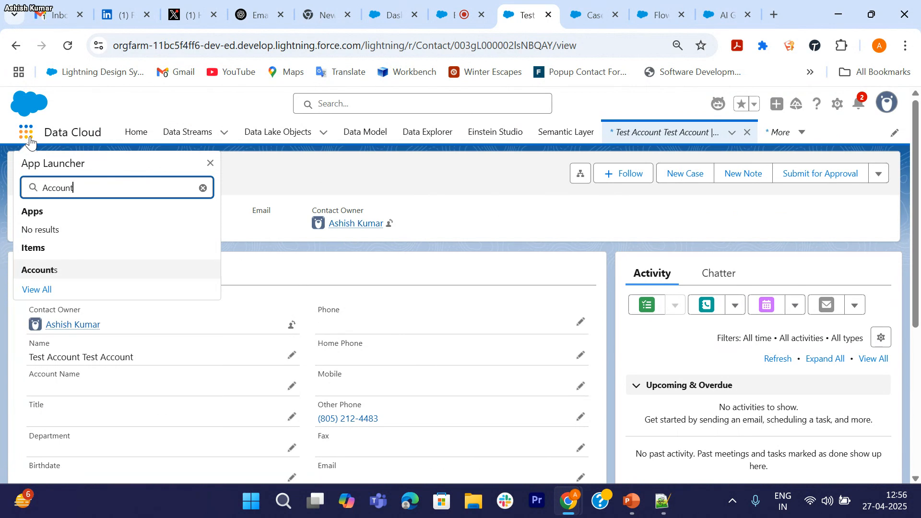
left_click(52, 271)
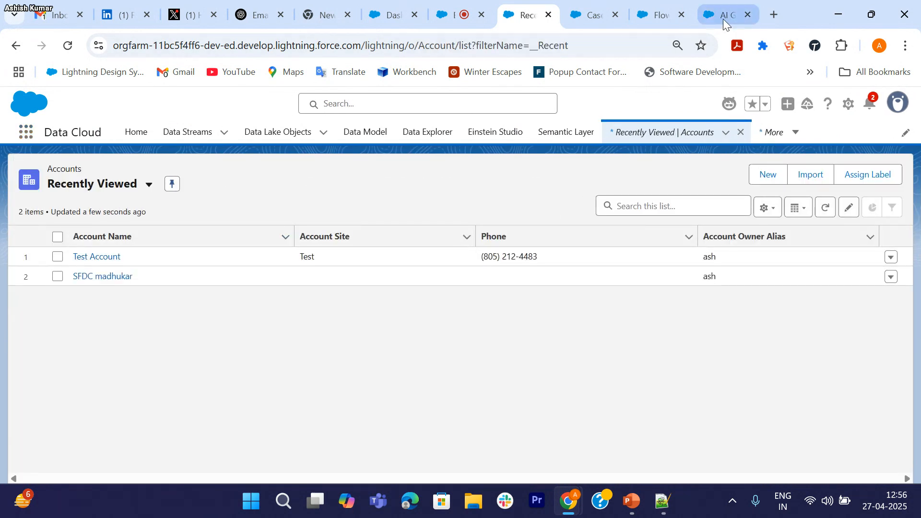
left_click(724, 17)
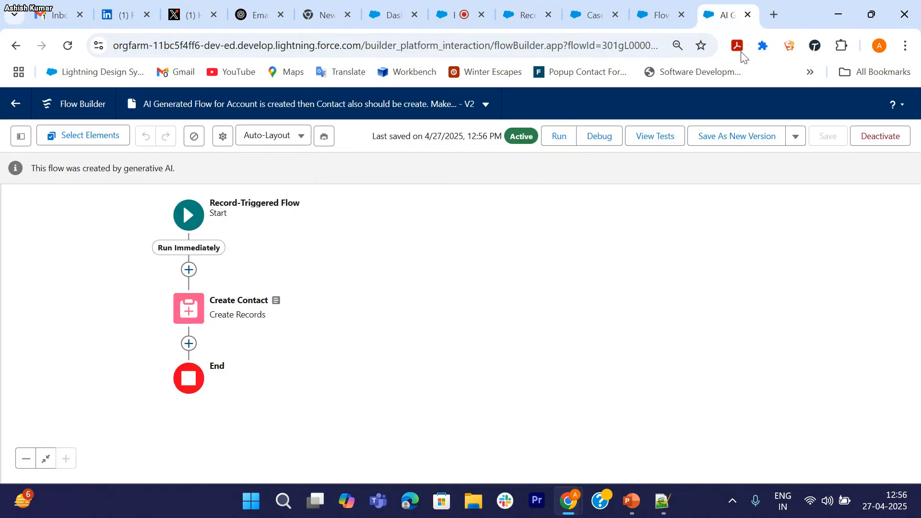
Step: Run a debug of the flow with Test Account as the triggering Account record
left_click(604, 143)
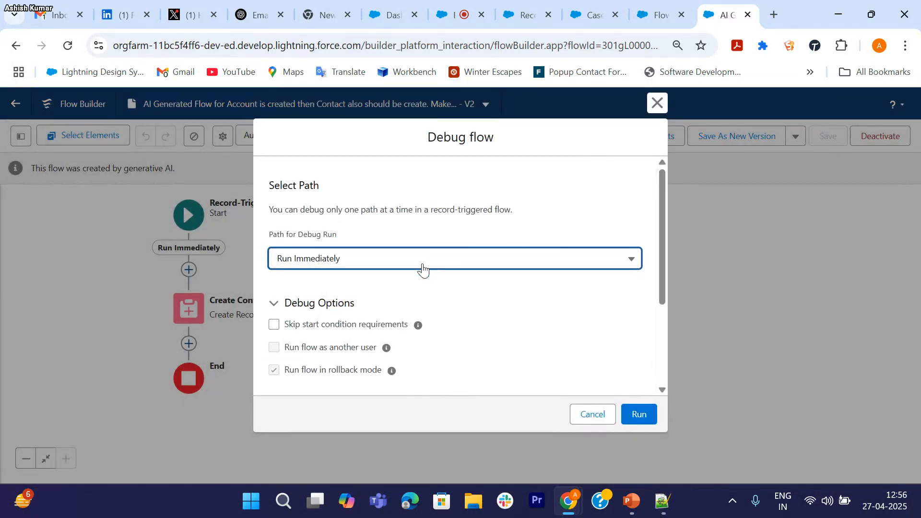
scroll(442, 294, "down", 3)
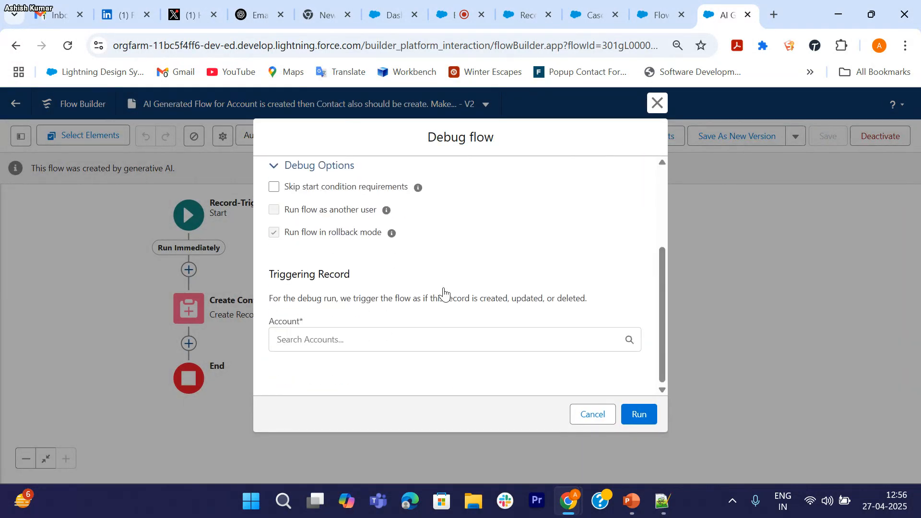
left_click(380, 341)
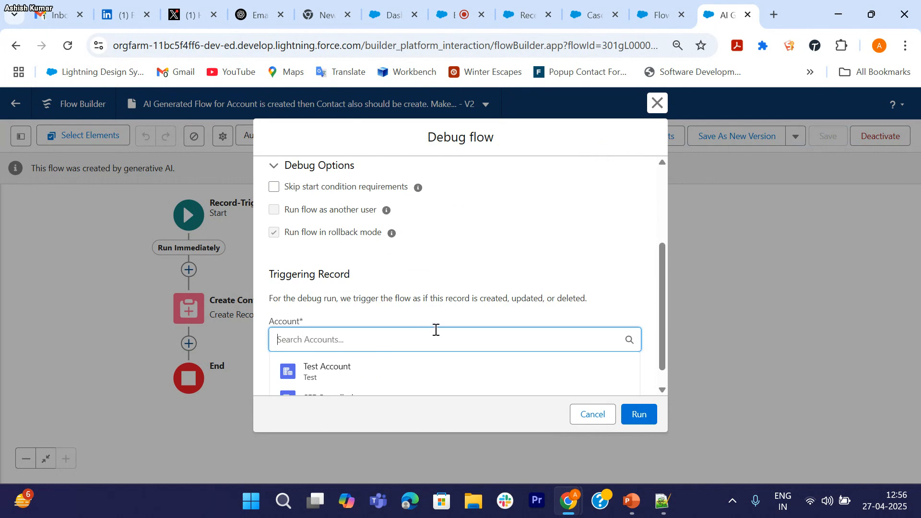
left_click(366, 347)
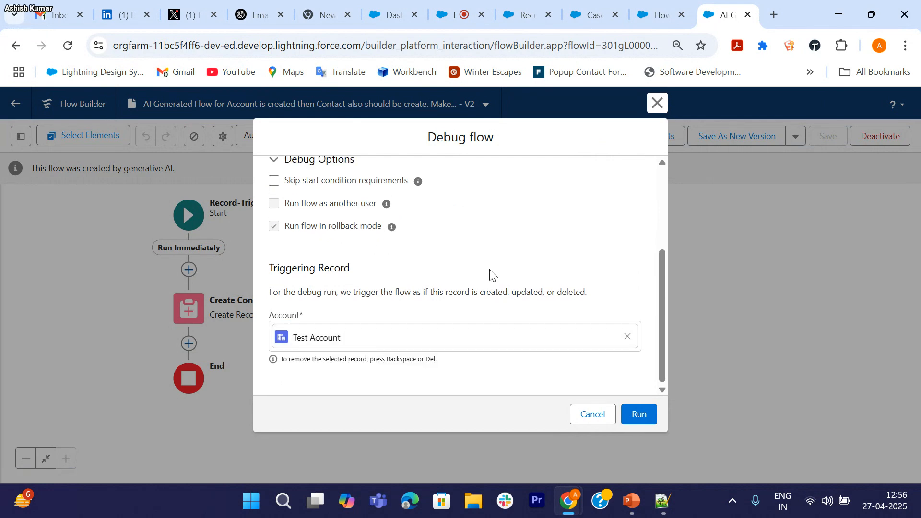
left_click(636, 415)
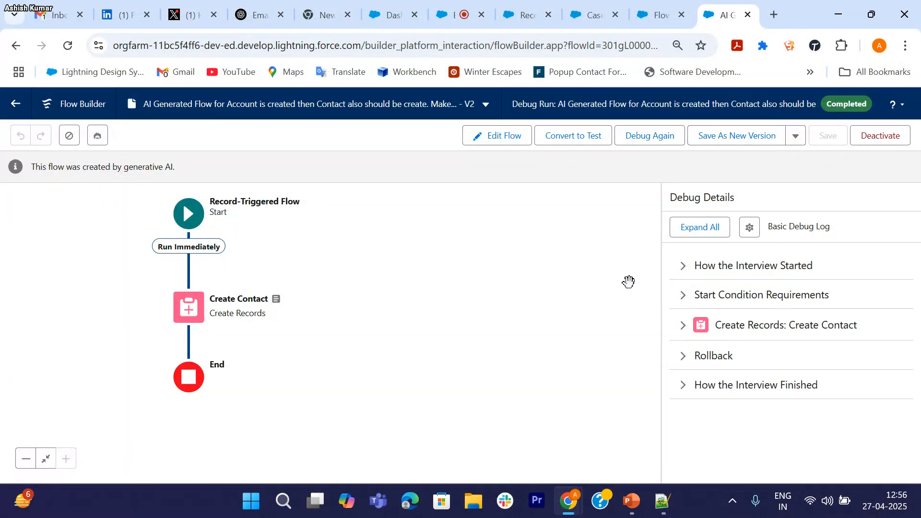
Step: Inspect the Create Contact debug details, exit to the Flows list, and return to the Trailblazer meeting
left_click(683, 325)
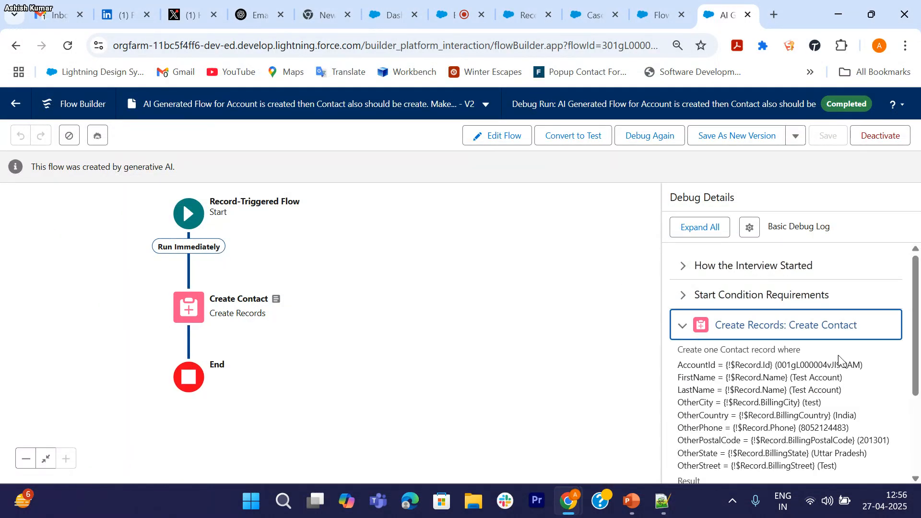
scroll(818, 397, "down", 3)
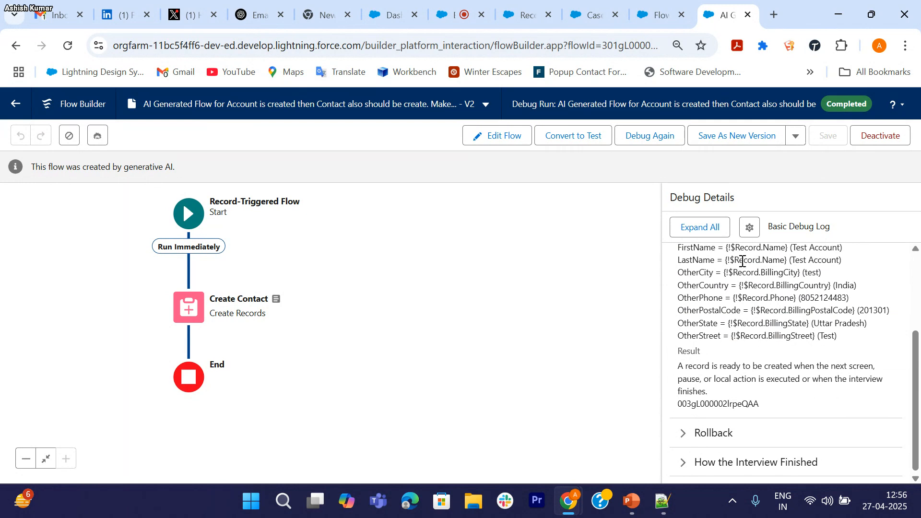
left_click(16, 103)
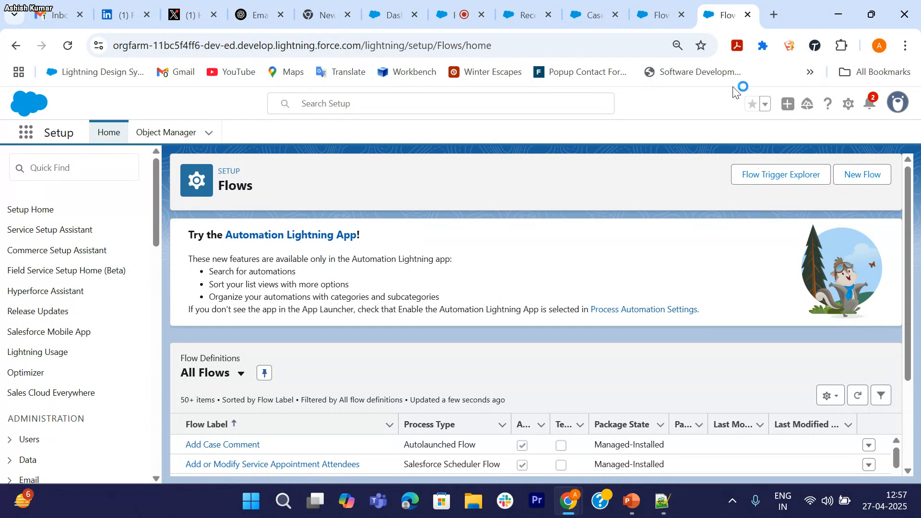
left_click(463, 15)
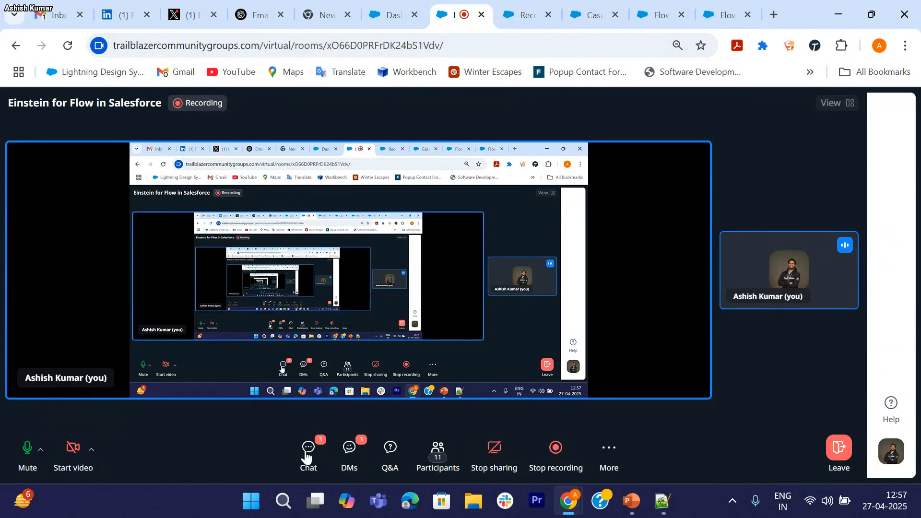
Step: Open the meeting chat to see attendee questions like "Account Id is missing?"
left_click(322, 454)
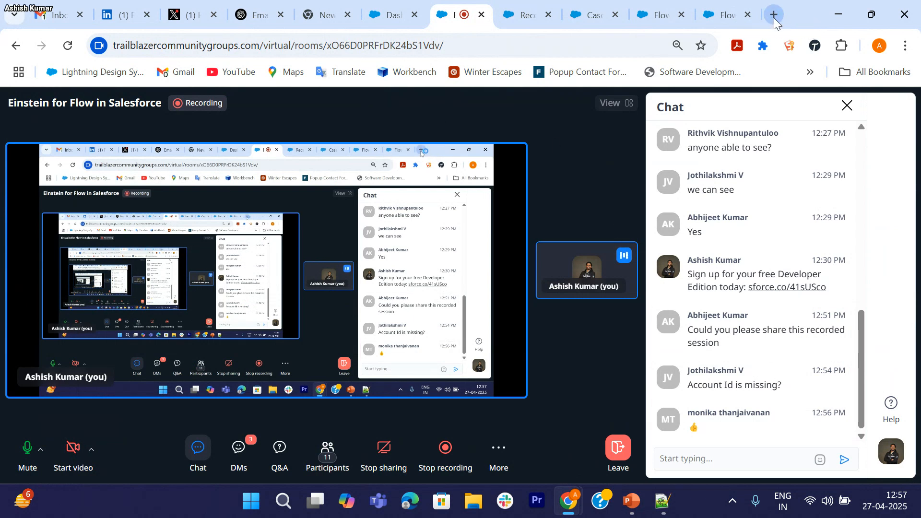
Step: Send a chat reply giving the other test account's name, then close the Chat panel
left_click(695, 466)
type("S")
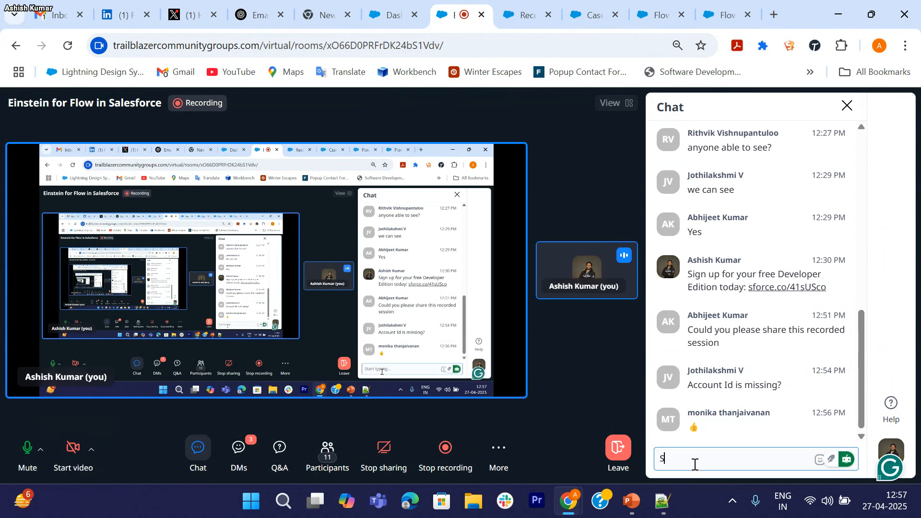
type("FDC madhukar")
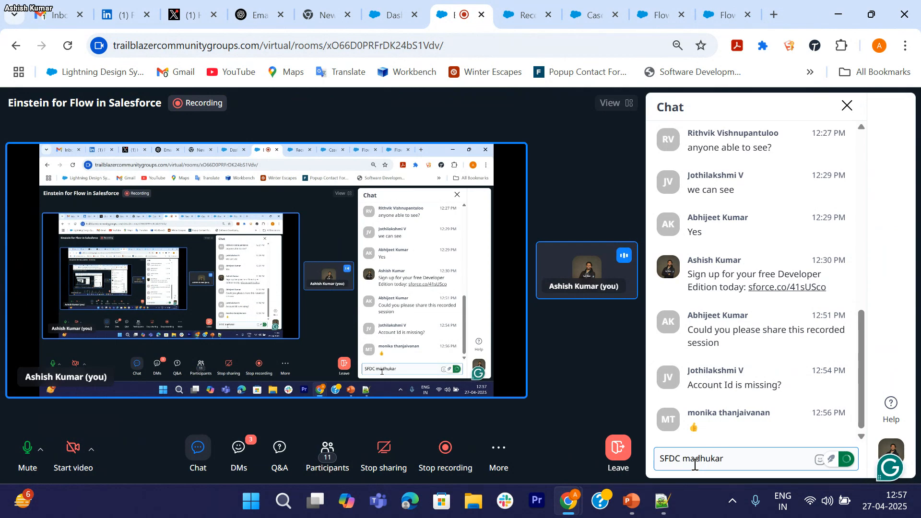
key("Return")
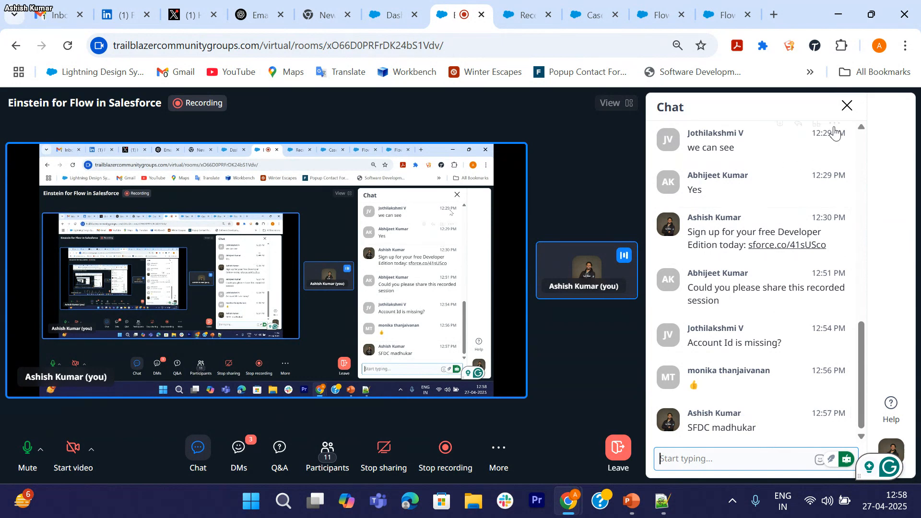
left_click(847, 105)
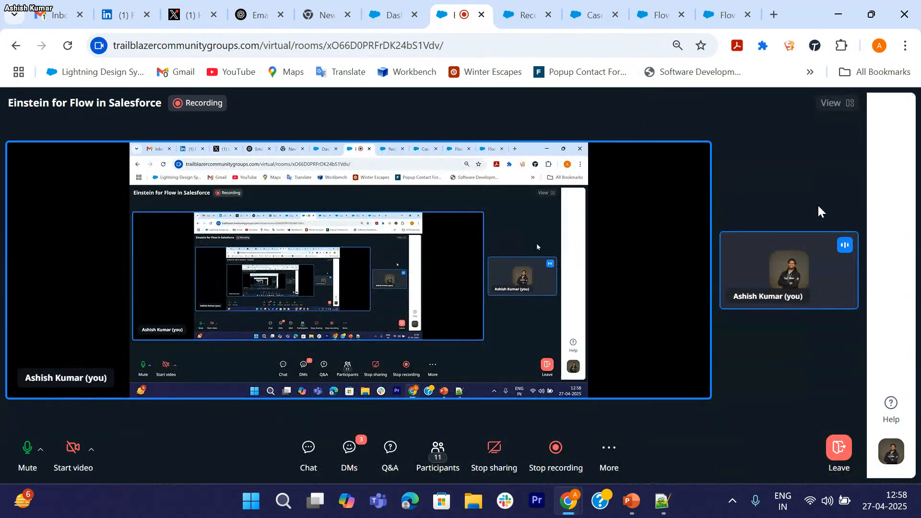